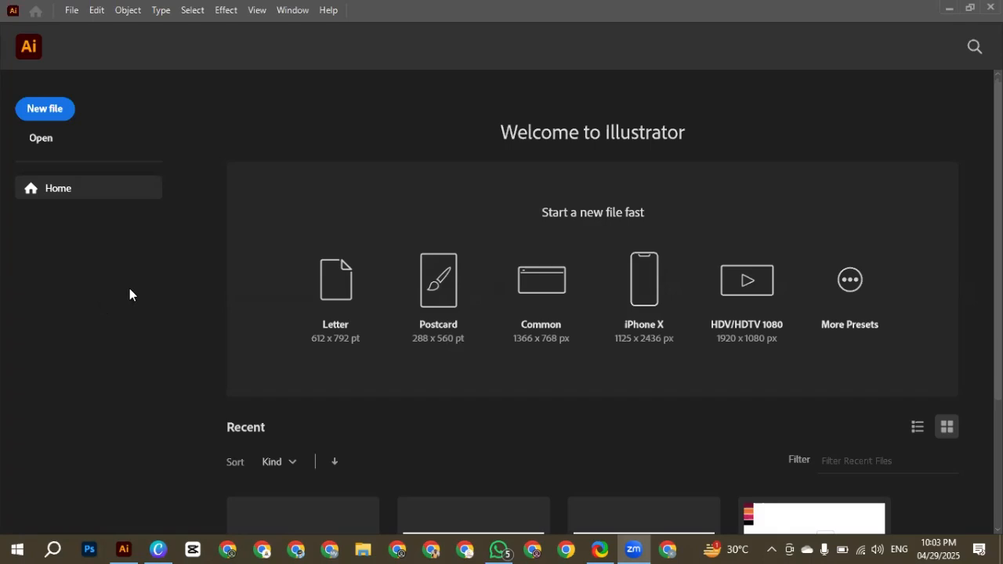
Step: Create a new A4 document, 595.28 x 841.89 pt, in CMYK color mode
{"action": "left_click", "coordinate": [25, 111]}
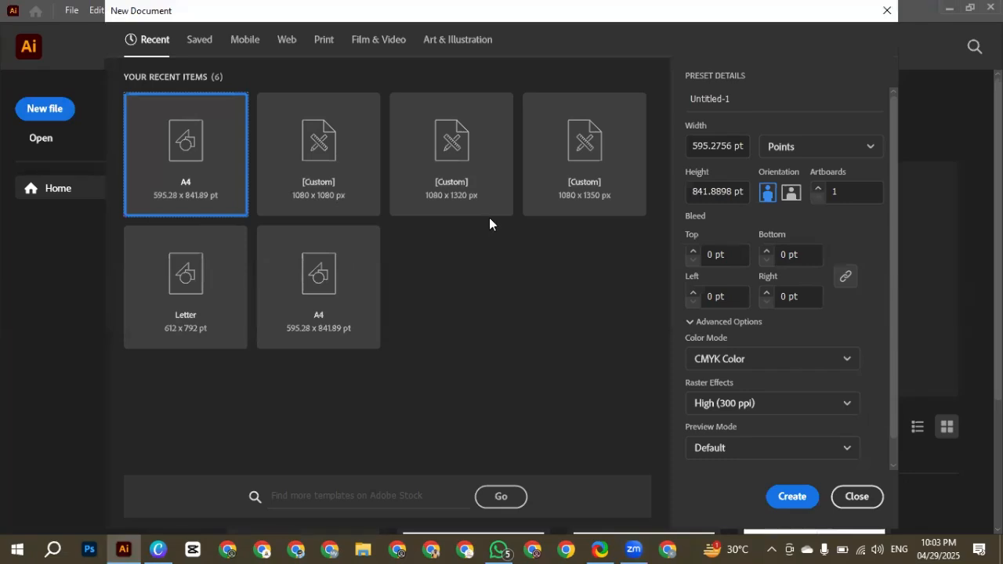
{"action": "left_click", "coordinate": [786, 498]}
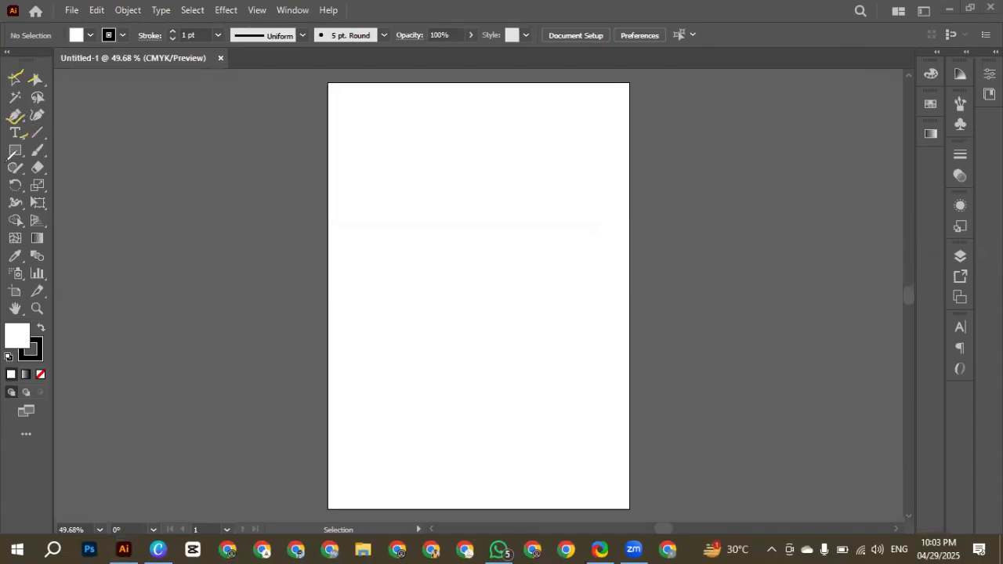
{"action": "mouse_move", "coordinate": [5, 158]}
{"action": "left_mouse_down"}
{"action": "mouse_move", "coordinate": [29, 133]}
{"action": "mouse_move", "coordinate": [55, 160]}
{"action": "mouse_move", "coordinate": [9, 190]}
{"action": "mouse_move", "coordinate": [27, 174]}
{"action": "mouse_move", "coordinate": [10, 190]}
{"action": "mouse_move", "coordinate": [23, 163]}
{"action": "left_mouse_up"}
{"action": "left_click_drag", "start_coordinate": [10, 226], "coordinate": [41, 198]}
{"action": "left_click_drag", "start_coordinate": [11, 251], "coordinate": [11, 298]}
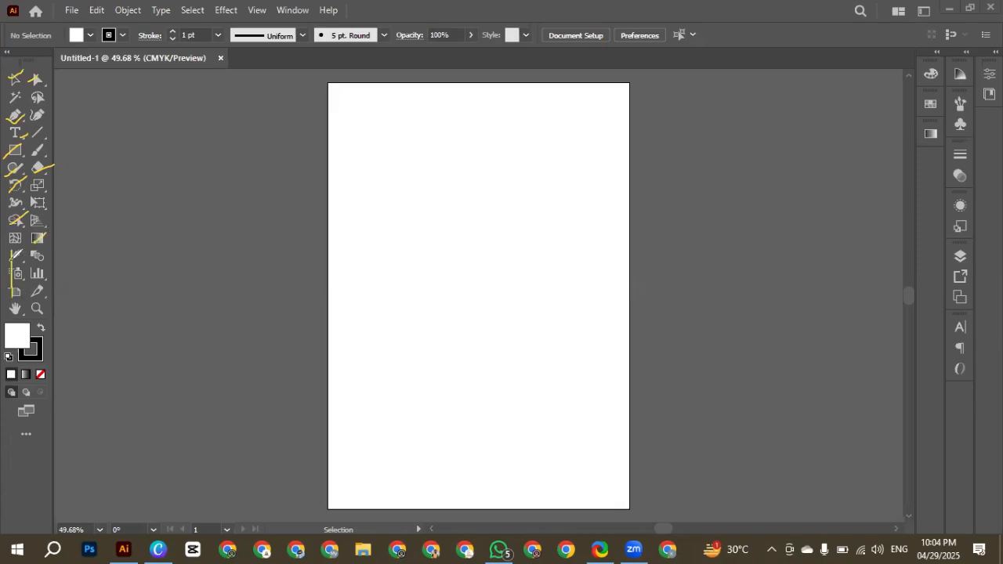
{"action": "left_click_drag", "start_coordinate": [9, 262], "coordinate": [28, 249]}
{"action": "left_click_drag", "start_coordinate": [40, 283], "coordinate": [11, 295]}
{"action": "key", "text": "ctrl+z"}
{"action": "key", "text": "ctrl+z"}
{"action": "key", "text": "ctrl+z"}
{"action": "key", "text": "ctrl+z"}
{"action": "key", "text": "ctrl+z"}
{"action": "key", "text": "ctrl+z"}
{"action": "key", "text": "ctrl+z"}
{"action": "key", "text": "ctrl+z"}
{"action": "key", "text": "ctrl+z"}
{"action": "key", "text": "ctrl+z"}
{"action": "key", "text": "ctrl+z"}
{"action": "key", "text": "ctrl+z"}
{"action": "key", "text": "ctrl+z"}
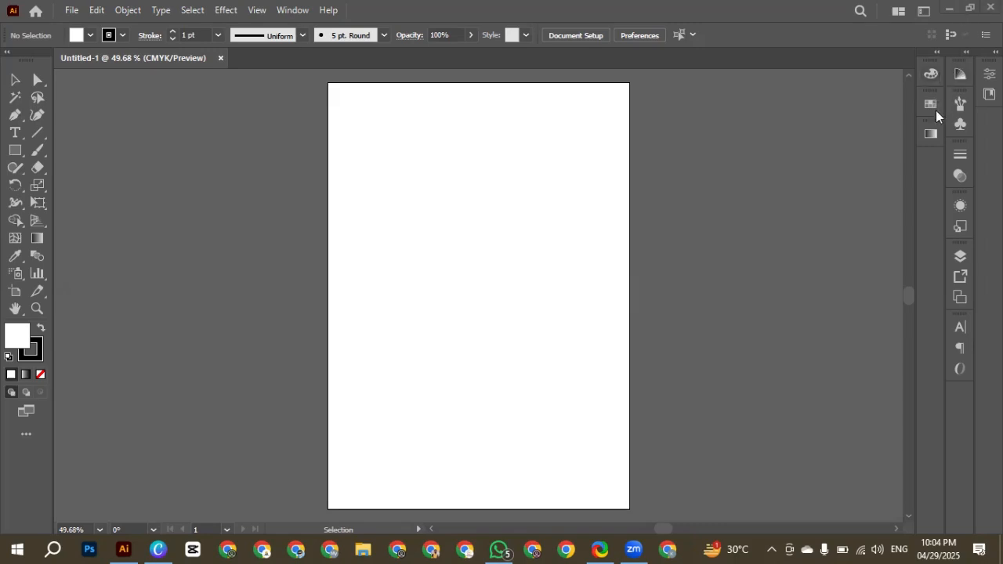
Step: Look through the docked Color, Swatches and Gradient panels and the Color Guide, Symbols and Transparency dock
{"action": "left_click", "coordinate": [935, 55]}
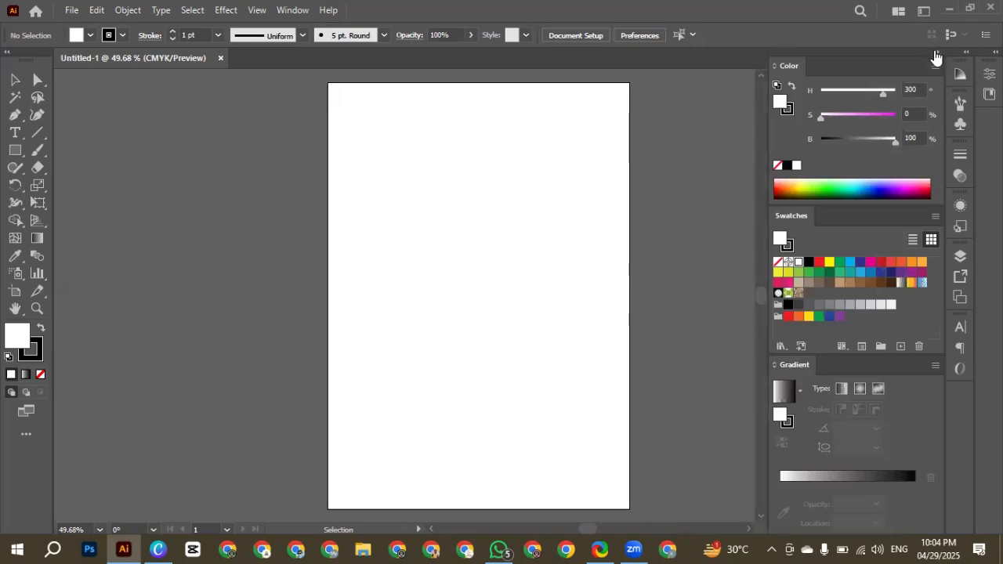
{"action": "left_click", "coordinate": [936, 55]}
{"action": "left_click", "coordinate": [966, 54]}
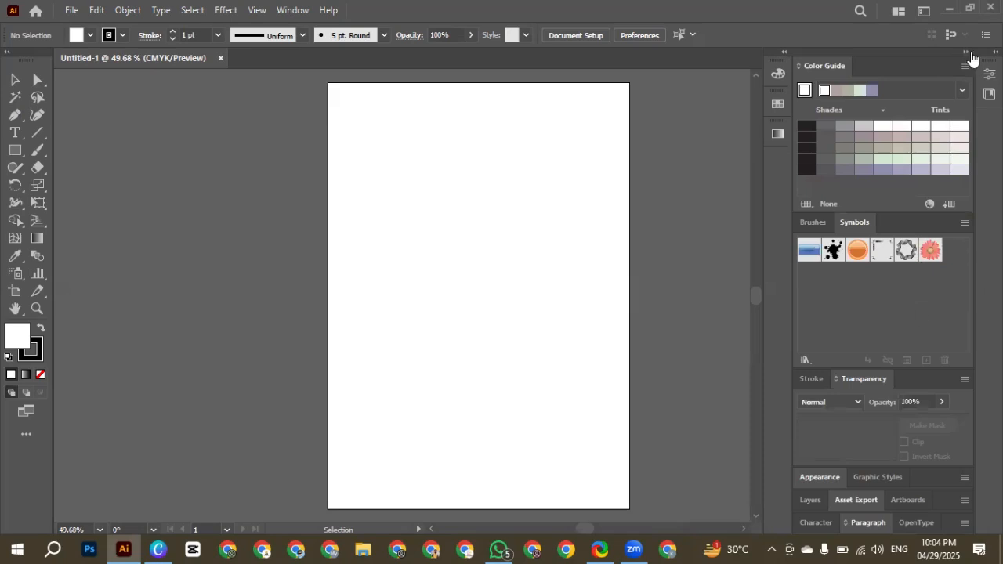
{"action": "left_click", "coordinate": [966, 52]}
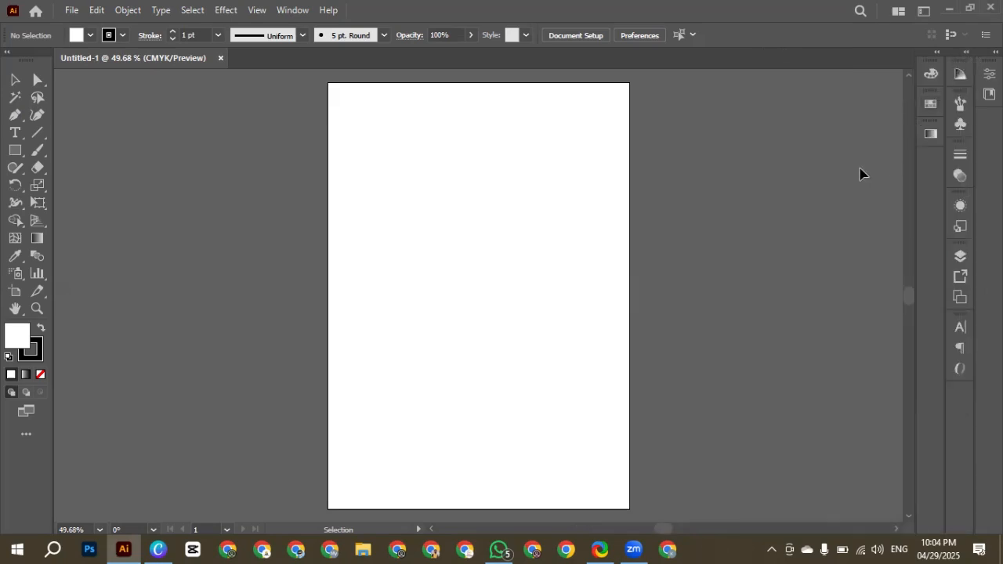
Step: Rearrange the panels through the Workspace options, and collapse the Properties and Libraries dock to icons
{"action": "left_click", "coordinate": [293, 10]}
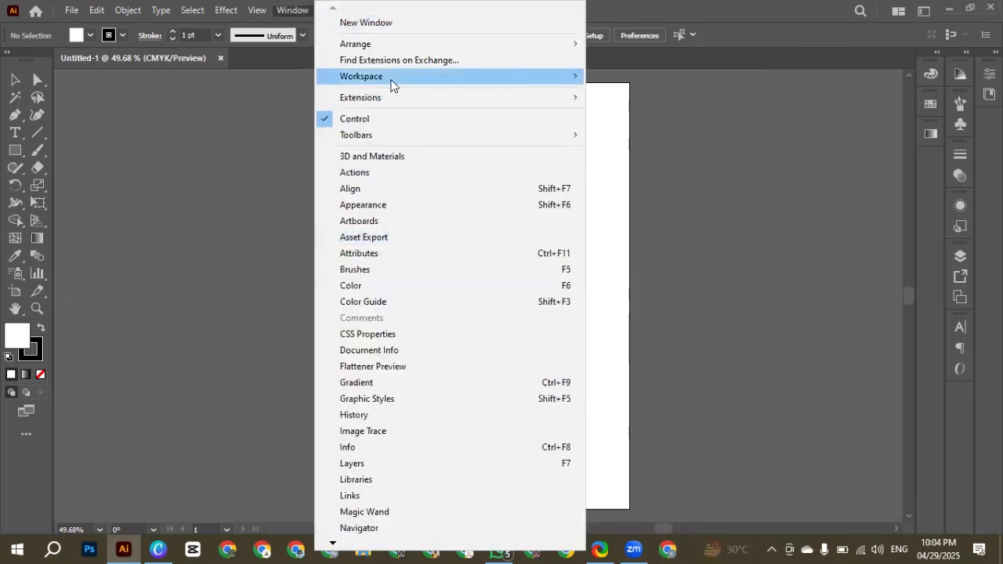
{"action": "mouse_move", "coordinate": [512, 75]}
{"action": "left_click", "coordinate": [642, 247]}
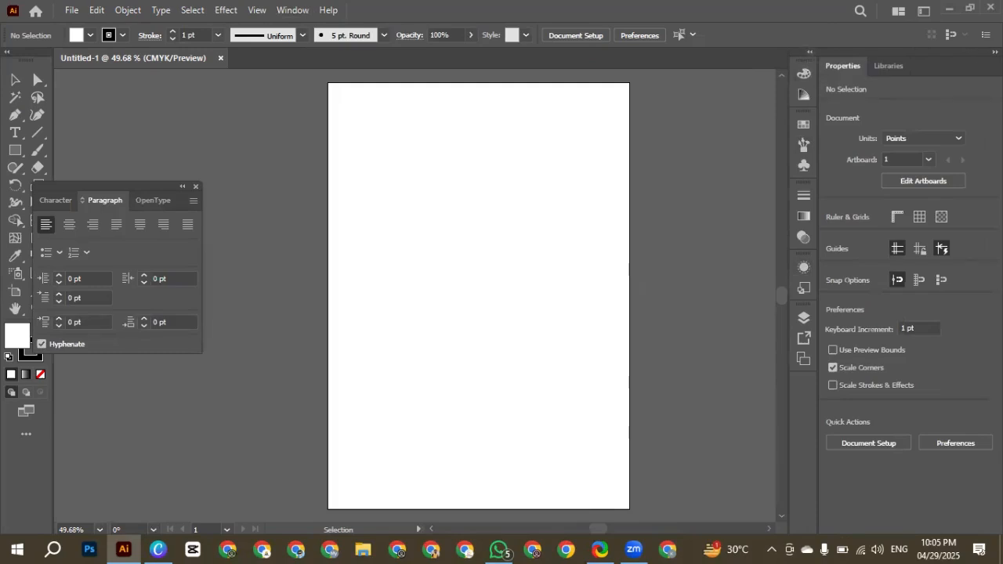
{"action": "left_click", "coordinate": [994, 51]}
Step: Detach the Color, Swatches and Gradient panels from the expanded dock as floating panels, and collapse the dock to icons
{"action": "left_click", "coordinate": [964, 53]}
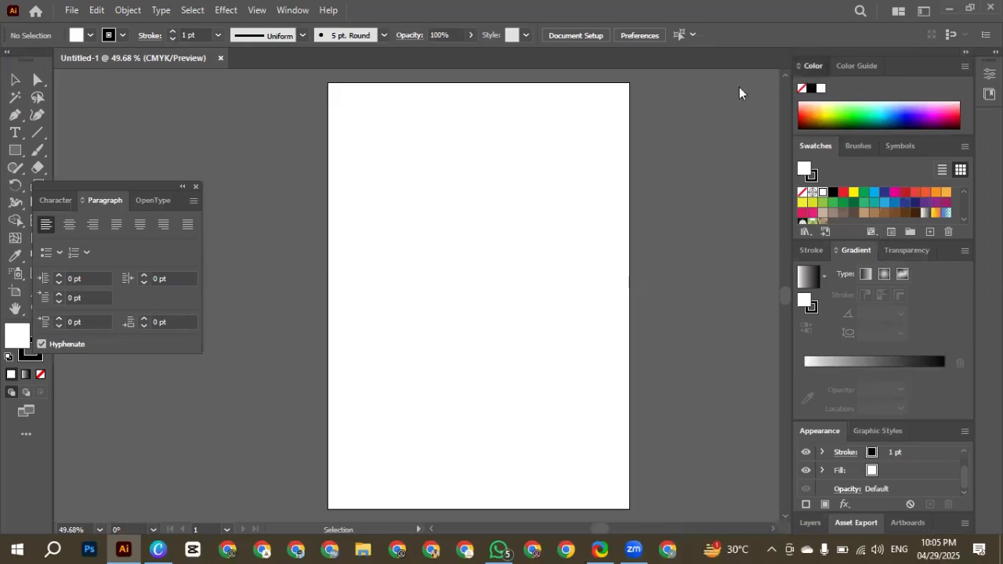
{"action": "left_click_drag", "start_coordinate": [814, 65], "coordinate": [593, 128]}
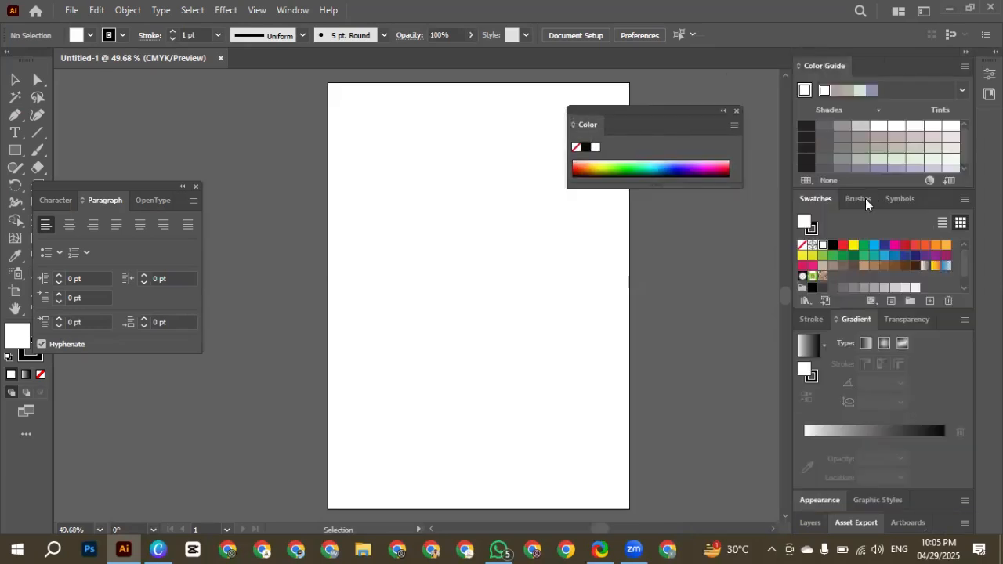
{"action": "left_click_drag", "start_coordinate": [828, 203], "coordinate": [593, 206]}
{"action": "mouse_move", "coordinate": [858, 320]}
{"action": "left_mouse_down"}
{"action": "mouse_move", "coordinate": [615, 336]}
{"action": "mouse_move", "coordinate": [594, 301]}
{"action": "left_mouse_up"}
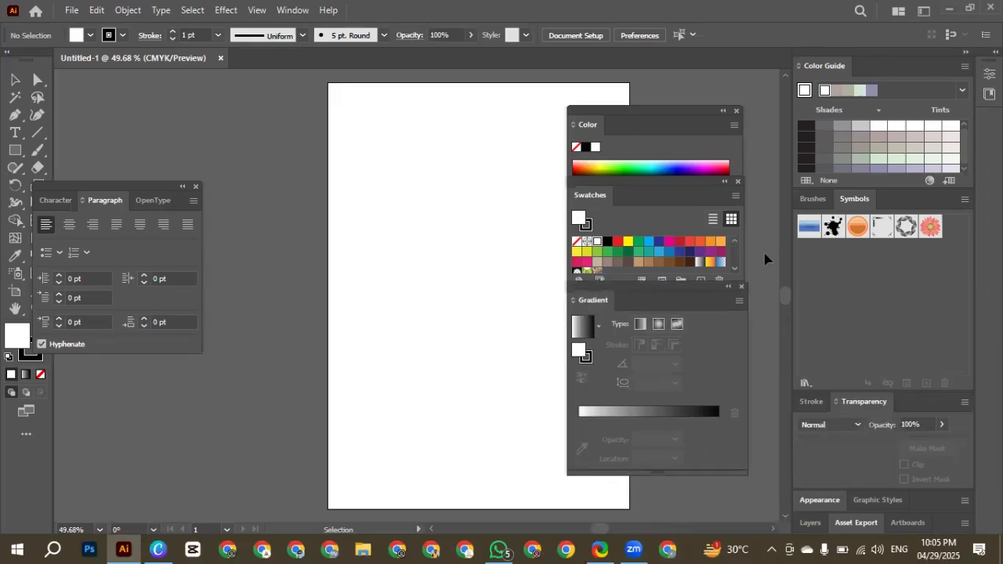
{"action": "left_click", "coordinate": [968, 55]}
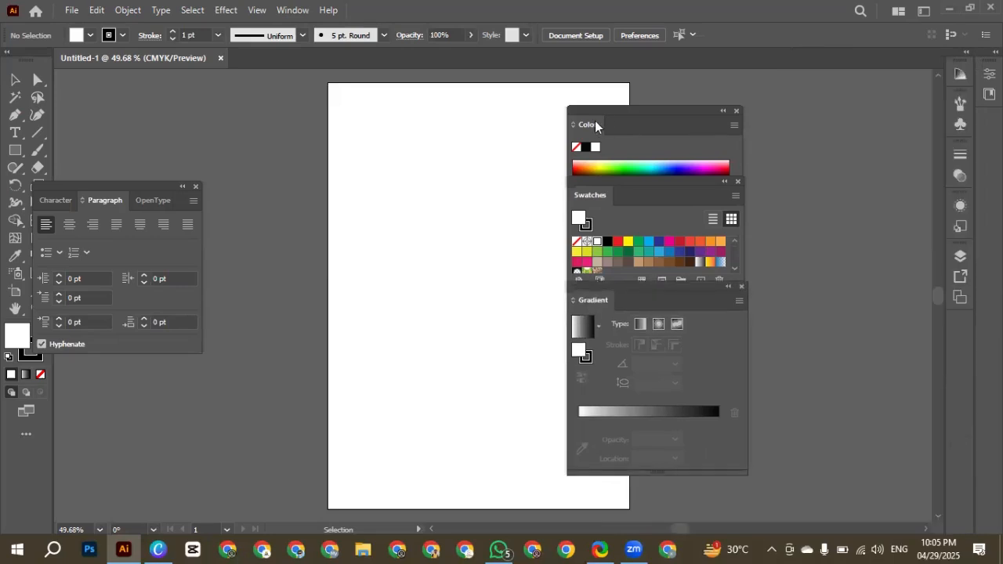
Step: Stack the floating Color, Swatches and Gradient panels into one vertical group beside the artboard
{"action": "left_click_drag", "start_coordinate": [596, 125], "coordinate": [760, 95]}
{"action": "left_click_drag", "start_coordinate": [672, 191], "coordinate": [844, 162]}
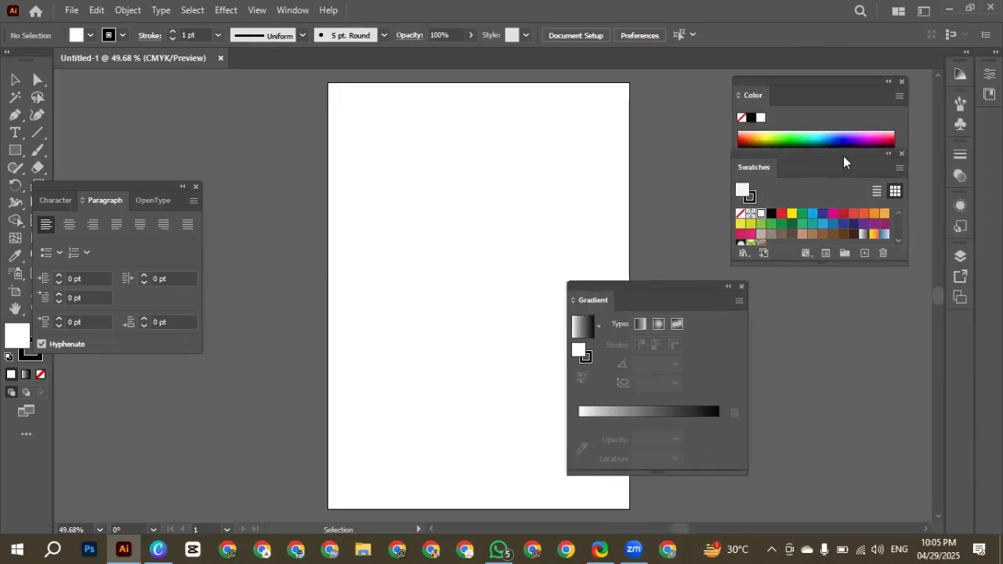
{"action": "left_click_drag", "start_coordinate": [684, 290], "coordinate": [856, 266]}
{"action": "left_click_drag", "start_coordinate": [843, 83], "coordinate": [875, 95]}
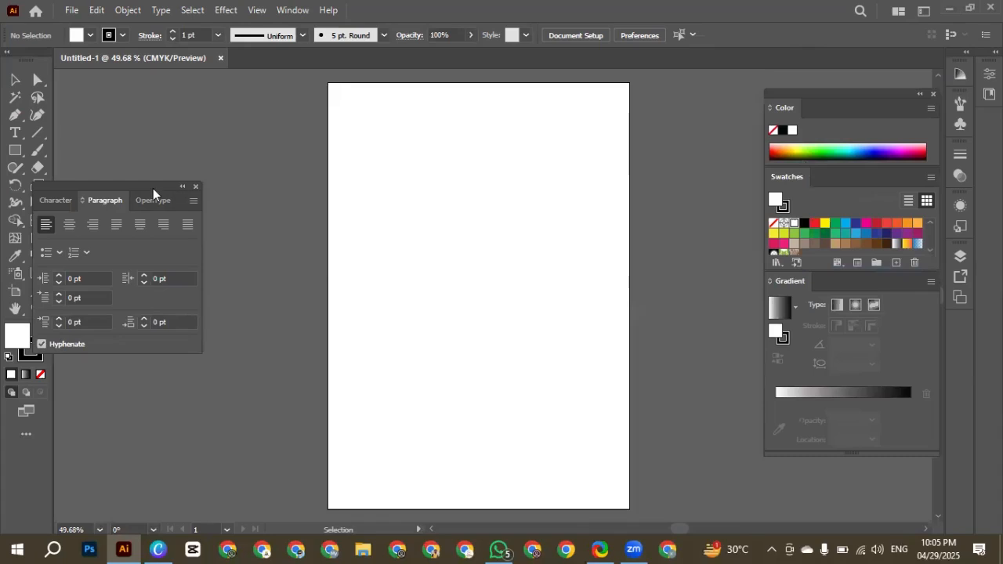
Step: Collapse the floating Character, Paragraph and OpenType group to icons and dock it below the Layers group
{"action": "left_click", "coordinate": [183, 188]}
{"action": "left_click_drag", "start_coordinate": [72, 185], "coordinate": [960, 322]}
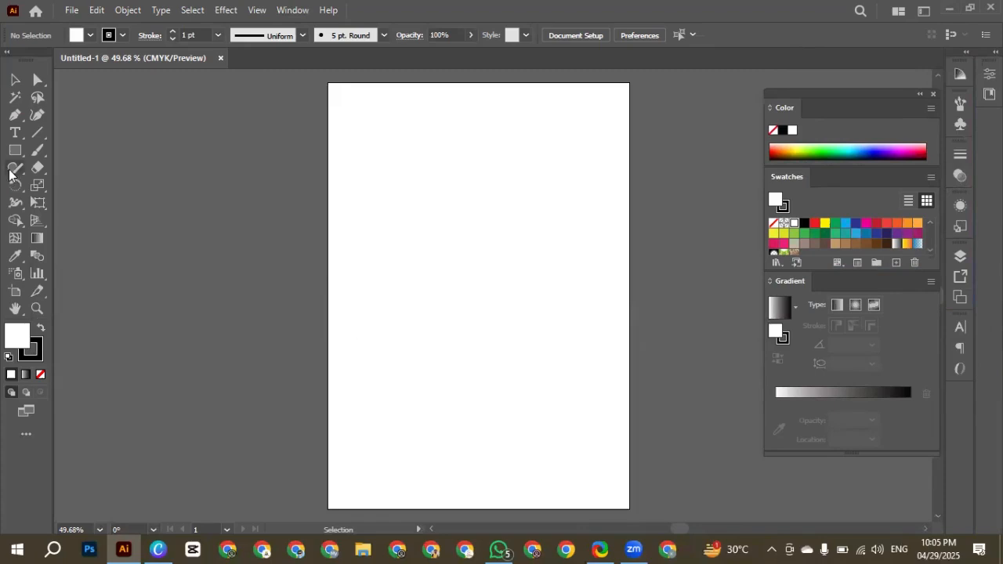
Step: Draw a square on the upper half of the artboard with the Rectangle tool and keep it selected
{"action": "left_click", "coordinate": [15, 150]}
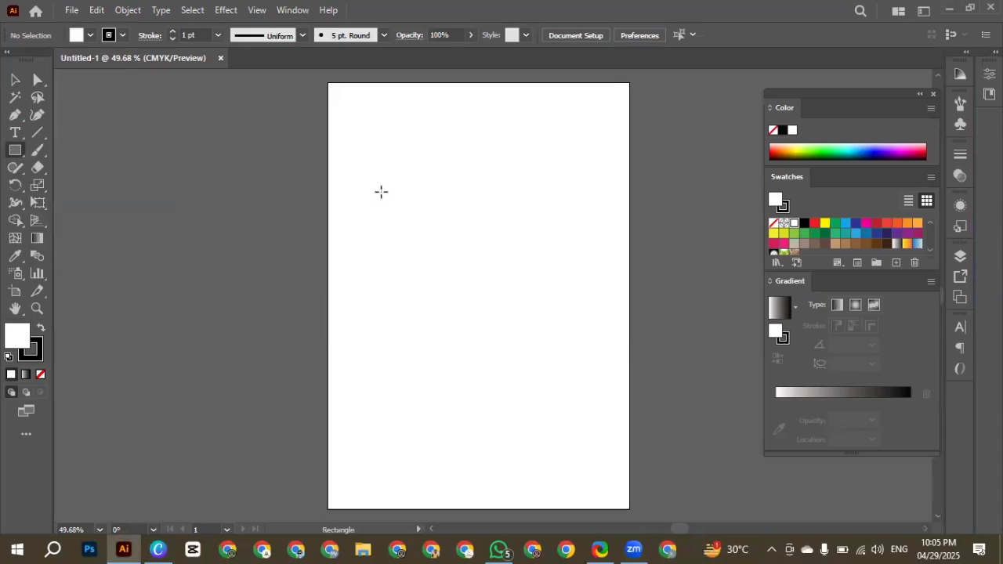
{"action": "left_click_drag", "start_coordinate": [381, 191], "coordinate": [515, 325]}
{"action": "key", "text": "v"}
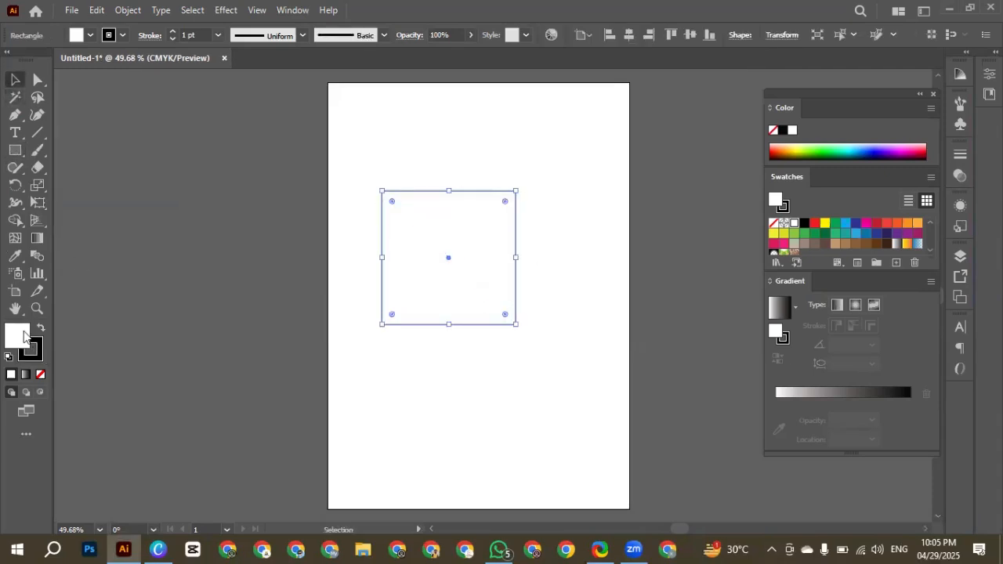
Step: Fill the square with a purple color chosen in the Color Picker
{"action": "double_click", "coordinate": [18, 335]}
{"action": "left_click_drag", "start_coordinate": [558, 297], "coordinate": [606, 280]}
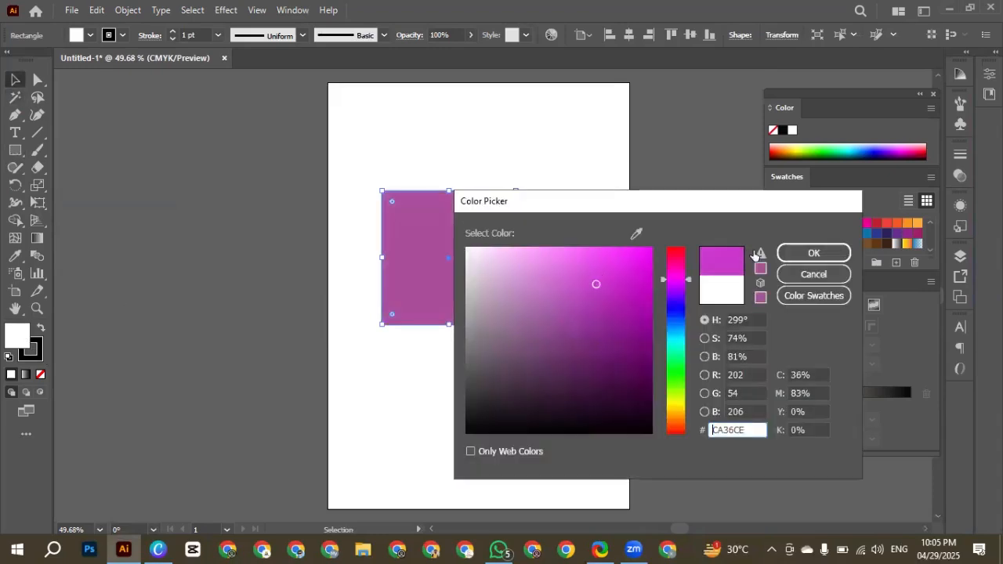
{"action": "left_click", "coordinate": [832, 253]}
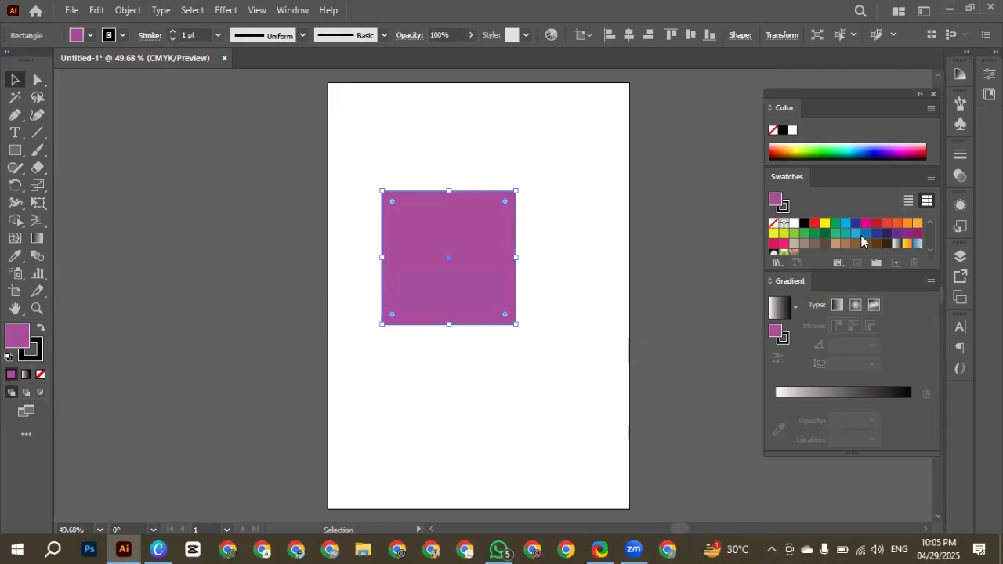
Step: Try red, orange, blue gradient and orange-red swatches as the square's fill, ending with a dark blue swatch
{"action": "left_click", "coordinate": [816, 224]}
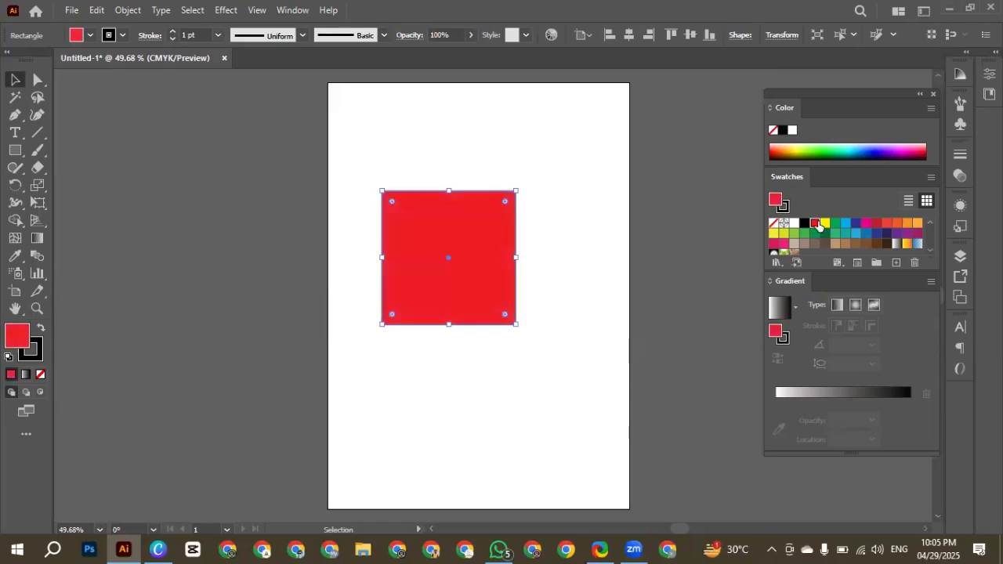
{"action": "left_click", "coordinate": [886, 223]}
{"action": "left_click", "coordinate": [917, 223]}
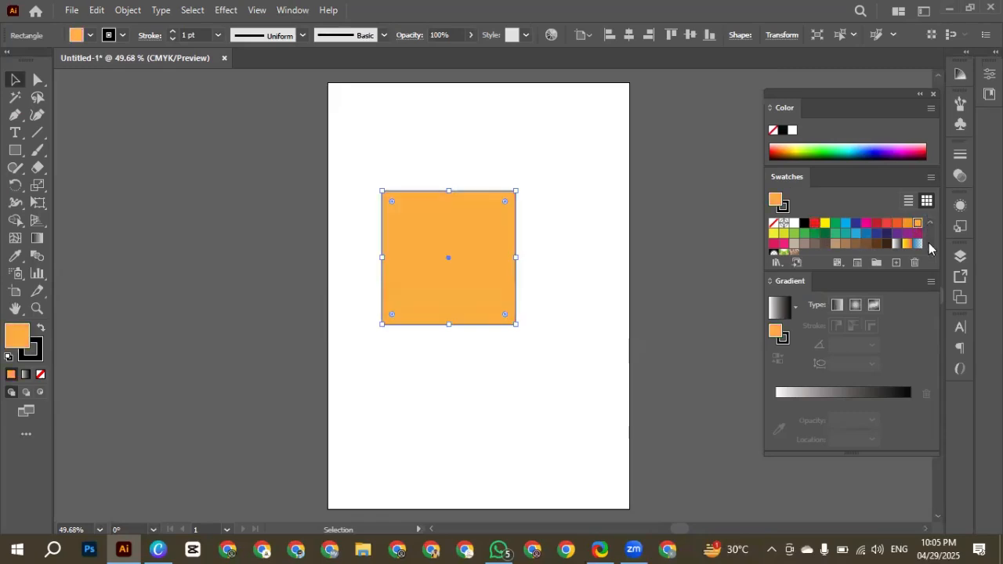
{"action": "left_click", "coordinate": [931, 249]}
{"action": "left_click", "coordinate": [917, 229]}
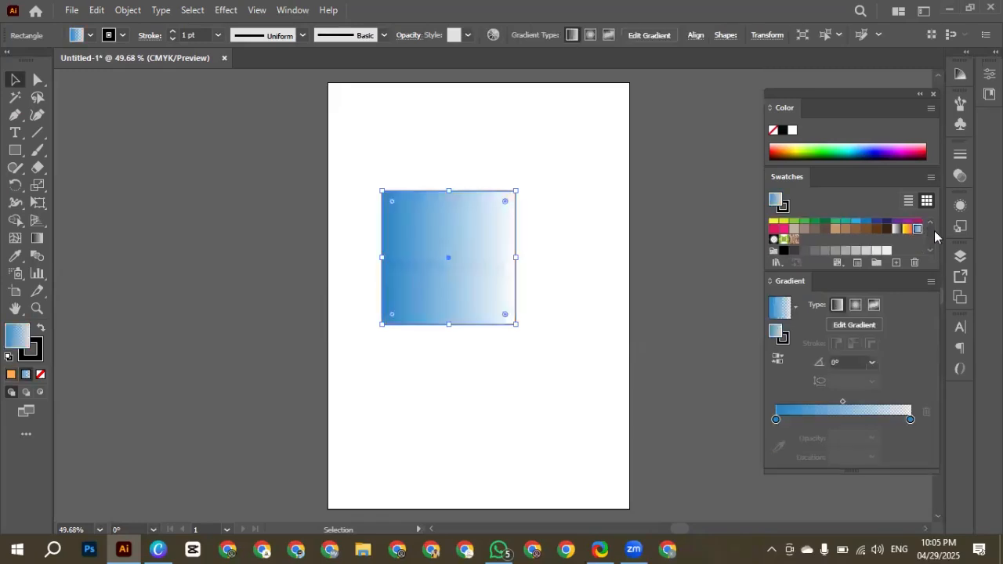
{"action": "left_click", "coordinate": [930, 222]}
{"action": "left_click", "coordinate": [897, 223]}
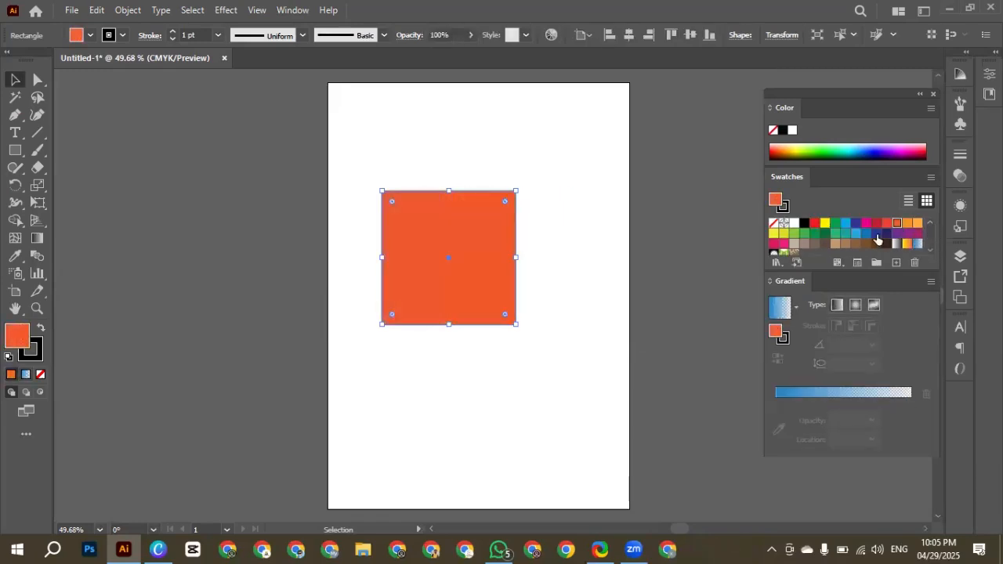
{"action": "left_click", "coordinate": [876, 233]}
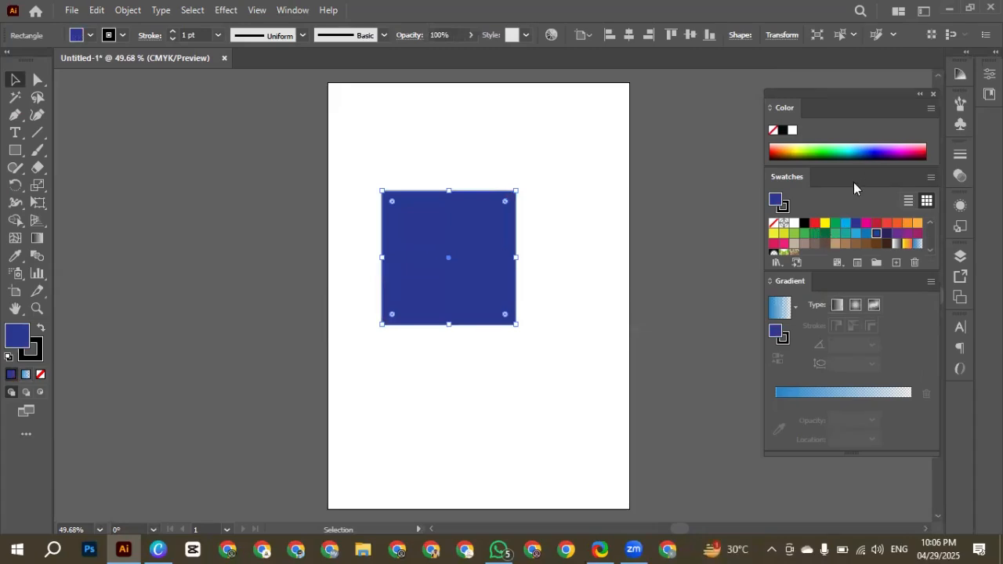
Step: Switch the Color panel to CMYK mode and show its slider options
{"action": "left_click", "coordinate": [931, 108]}
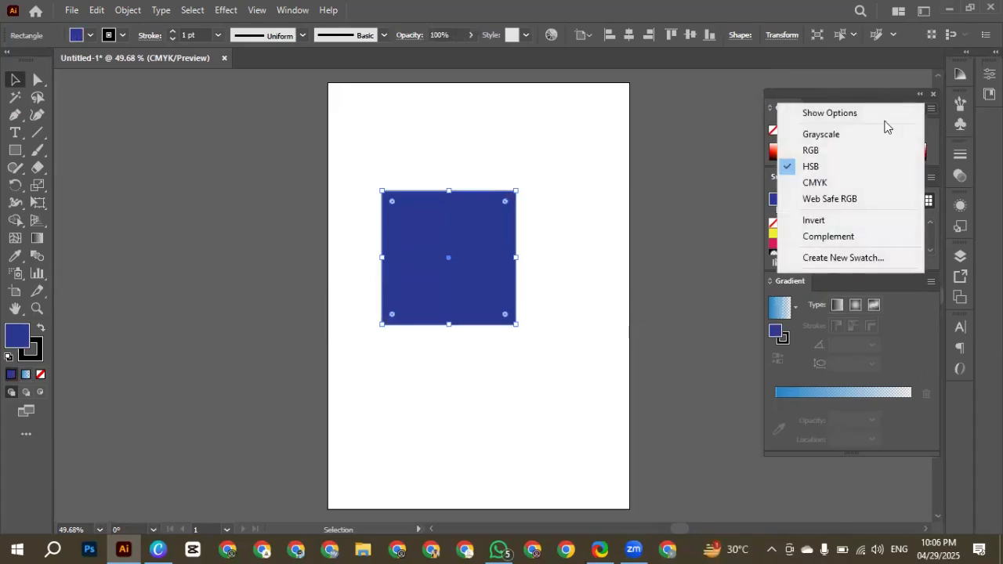
{"action": "left_click", "coordinate": [827, 183]}
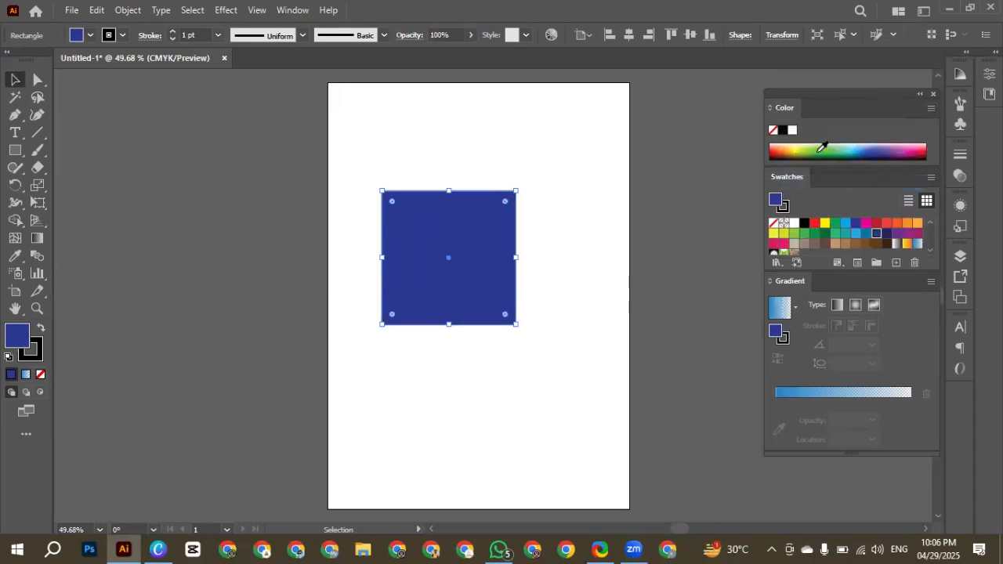
{"action": "left_click", "coordinate": [932, 108]}
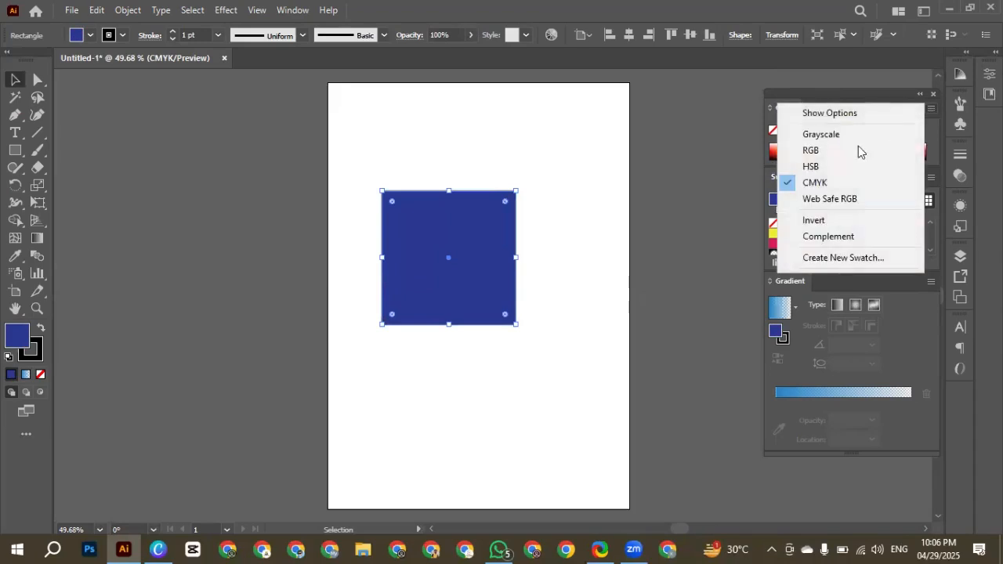
{"action": "left_click", "coordinate": [831, 113]}
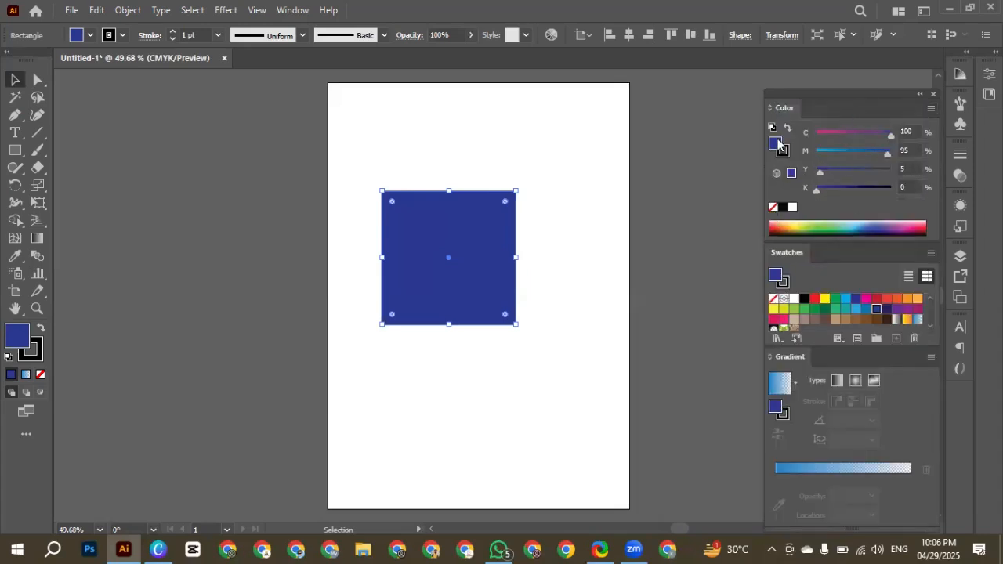
Step: Mix a dark maroon fill for the square with C 14%, M 71%, Y 35% and K 69%
{"action": "left_click_drag", "start_coordinate": [845, 134], "coordinate": [870, 156]}
{"action": "left_click", "coordinate": [832, 152]}
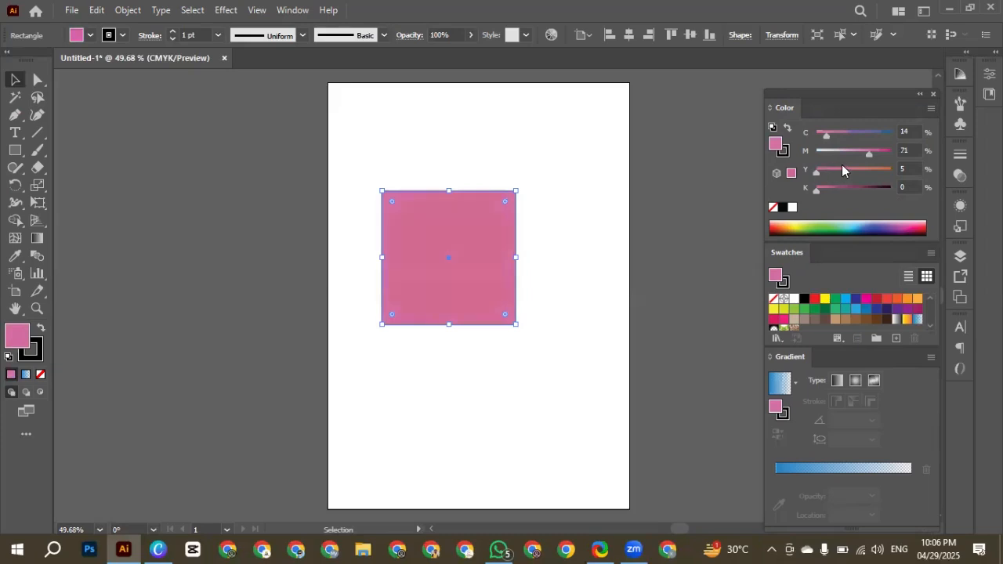
{"action": "left_click", "coordinate": [841, 167]}
{"action": "left_click_drag", "start_coordinate": [825, 190], "coordinate": [850, 193]}
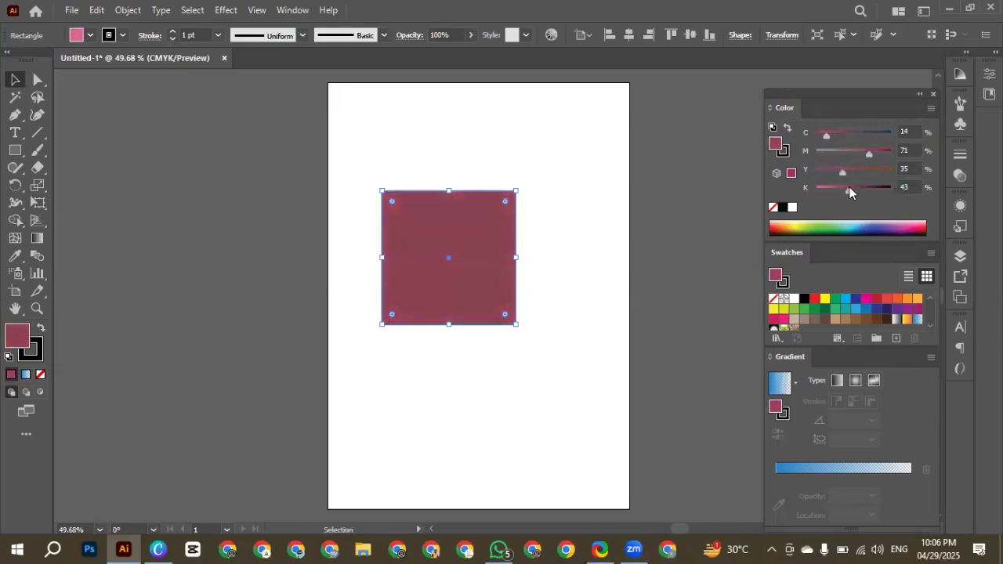
{"action": "left_click_drag", "start_coordinate": [855, 190], "coordinate": [868, 190]}
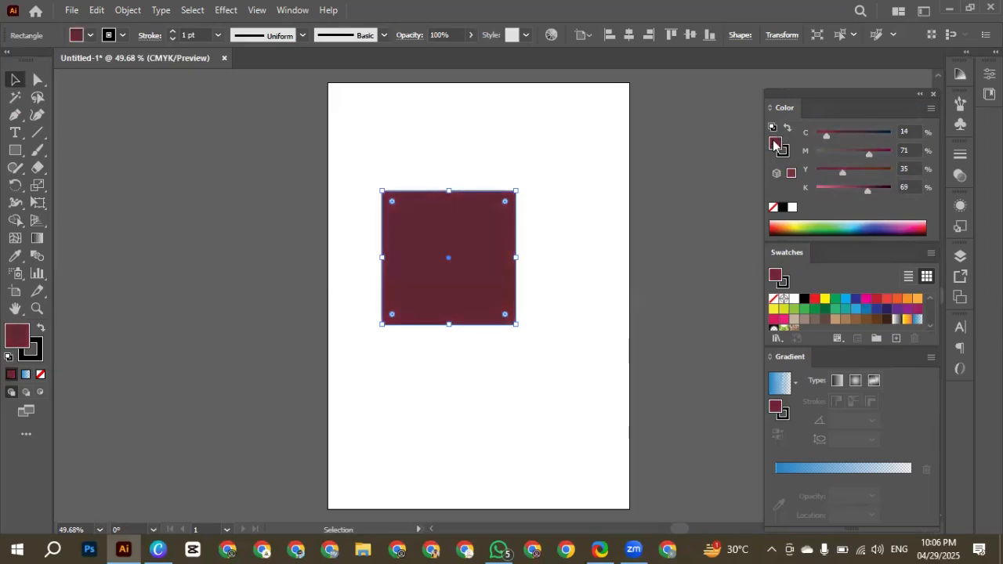
Step: Add the square's maroon fill color to the Swatches panel as a new swatch
{"action": "scroll", "coordinate": [869, 309], "scroll_direction": "down", "scroll_amount": 4}
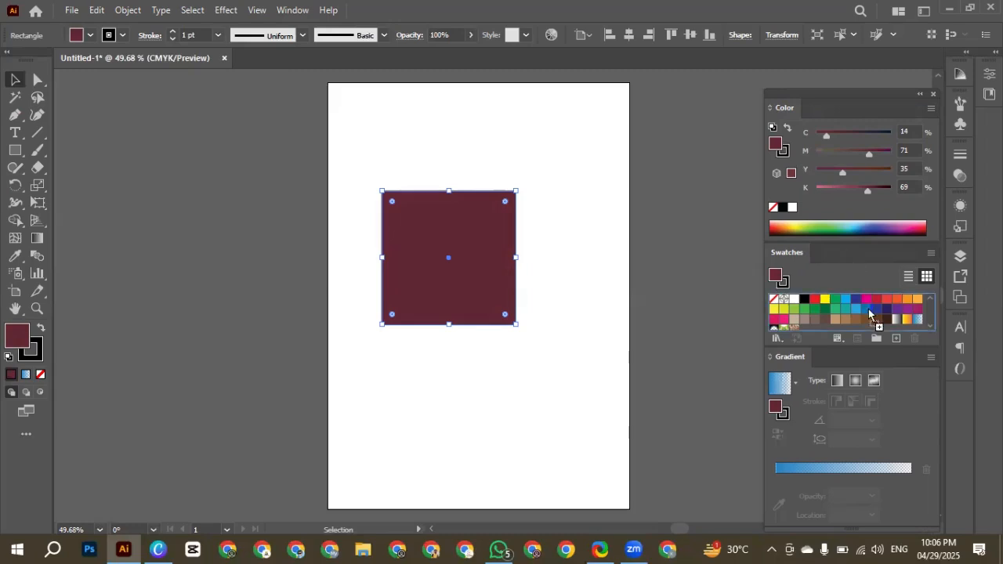
{"action": "scroll", "coordinate": [875, 312], "scroll_direction": "up", "scroll_amount": 3}
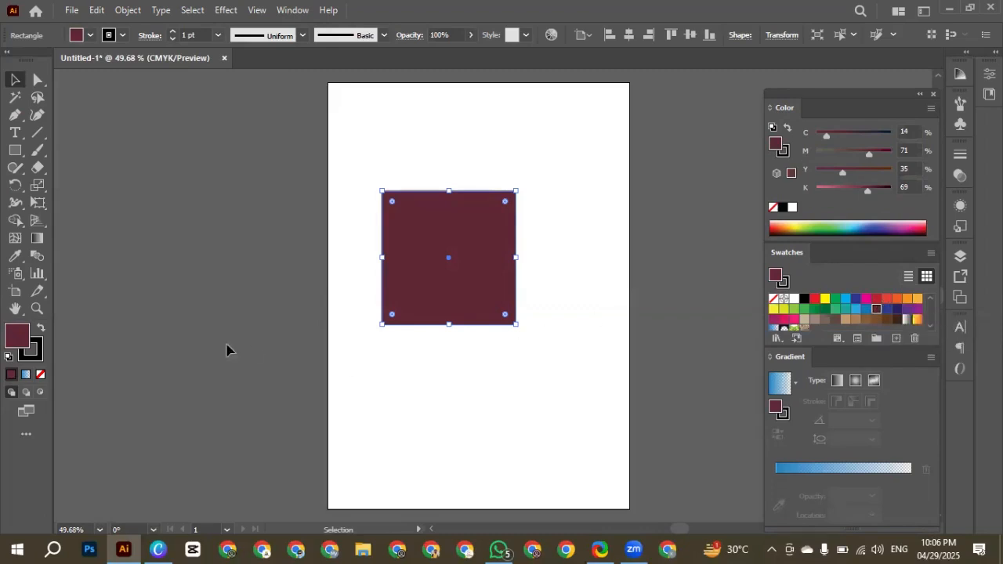
Step: Fill the square with a bright crimson chosen in the Color Picker and add that color to the Swatches panel
{"action": "double_click", "coordinate": [23, 342]}
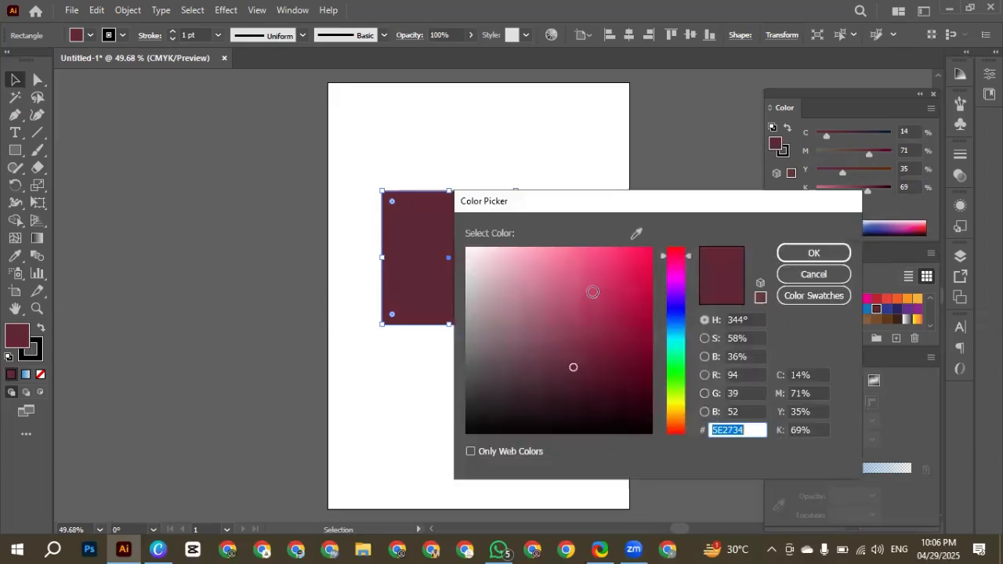
{"action": "left_click", "coordinate": [650, 250]}
{"action": "left_click", "coordinate": [803, 254]}
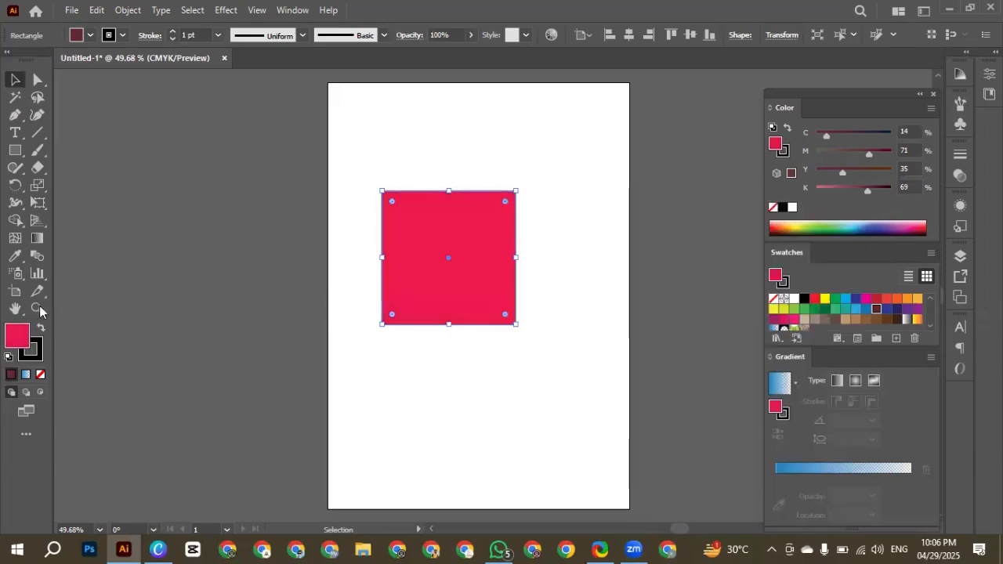
{"action": "left_click_drag", "start_coordinate": [642, 291], "coordinate": [852, 311]}
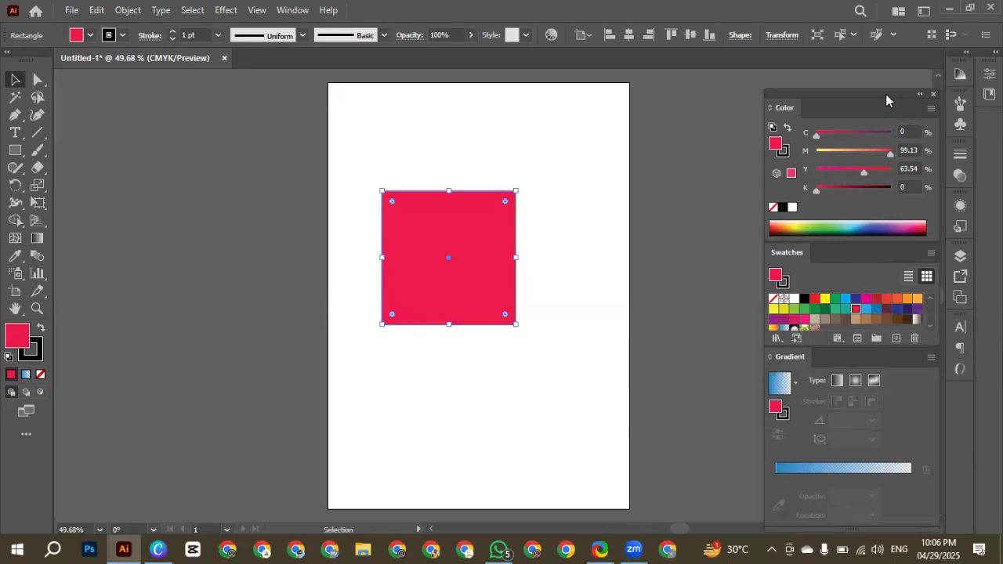
Step: Move the floating color panels up and replace the square's solid fill with the blue linear gradient using the Gradient tool
{"action": "left_click_drag", "start_coordinate": [885, 94], "coordinate": [880, 68]}
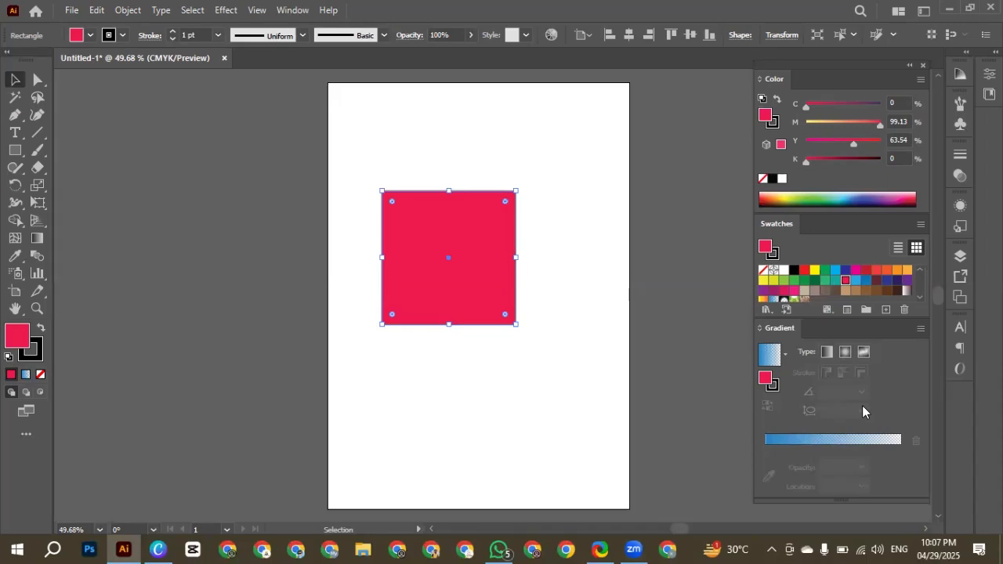
{"action": "left_click", "coordinate": [529, 384]}
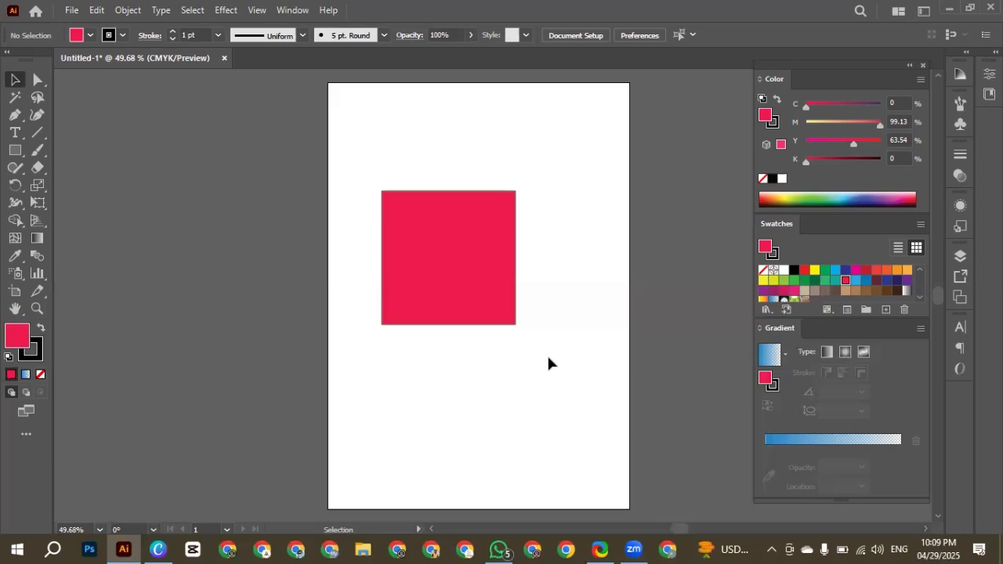
{"action": "scroll", "coordinate": [547, 362], "scroll_direction": "down", "scroll_amount": 1}
{"action": "left_click", "coordinate": [445, 298]}
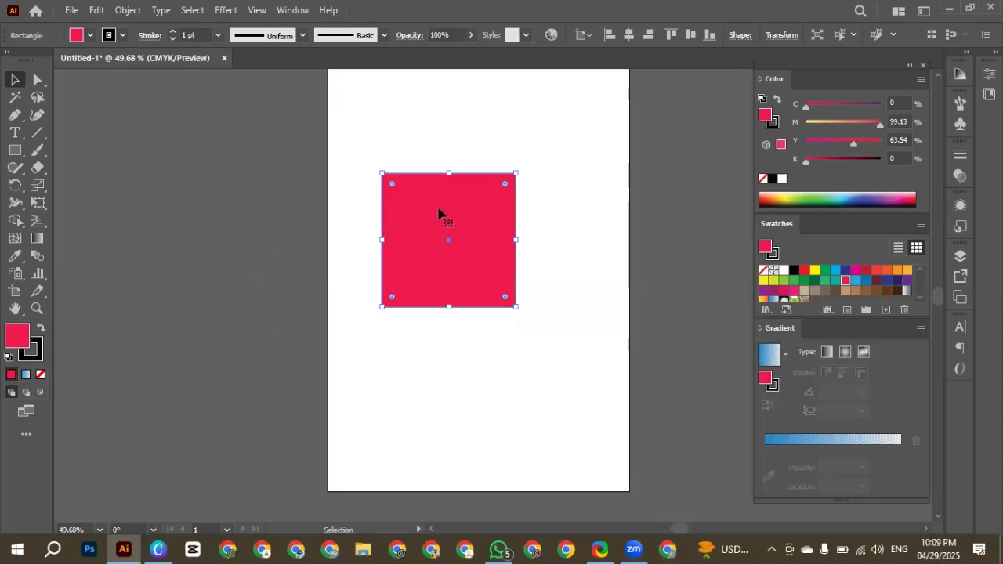
{"action": "left_click", "coordinate": [36, 242]}
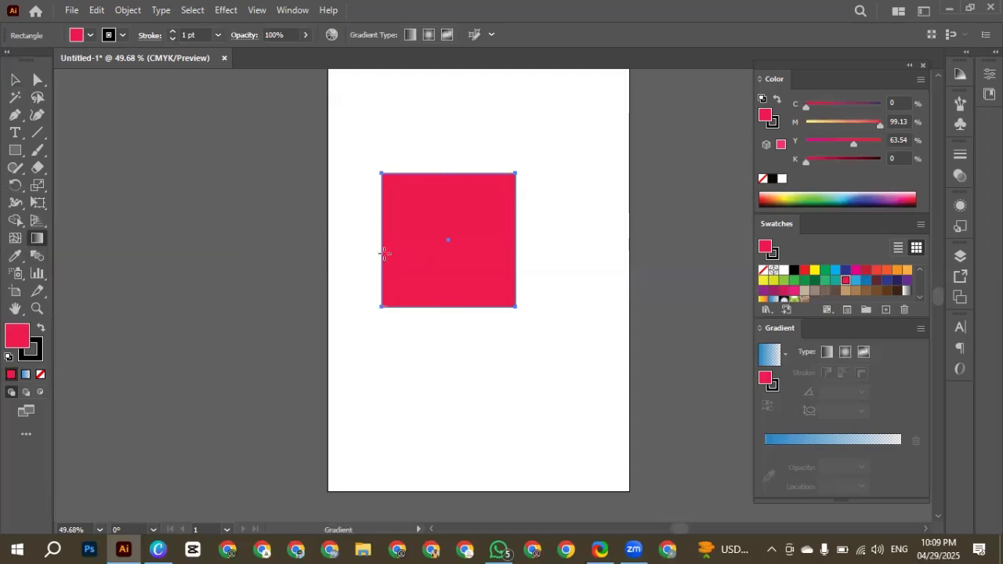
{"action": "left_click", "coordinate": [384, 251]}
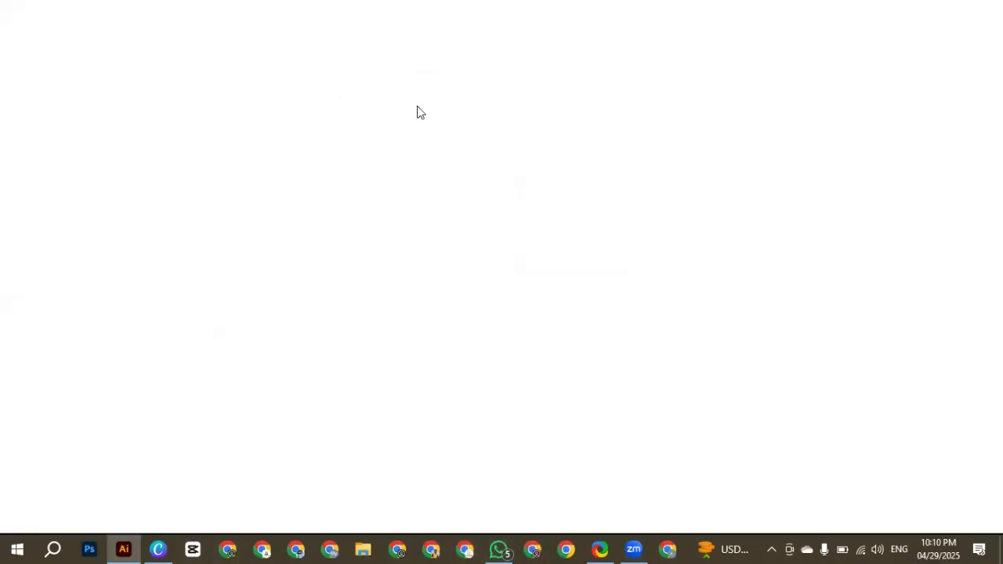
Step: Switch to Chrome and search Google Images for "color plate"
{"action": "type", "text": "color"}
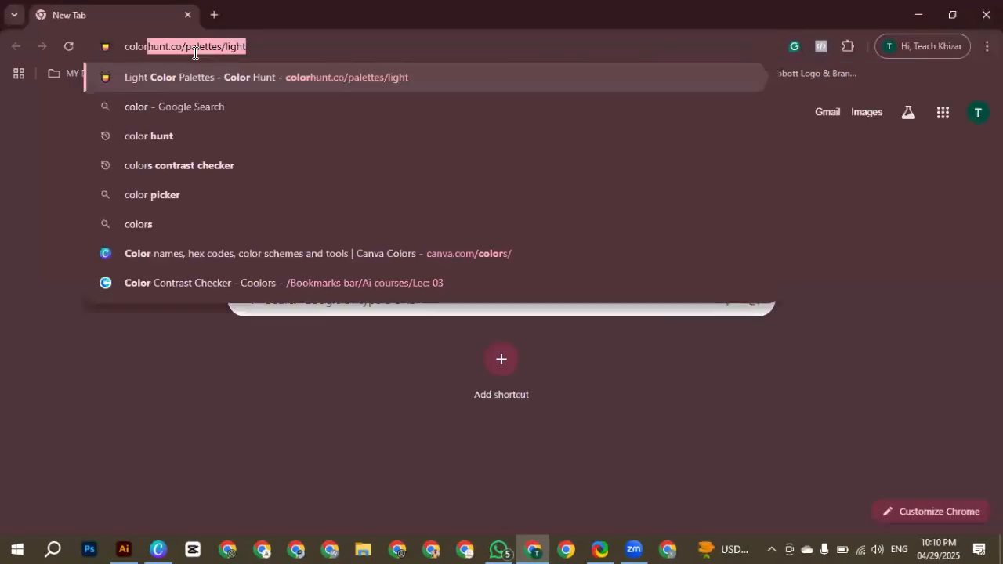
{"action": "type", "text": " plaate"}
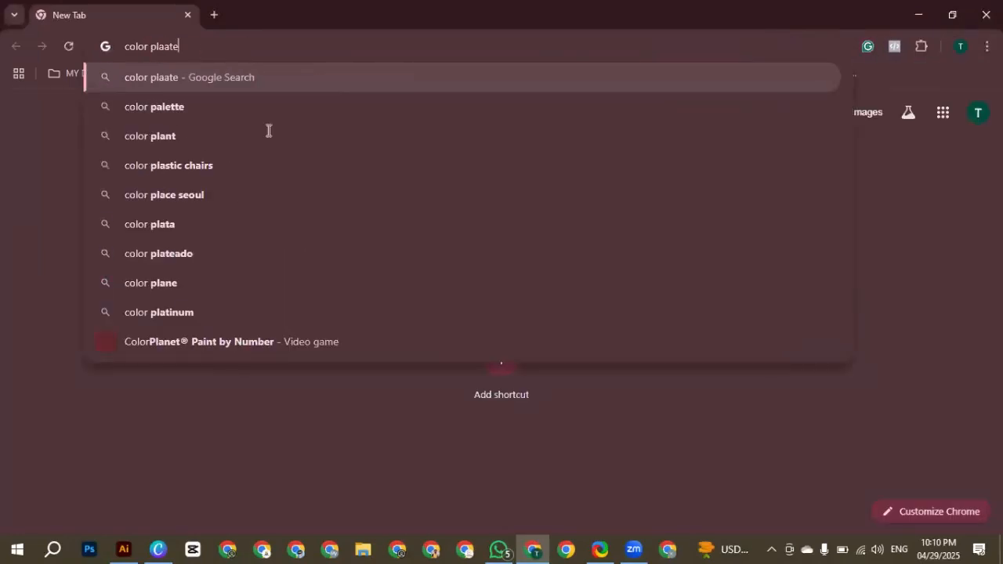
{"action": "key", "text": "Return"}
{"action": "left_click", "coordinate": [179, 150]}
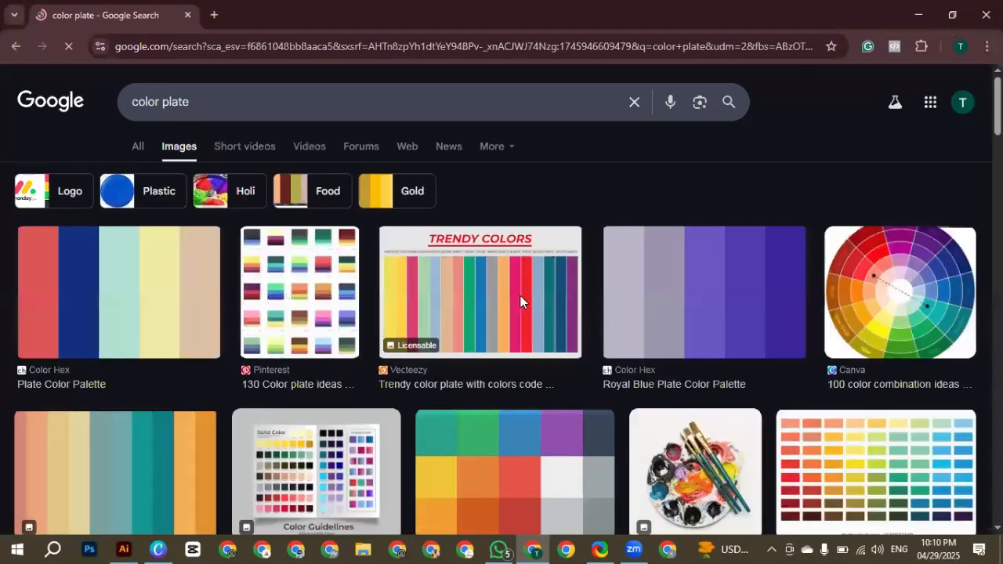
Step: Browse the image results for a palette and save the Shutterstock retro striped color palette image to the desktop
{"action": "scroll", "coordinate": [519, 298], "scroll_direction": "down", "scroll_amount": 3}
{"action": "scroll", "coordinate": [209, 296], "scroll_direction": "down", "scroll_amount": 6}
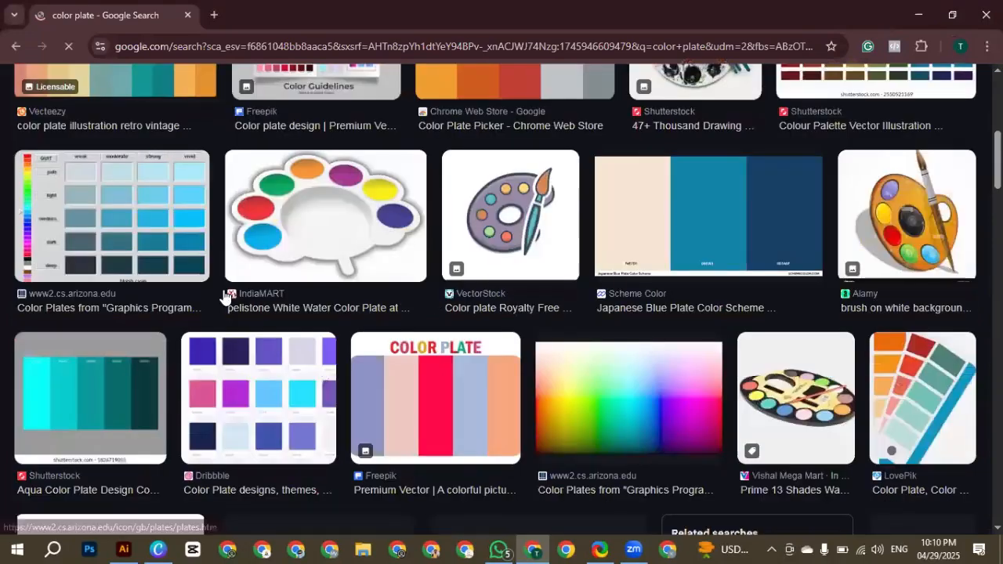
{"action": "scroll", "coordinate": [456, 270], "scroll_direction": "down", "scroll_amount": 2}
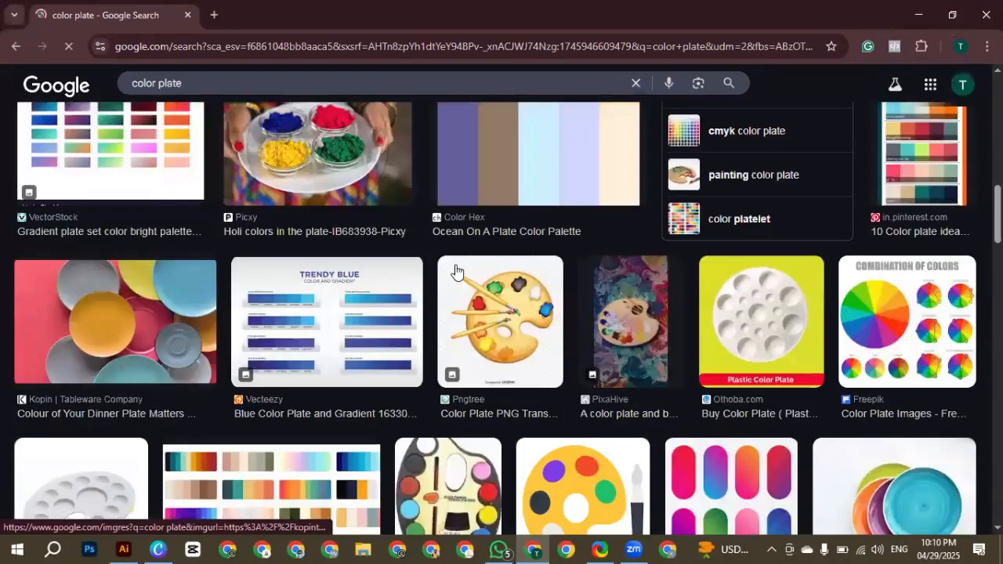
{"action": "scroll", "coordinate": [456, 270], "scroll_direction": "up", "scroll_amount": 9}
{"action": "scroll", "coordinate": [671, 269], "scroll_direction": "down", "scroll_amount": 3}
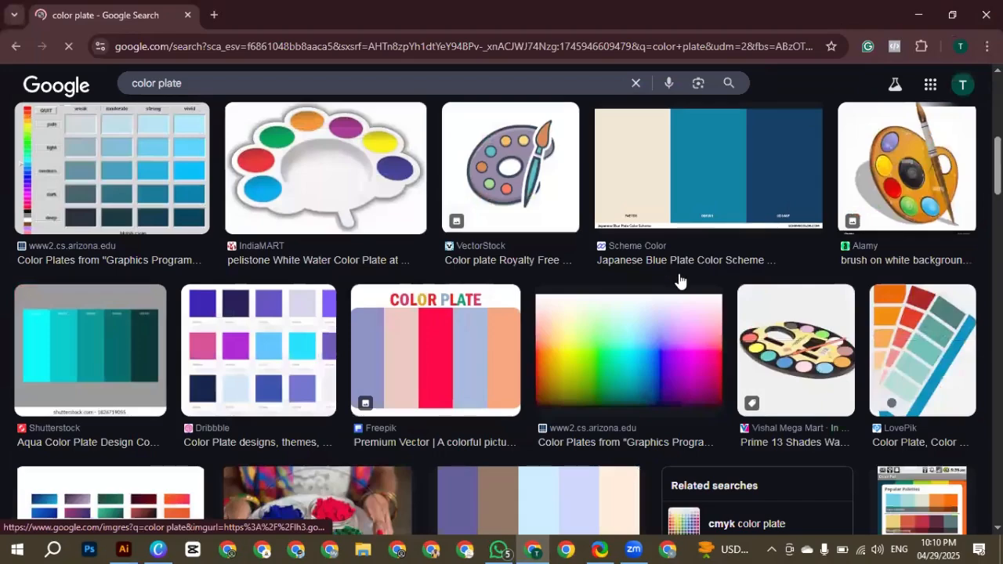
{"action": "scroll", "coordinate": [678, 280], "scroll_direction": "down", "scroll_amount": 8}
{"action": "scroll", "coordinate": [320, 291], "scroll_direction": "down", "scroll_amount": 3}
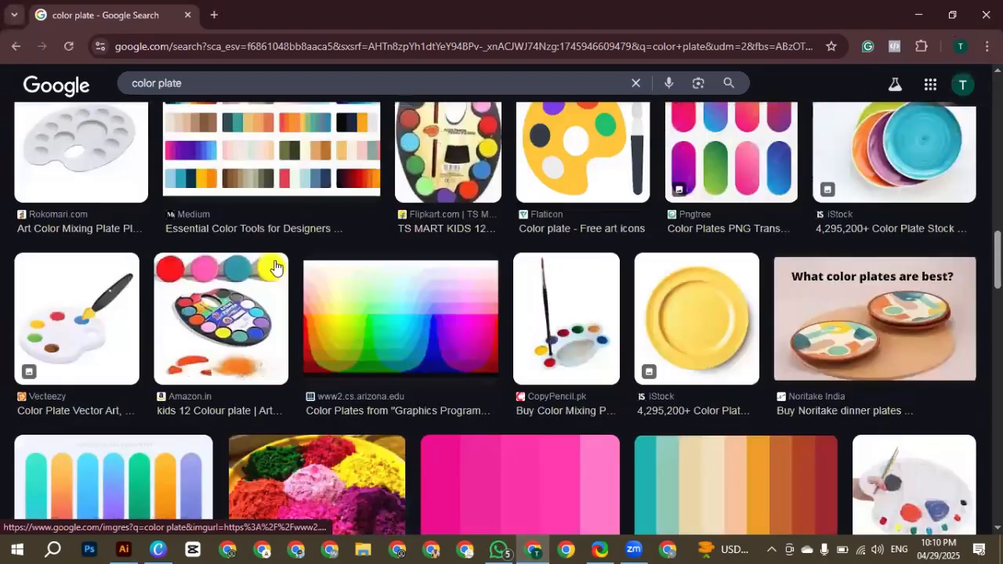
{"action": "scroll", "coordinate": [275, 267], "scroll_direction": "up", "scroll_amount": 4}
{"action": "scroll", "coordinate": [94, 381], "scroll_direction": "down", "scroll_amount": 5}
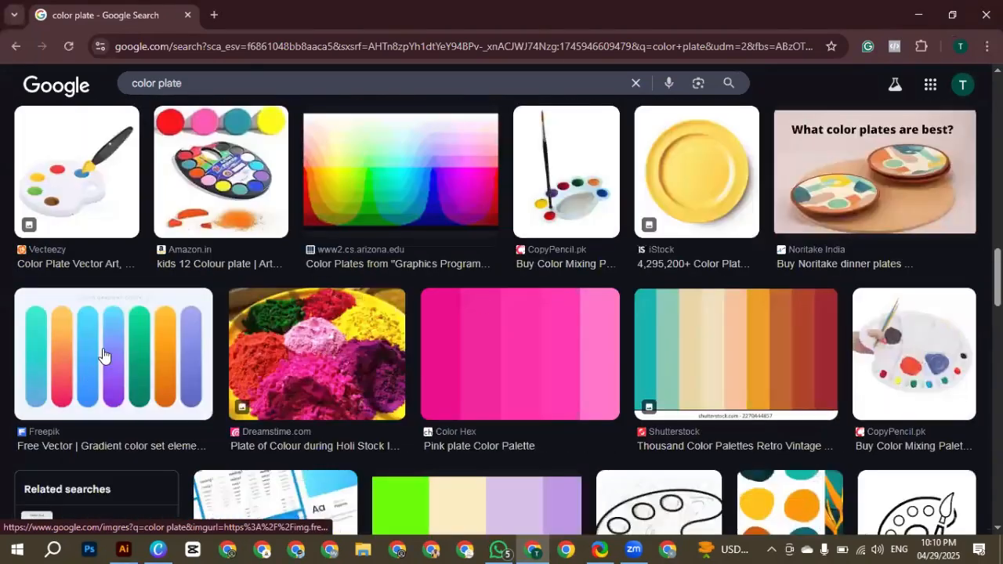
{"action": "scroll", "coordinate": [685, 269], "scroll_direction": "down", "scroll_amount": 3}
{"action": "scroll", "coordinate": [685, 269], "scroll_direction": "up", "scroll_amount": 2}
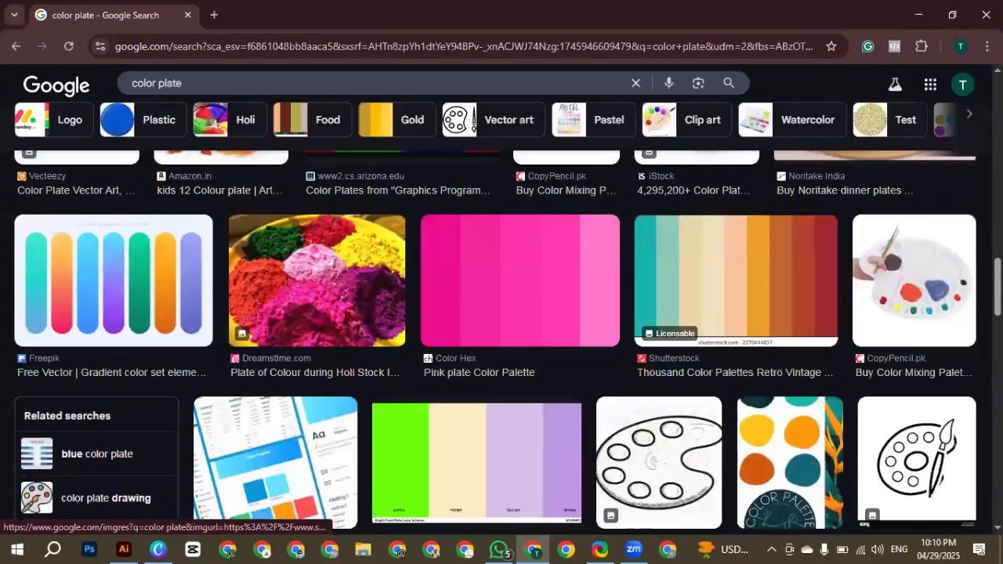
{"action": "left_click_drag", "start_coordinate": [685, 269], "coordinate": [531, 254]}
{"action": "key", "text": "super+d"}
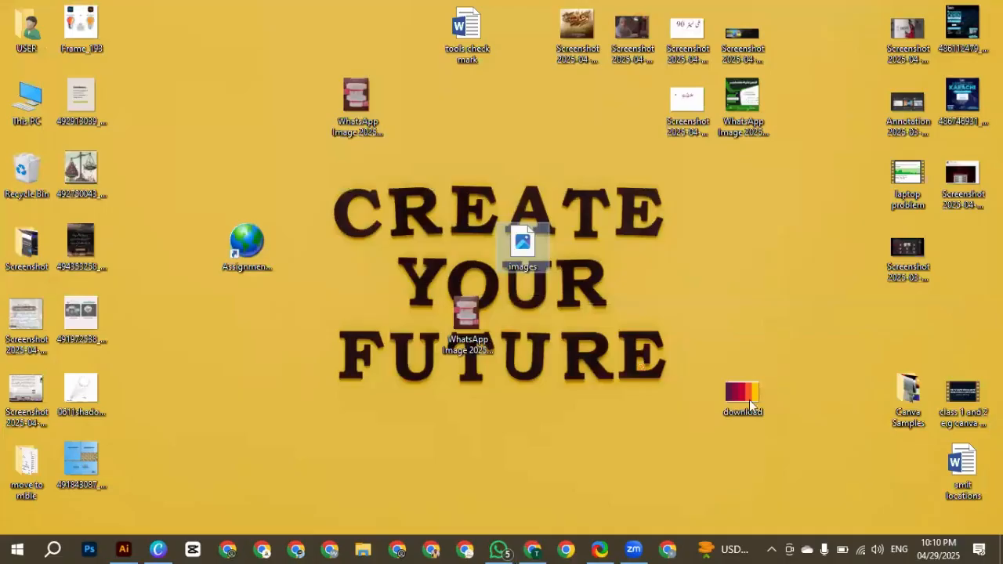
Step: Bring the desktop image "download" into the Illustrator document and place it beside the artboard, left of the gradient square
{"action": "left_click", "coordinate": [749, 400]}
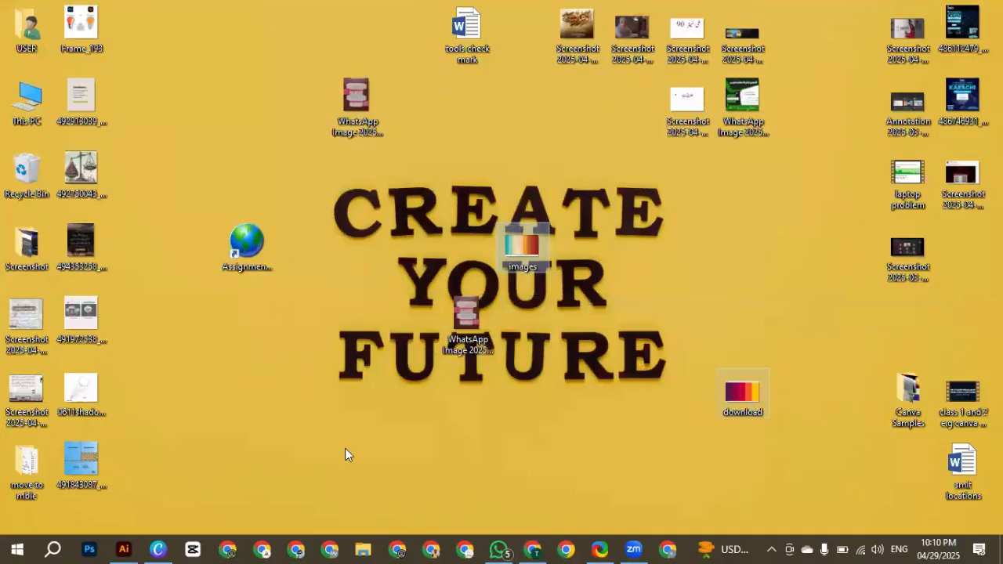
{"action": "left_click", "coordinate": [126, 548]}
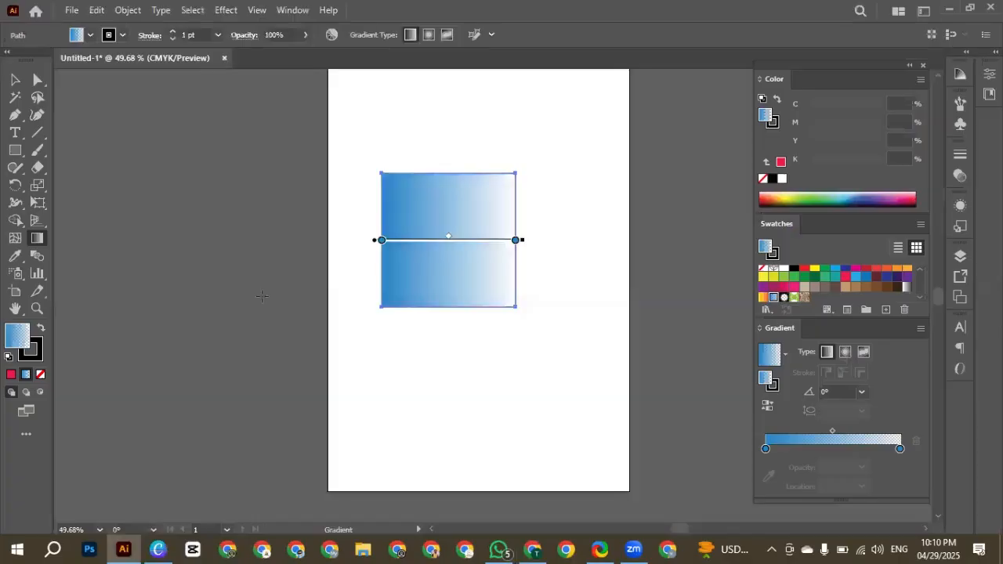
{"action": "left_click", "coordinate": [14, 80]}
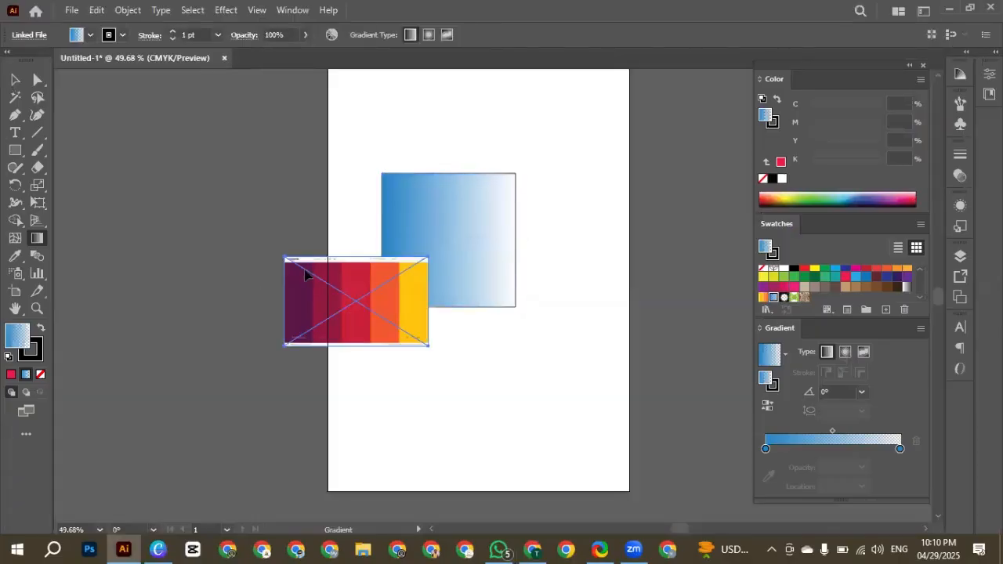
{"action": "left_click_drag", "start_coordinate": [305, 274], "coordinate": [407, 259]}
{"action": "left_click", "coordinate": [405, 259]}
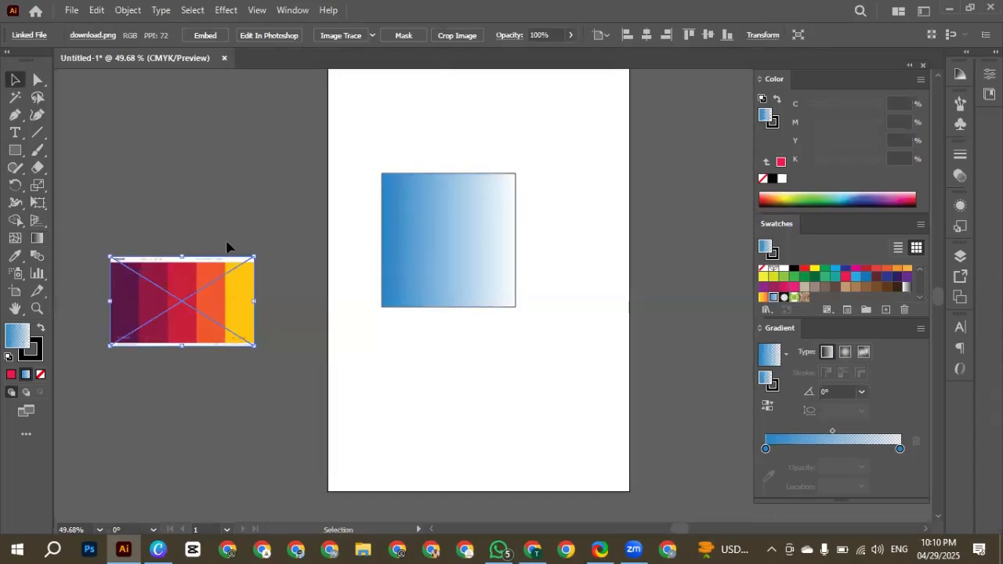
Step: Set the starting color stop of the square's gradient to the orange sampled from the palette image
{"action": "left_click", "coordinate": [37, 238]}
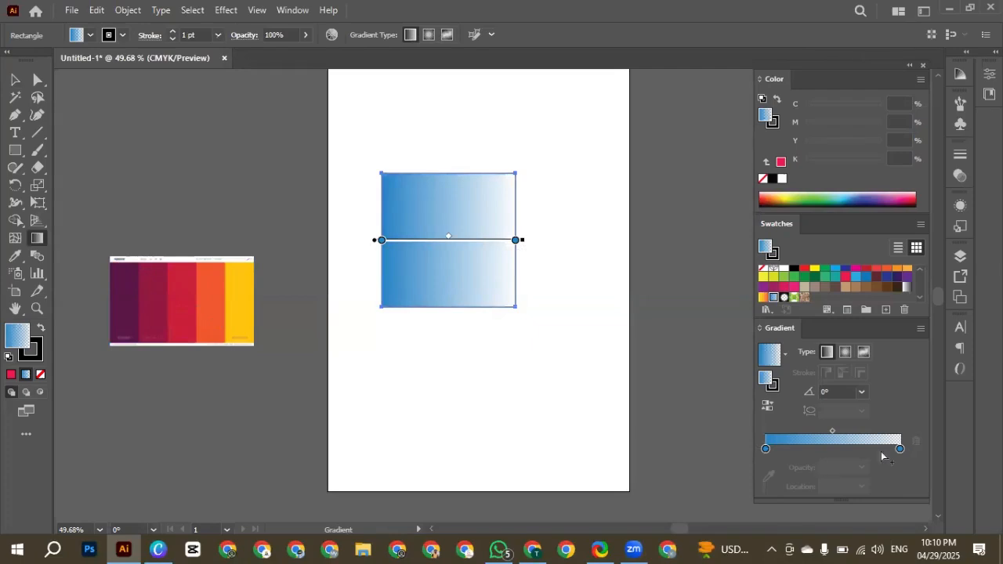
{"action": "left_click", "coordinate": [767, 473]}
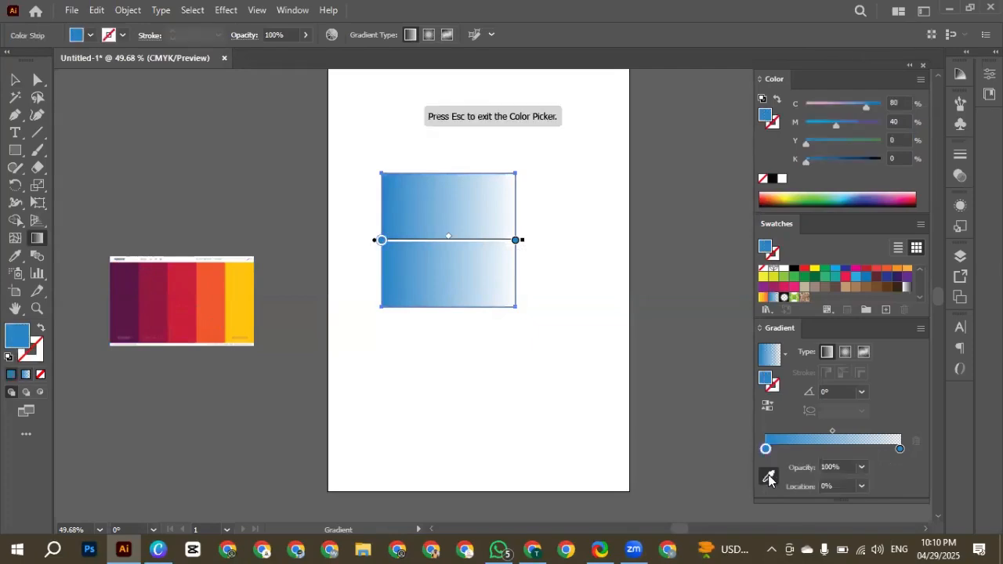
{"action": "left_click", "coordinate": [208, 312]}
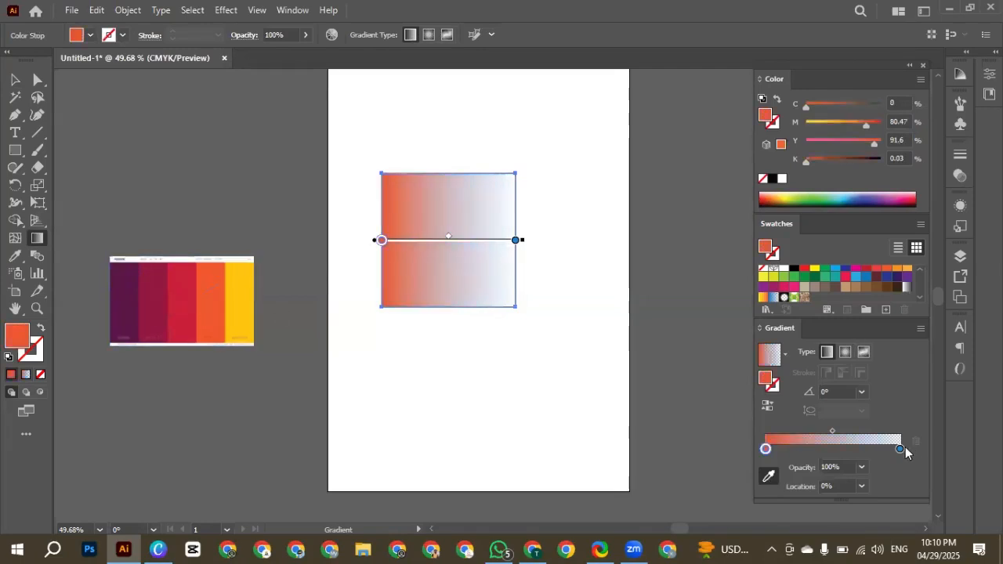
Step: Delete the accidentally added color stop and set the gradient's end stop to the yellow sampled from the palette image
{"action": "left_click", "coordinate": [900, 451]}
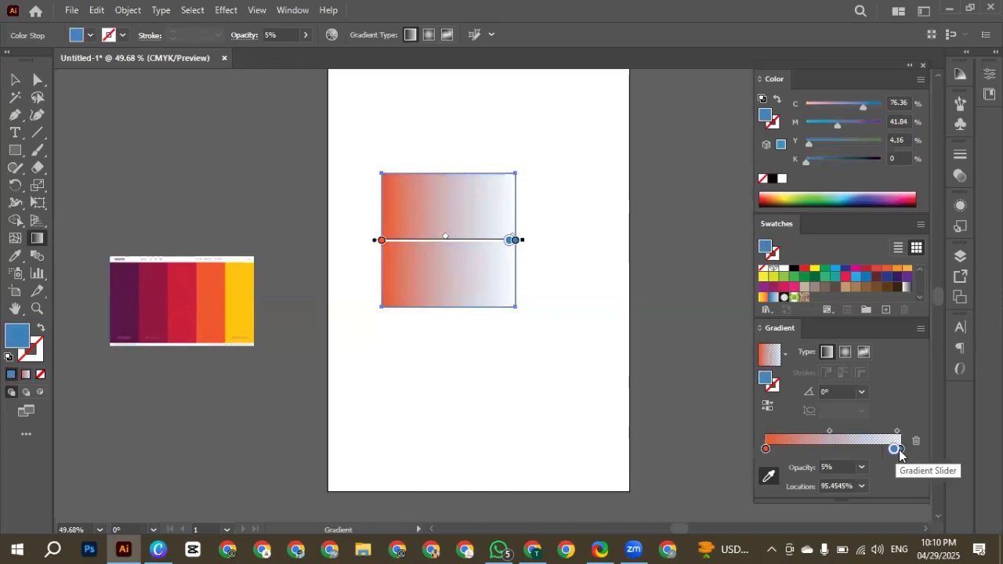
{"action": "key", "text": "Delete"}
{"action": "left_click", "coordinate": [899, 448]}
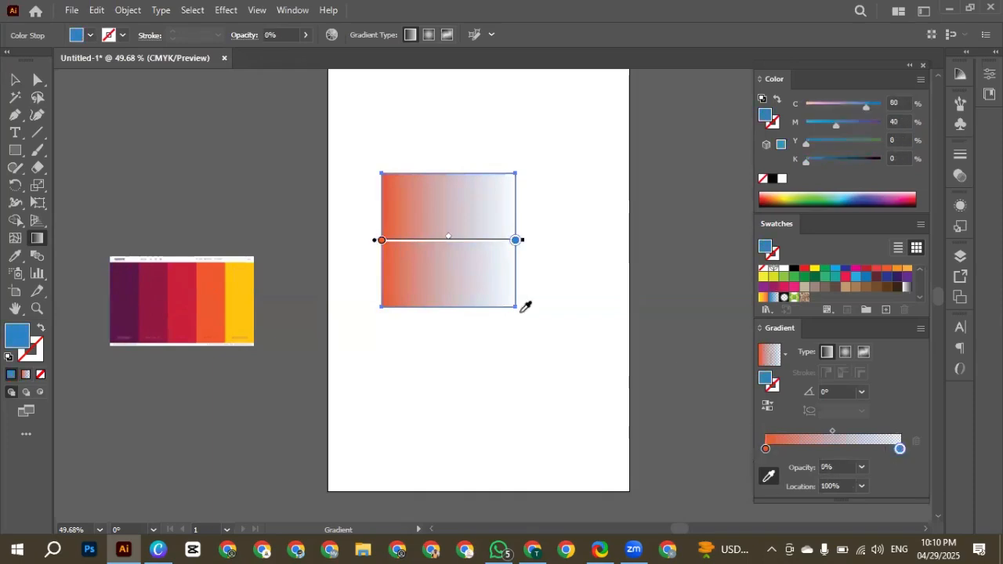
{"action": "left_click", "coordinate": [240, 316], "text": "shift"}
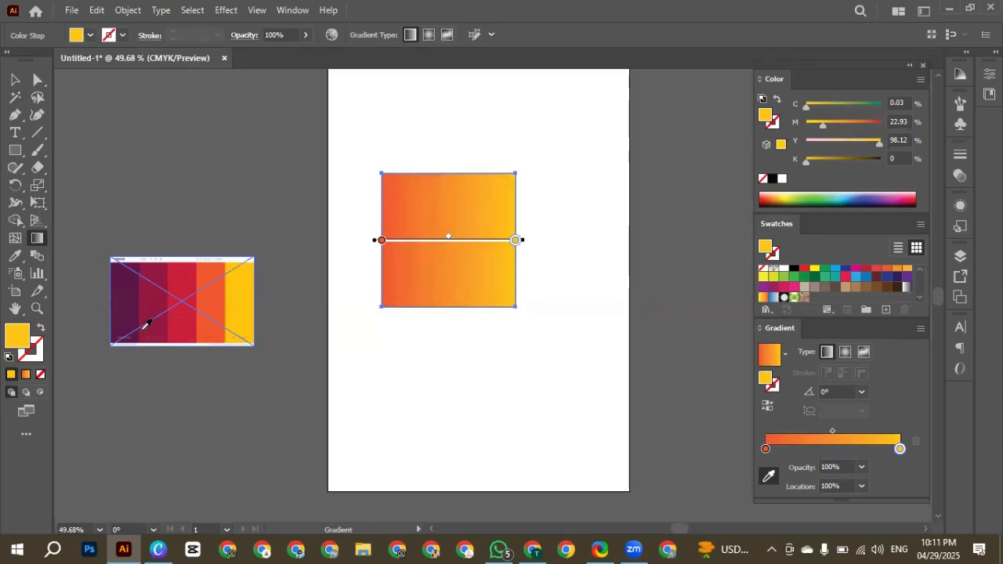
Step: Try swapping the square's fill and stroke, swap them back, and try removing the stroke before undoing
{"action": "left_click", "coordinate": [35, 357]}
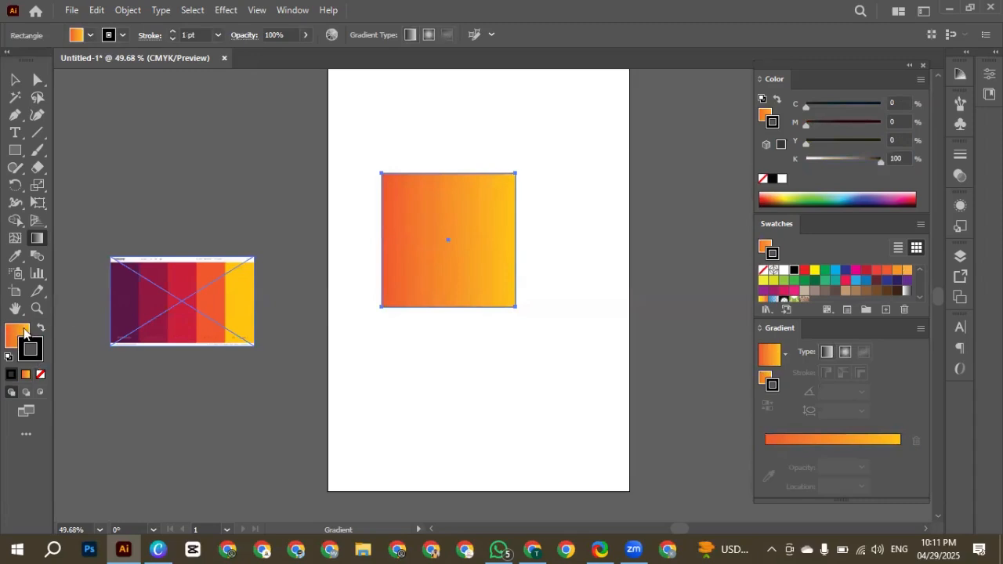
{"action": "left_click", "coordinate": [39, 331]}
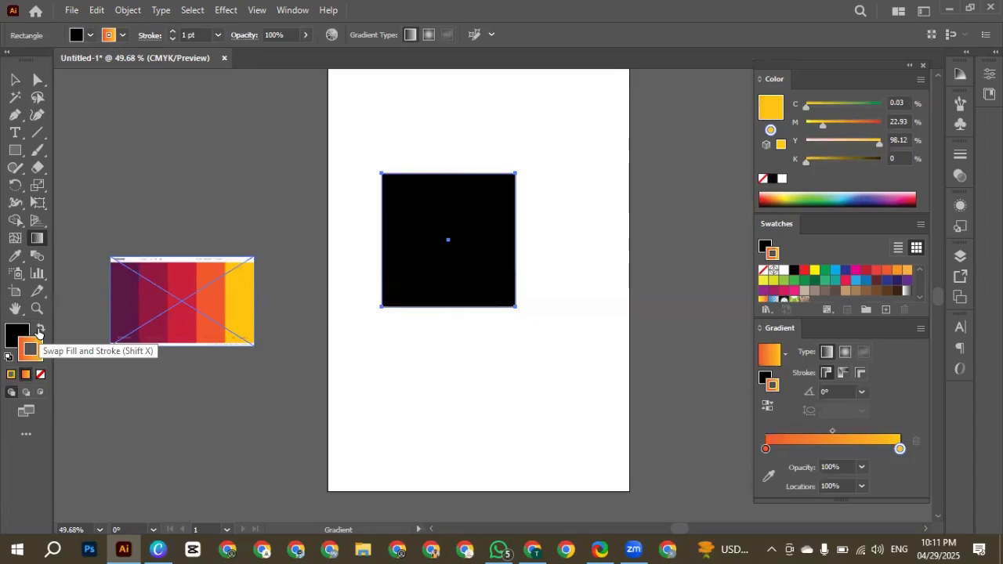
{"action": "left_click", "coordinate": [39, 331]}
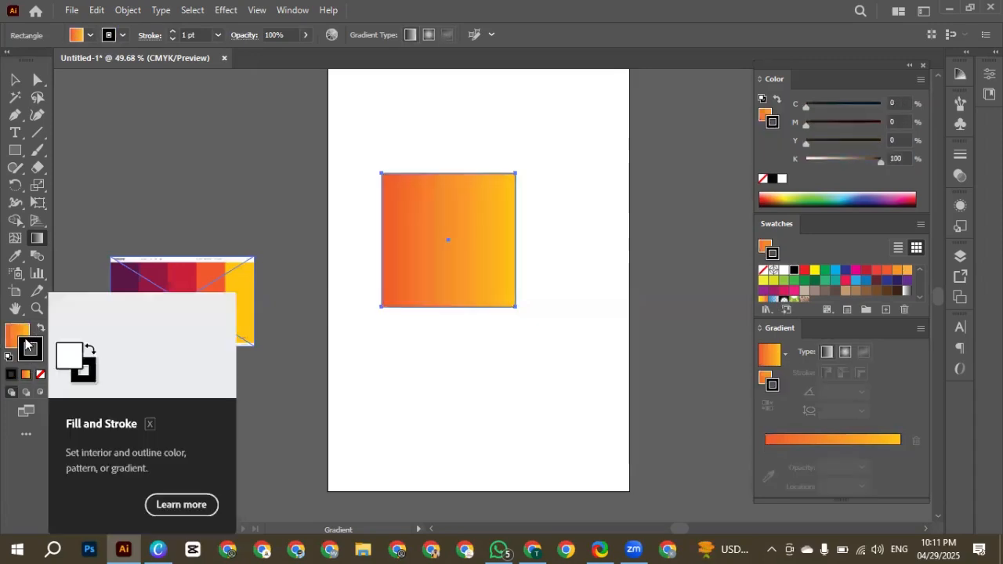
{"action": "left_click", "coordinate": [37, 376]}
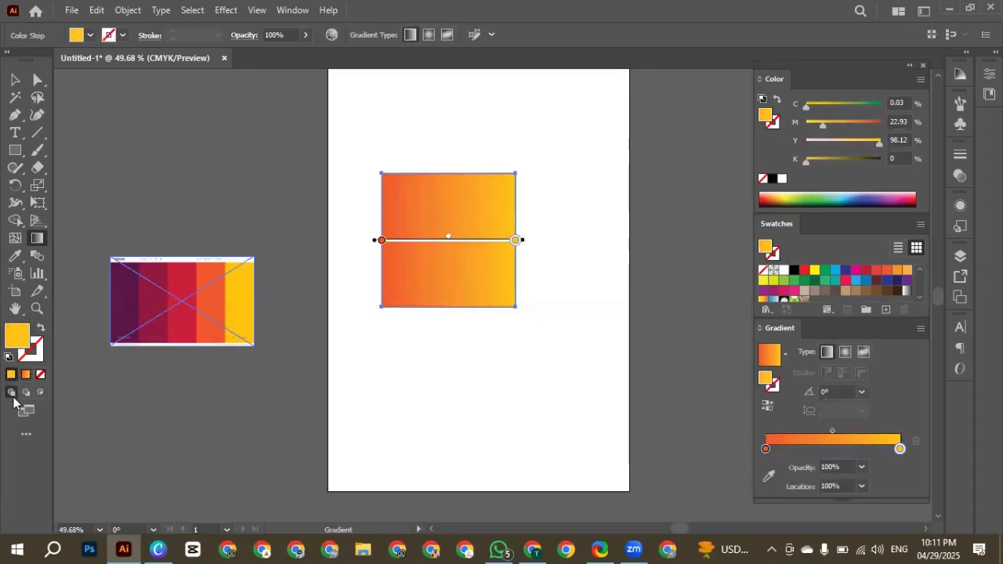
{"action": "key", "text": "ctrl+z"}
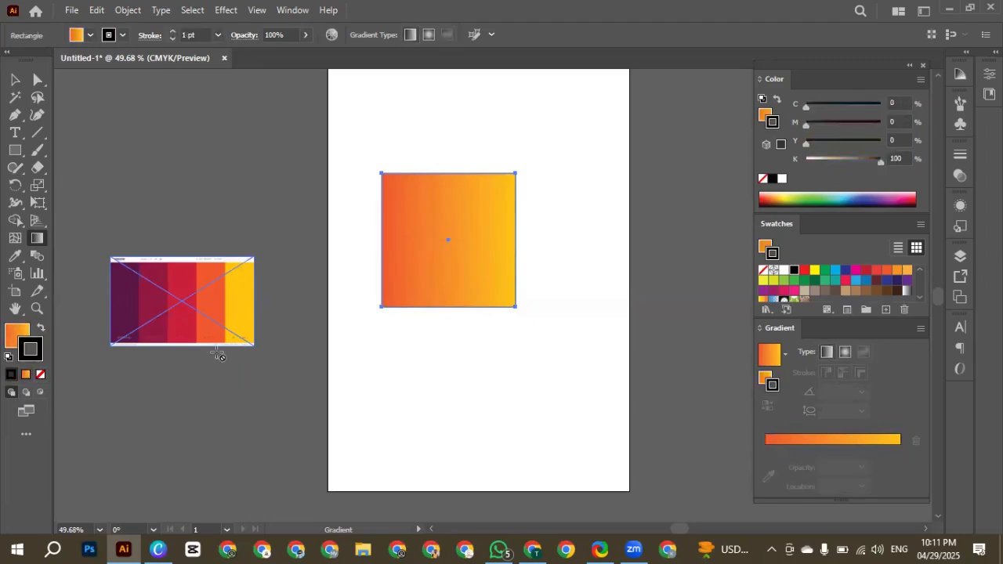
Step: Set the end stop of the square's gradient to the pinkish-red swatch (M 99.13, Y 63.54)
{"action": "left_click", "coordinate": [14, 80]}
{"action": "left_click", "coordinate": [472, 282]}
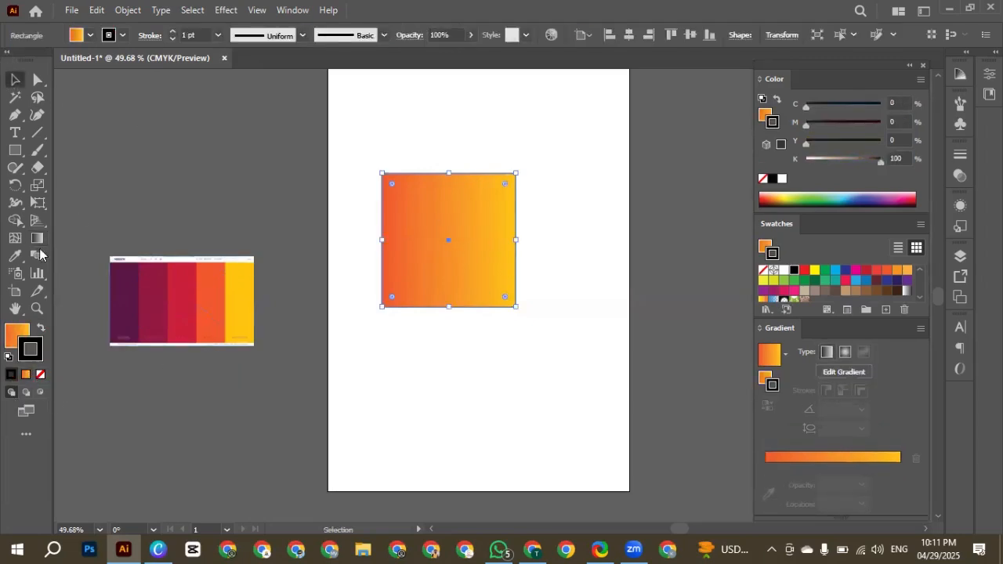
{"action": "left_click", "coordinate": [36, 238]}
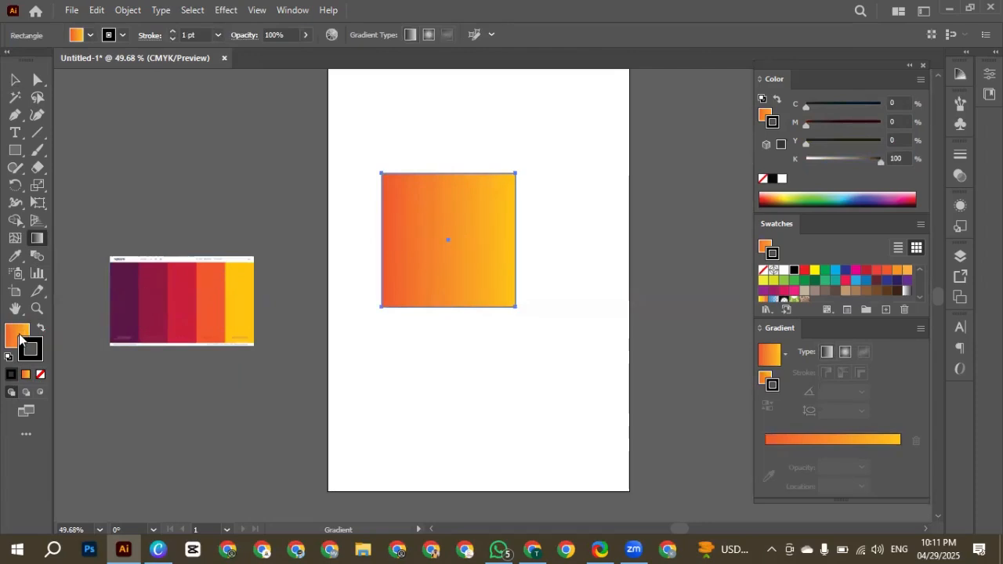
{"action": "left_click", "coordinate": [20, 338]}
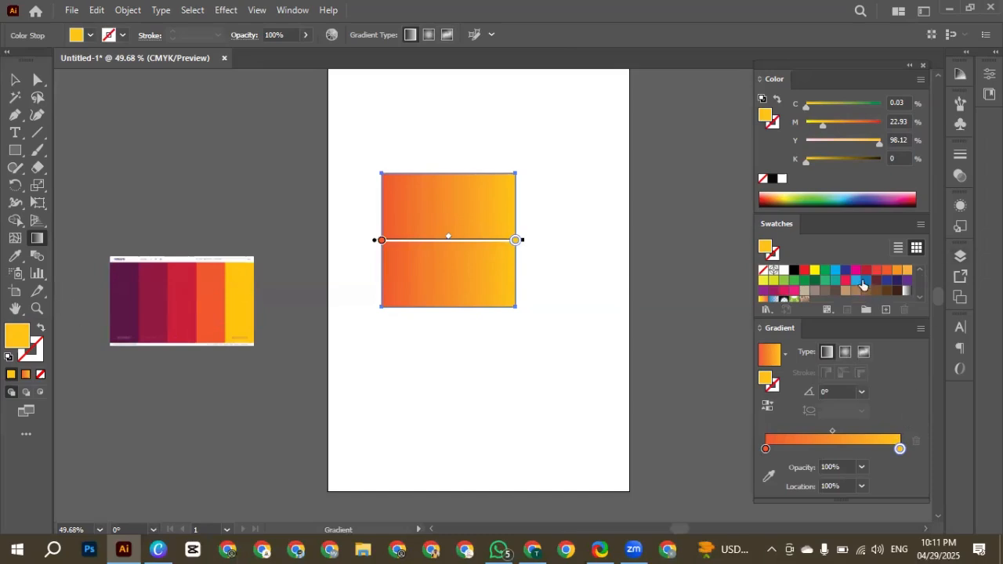
{"action": "left_click_drag", "start_coordinate": [846, 281], "coordinate": [899, 451]}
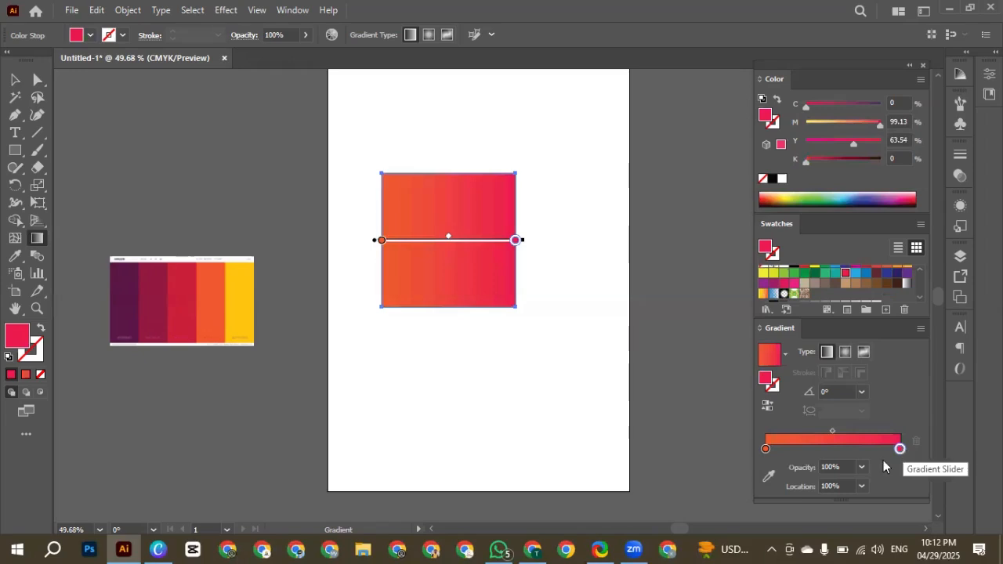
{"action": "left_click", "coordinate": [861, 468]}
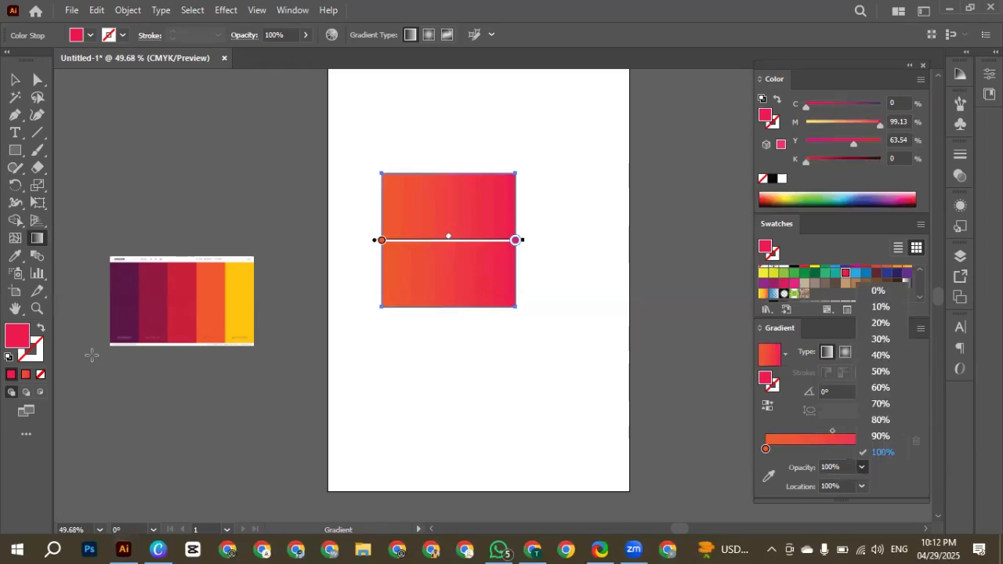
{"action": "left_click", "coordinate": [17, 342]}
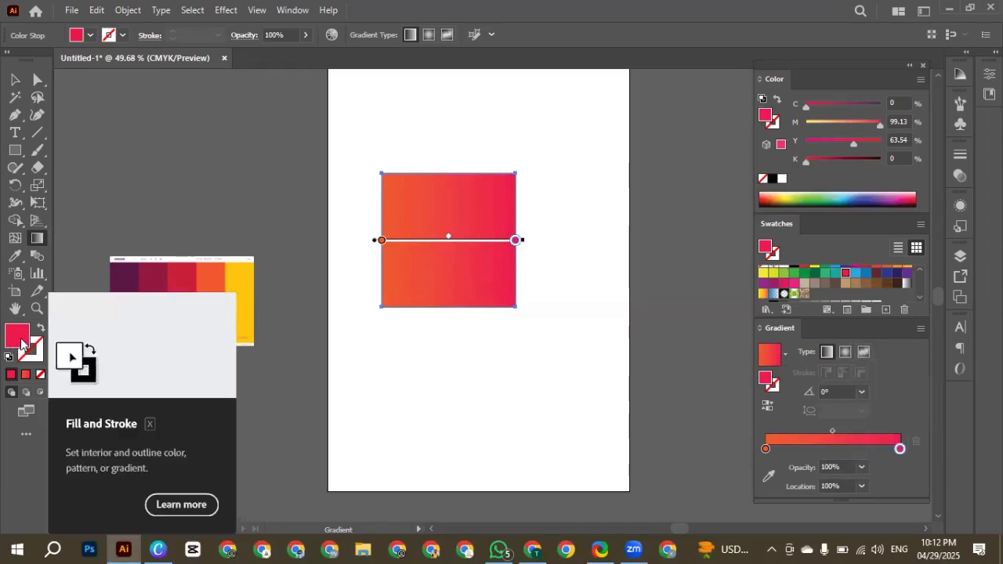
{"action": "double_click", "coordinate": [18, 335]}
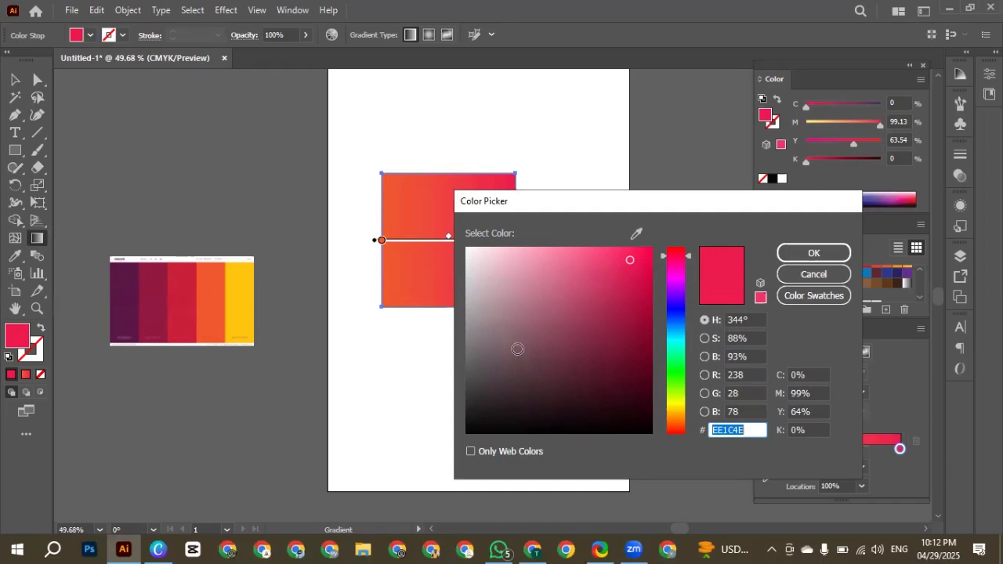
{"action": "left_click", "coordinate": [837, 277]}
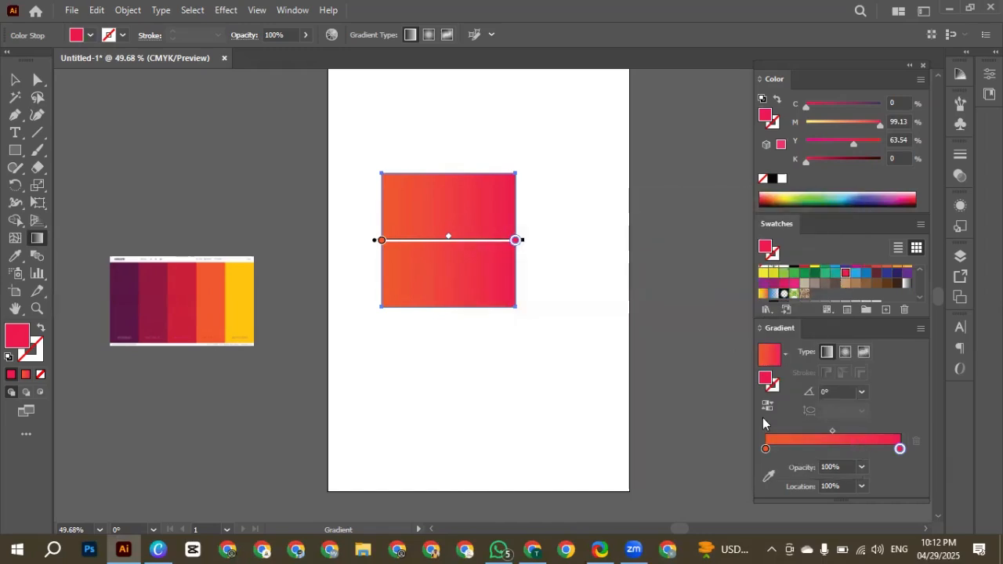
Step: Try 50% and 10% opacity on the gradient's end stop, undo both changes, and deselect the square
{"action": "left_click", "coordinate": [861, 467]}
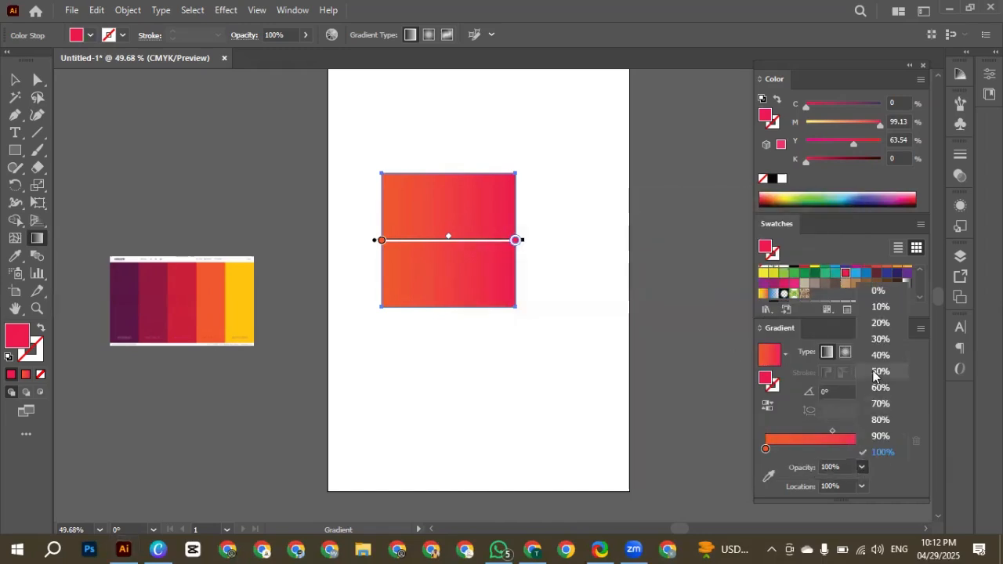
{"action": "left_click", "coordinate": [873, 377]}
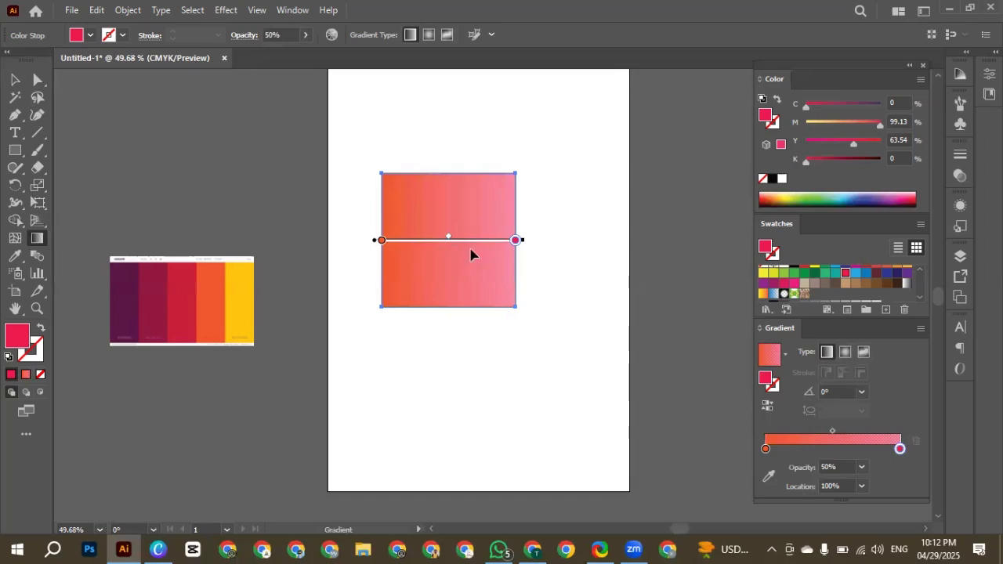
{"action": "left_click", "coordinate": [862, 467]}
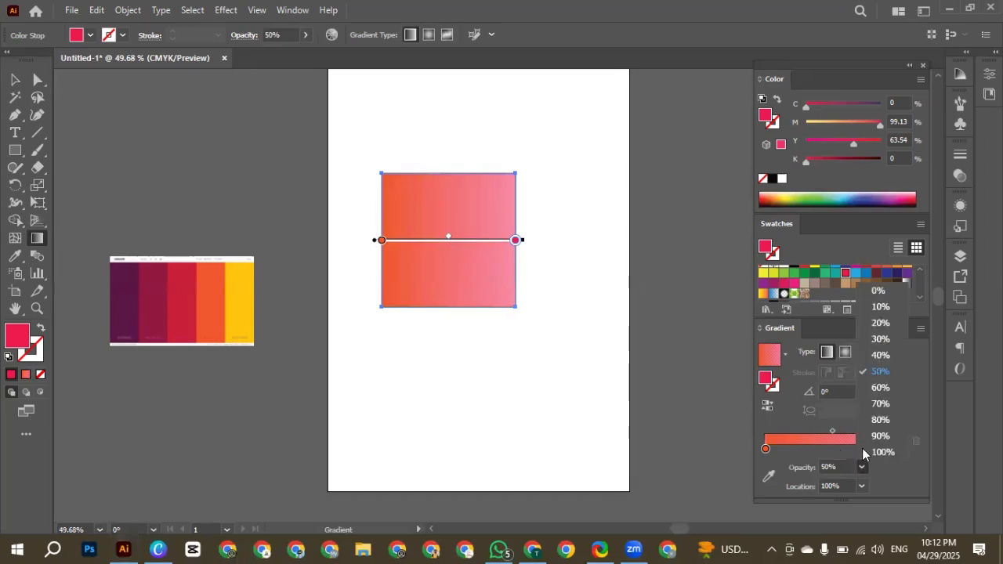
{"action": "left_click", "coordinate": [874, 312]}
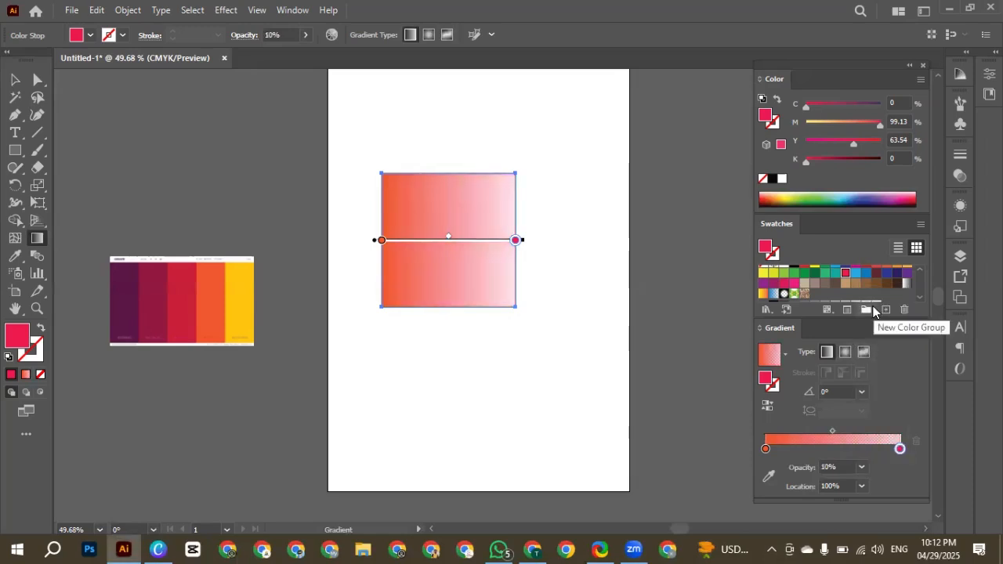
{"action": "key", "text": "ctrl+z"}
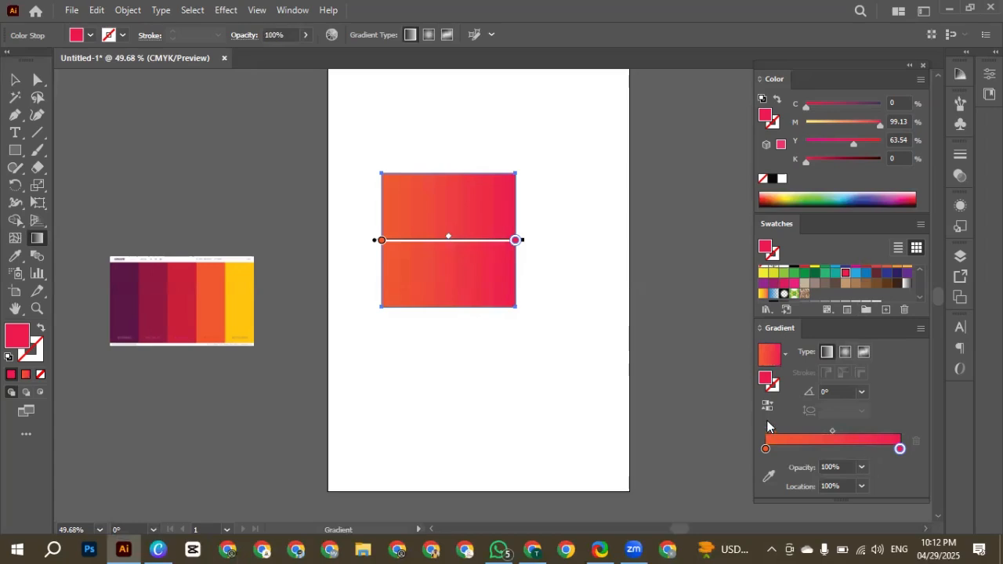
{"action": "left_click", "coordinate": [15, 79]}
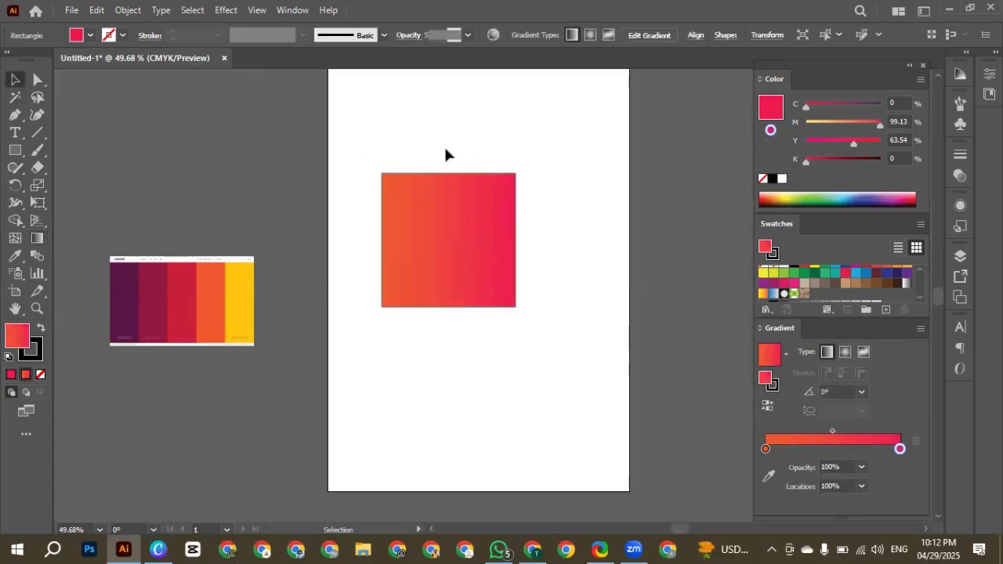
{"action": "left_click", "coordinate": [445, 154]}
Step: Try shifting the gradient's end stop to about 75% and 33% and back to 100%, and its starting stop to about 75% before undoing
{"action": "scroll", "coordinate": [436, 201], "scroll_direction": "up", "scroll_amount": 1}
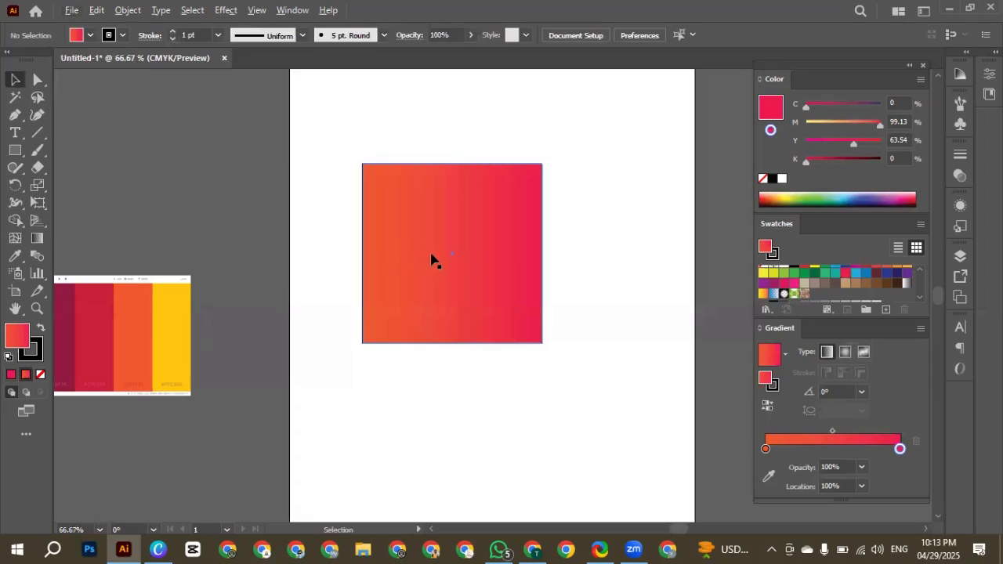
{"action": "left_click", "coordinate": [431, 330]}
{"action": "left_click", "coordinate": [37, 239]}
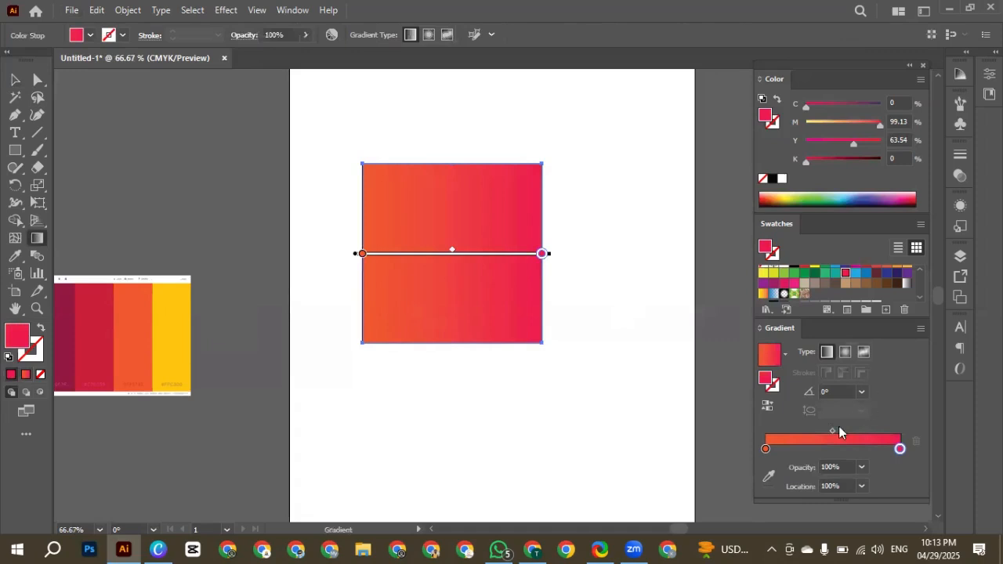
{"action": "left_click_drag", "start_coordinate": [882, 451], "coordinate": [866, 449]}
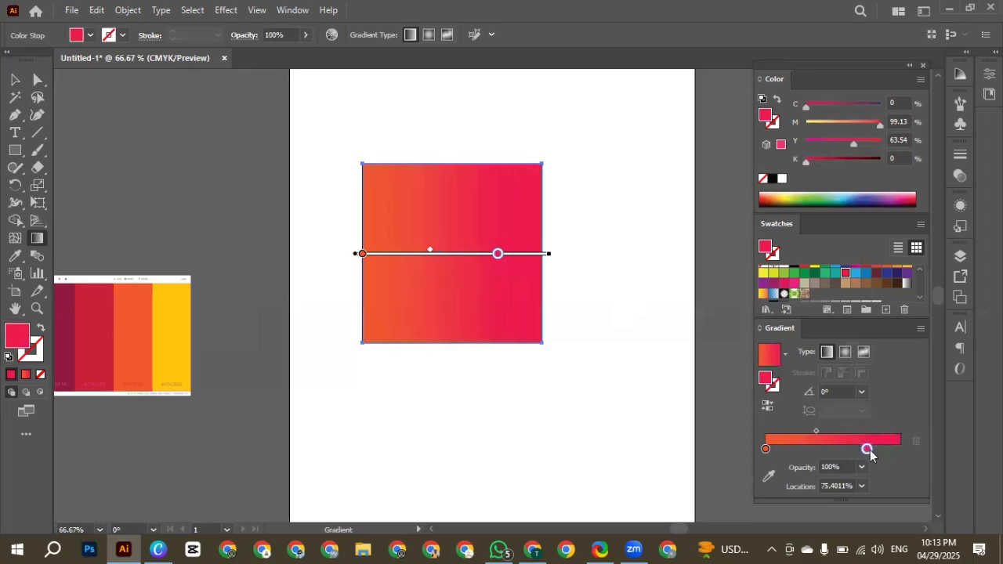
{"action": "left_click_drag", "start_coordinate": [867, 451], "coordinate": [811, 455]}
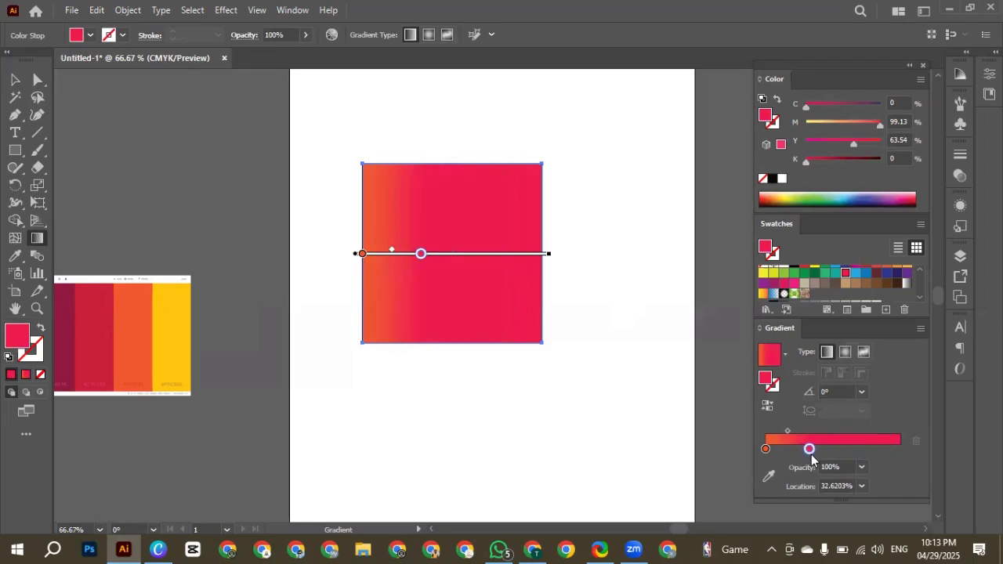
{"action": "left_click_drag", "start_coordinate": [811, 454], "coordinate": [901, 449]}
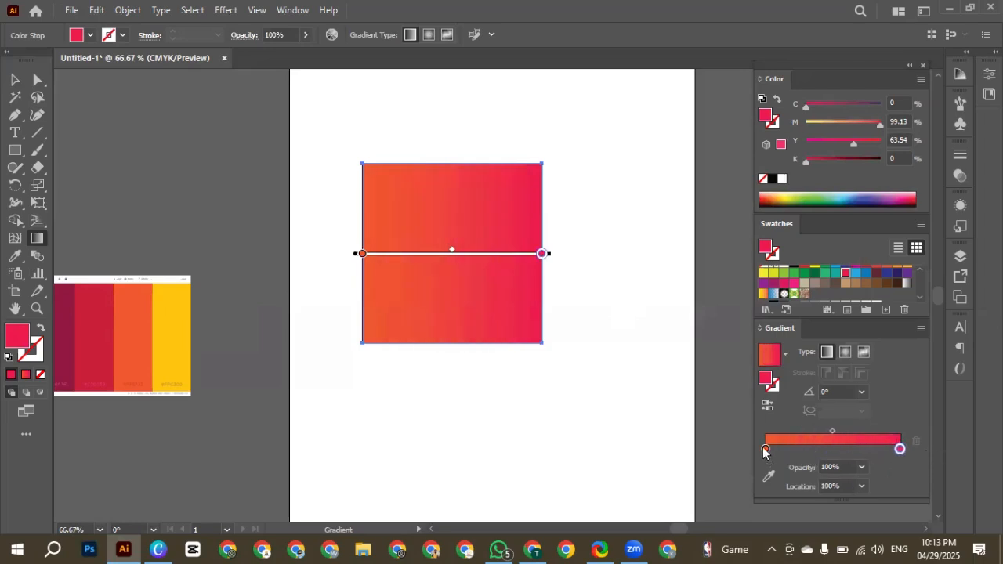
{"action": "left_click_drag", "start_coordinate": [765, 452], "coordinate": [866, 451]}
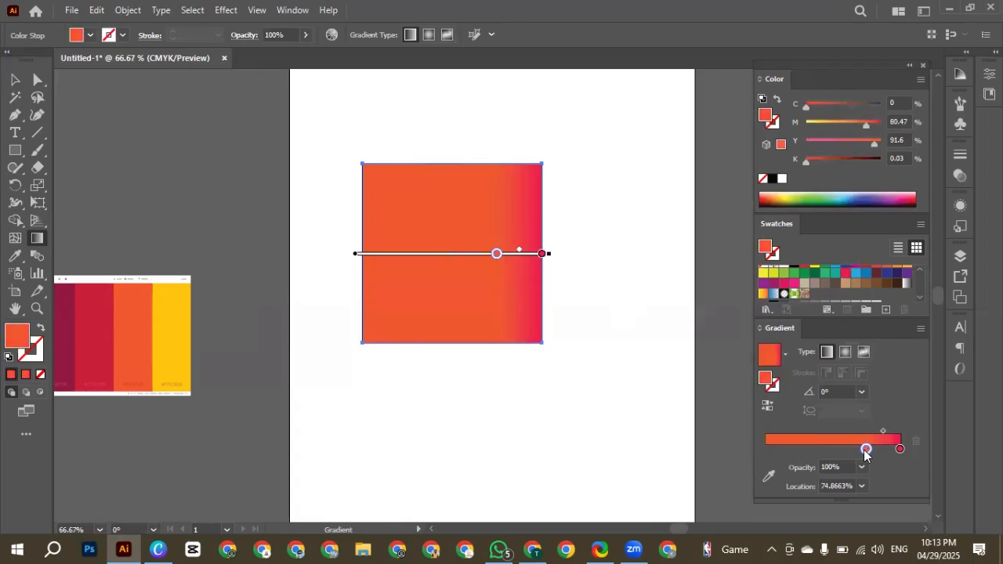
{"action": "key", "text": "ctrl+z"}
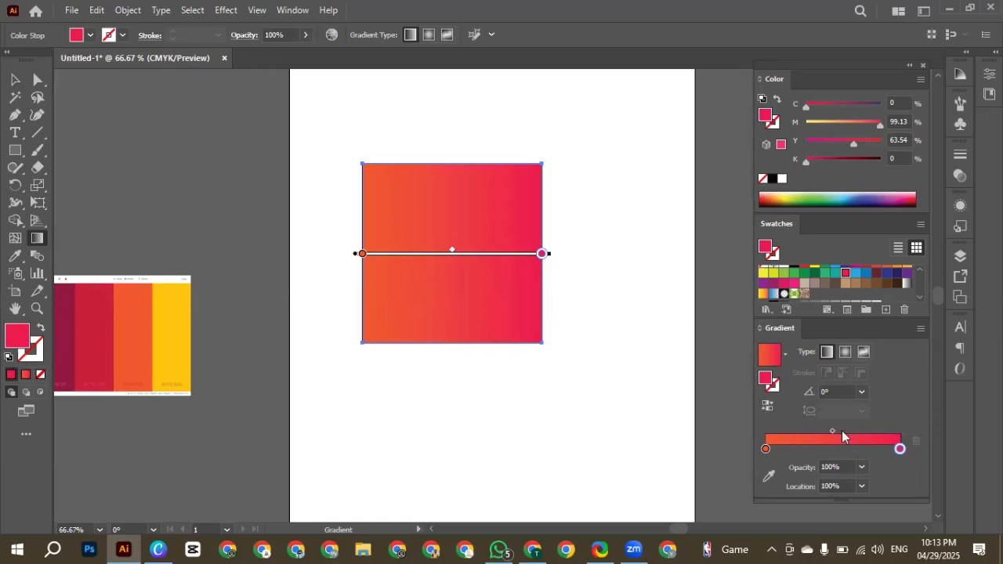
Step: Shift the gradient's midpoint to about 74% and back to about 29%, and add a color stop at about 54%
{"action": "left_click_drag", "start_coordinate": [833, 431], "coordinate": [868, 429]}
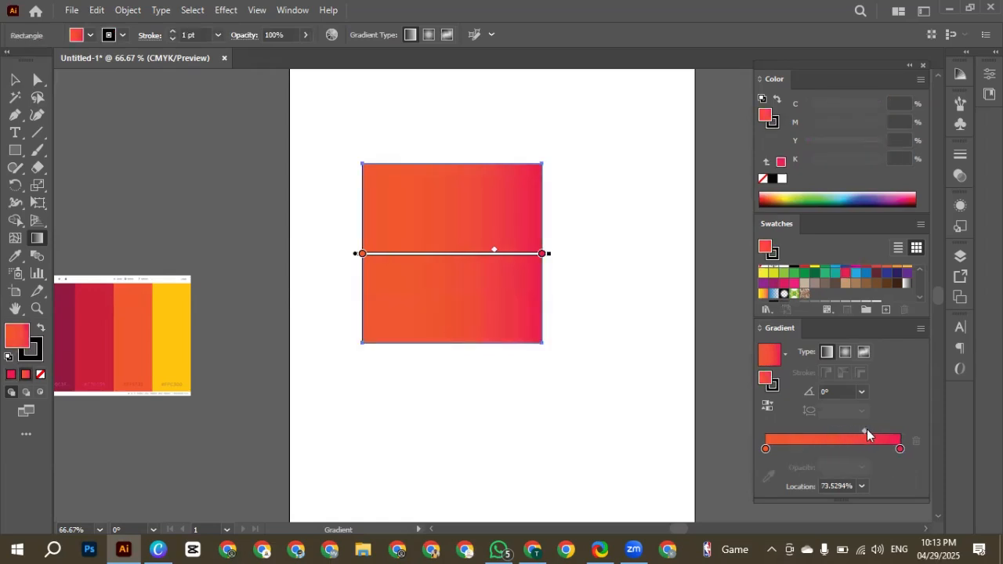
{"action": "left_click_drag", "start_coordinate": [864, 433], "coordinate": [803, 436]}
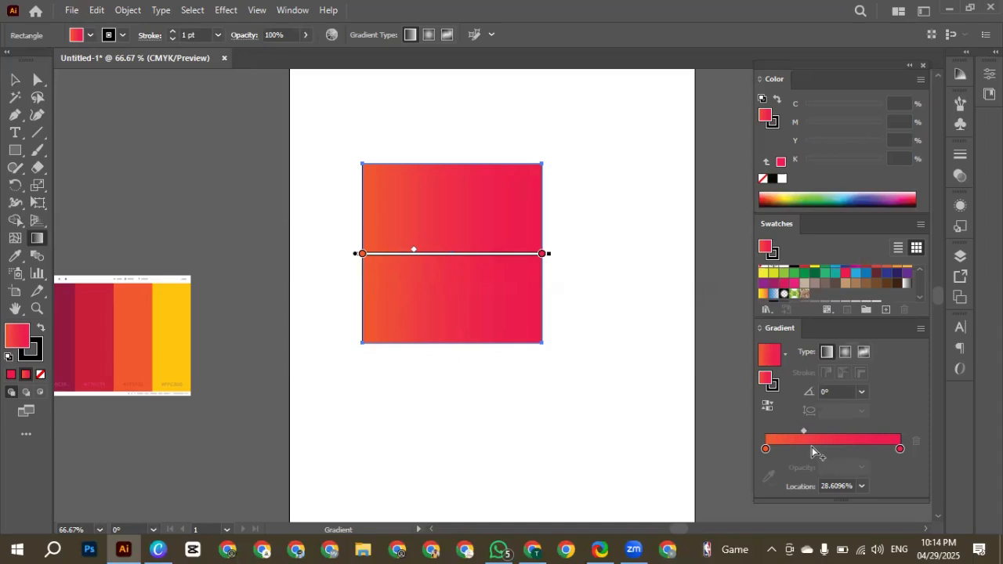
{"action": "left_click", "coordinate": [811, 449]}
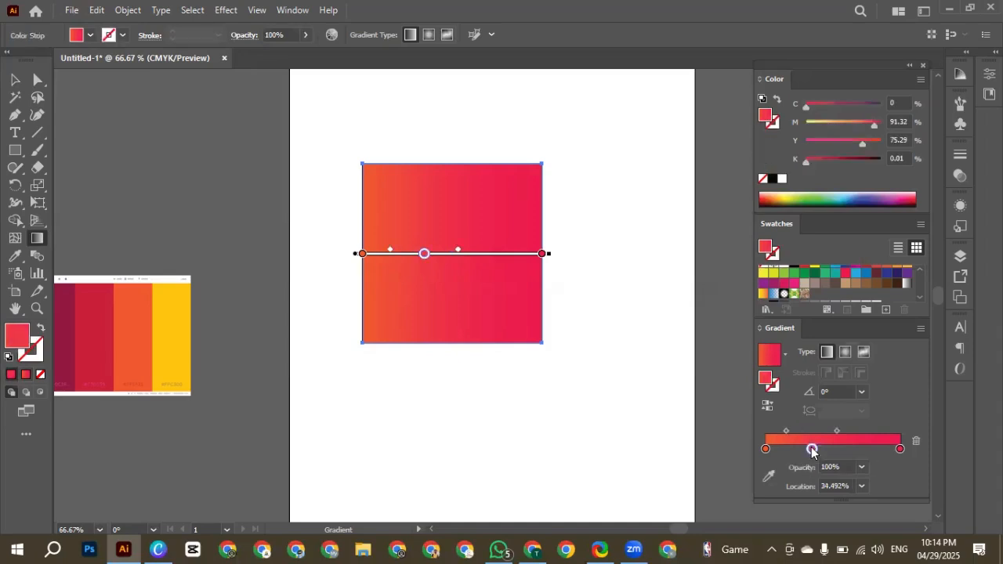
{"action": "left_click_drag", "start_coordinate": [811, 448], "coordinate": [839, 448]}
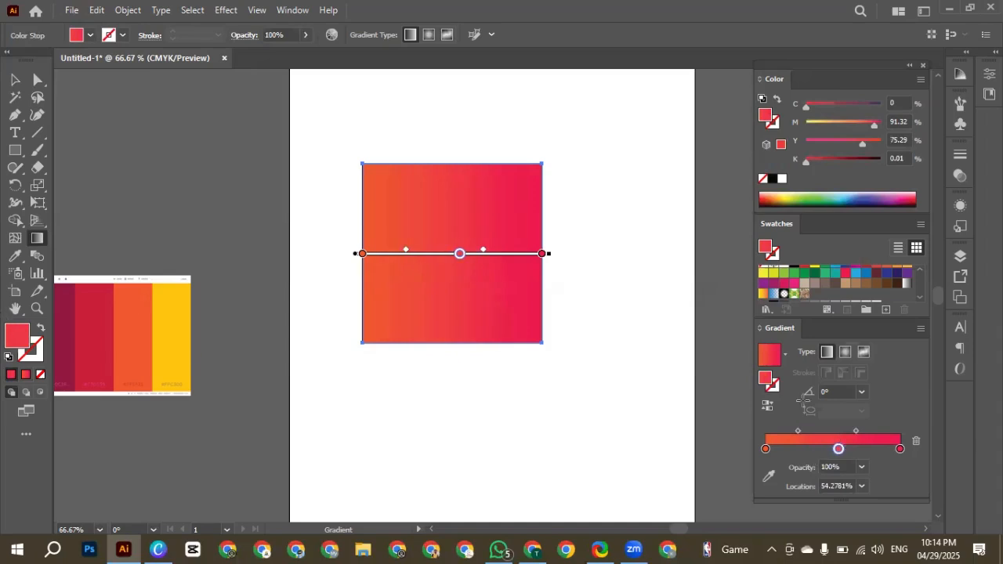
Step: Color the new middle gradient stop with the yellow sampled from the palette image
{"action": "left_click", "coordinate": [767, 477]}
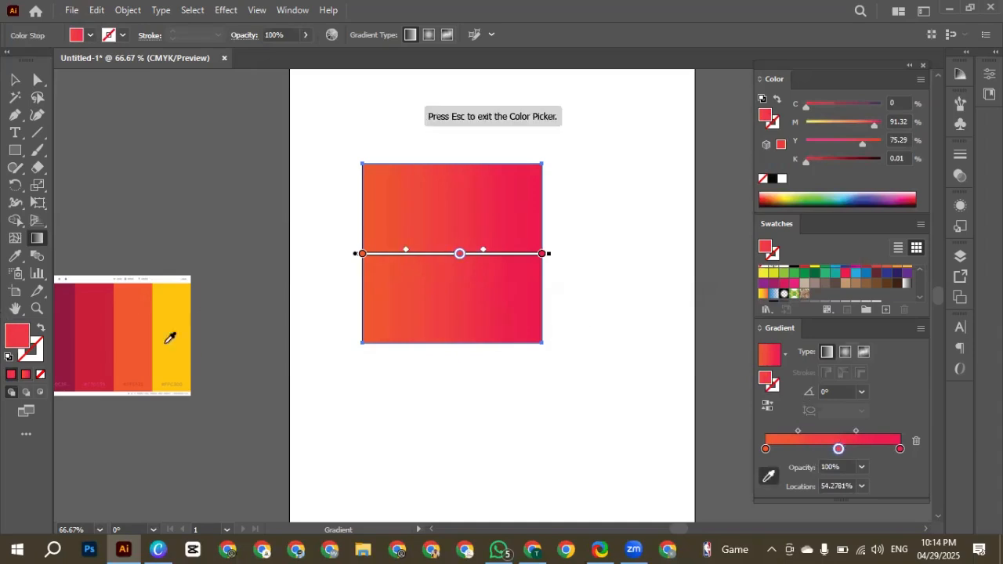
{"action": "left_click", "coordinate": [164, 347]}
{"action": "left_click", "coordinate": [13, 78]}
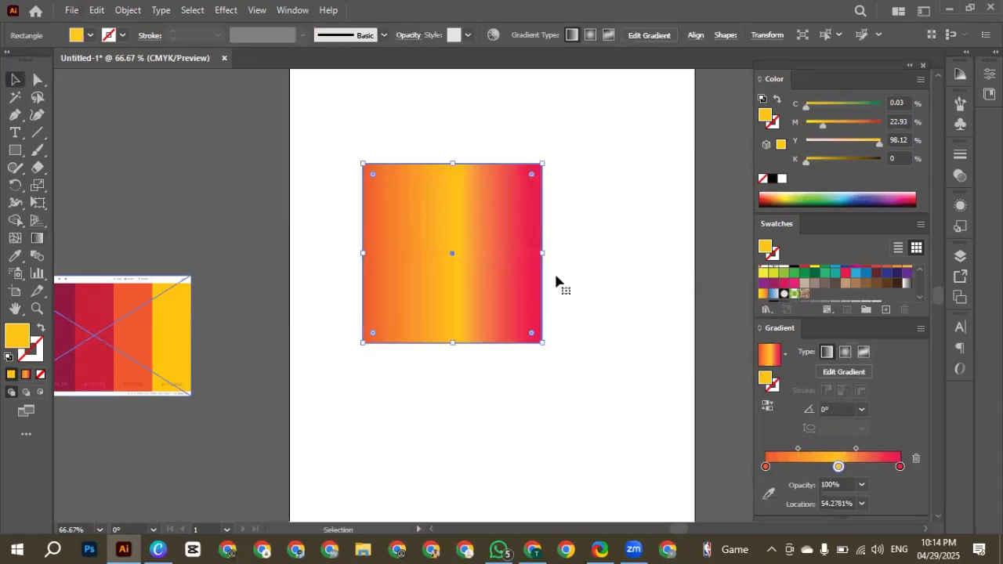
Step: Shift the midpoints on both sides of the yellow stop, try adding an extra color stop at about 29%, and undo the latest changes
{"action": "left_click", "coordinate": [36, 240]}
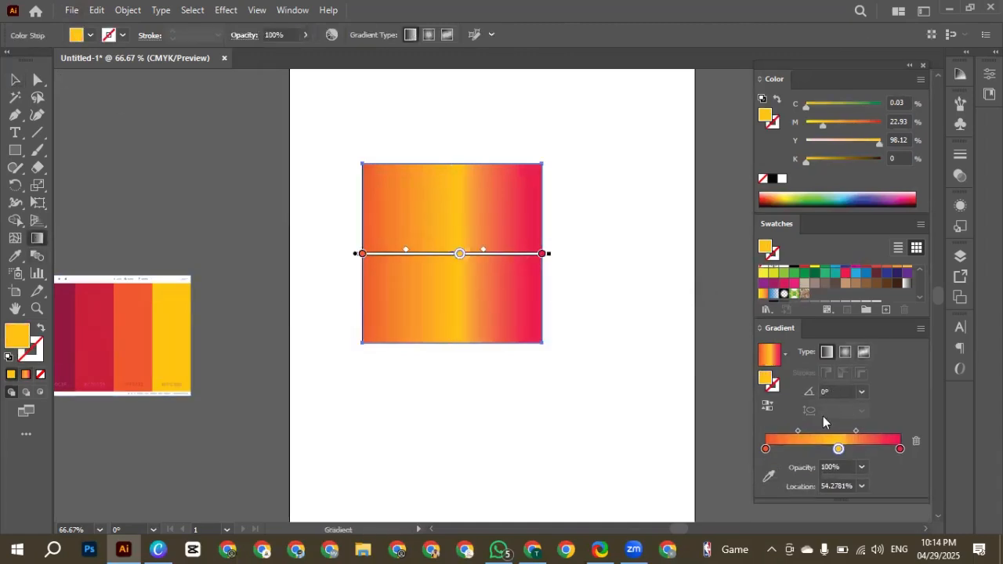
{"action": "left_click_drag", "start_coordinate": [796, 430], "coordinate": [853, 428]}
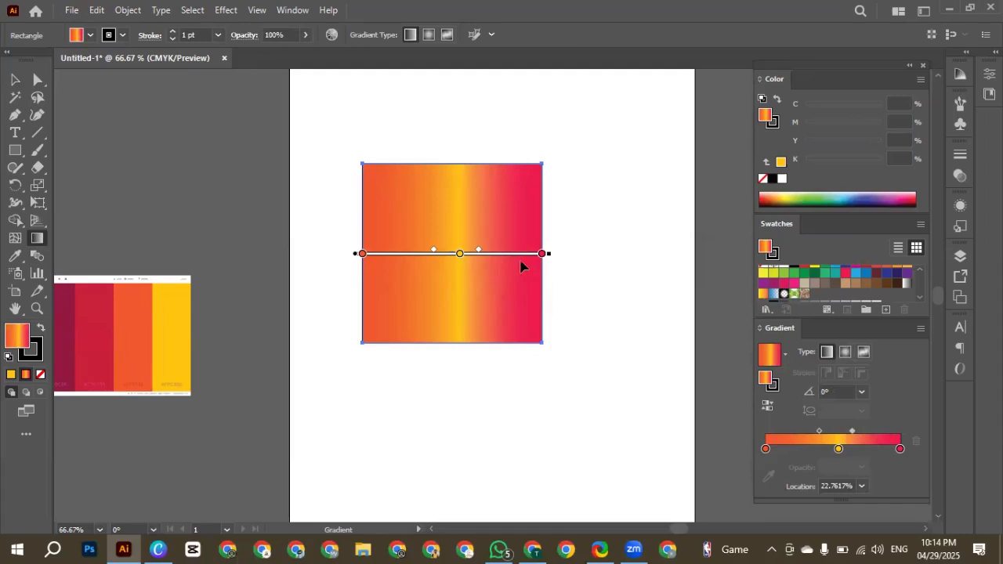
{"action": "left_click", "coordinate": [804, 458]}
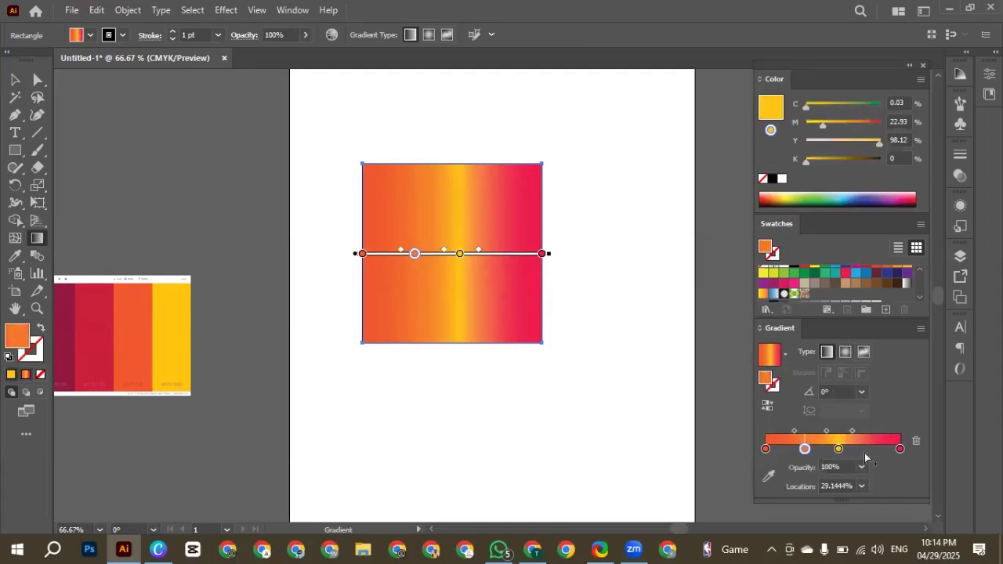
{"action": "left_click", "coordinate": [866, 454]}
{"action": "key", "text": "ctrl+z"}
{"action": "key", "text": "ctrl+z"}
{"action": "key", "text": "ctrl+z"}
{"action": "key", "text": "ctrl+z"}
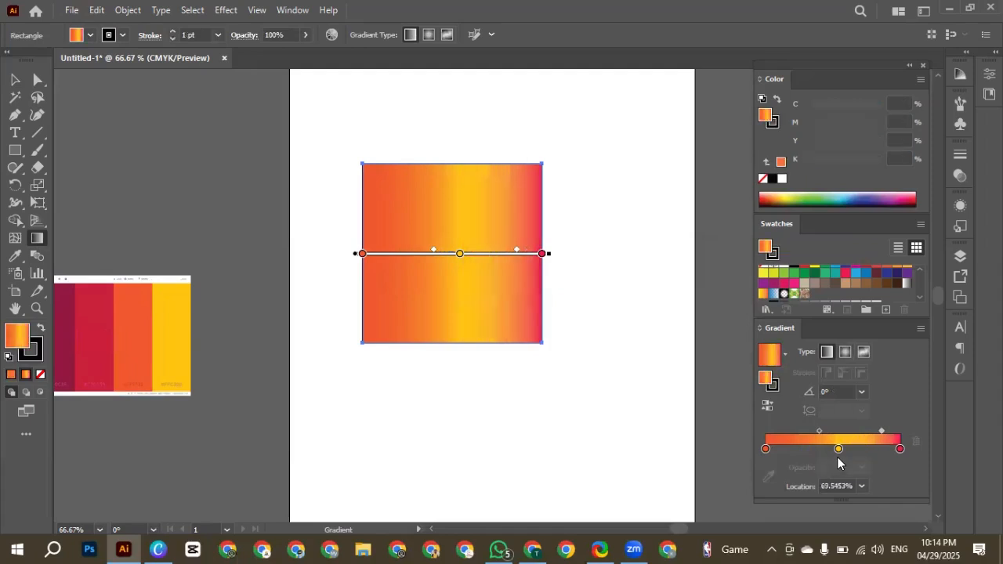
Step: Remove the yellow middle color stop from the square's gradient
{"action": "key", "text": "z"}
{"action": "left_click", "coordinate": [837, 459]}
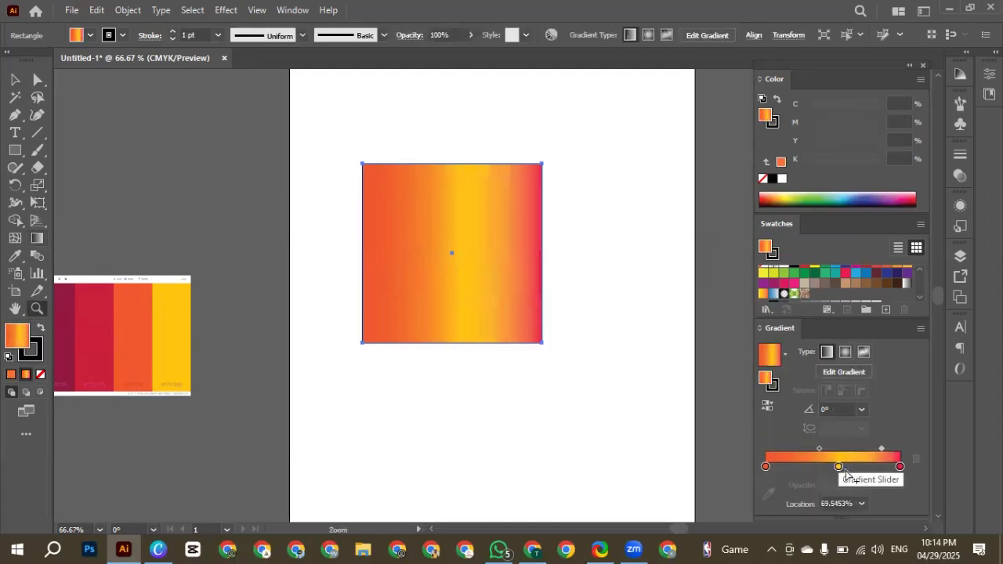
{"action": "left_click_drag", "start_coordinate": [838, 467], "coordinate": [837, 507]}
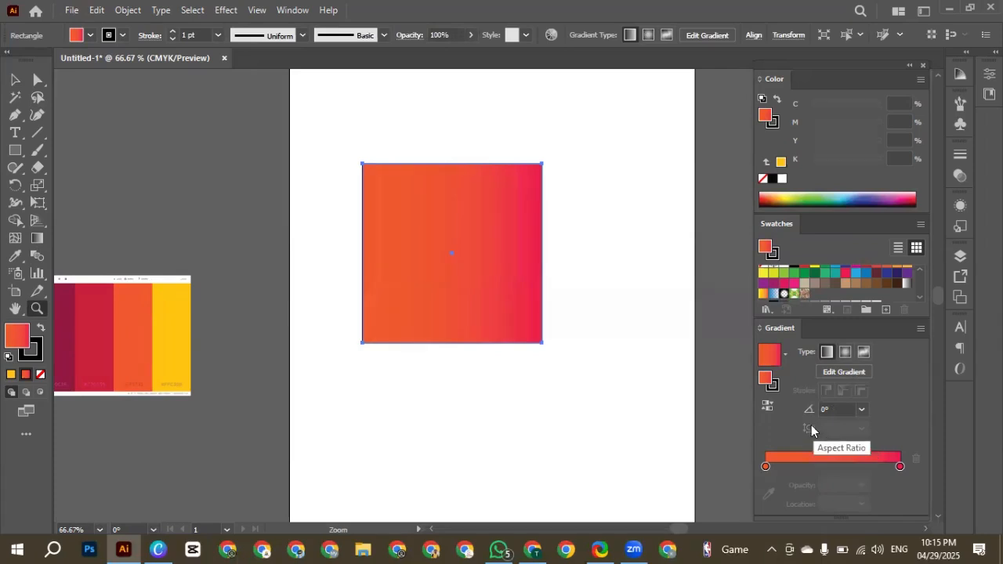
Step: Increase the square's stroke weight to 5 pt
{"action": "left_click", "coordinate": [14, 79]}
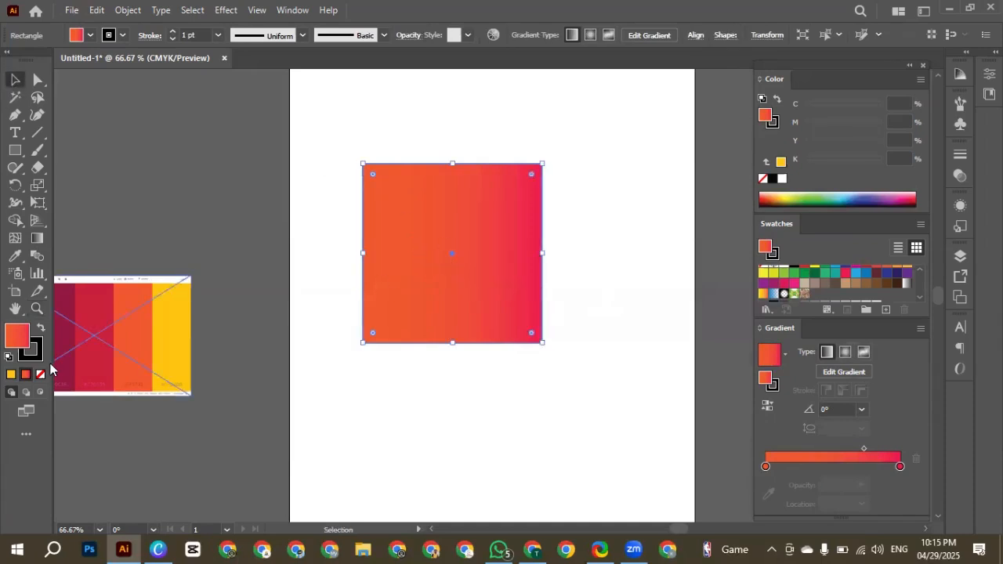
{"action": "left_click", "coordinate": [172, 31]}
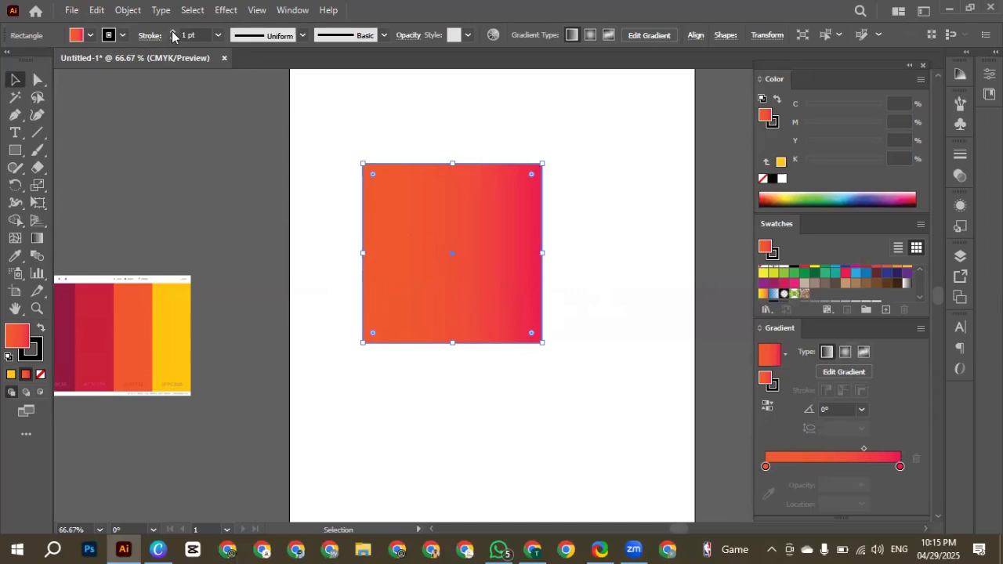
{"action": "left_click", "coordinate": [173, 31]}
{"action": "left_click", "coordinate": [172, 31]}
{"action": "left_click", "coordinate": [173, 31]}
{"action": "key", "text": "ctrl+shift+a"}
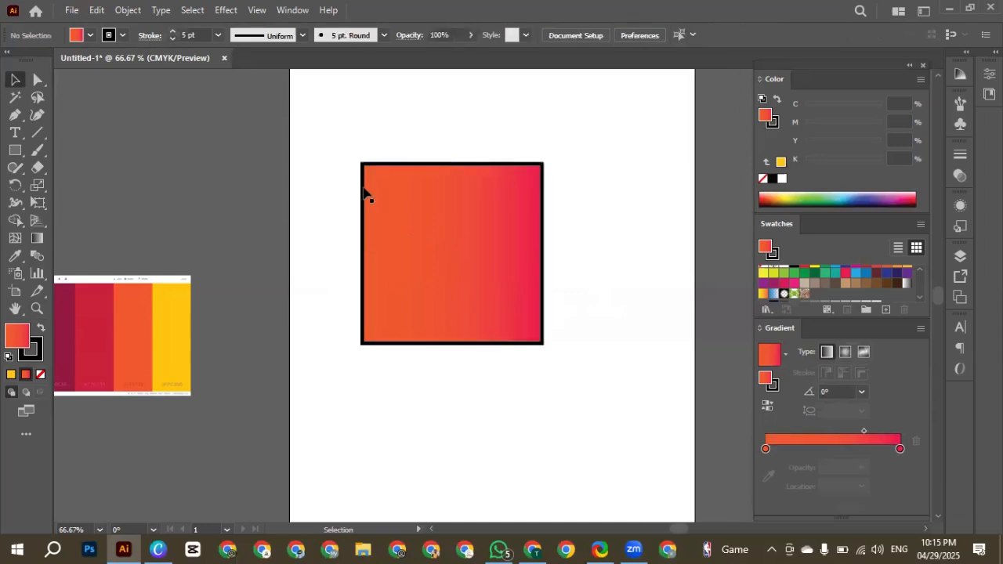
{"action": "scroll", "coordinate": [365, 192], "scroll_direction": "up", "scroll_amount": 2}
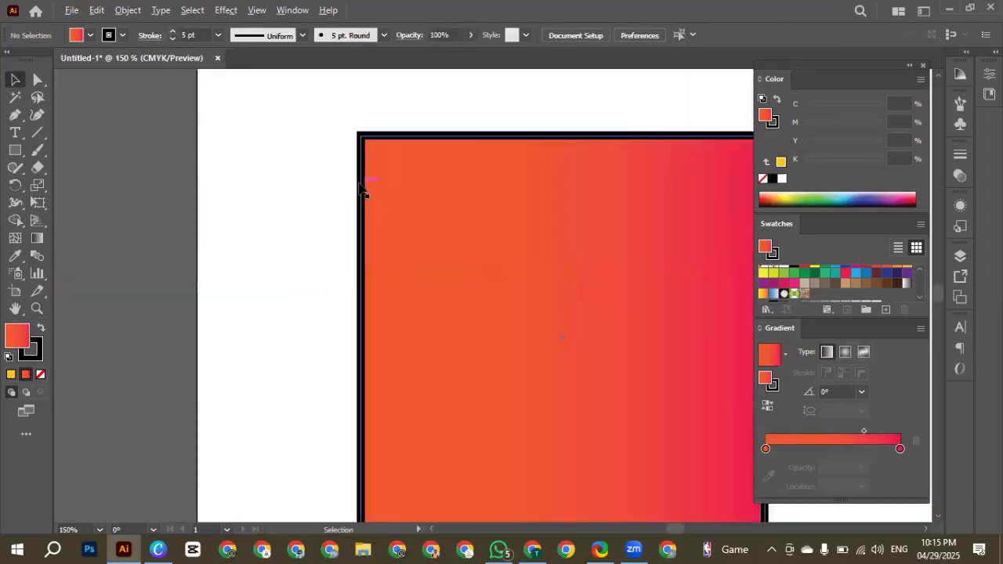
{"action": "scroll", "coordinate": [360, 185], "scroll_direction": "down", "scroll_amount": 3}
{"action": "scroll", "coordinate": [362, 188], "scroll_direction": "right", "scroll_amount": 3}
Step: Lower the whole square's opacity to 36%
{"action": "left_click", "coordinate": [376, 250]}
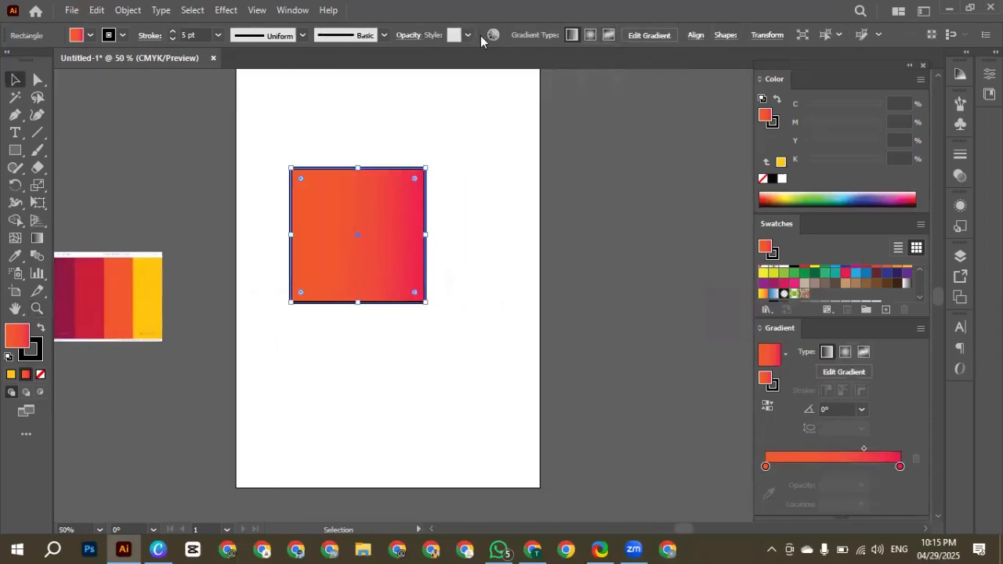
{"action": "left_click", "coordinate": [413, 35]}
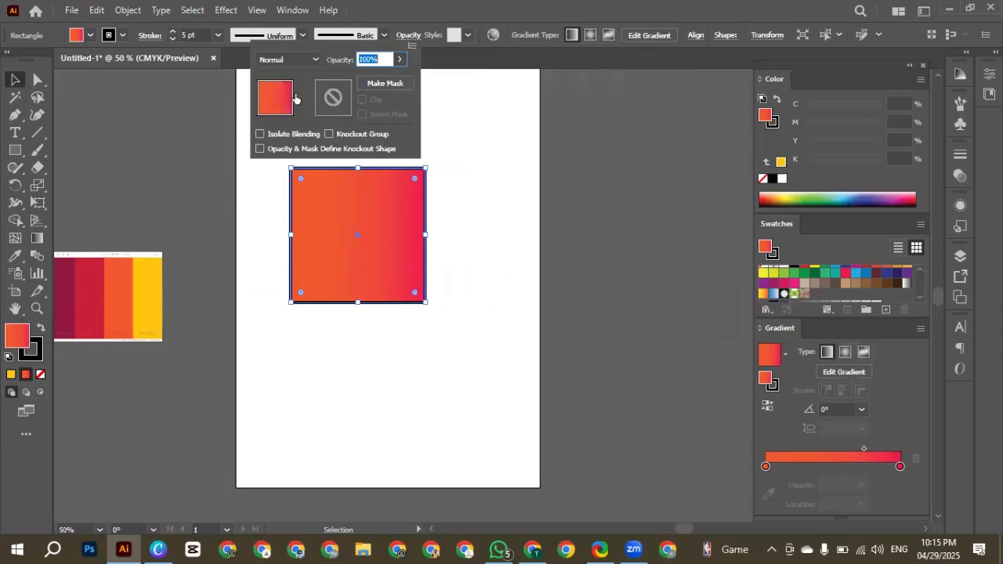
{"action": "left_click", "coordinate": [399, 61]}
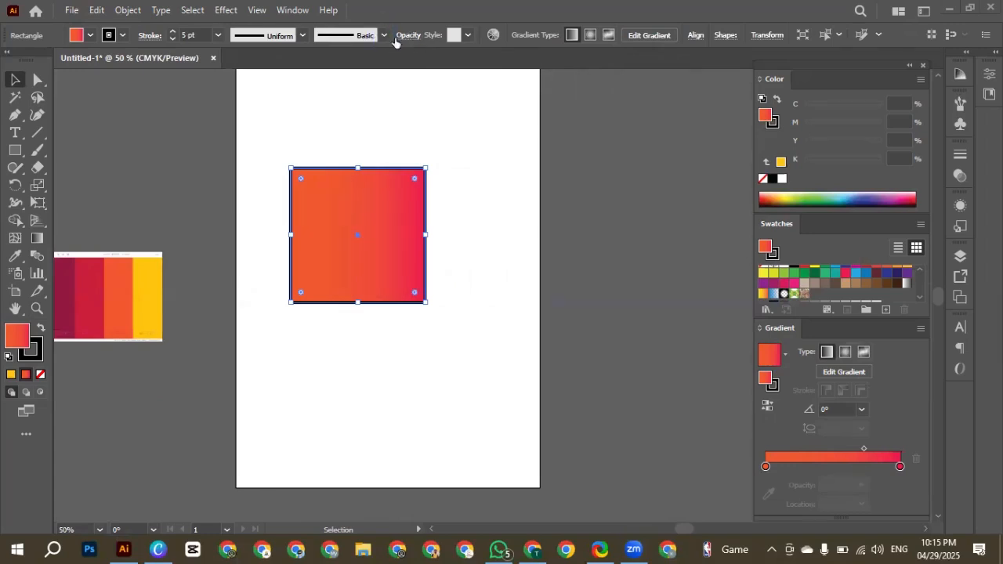
{"action": "left_click", "coordinate": [401, 35]}
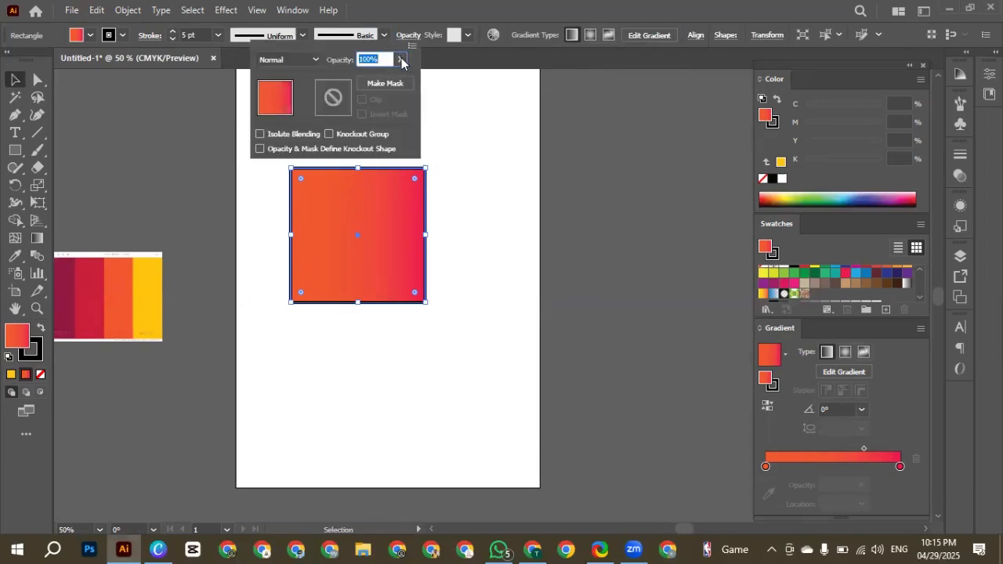
{"action": "left_click", "coordinate": [400, 60]}
{"action": "left_click_drag", "start_coordinate": [383, 76], "coordinate": [362, 77]}
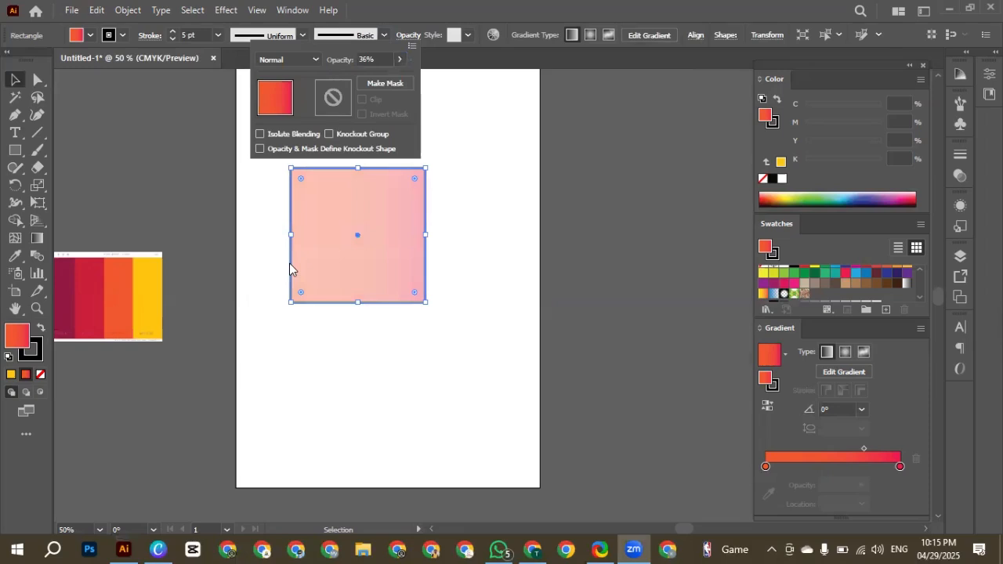
{"action": "left_click", "coordinate": [283, 234]}
{"action": "key", "text": "ctrl+1"}
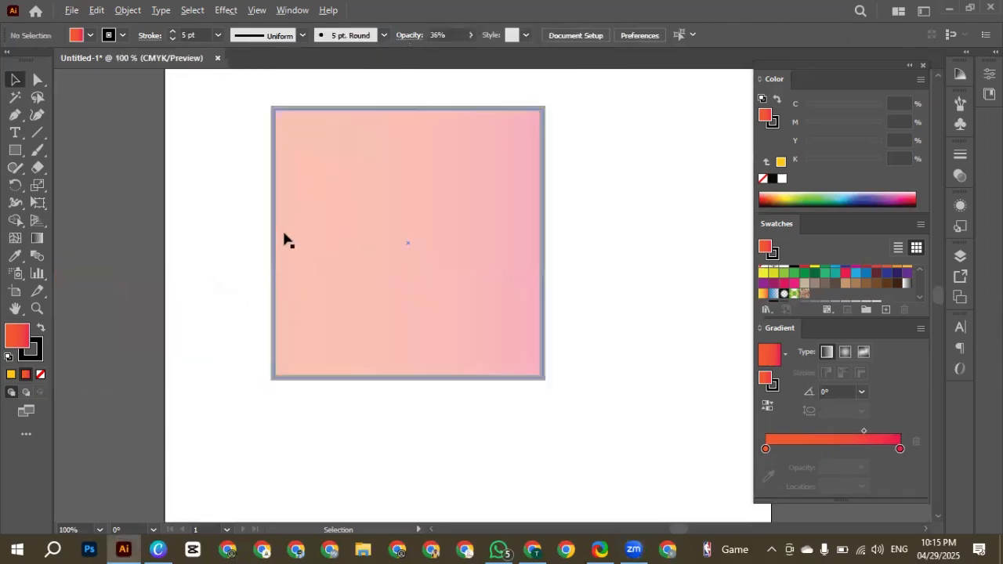
{"action": "scroll", "coordinate": [270, 215], "scroll_direction": "up", "scroll_amount": 1}
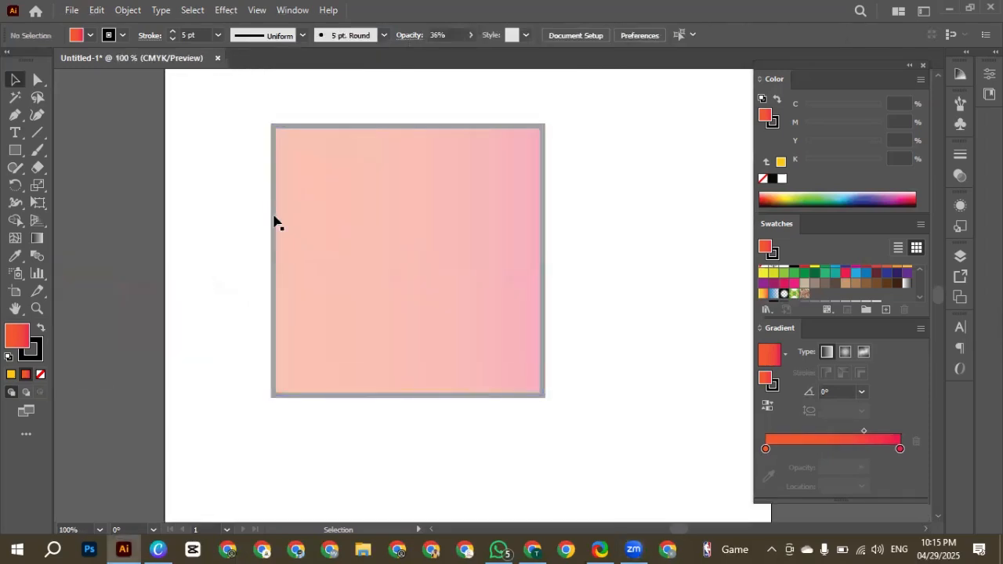
{"action": "scroll", "coordinate": [425, 234], "scroll_direction": "down", "scroll_amount": 1}
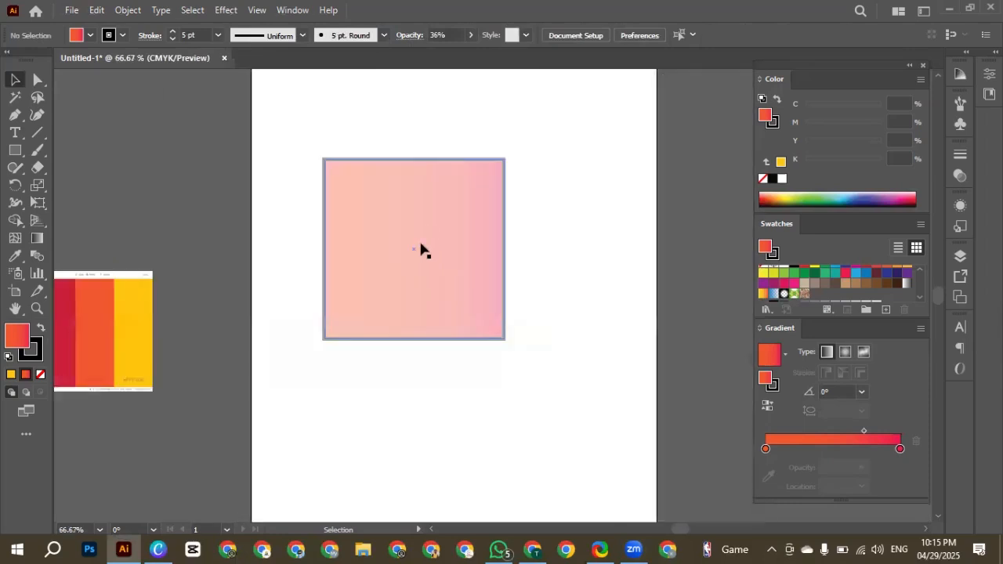
Step: Place a slightly larger copy of the square over the original and set the copy's opacity to 100%
{"action": "mouse_move", "coordinate": [418, 257]}
{"action": "left_mouse_down"}
{"action": "mouse_move", "coordinate": [427, 261]}
{"action": "mouse_move", "coordinate": [409, 252]}
{"action": "left_mouse_up"}
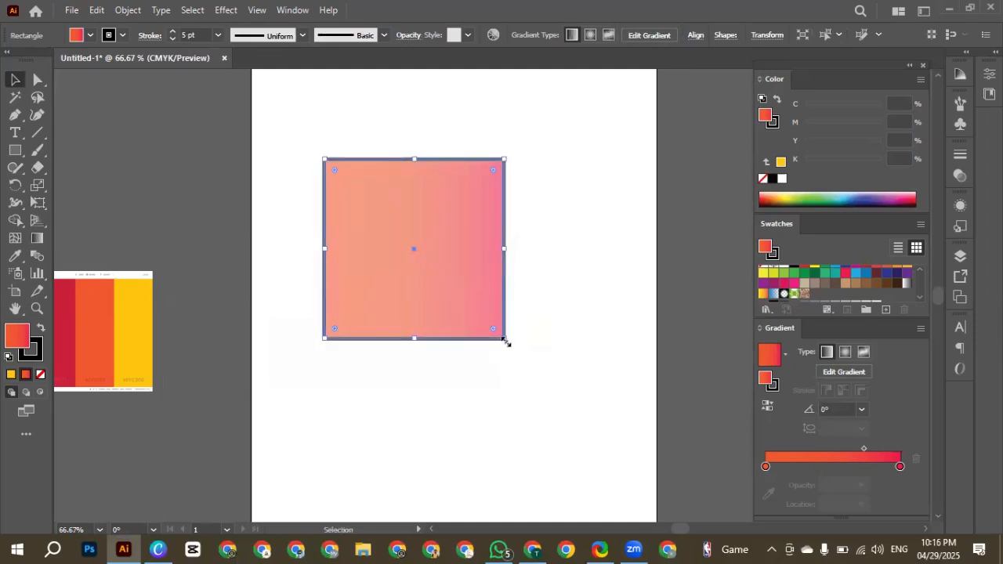
{"action": "left_click_drag", "start_coordinate": [504, 339], "coordinate": [510, 342]}
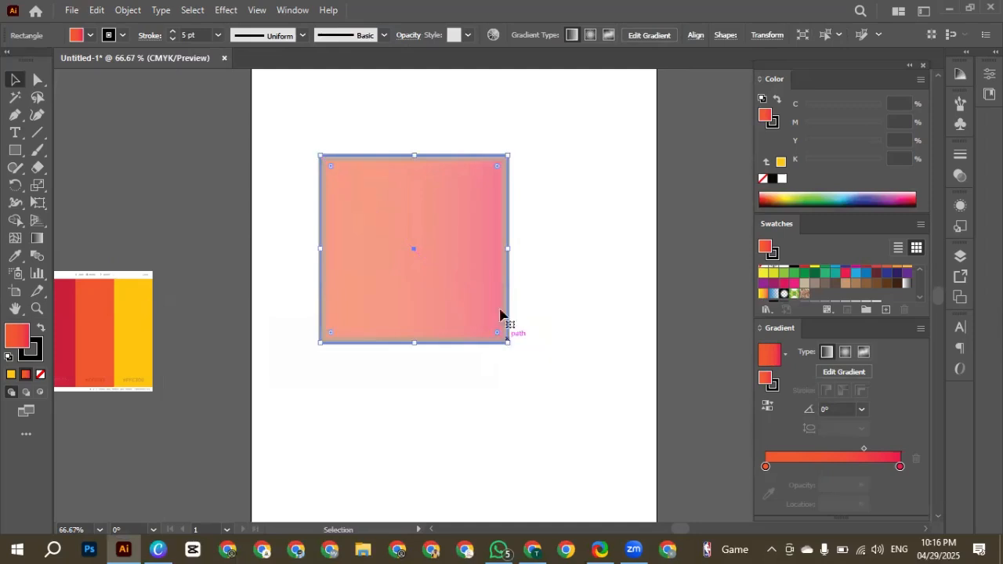
{"action": "left_click", "coordinate": [413, 40]}
{"action": "left_click", "coordinate": [400, 60]}
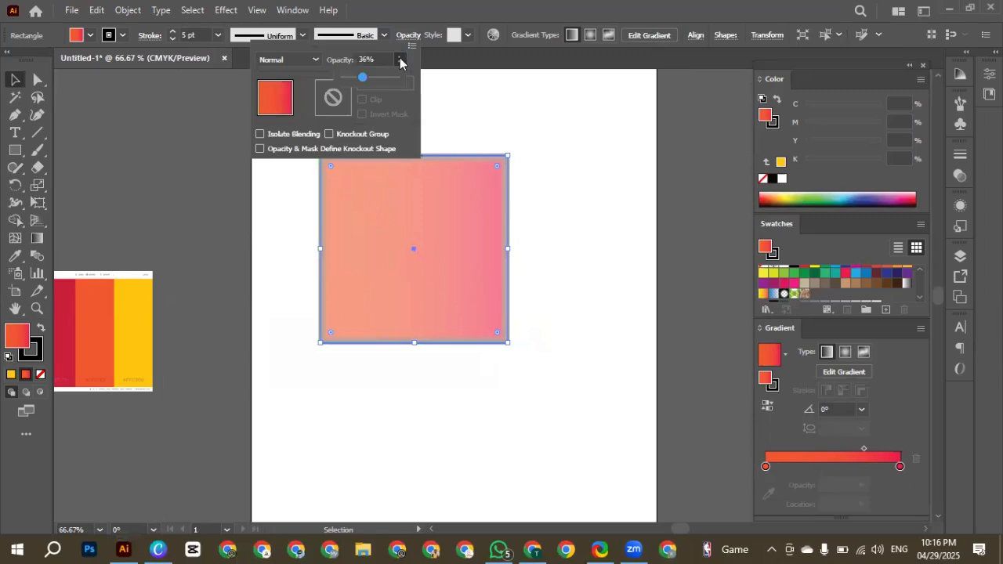
{"action": "left_click", "coordinate": [410, 38]}
{"action": "left_click", "coordinate": [410, 37]}
{"action": "left_click", "coordinate": [400, 60]}
{"action": "left_click_drag", "start_coordinate": [378, 77], "coordinate": [399, 77]}
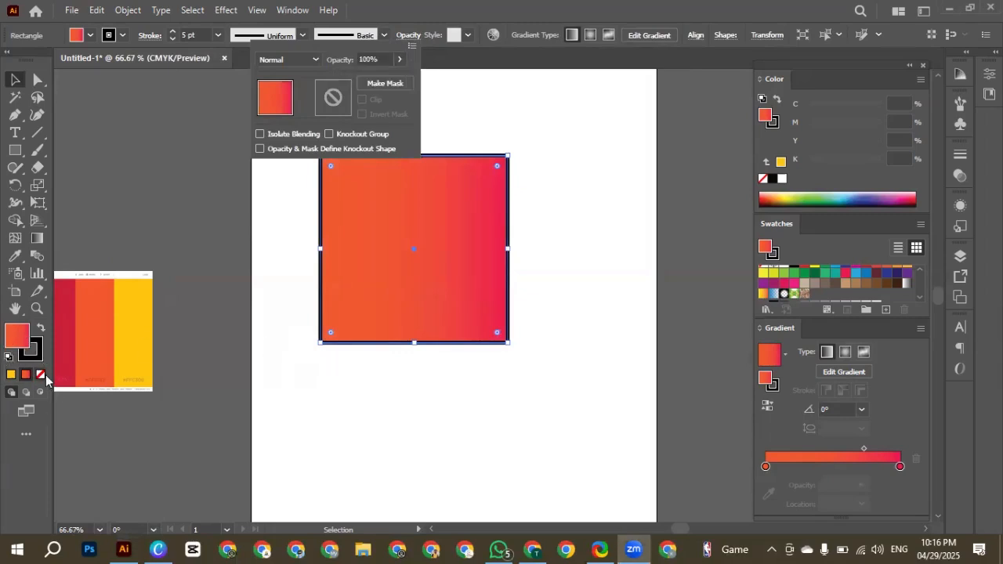
Step: Remove the copy's fill and shrink its black outline to cover the faded square's border
{"action": "left_click", "coordinate": [42, 375]}
{"action": "left_click", "coordinate": [423, 412]}
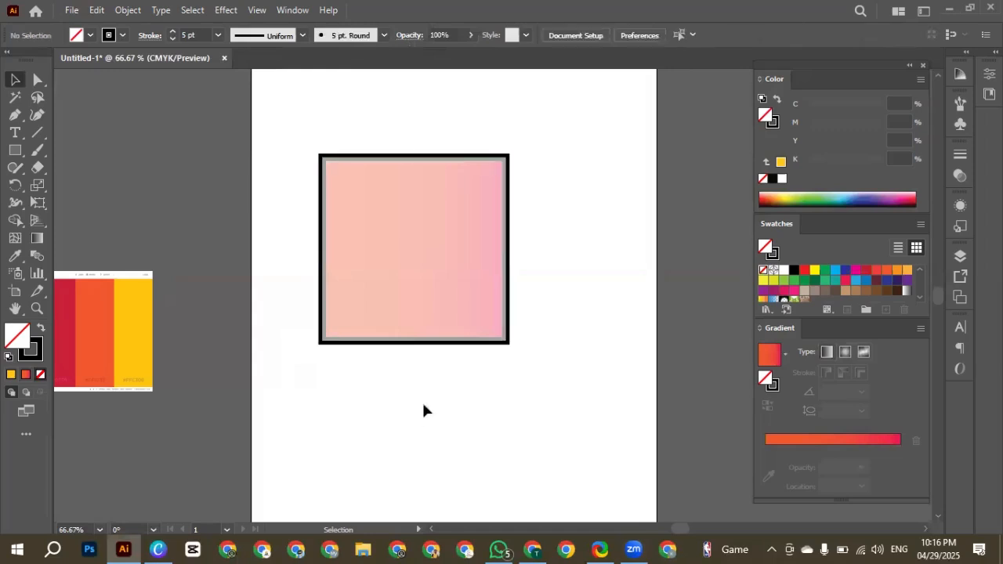
{"action": "scroll", "coordinate": [474, 353], "scroll_direction": "up", "scroll_amount": 1}
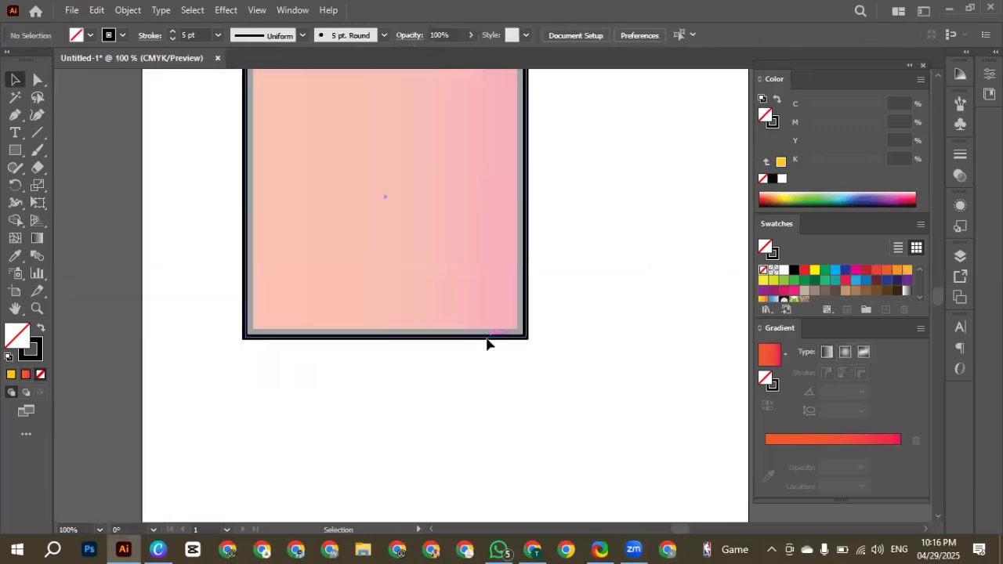
{"action": "left_click", "coordinate": [502, 339]}
{"action": "left_click_drag", "start_coordinate": [529, 338], "coordinate": [521, 331]}
{"action": "left_click", "coordinate": [537, 318]}
{"action": "scroll", "coordinate": [467, 293], "scroll_direction": "down", "scroll_amount": 1}
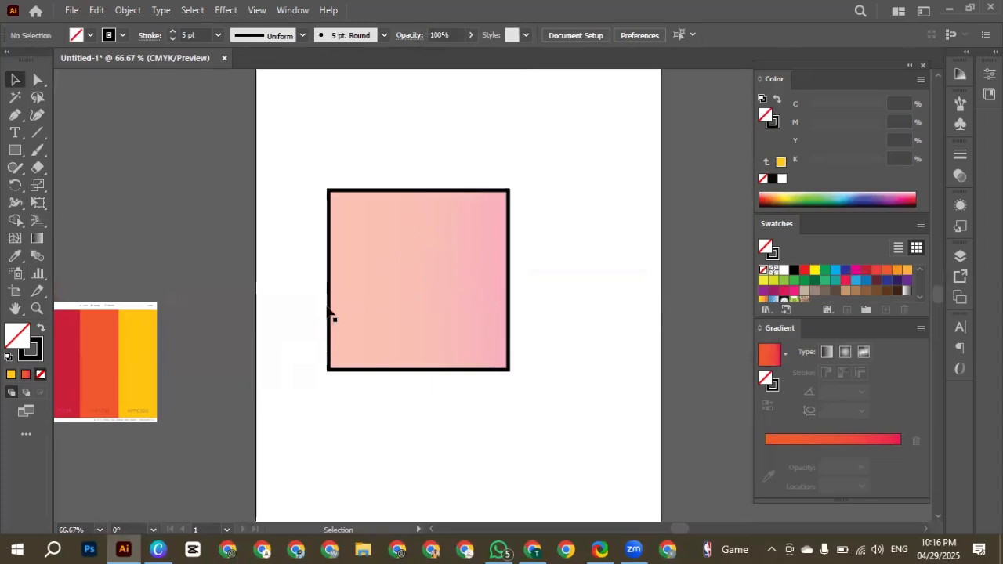
Step: Undo the outline copy and the square's opacity reduction
{"action": "scroll", "coordinate": [329, 314], "scroll_direction": "up", "scroll_amount": 4}
{"action": "scroll", "coordinate": [539, 313], "scroll_direction": "down", "scroll_amount": 3}
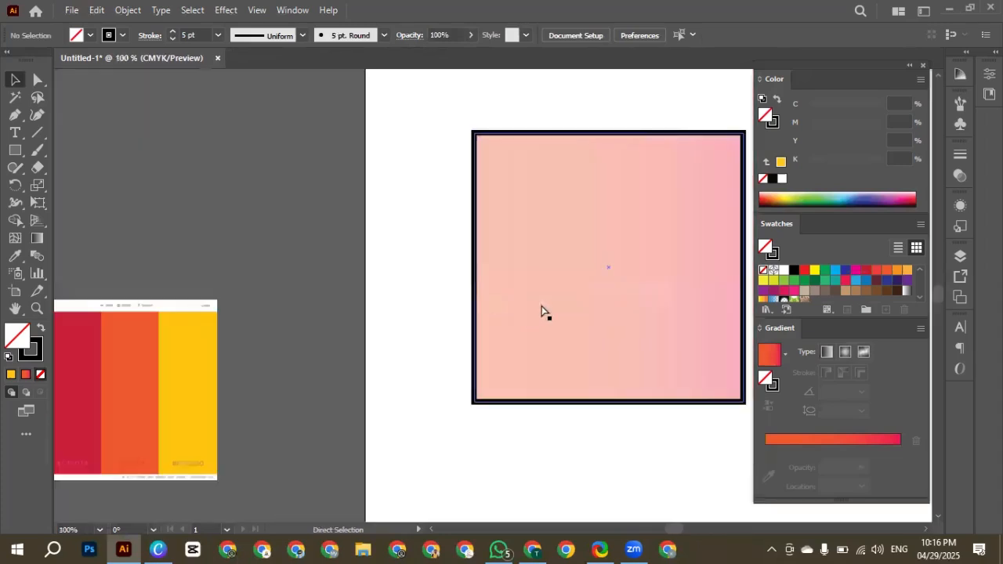
{"action": "left_click", "coordinate": [541, 311]}
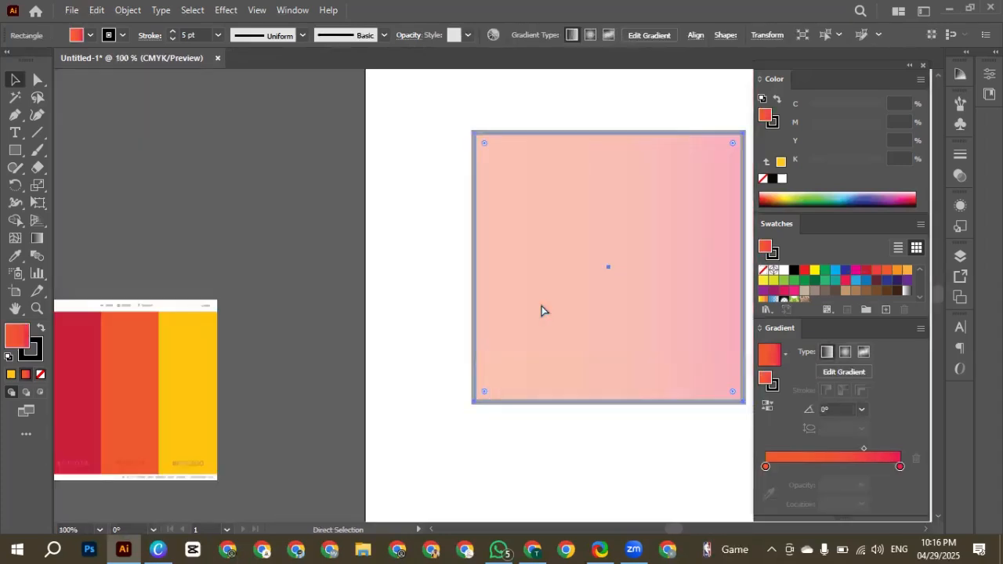
{"action": "scroll", "coordinate": [543, 308], "scroll_direction": "right", "scroll_amount": 3}
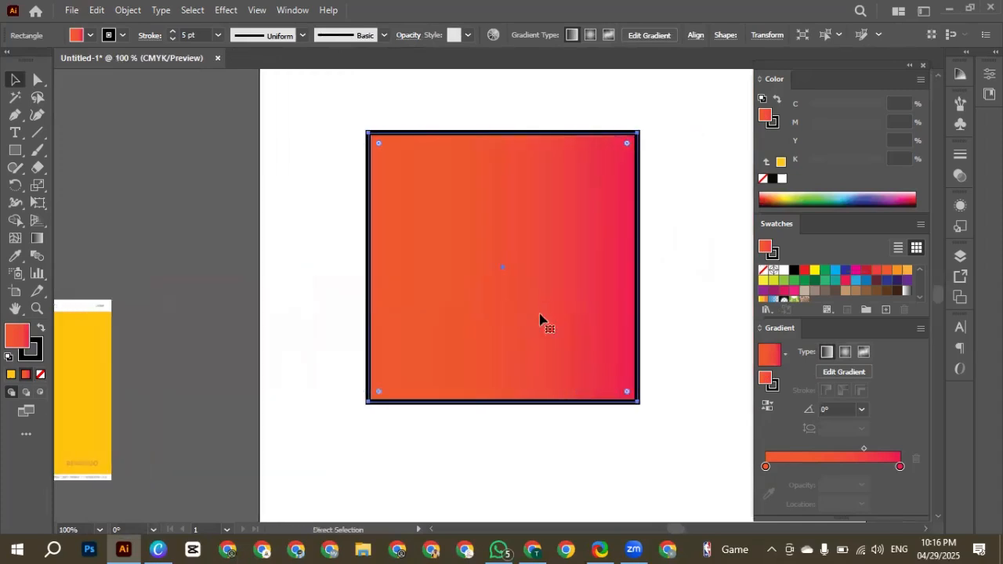
{"action": "key", "text": "v"}
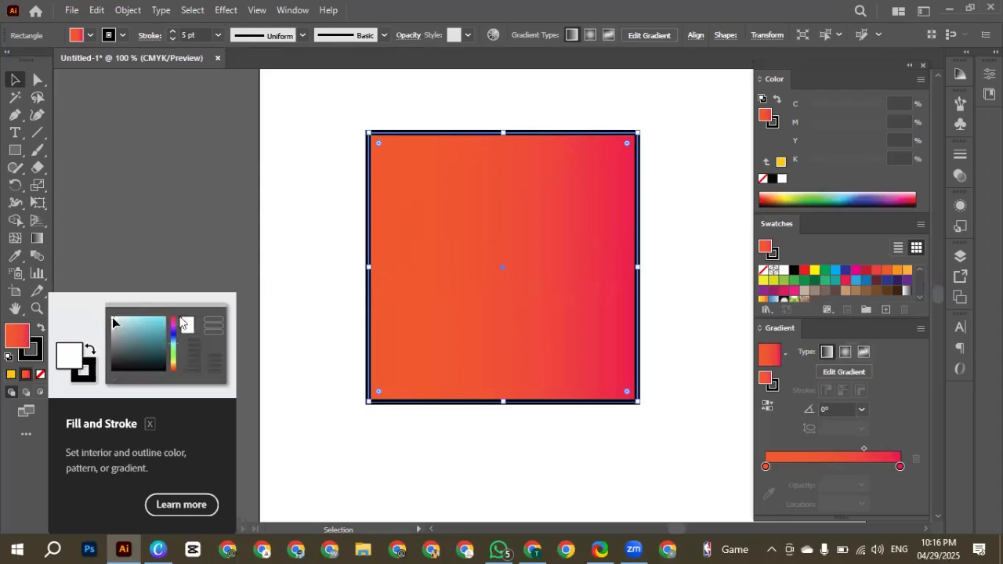
Step: Set the gradient square's stroke weight to 1 pt and deselect it
{"action": "scroll", "coordinate": [614, 274], "scroll_direction": "down", "scroll_amount": 3}
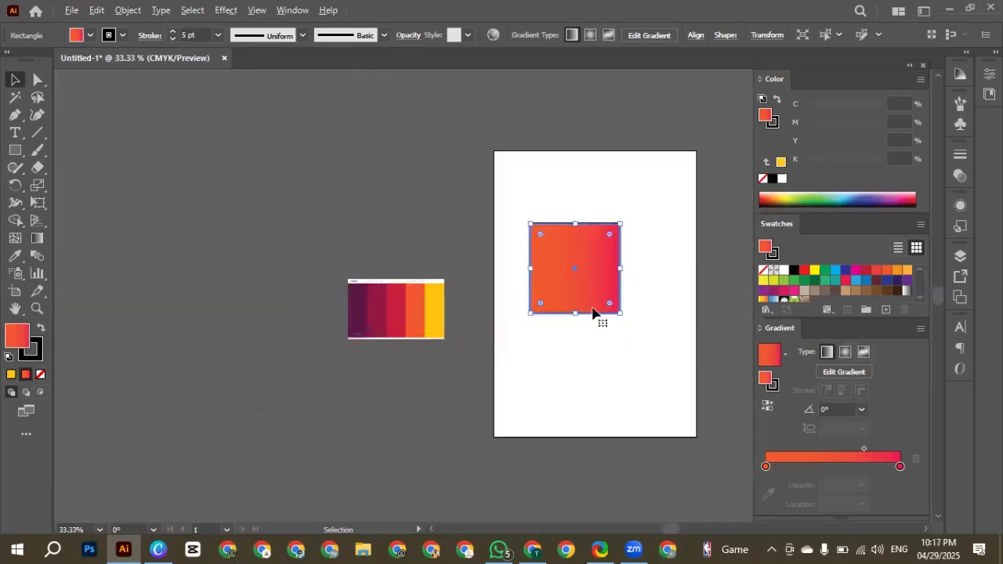
{"action": "scroll", "coordinate": [596, 308], "scroll_direction": "right", "scroll_amount": 2}
{"action": "scroll", "coordinate": [566, 280], "scroll_direction": "up", "scroll_amount": 1}
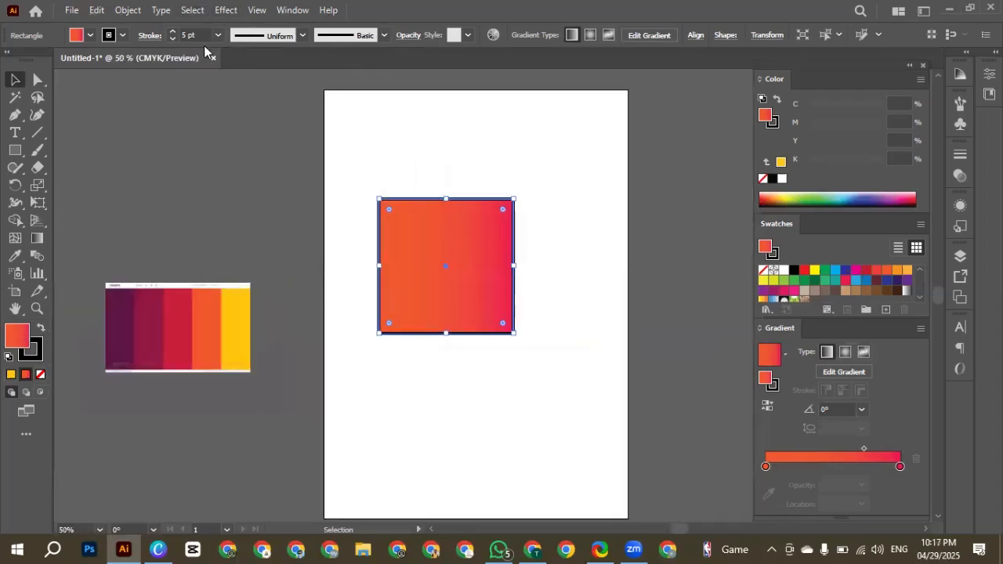
{"action": "left_click", "coordinate": [217, 35]}
{"action": "left_click", "coordinate": [232, 97]}
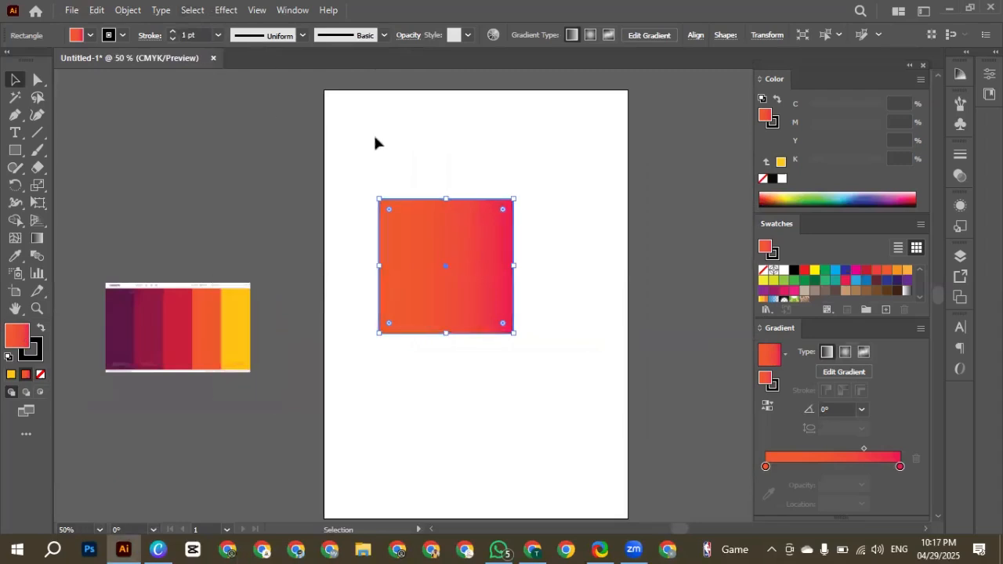
{"action": "left_click", "coordinate": [373, 132]}
{"action": "scroll", "coordinate": [497, 262], "scroll_direction": "up", "scroll_amount": 2}
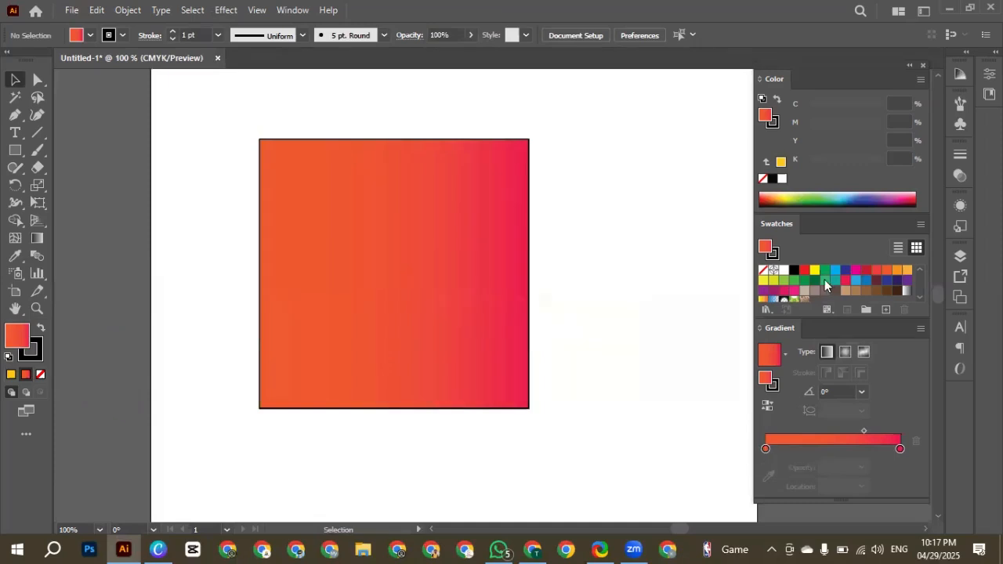
Step: Recolor the starting stop of the square's gradient with the pure yellow swatch (Y 100%)
{"action": "left_click_drag", "start_coordinate": [777, 450], "coordinate": [767, 451]}
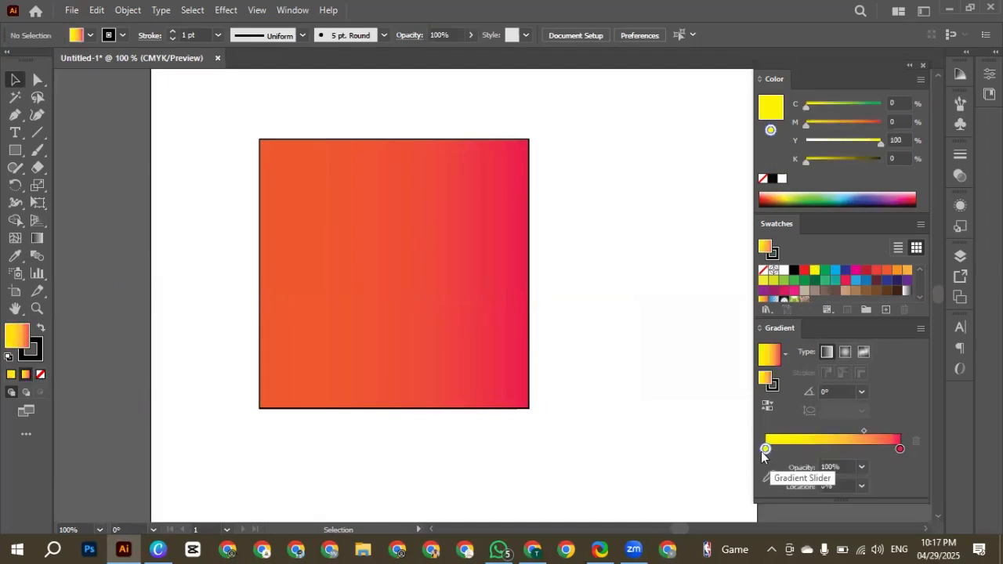
{"action": "left_click", "coordinate": [284, 280]}
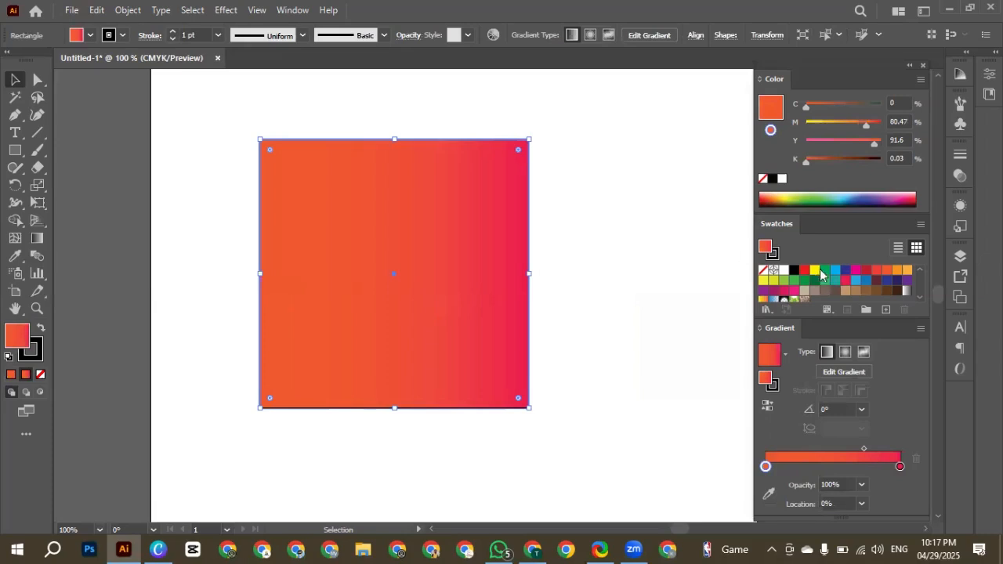
{"action": "left_click_drag", "start_coordinate": [814, 270], "coordinate": [766, 467]}
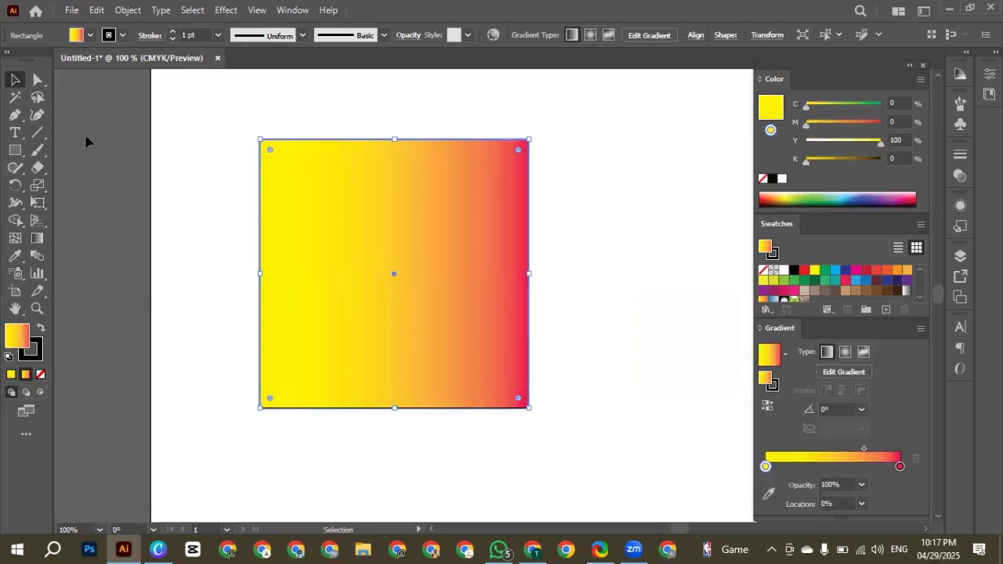
{"action": "left_click", "coordinate": [191, 155]}
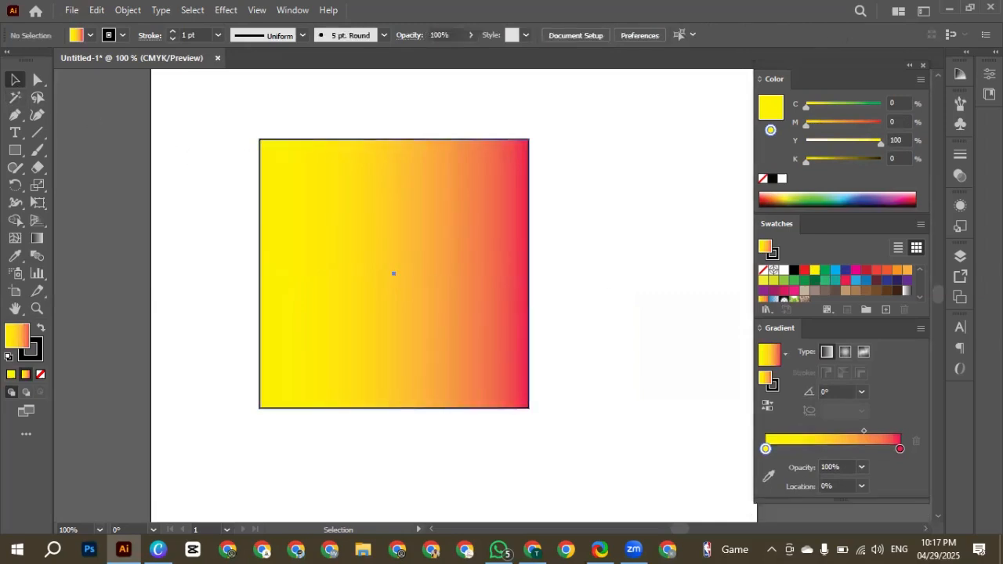
Step: Recolor the gradient's end stop with the red swatch (M 90, Y 85) and move the midpoint to about 48.5%
{"action": "left_click", "coordinate": [391, 274]}
{"action": "left_click_drag", "start_coordinate": [881, 275], "coordinate": [901, 469]}
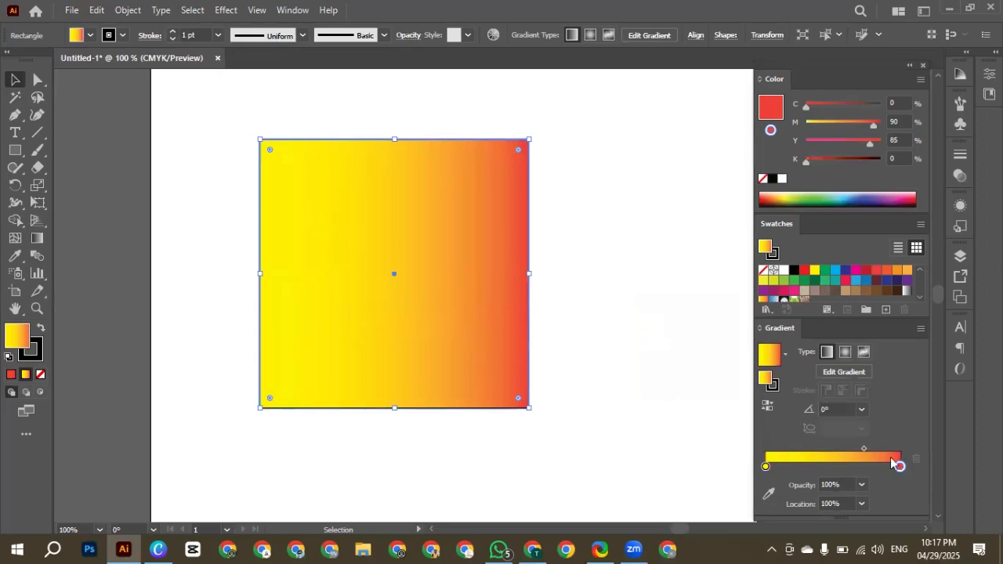
{"action": "left_click_drag", "start_coordinate": [899, 466], "coordinate": [831, 451]}
{"action": "key", "text": "ctrl+z"}
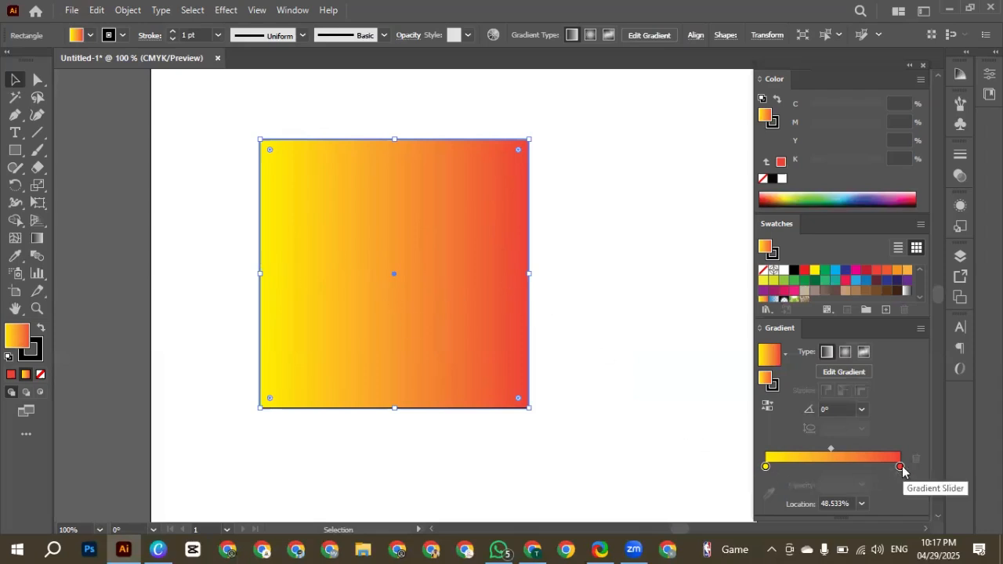
Step: Try moving the red end stop to location 0% to reverse the gradient's colors, and undo the stop changes
{"action": "mouse_move", "coordinate": [899, 467]}
{"action": "left_mouse_down"}
{"action": "mouse_move", "coordinate": [766, 468]}
{"action": "mouse_move", "coordinate": [881, 467]}
{"action": "left_mouse_up"}
{"action": "left_click_drag", "start_coordinate": [806, 468], "coordinate": [743, 472]}
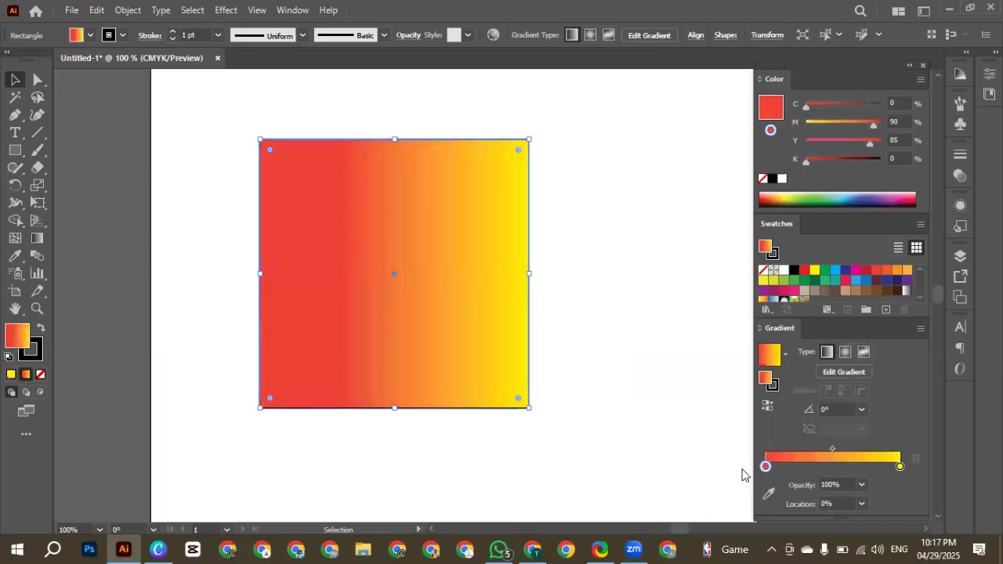
{"action": "key", "text": "ctrl+z"}
{"action": "key", "text": "ctrl+z"}
{"action": "key", "text": "ctrl+z"}
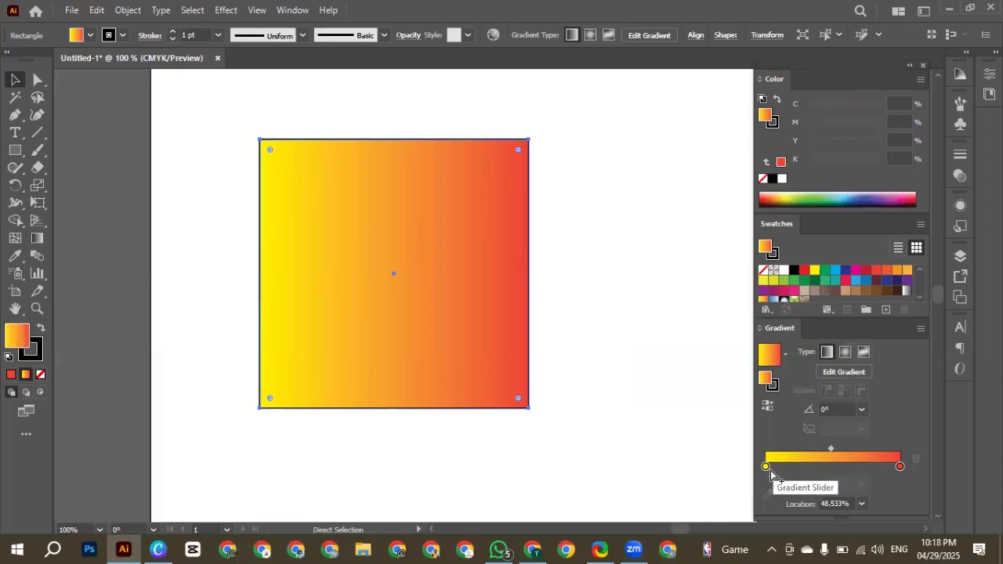
Step: Redirect the square's gradient with the Gradient tool, trying vertical and diagonal directions and ending with upper-left to lower-right, and deselect the square
{"action": "left_click", "coordinate": [472, 282]}
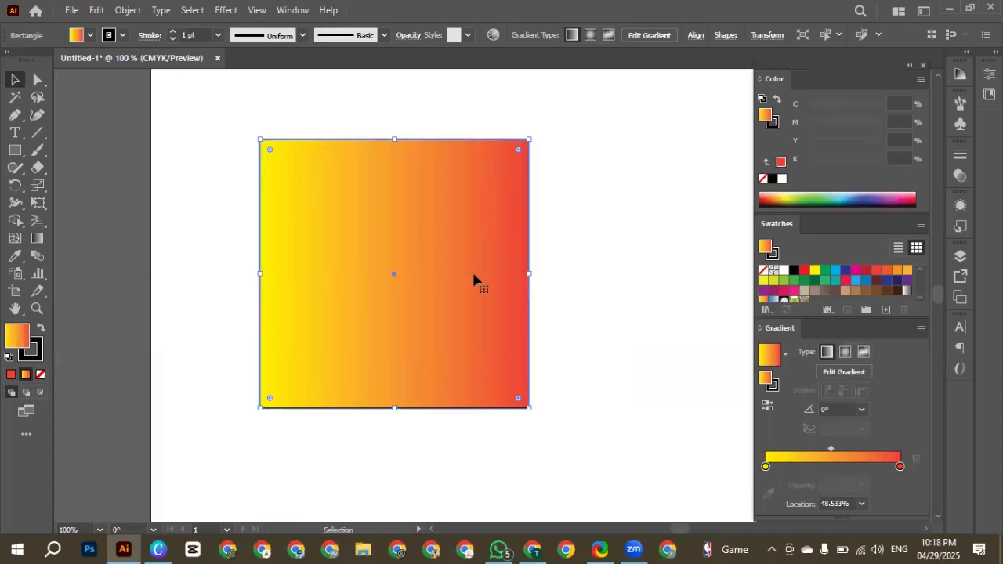
{"action": "left_click", "coordinate": [43, 238]}
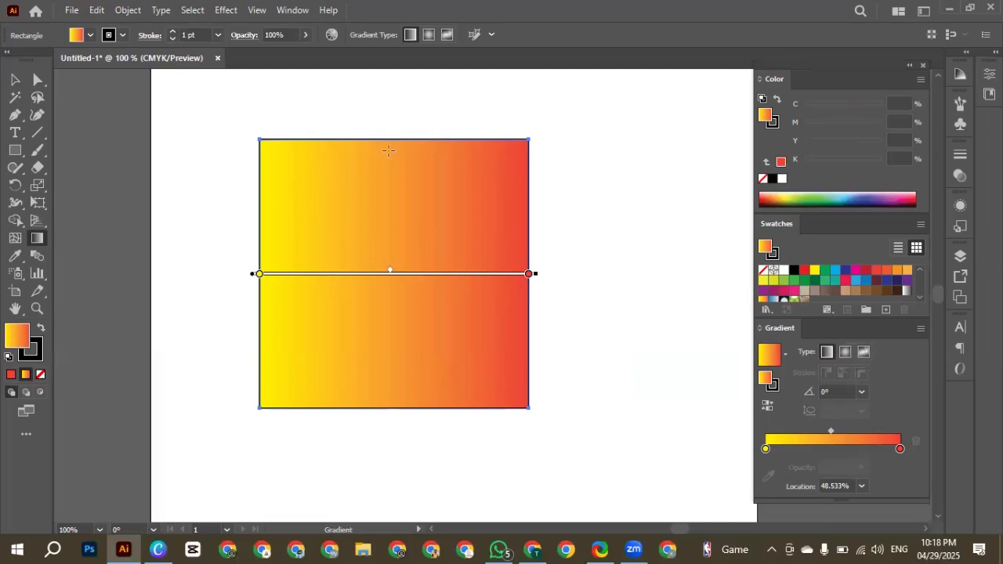
{"action": "left_click_drag", "start_coordinate": [391, 135], "coordinate": [396, 415]}
{"action": "left_click_drag", "start_coordinate": [522, 151], "coordinate": [259, 406]}
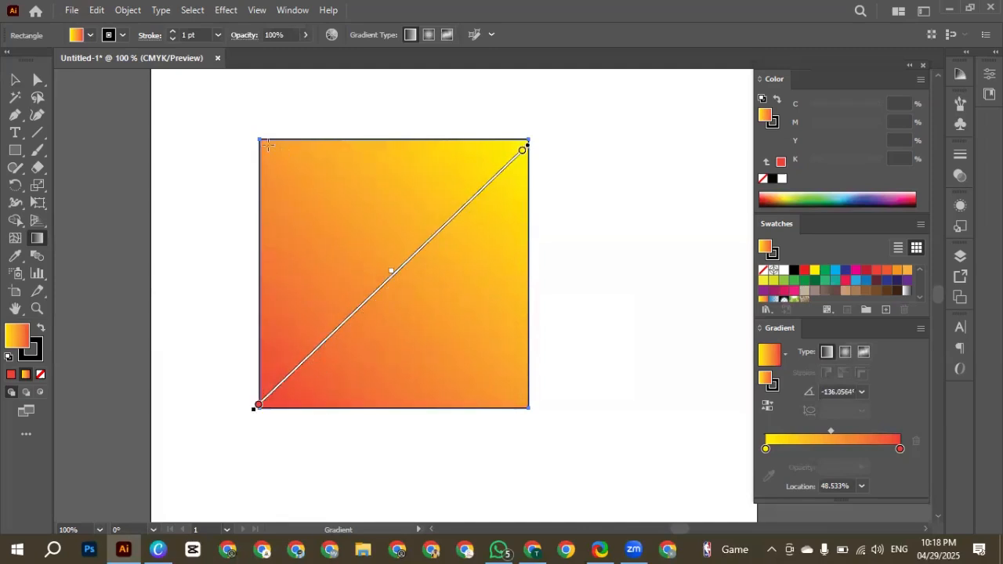
{"action": "left_click_drag", "start_coordinate": [262, 142], "coordinate": [548, 416]}
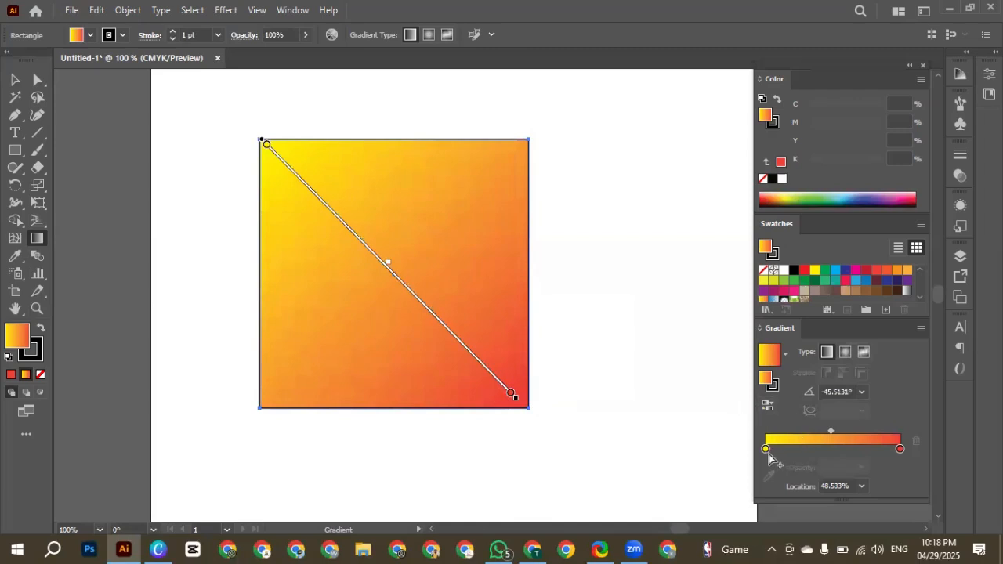
{"action": "left_click", "coordinate": [12, 81]}
{"action": "left_click", "coordinate": [165, 201]}
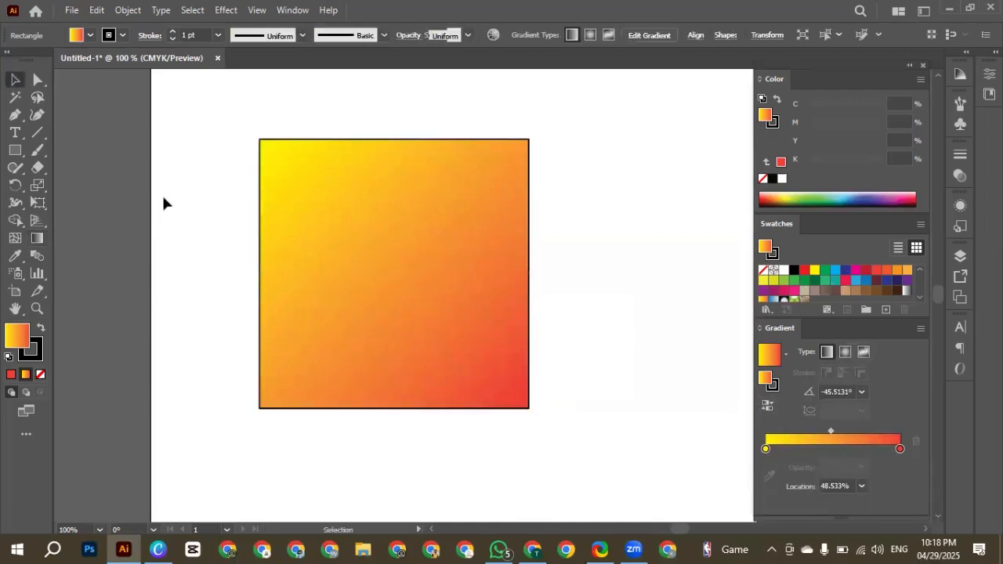
Step: Draw a fully rounded, pill-shaped rectangle about 210 × 58 pt below the square and deselect it
{"action": "scroll", "coordinate": [197, 208], "scroll_direction": "down", "scroll_amount": 1}
{"action": "scroll", "coordinate": [324, 332], "scroll_direction": "down", "scroll_amount": 1}
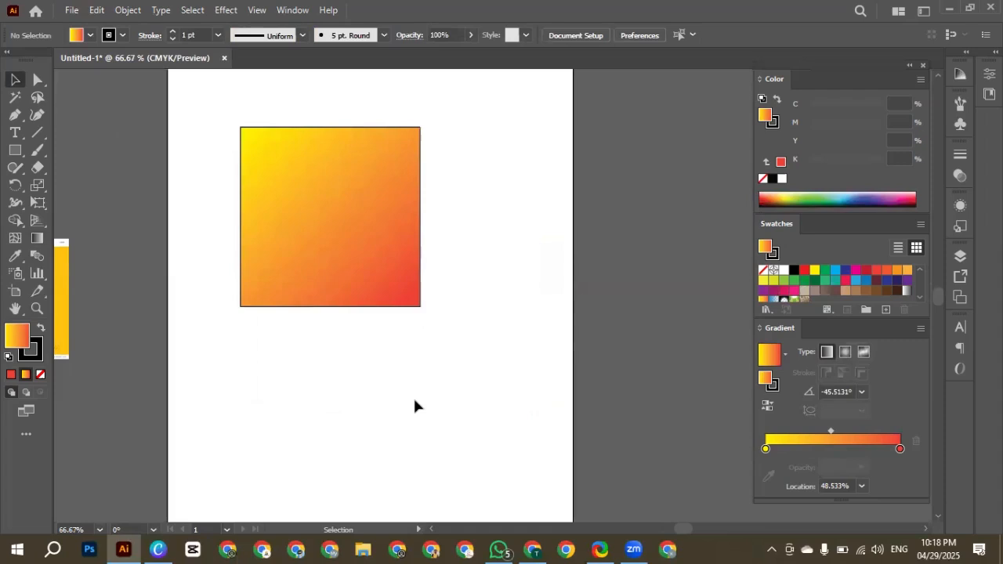
{"action": "left_click", "coordinate": [14, 149]}
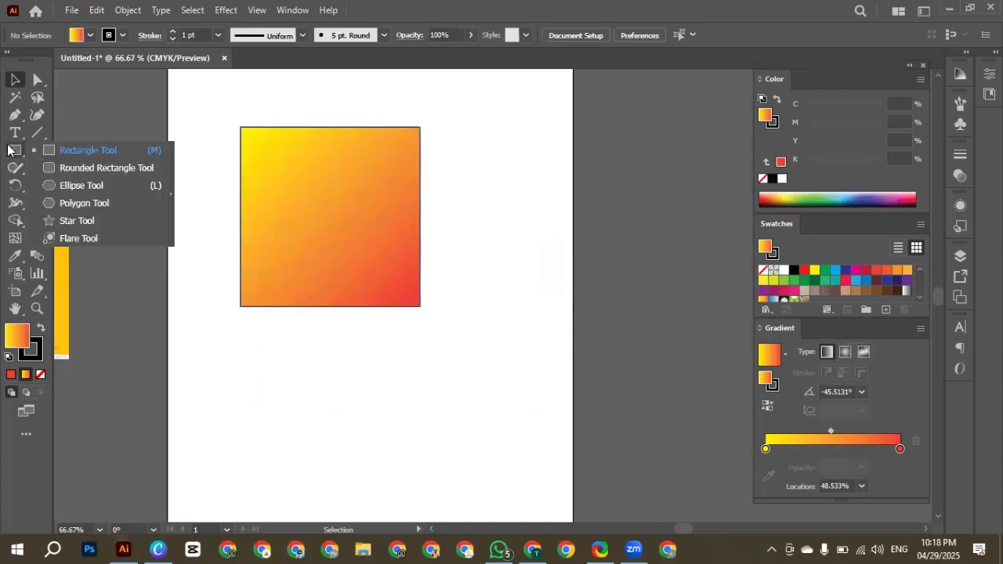
{"action": "scroll", "coordinate": [242, 289], "scroll_direction": "down", "scroll_amount": 1}
{"action": "left_click_drag", "start_coordinate": [265, 315], "coordinate": [375, 339]}
{"action": "scroll", "coordinate": [360, 358], "scroll_direction": "up", "scroll_amount": 1}
{"action": "left_click", "coordinate": [349, 337]}
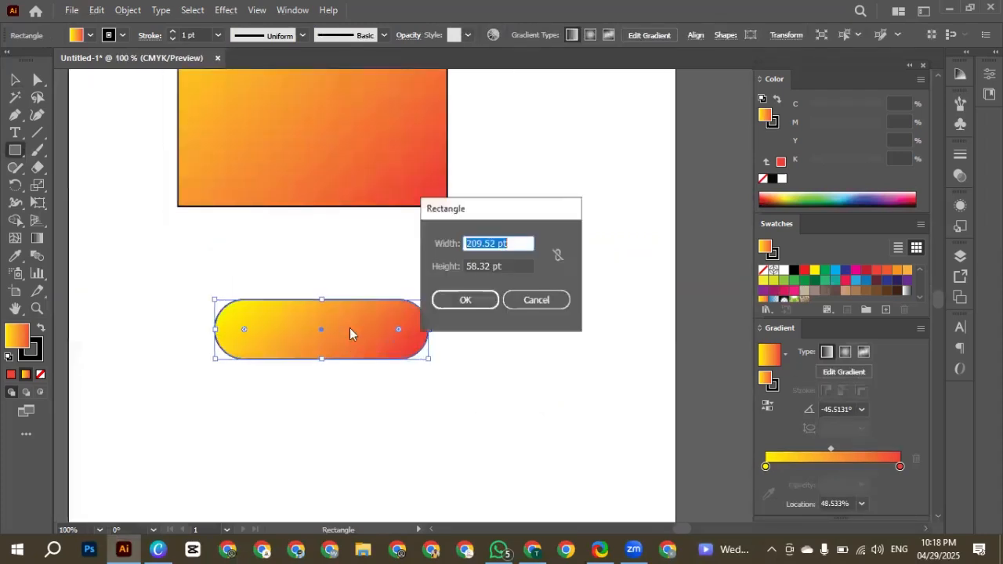
{"action": "left_click", "coordinate": [533, 301]}
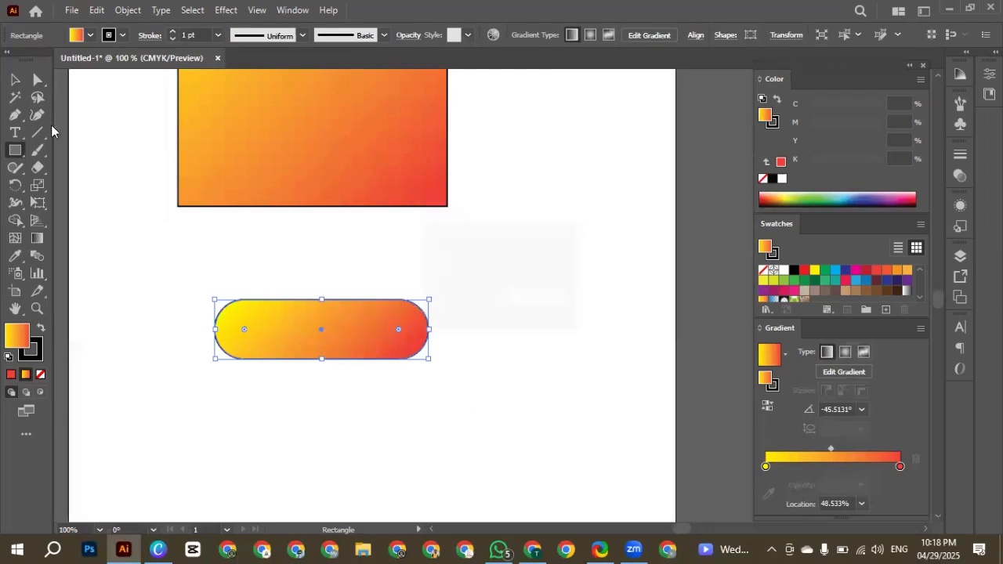
{"action": "left_click", "coordinate": [14, 79]}
{"action": "left_click", "coordinate": [192, 262]}
Step: Try a gradient angle of -90° on the pill shape, set it to 90° and deselect the shape
{"action": "left_click", "coordinate": [332, 330]}
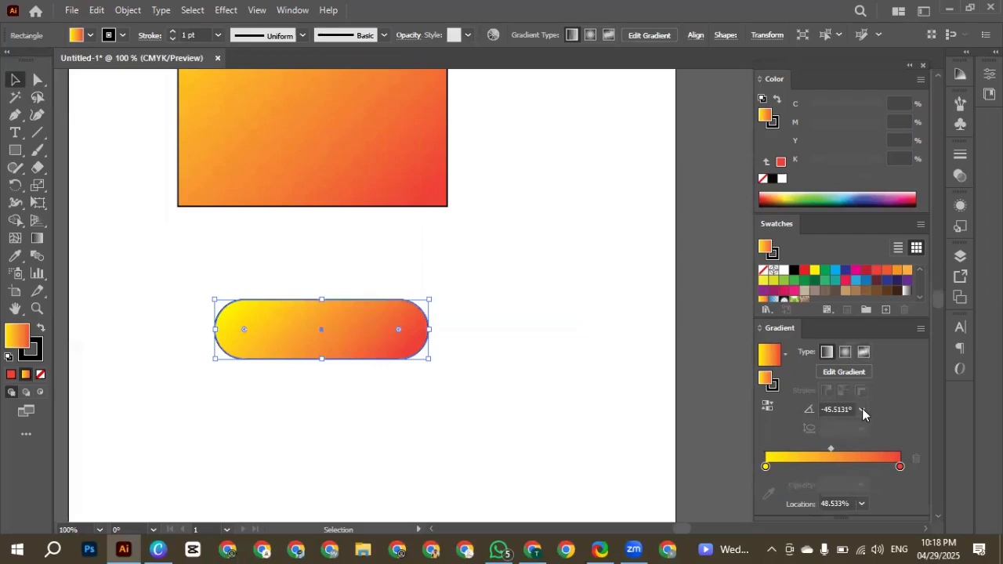
{"action": "left_click", "coordinate": [862, 408]}
{"action": "left_click", "coordinate": [862, 330]}
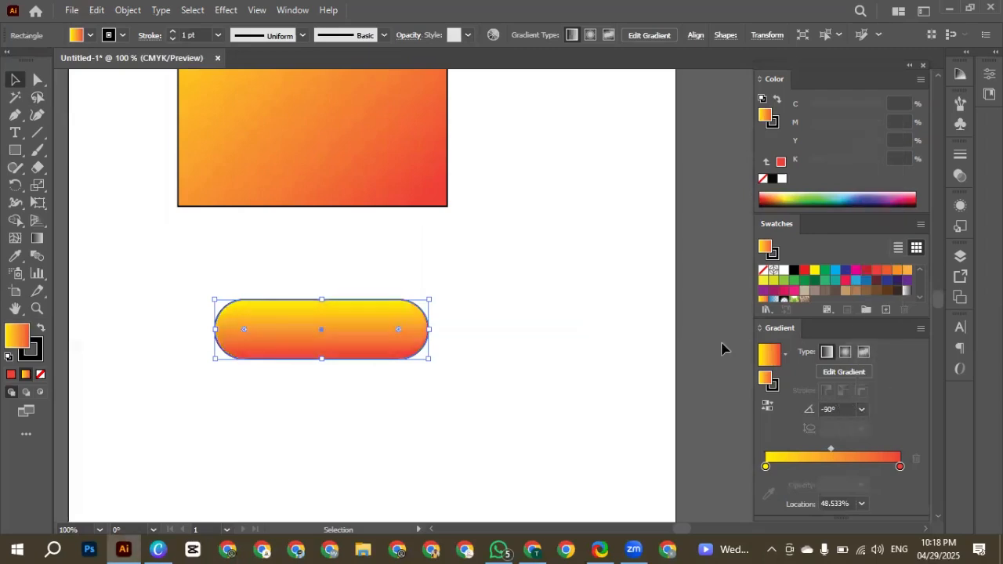
{"action": "left_click", "coordinate": [861, 409]}
{"action": "left_click", "coordinate": [877, 194]}
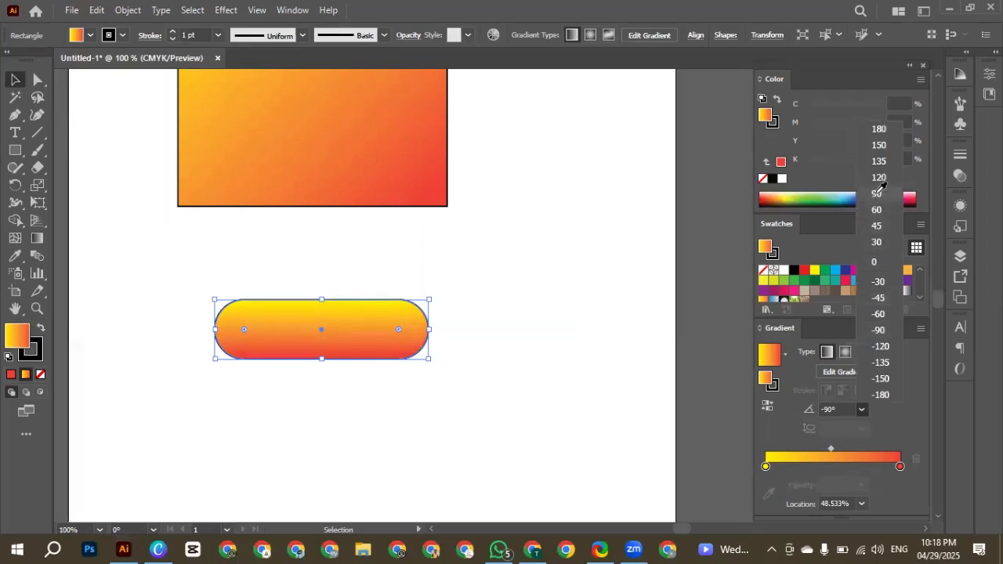
{"action": "left_click", "coordinate": [539, 391]}
{"action": "scroll", "coordinate": [387, 324], "scroll_direction": "down", "scroll_amount": 1}
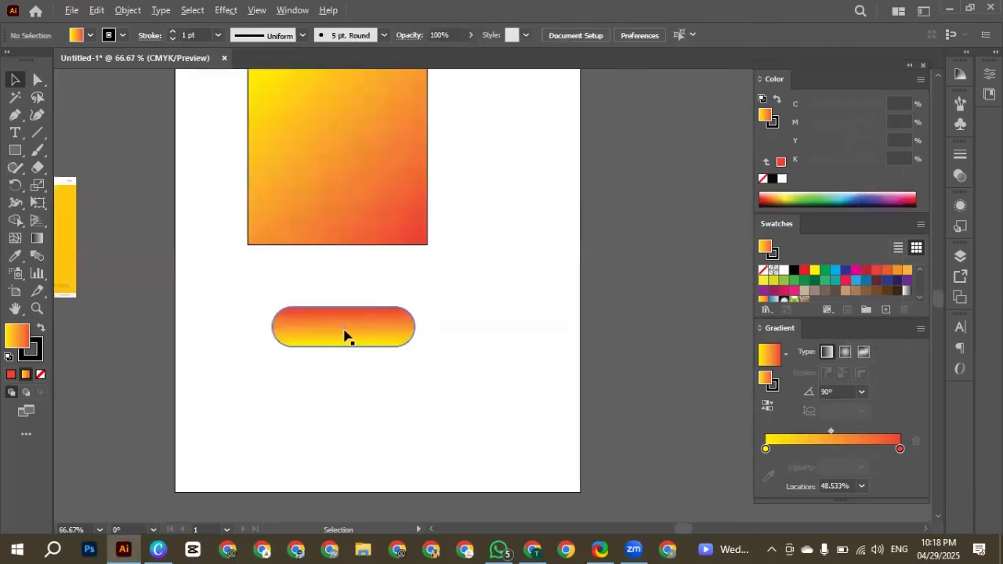
Step: Remove the stroke from the pill shape and deselect it
{"action": "scroll", "coordinate": [322, 330], "scroll_direction": "up", "scroll_amount": 2}
{"action": "left_click", "coordinate": [322, 337]}
{"action": "left_click", "coordinate": [34, 354]}
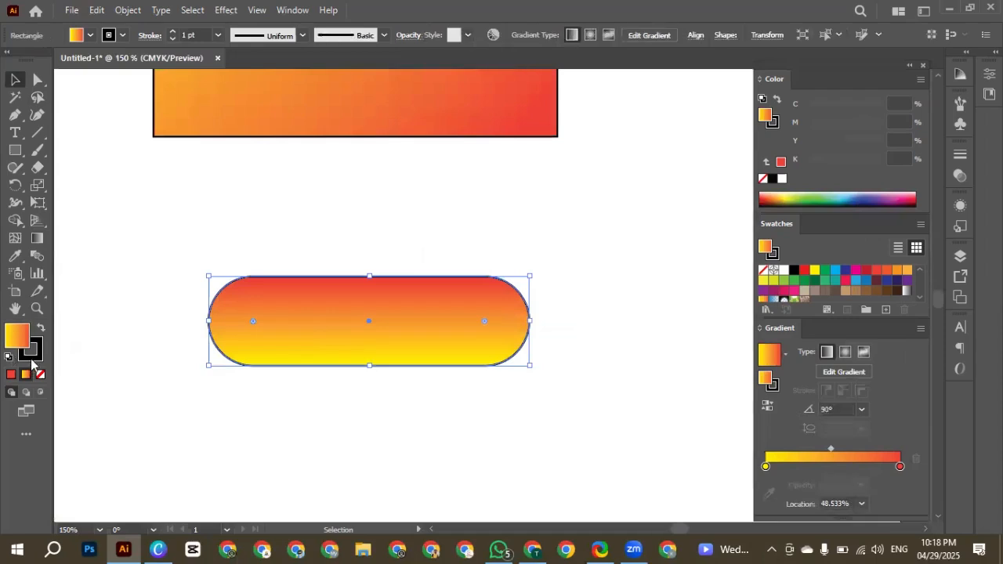
{"action": "left_click", "coordinate": [41, 373]}
{"action": "left_click", "coordinate": [382, 425]}
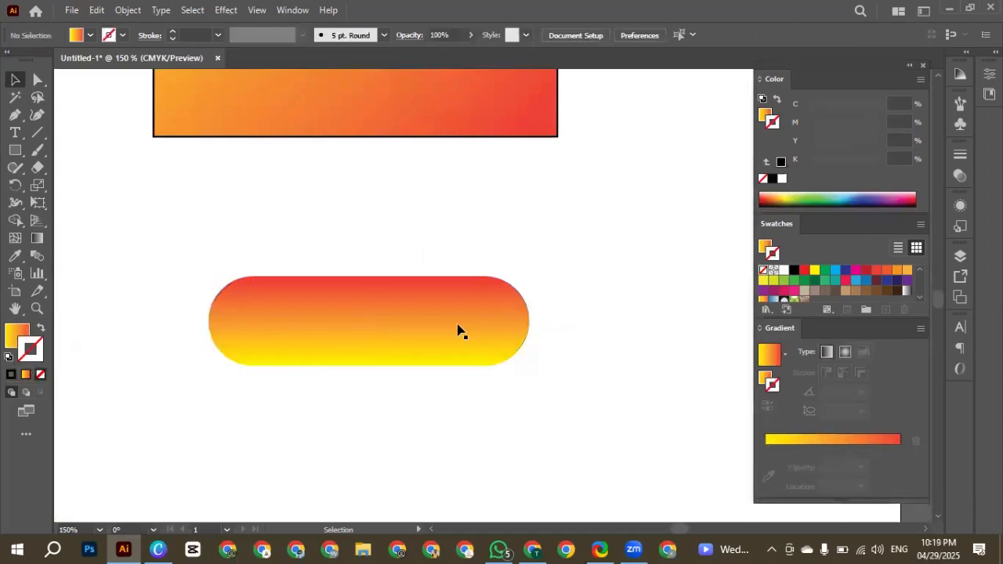
Step: Make the pill shape's fill gradient editable again and set its angle to -90°, leaving the shape deselected
{"action": "left_click", "coordinate": [434, 333]}
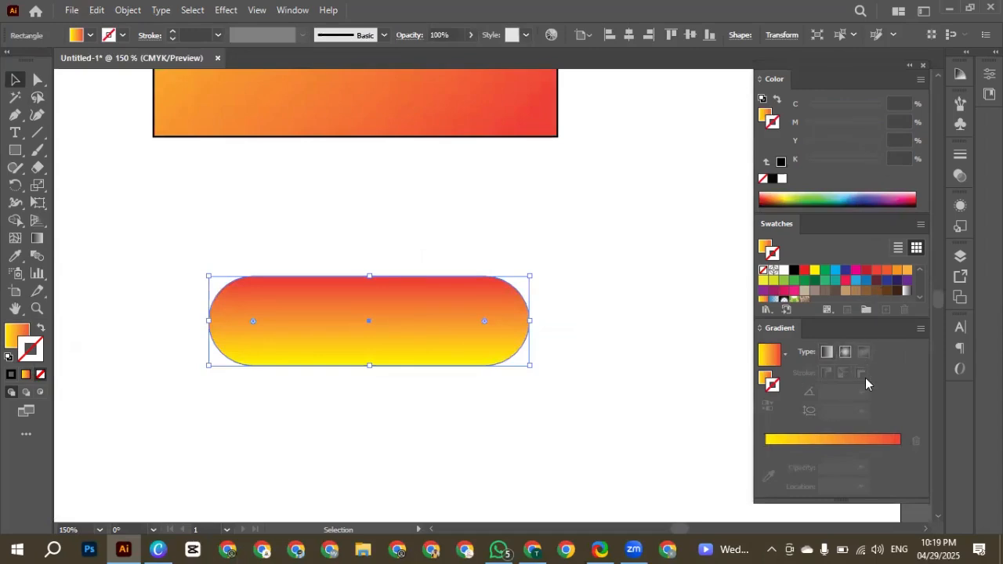
{"action": "left_click", "coordinate": [37, 238]}
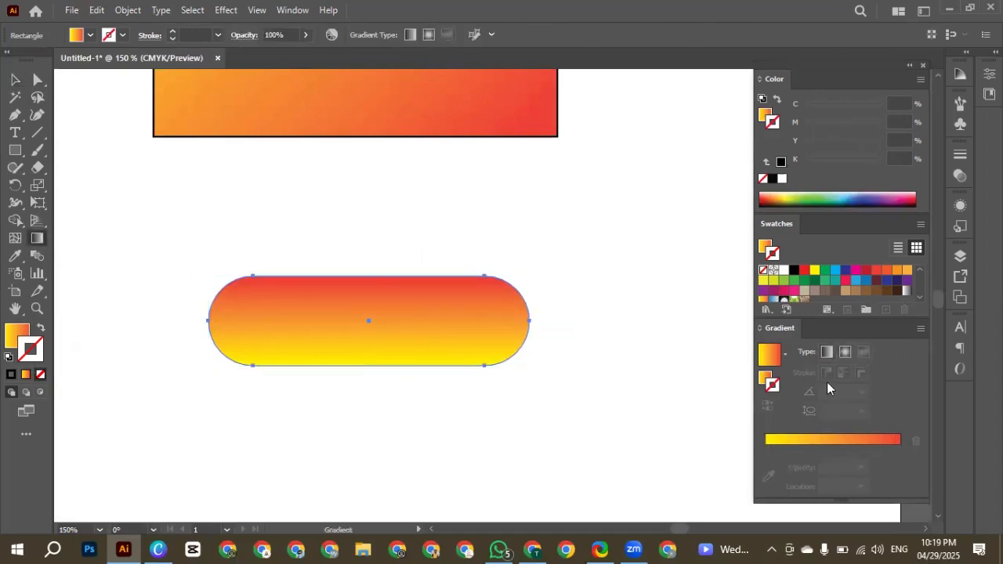
{"action": "left_click", "coordinate": [15, 79]}
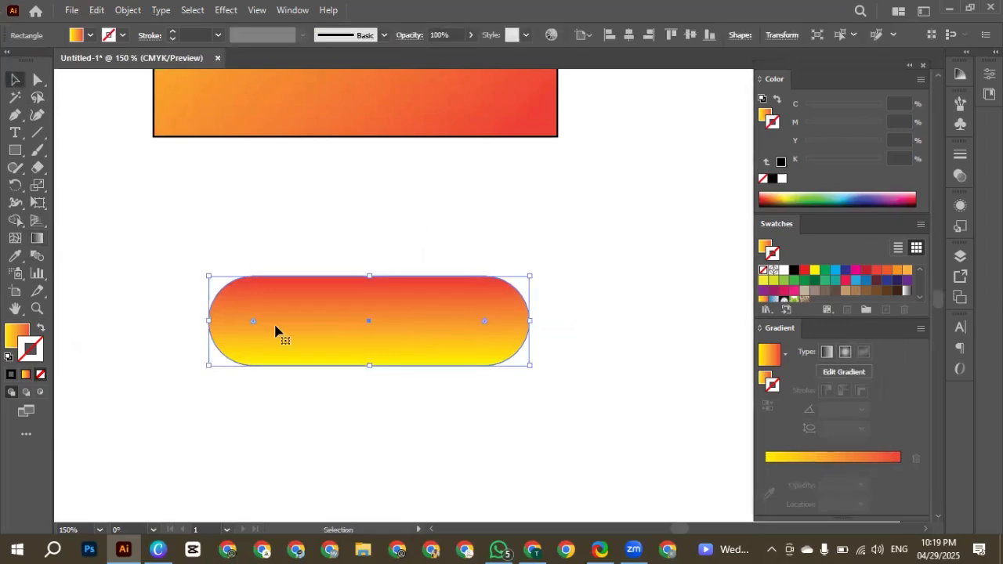
{"action": "left_click", "coordinate": [37, 238]}
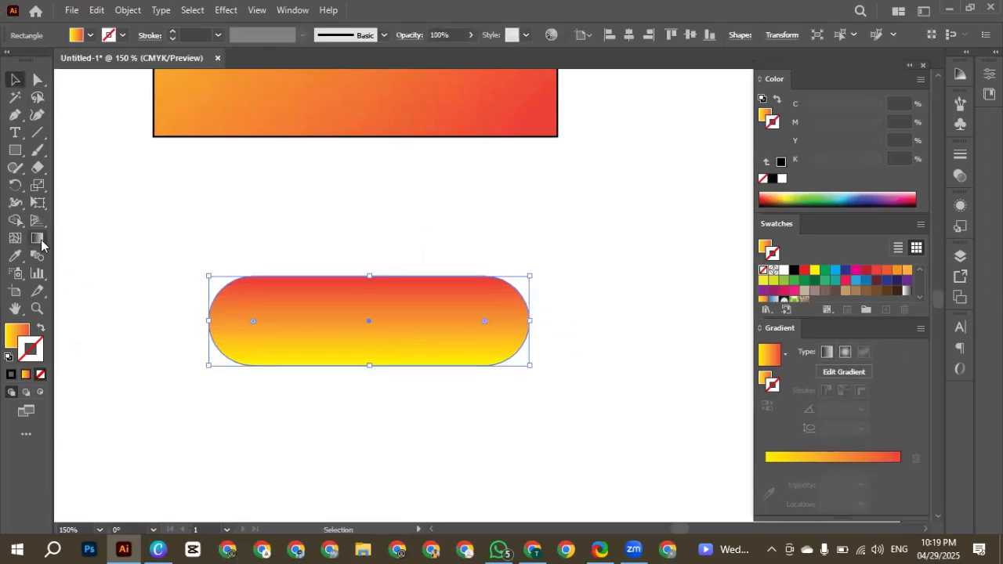
{"action": "left_click", "coordinate": [415, 337]}
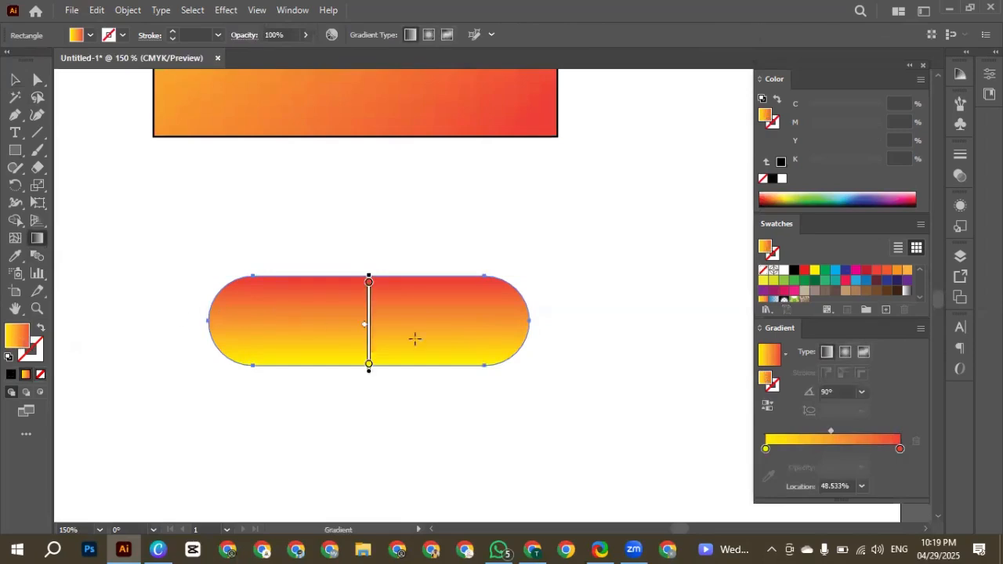
{"action": "left_click", "coordinate": [861, 392]}
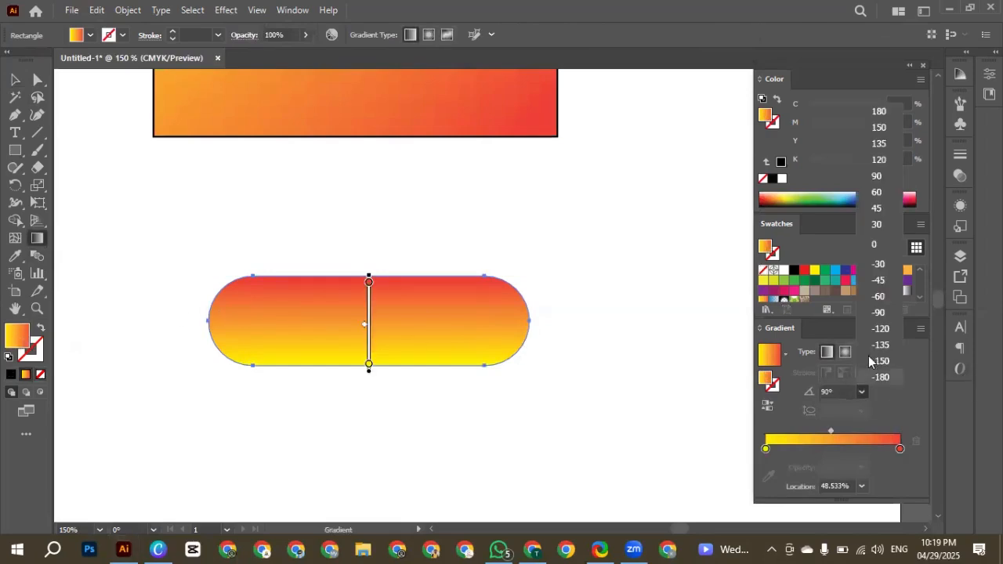
{"action": "left_click", "coordinate": [871, 313]}
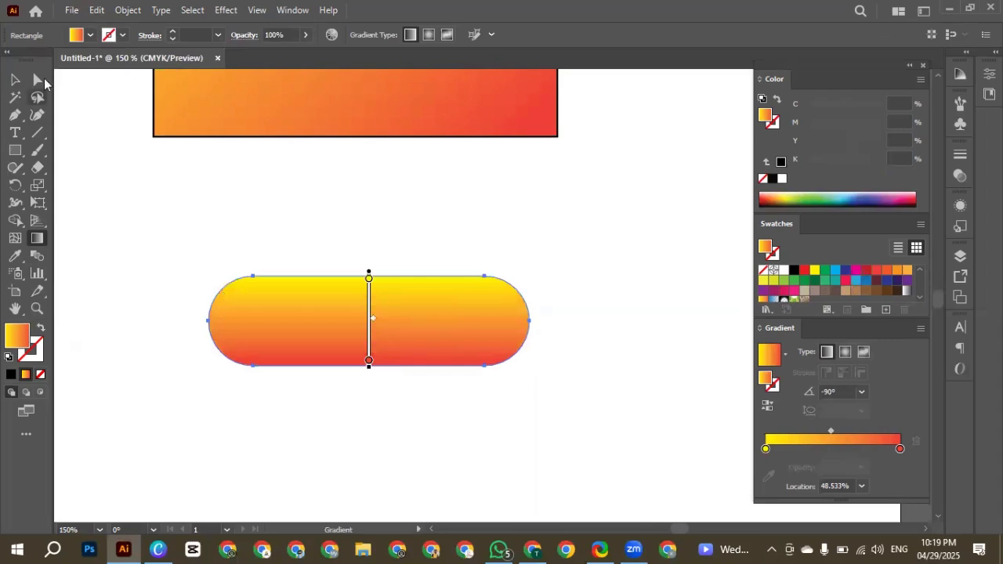
{"action": "left_click", "coordinate": [15, 79]}
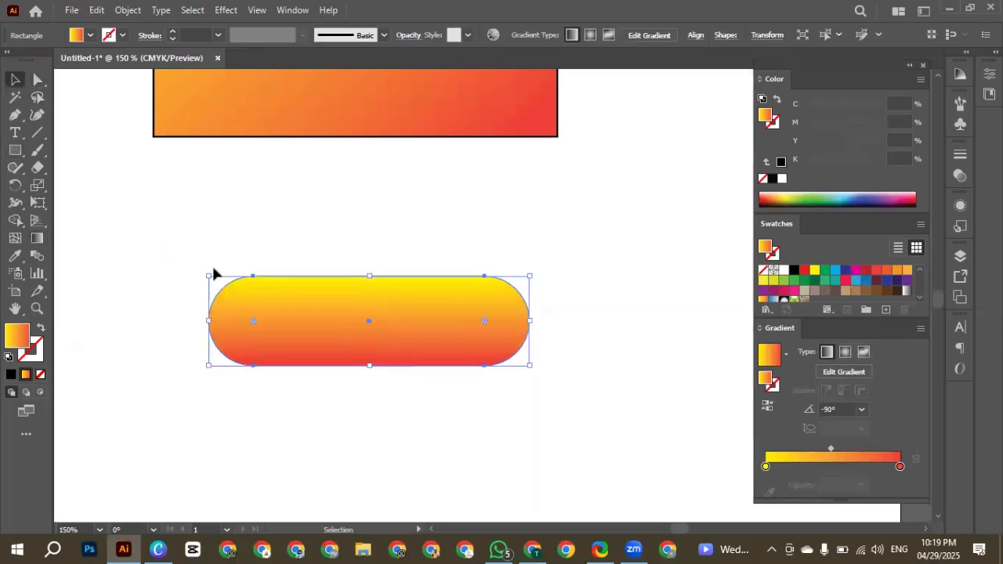
{"action": "scroll", "coordinate": [291, 300], "scroll_direction": "down", "scroll_amount": 2}
{"action": "left_click", "coordinate": [297, 260]}
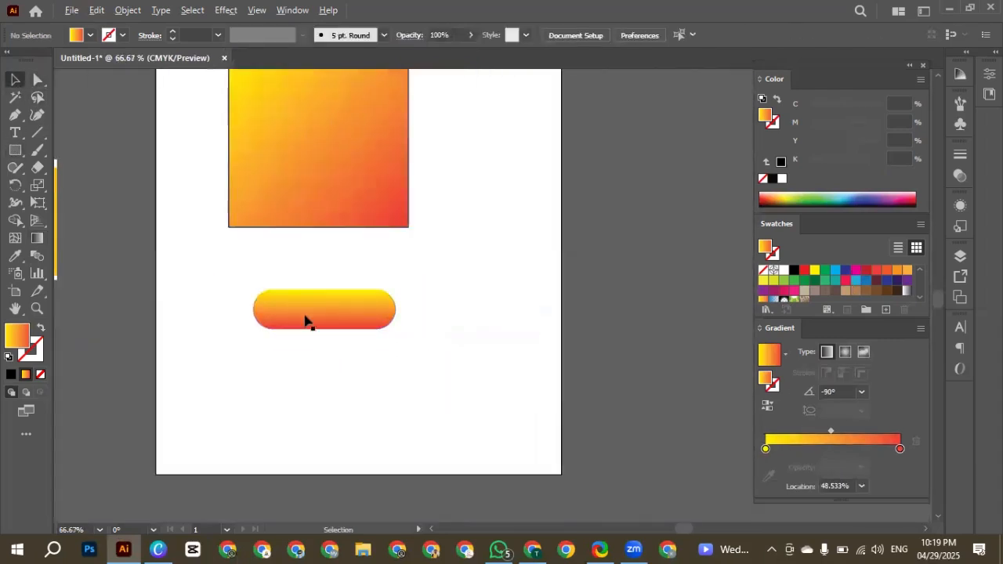
Step: Select the gradient square and change its gradient type to radial
{"action": "scroll", "coordinate": [306, 320], "scroll_direction": "up", "scroll_amount": 1}
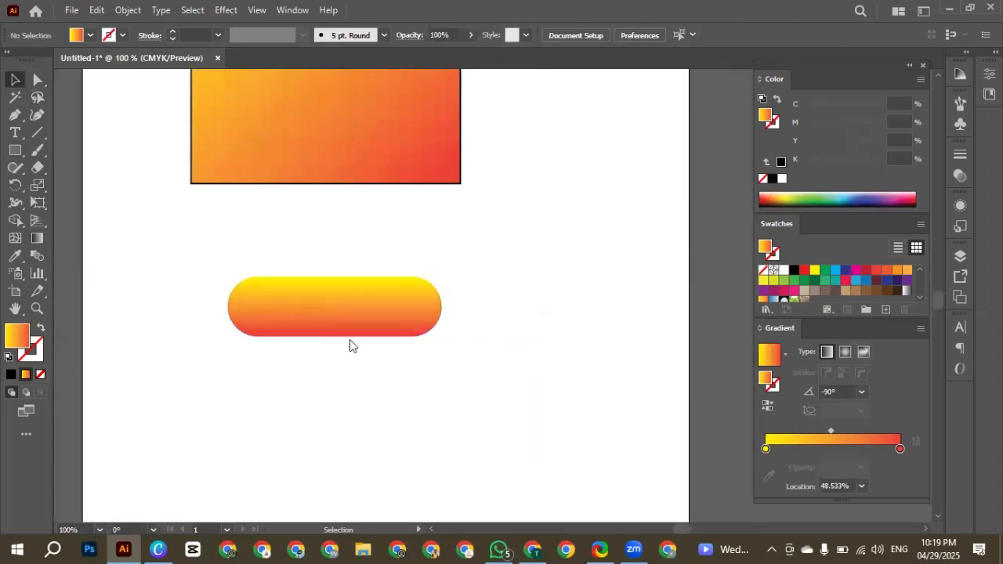
{"action": "scroll", "coordinate": [345, 347], "scroll_direction": "up", "scroll_amount": 4}
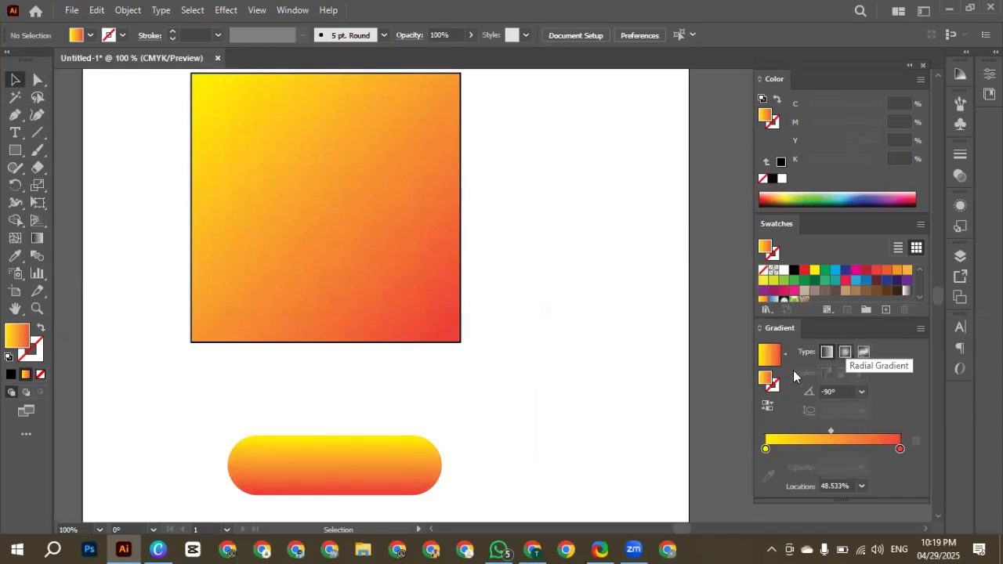
{"action": "key", "text": "ctrl+minus"}
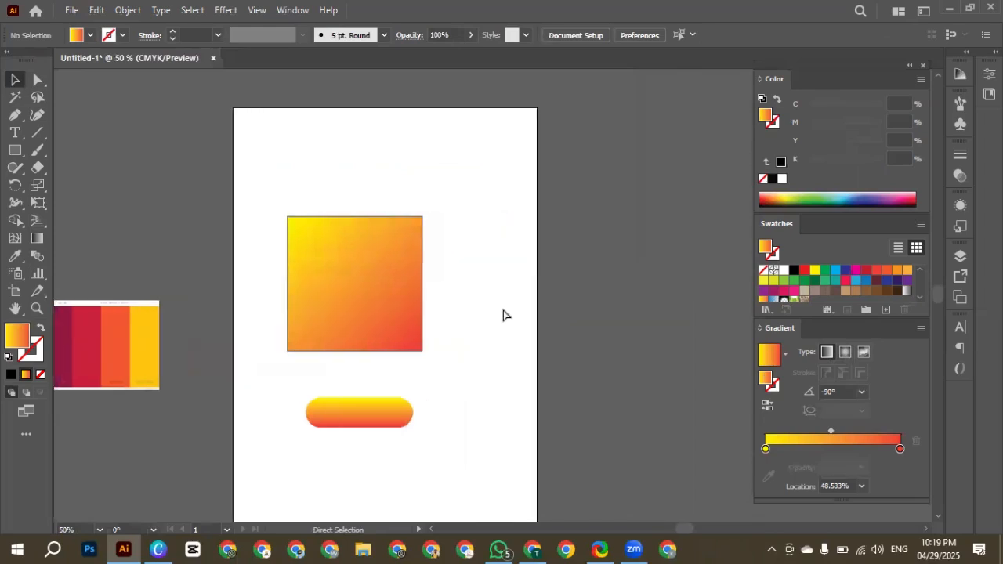
{"action": "scroll", "coordinate": [503, 309], "scroll_direction": "right", "scroll_amount": 1}
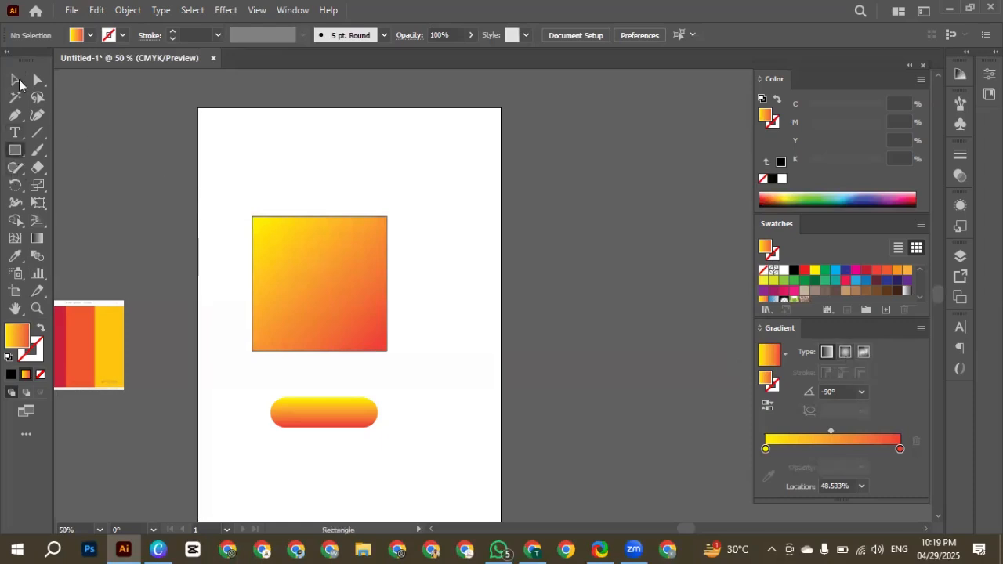
{"action": "left_click", "coordinate": [282, 281]}
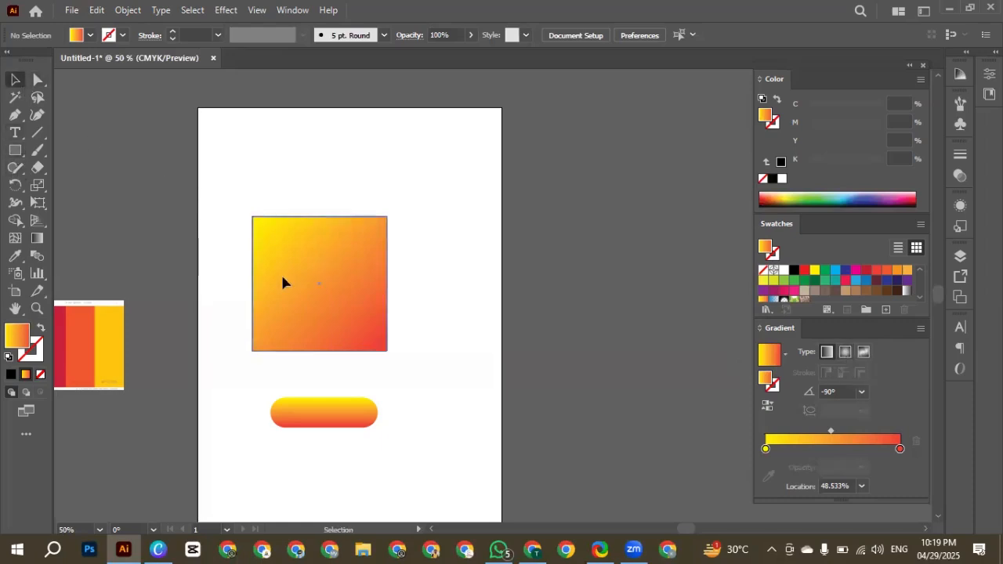
{"action": "left_click", "coordinate": [845, 352]}
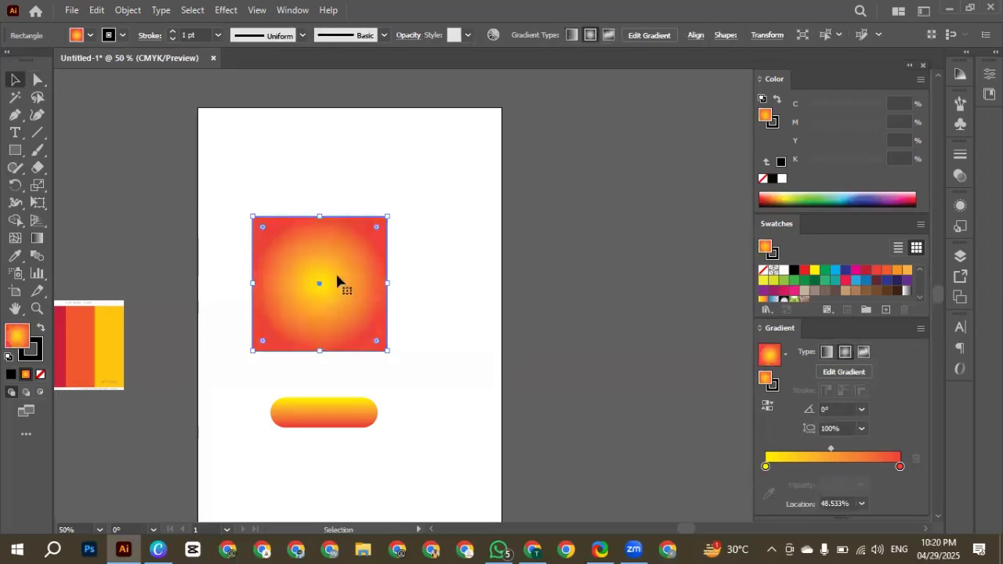
Step: Shift the square slightly, start its radial gradient near the upper-left corner toward the center, and undo the further redirection
{"action": "scroll", "coordinate": [317, 288], "scroll_direction": "up", "scroll_amount": 1}
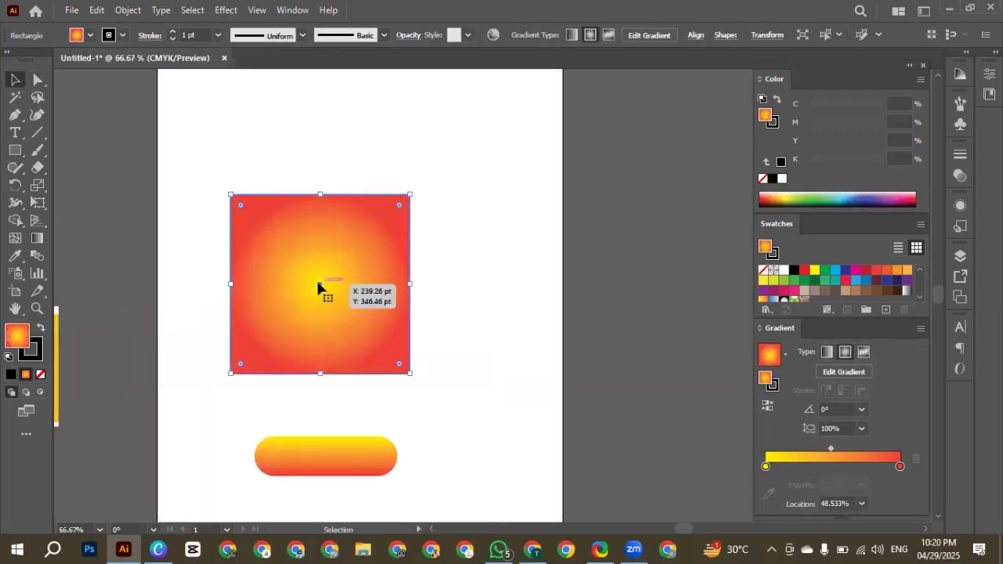
{"action": "left_click_drag", "start_coordinate": [318, 287], "coordinate": [342, 296]}
{"action": "left_click", "coordinate": [39, 238]}
{"action": "left_click", "coordinate": [337, 299]}
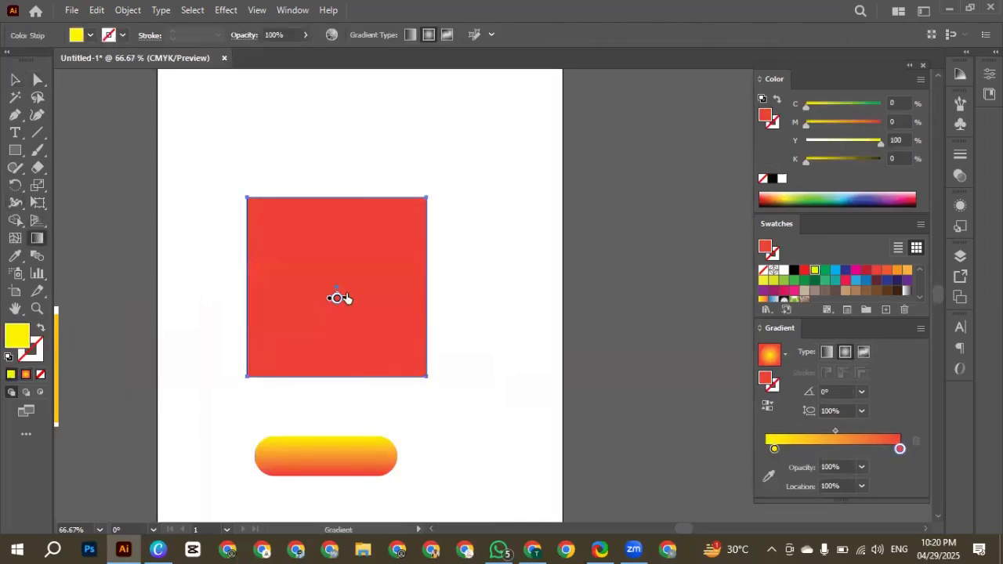
{"action": "left_click_drag", "start_coordinate": [257, 217], "coordinate": [314, 282]}
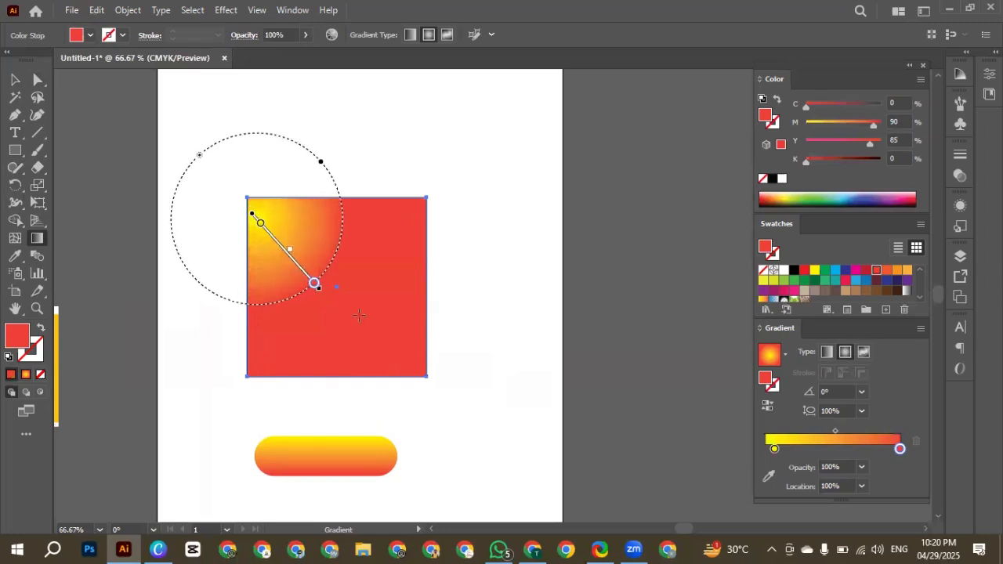
{"action": "left_click_drag", "start_coordinate": [351, 318], "coordinate": [415, 224]}
{"action": "key", "text": "ctrl+z"}
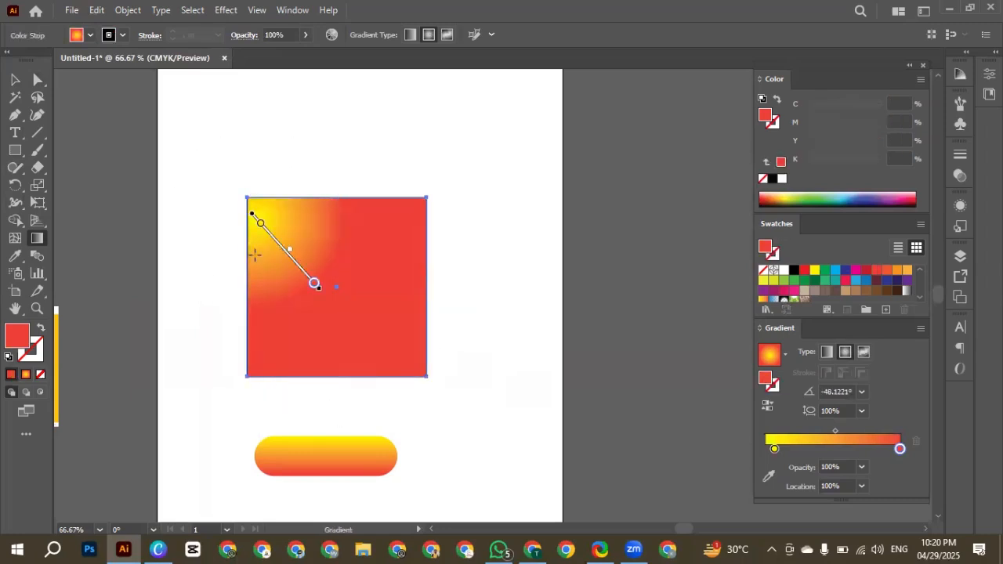
Step: Draw a circle about 274 pt in diameter to the right of the gradient square, overlapping the artboard's edge
{"action": "left_click_drag", "start_coordinate": [23, 150], "coordinate": [71, 185]}
{"action": "left_click_drag", "start_coordinate": [533, 177], "coordinate": [720, 365]}
{"action": "left_click", "coordinate": [585, 223]}
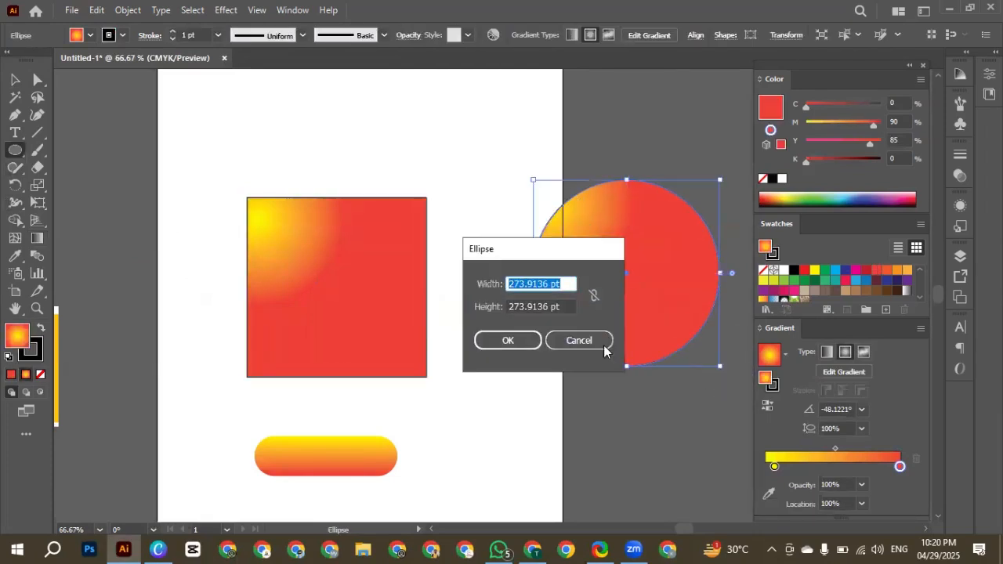
{"action": "left_click", "coordinate": [577, 340]}
Step: Redirect the circle's radial gradient so it starts near the upper-left edge and extends toward the lower right
{"action": "left_click", "coordinate": [39, 239]}
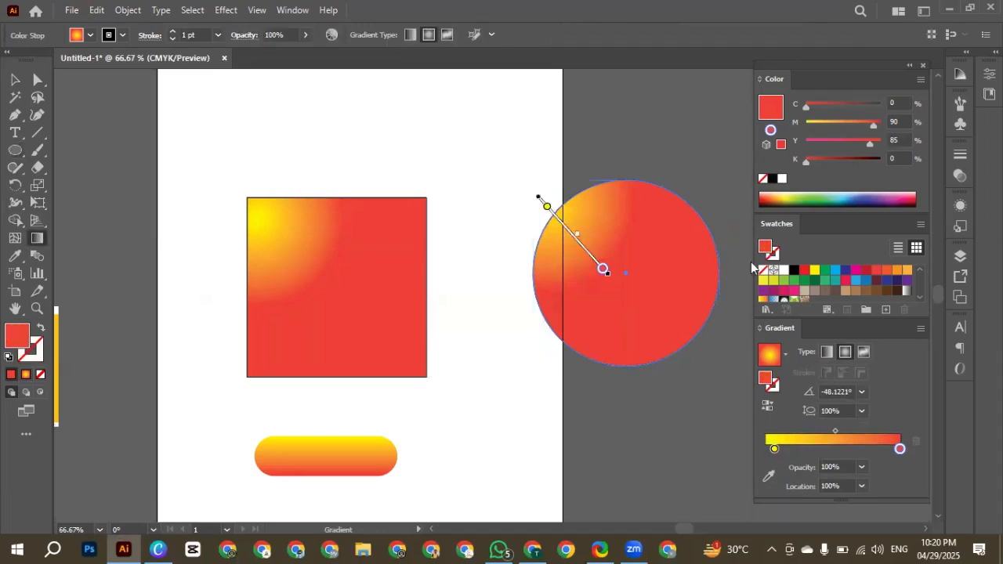
{"action": "left_click", "coordinate": [600, 267]}
{"action": "left_click_drag", "start_coordinate": [641, 263], "coordinate": [738, 354]}
{"action": "mouse_move", "coordinate": [563, 213]}
{"action": "left_mouse_down"}
{"action": "mouse_move", "coordinate": [616, 271]}
{"action": "mouse_move", "coordinate": [577, 246]}
{"action": "mouse_move", "coordinate": [663, 343]}
{"action": "left_mouse_up"}
Step: Move the circle up and right off the artboard, remove its stroke and deselect it
{"action": "left_click", "coordinate": [14, 79]}
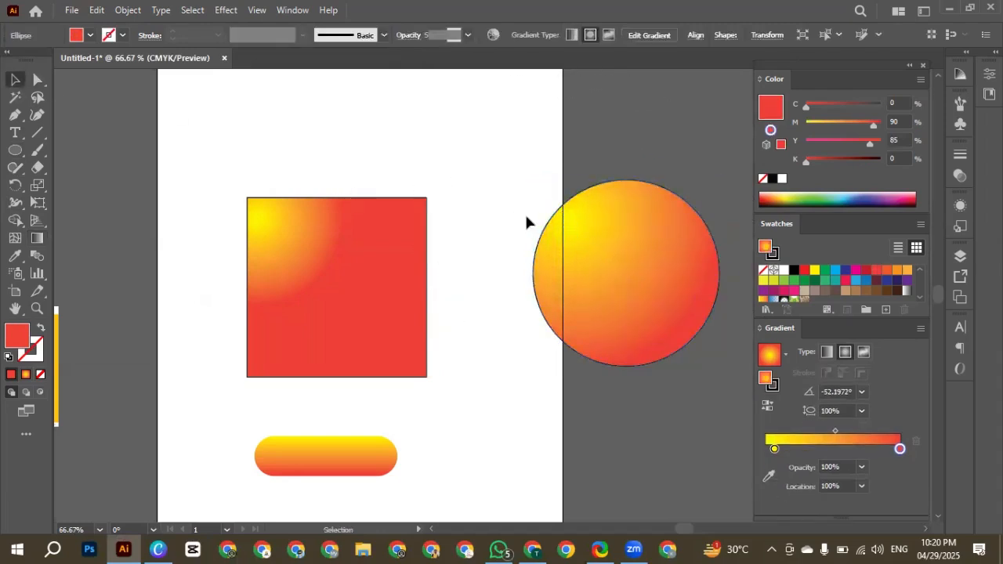
{"action": "scroll", "coordinate": [610, 278], "scroll_direction": "down", "scroll_amount": 1}
{"action": "left_click_drag", "start_coordinate": [615, 276], "coordinate": [668, 252]}
{"action": "scroll", "coordinate": [131, 355], "scroll_direction": "right", "scroll_amount": 2}
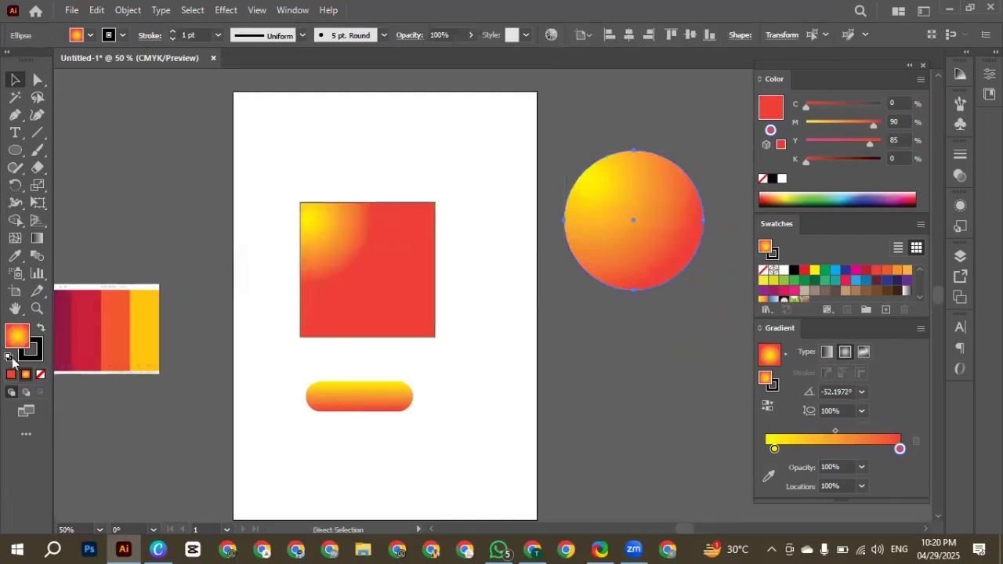
{"action": "left_click", "coordinate": [30, 355]}
{"action": "left_click", "coordinate": [40, 374]}
{"action": "left_click", "coordinate": [572, 381]}
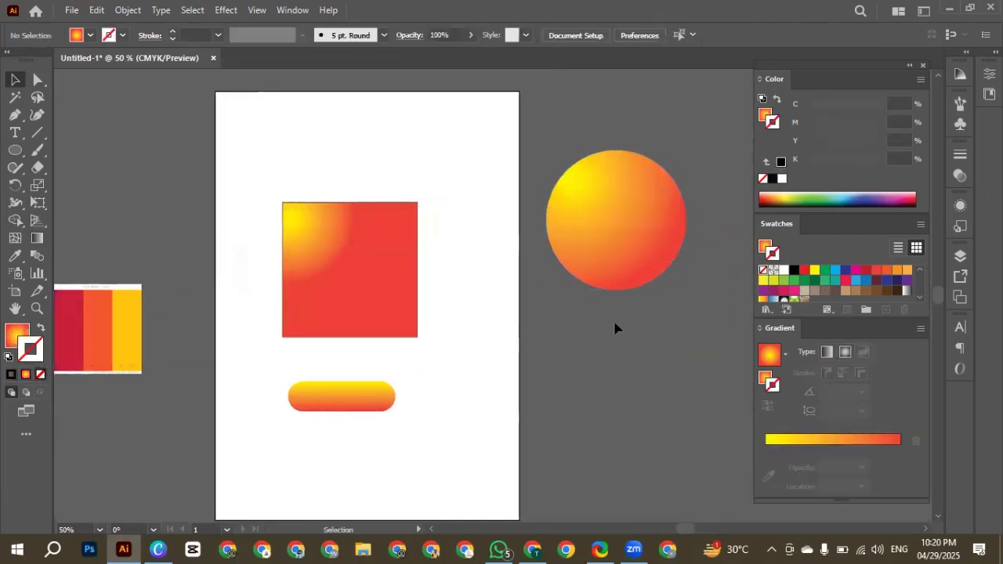
Step: Reposition the circle in the empty canvas area to the right of the artboard
{"action": "scroll", "coordinate": [540, 233], "scroll_direction": "right", "scroll_amount": 1}
{"action": "left_click_drag", "start_coordinate": [541, 234], "coordinate": [582, 245]}
{"action": "key", "text": "ctrl+equal"}
{"action": "left_click", "coordinate": [642, 365]}
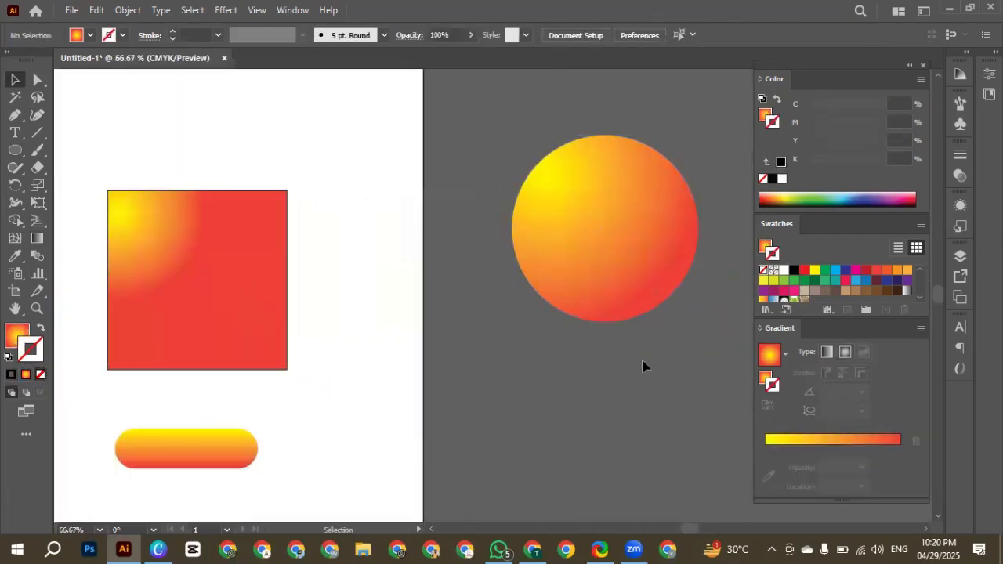
{"action": "scroll", "coordinate": [662, 293], "scroll_direction": "right", "scroll_amount": 1}
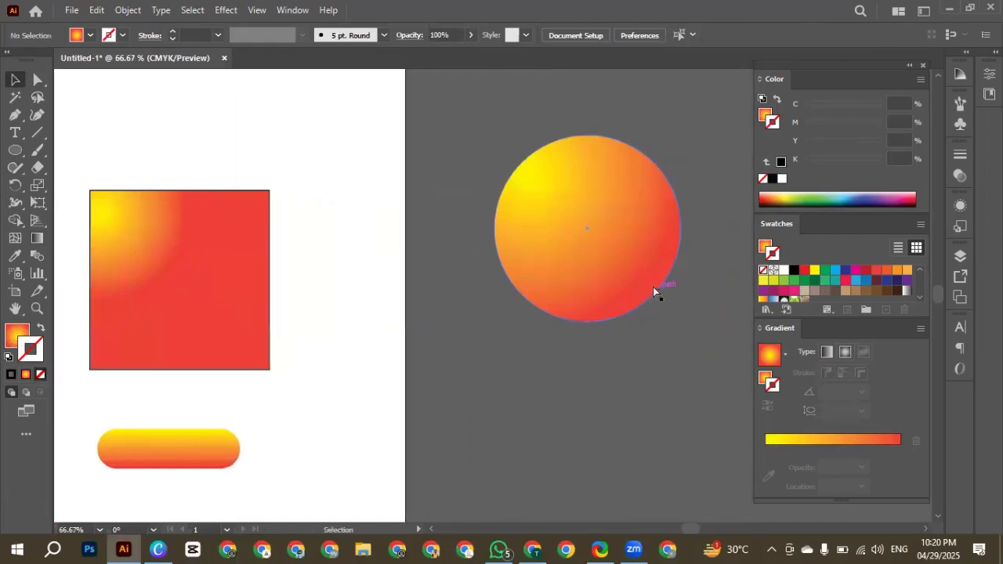
{"action": "scroll", "coordinate": [656, 290], "scroll_direction": "right", "scroll_amount": 2}
{"action": "key", "text": "ctrl+minus"}
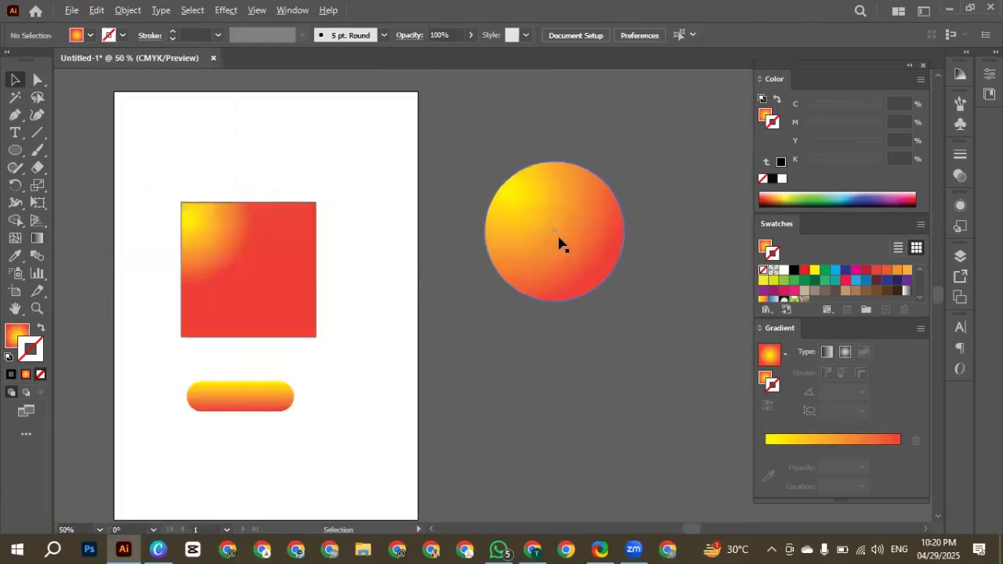
{"action": "left_click_drag", "start_coordinate": [498, 221], "coordinate": [539, 216]}
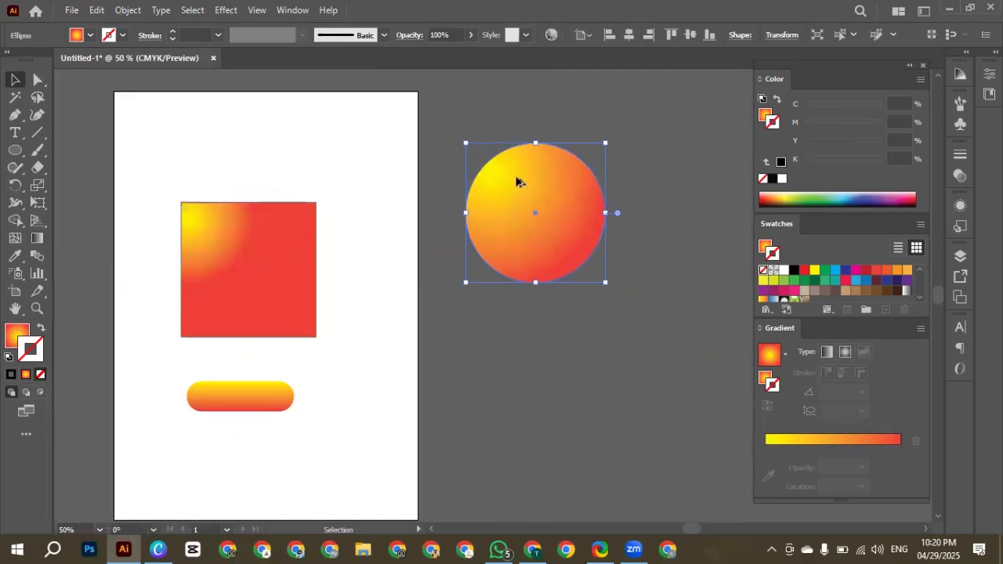
{"action": "scroll", "coordinate": [517, 174], "scroll_direction": "up", "scroll_amount": 2}
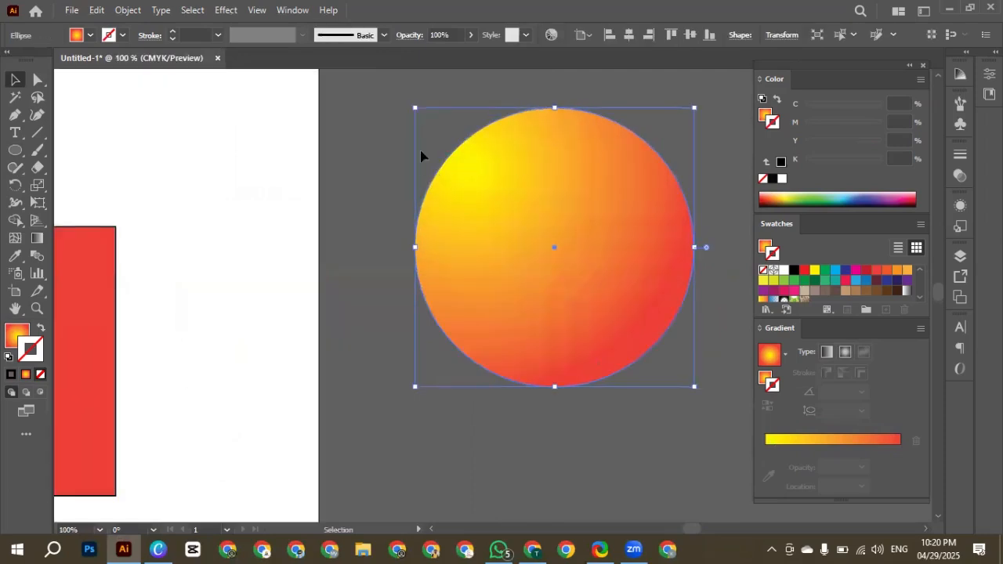
{"action": "scroll", "coordinate": [439, 182], "scroll_direction": "down", "scroll_amount": 2}
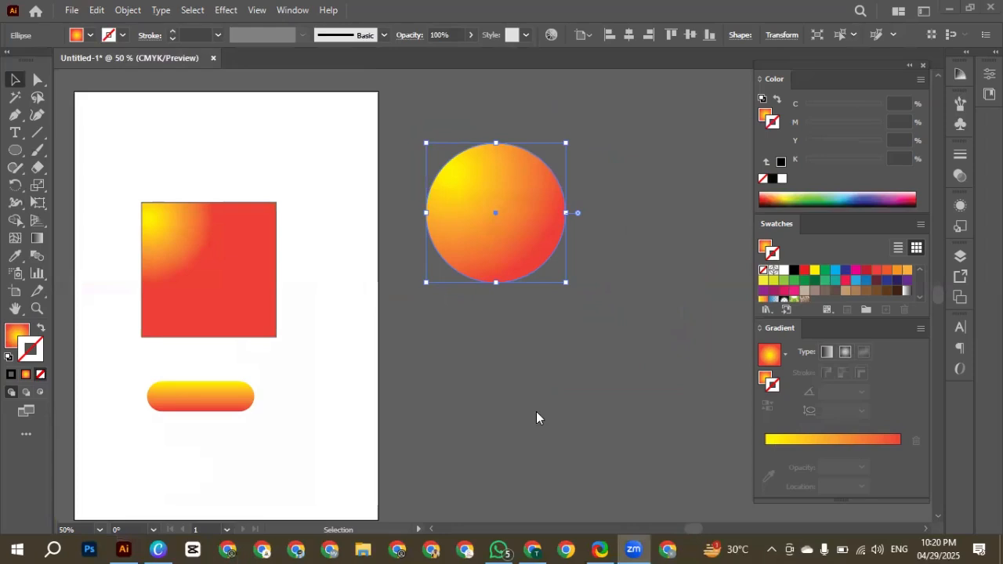
Step: Annotate the circle with arrows, outlines and handwritten labels for the shadow at its lower right and the highlight at its upper left
{"action": "left_click_drag", "start_coordinate": [299, 91], "coordinate": [398, 141]}
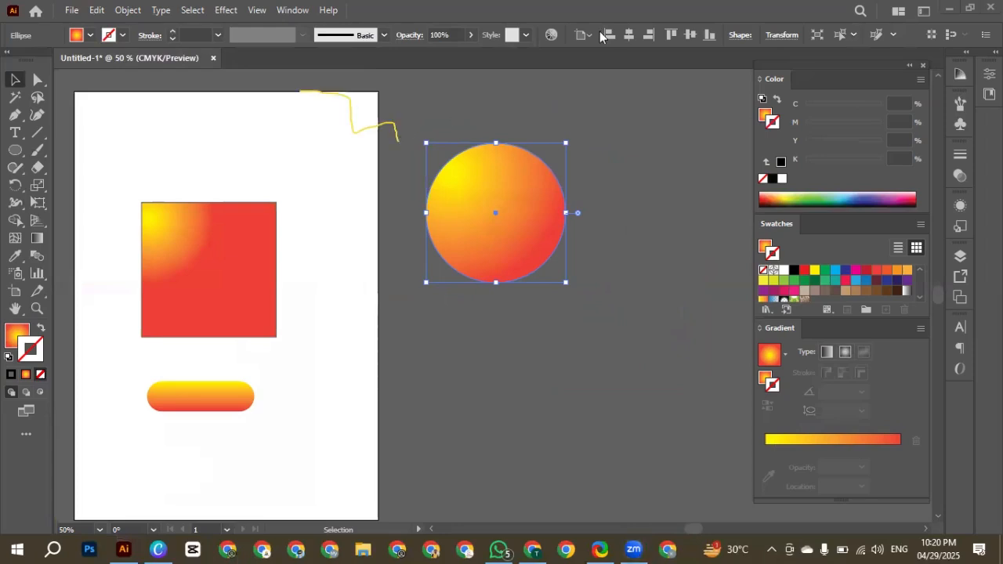
{"action": "left_click_drag", "start_coordinate": [337, 87], "coordinate": [409, 134]}
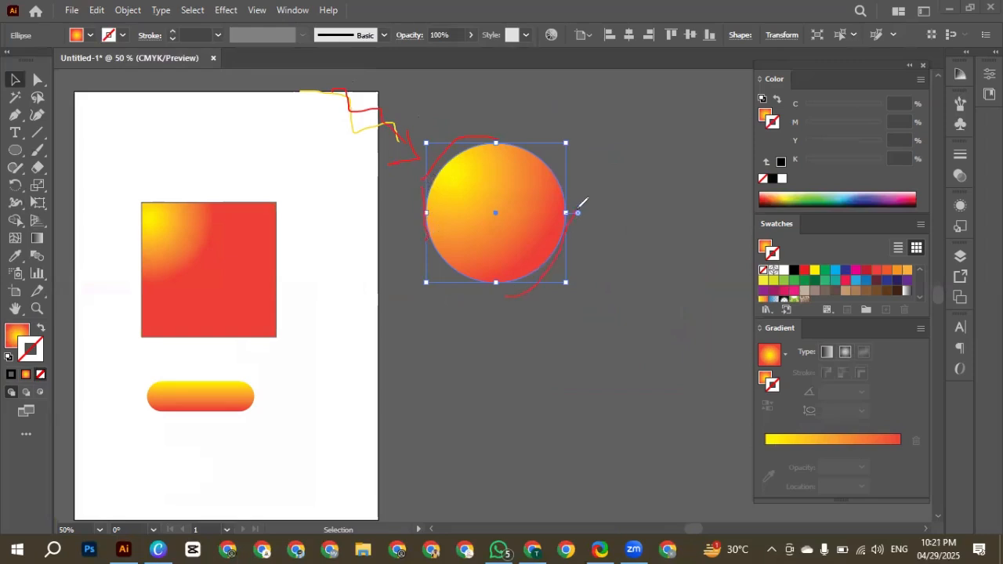
{"action": "left_click_drag", "start_coordinate": [627, 277], "coordinate": [673, 258]}
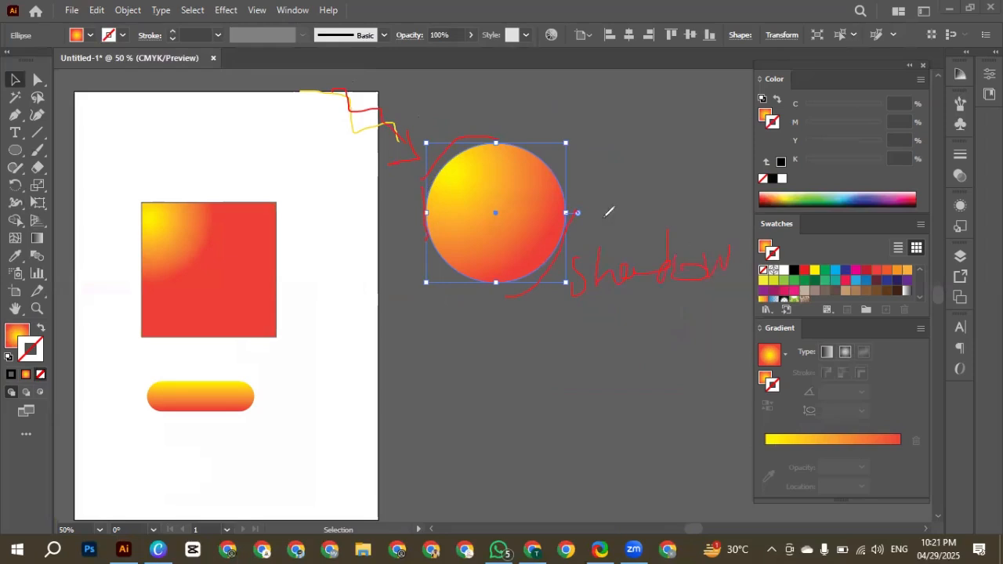
{"action": "left_click_drag", "start_coordinate": [374, 229], "coordinate": [403, 358]}
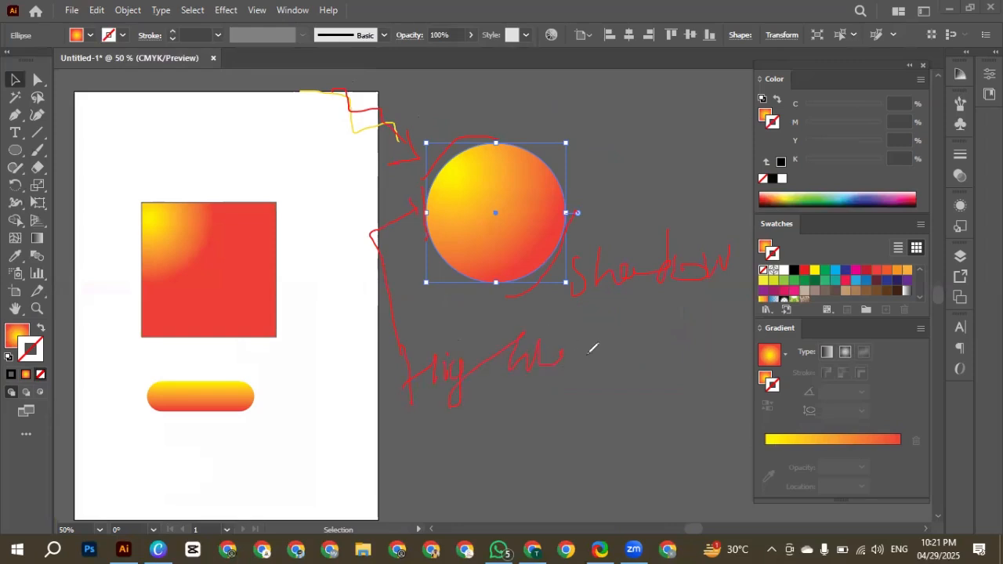
{"action": "mouse_move", "coordinate": [593, 348]}
{"action": "left_mouse_down"}
{"action": "mouse_move", "coordinate": [638, 372]}
{"action": "mouse_move", "coordinate": [647, 388]}
{"action": "mouse_move", "coordinate": [663, 339]}
{"action": "left_mouse_up"}
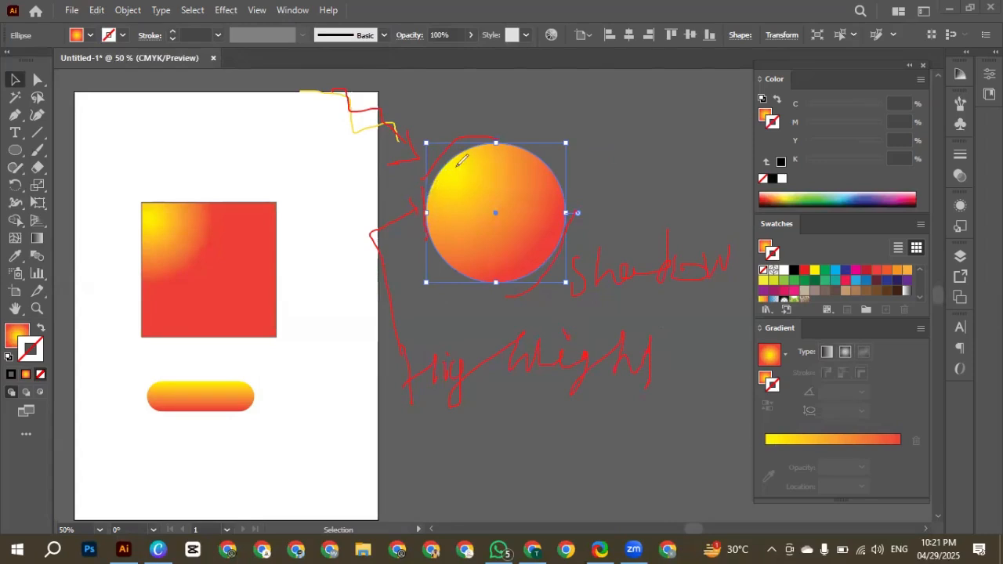
{"action": "mouse_move", "coordinate": [454, 166]}
{"action": "left_mouse_down"}
{"action": "mouse_move", "coordinate": [452, 198]}
{"action": "mouse_move", "coordinate": [474, 194]}
{"action": "mouse_move", "coordinate": [482, 169]}
{"action": "mouse_move", "coordinate": [451, 186]}
{"action": "left_mouse_up"}
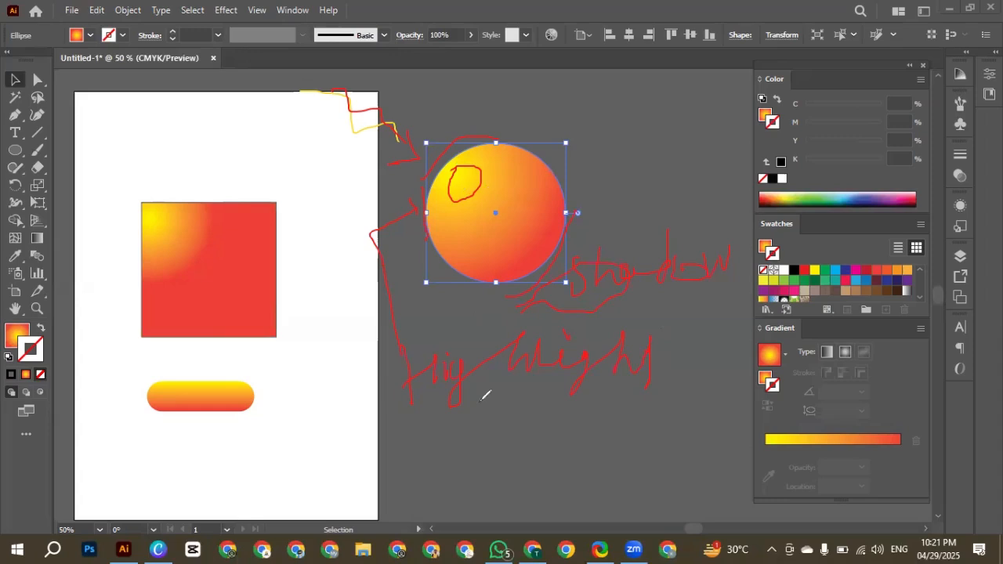
{"action": "left_click_drag", "start_coordinate": [300, 115], "coordinate": [430, 167]}
Step: Undo all the handwritten annotation strokes around the circle
{"action": "key", "text": "ctrl+z"}
{"action": "key", "text": "ctrl+z"}
{"action": "key", "text": "ctrl+z"}
{"action": "key", "text": "ctrl+z"}
{"action": "key", "text": "ctrl+z"}
{"action": "key", "text": "ctrl+z"}
{"action": "key", "text": "ctrl+z"}
{"action": "key", "text": "ctrl+z"}
{"action": "key", "text": "ctrl+z"}
{"action": "key", "text": "ctrl+z"}
{"action": "key", "text": "ctrl+z"}
{"action": "key", "text": "ctrl+z"}
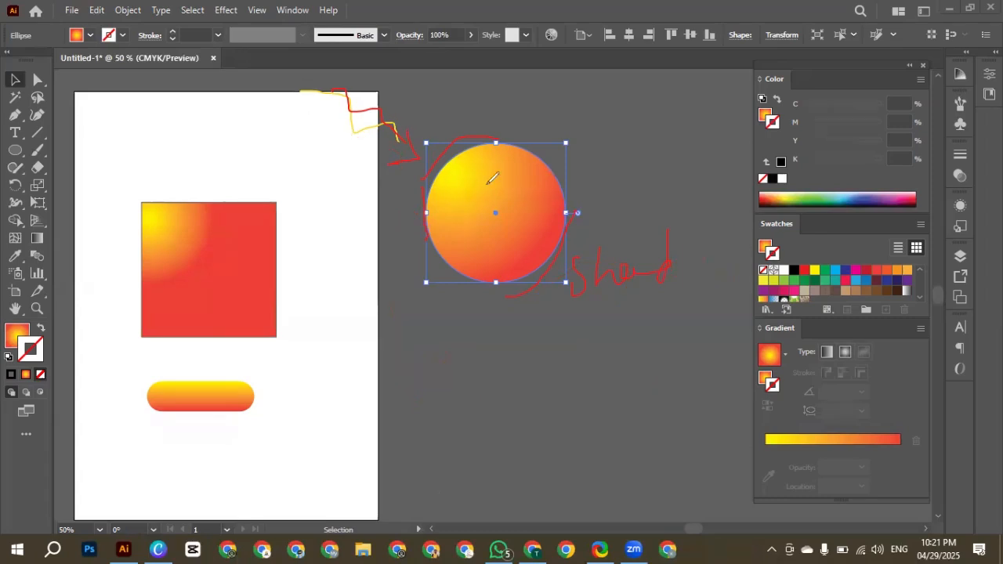
{"action": "key", "text": "ctrl+z"}
{"action": "key", "text": "ctrl+z"}
{"action": "key", "text": "ctrl+z"}
{"action": "key", "text": "ctrl+z"}
{"action": "key", "text": "ctrl+z"}
{"action": "key", "text": "ctrl+z"}
{"action": "key", "text": "ctrl+z"}
{"action": "key", "text": "ctrl+z"}
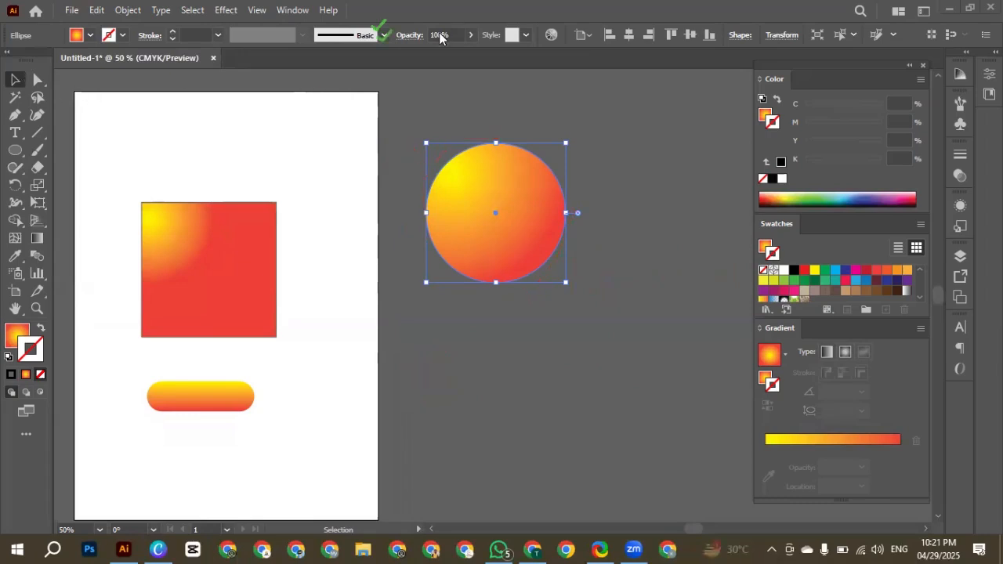
Step: Select the gradient square, make its fill active and change its gradient type to freeform
{"action": "left_click", "coordinate": [382, 125]}
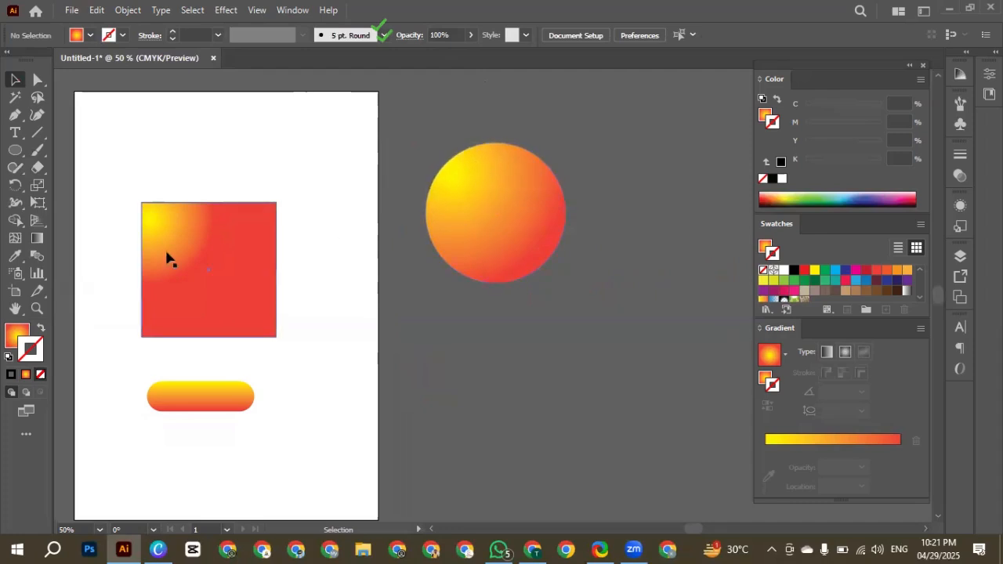
{"action": "left_click", "coordinate": [204, 279]}
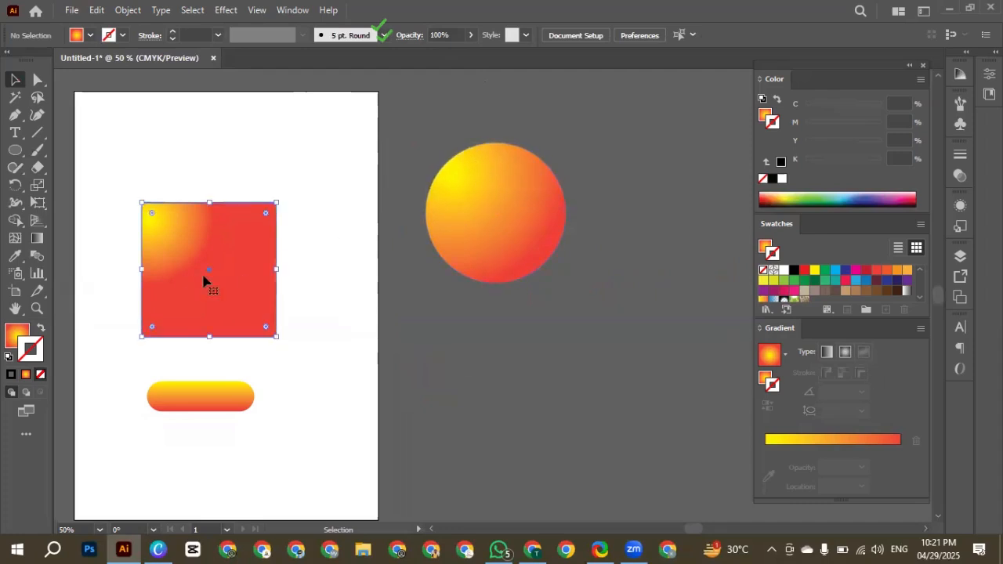
{"action": "left_click", "coordinate": [37, 238]}
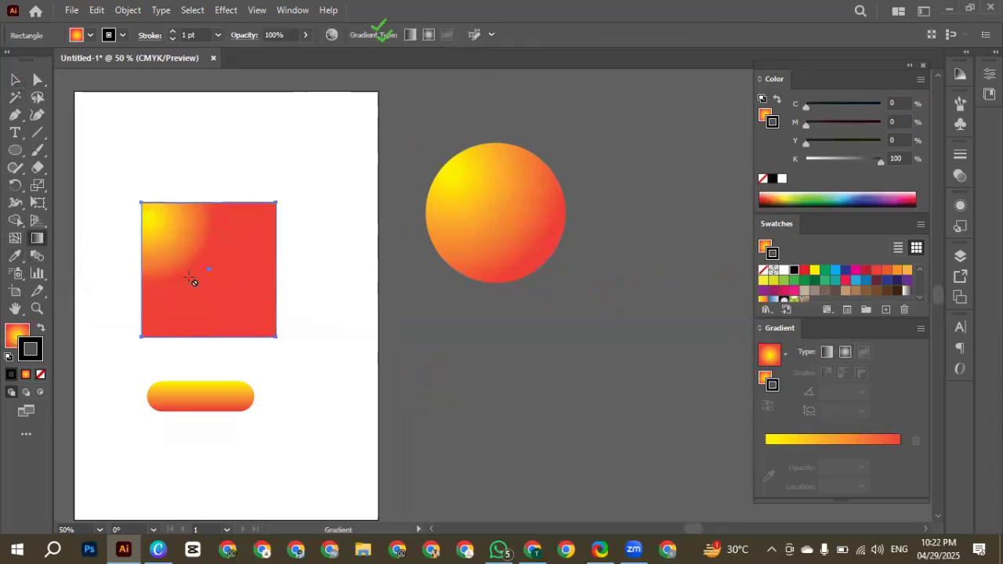
{"action": "left_click", "coordinate": [15, 337]}
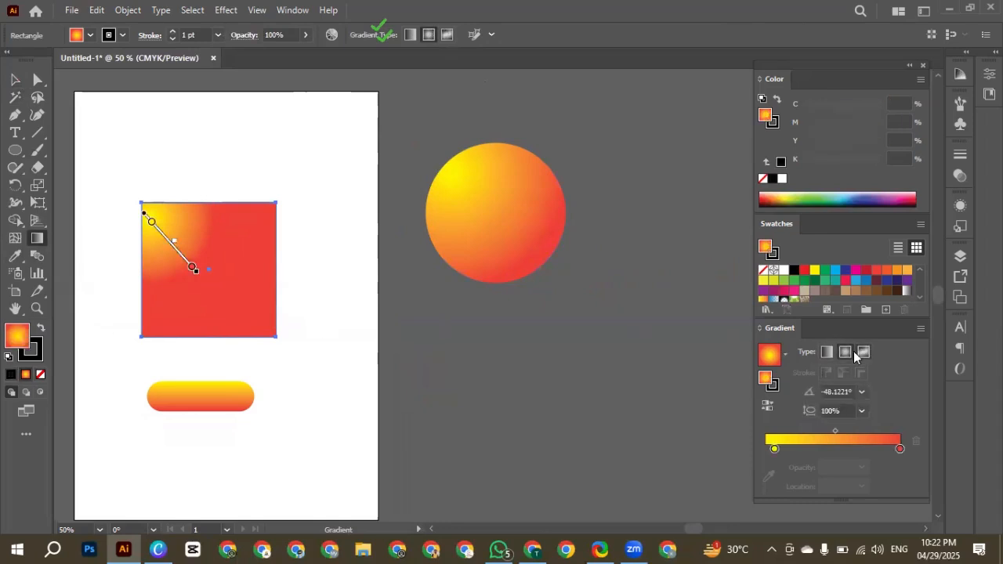
{"action": "left_click", "coordinate": [863, 354]}
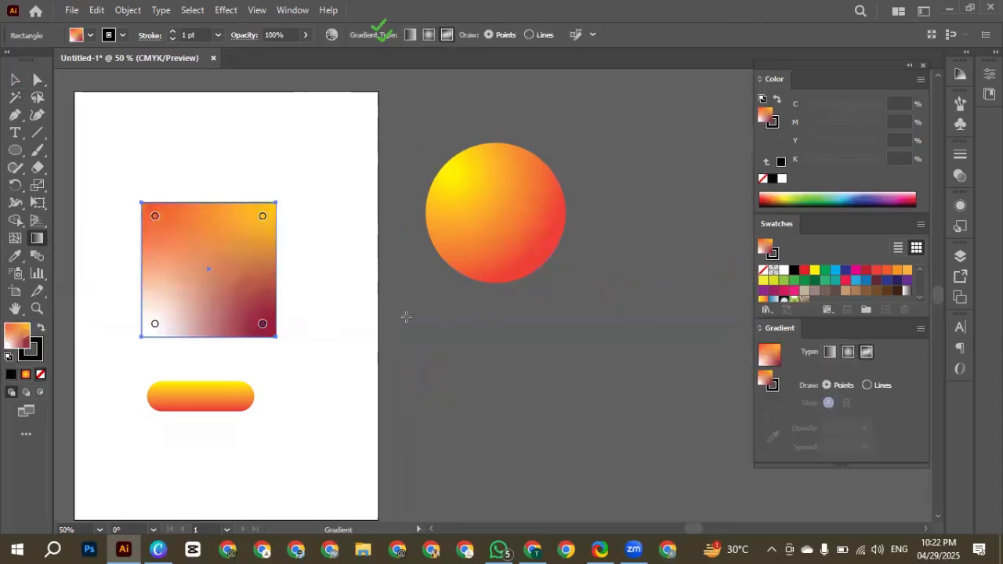
Step: Color the square's upper-left gradient stop golden yellow and its upper-right stop orange, matching the palette image
{"action": "scroll", "coordinate": [221, 280], "scroll_direction": "down", "scroll_amount": 3}
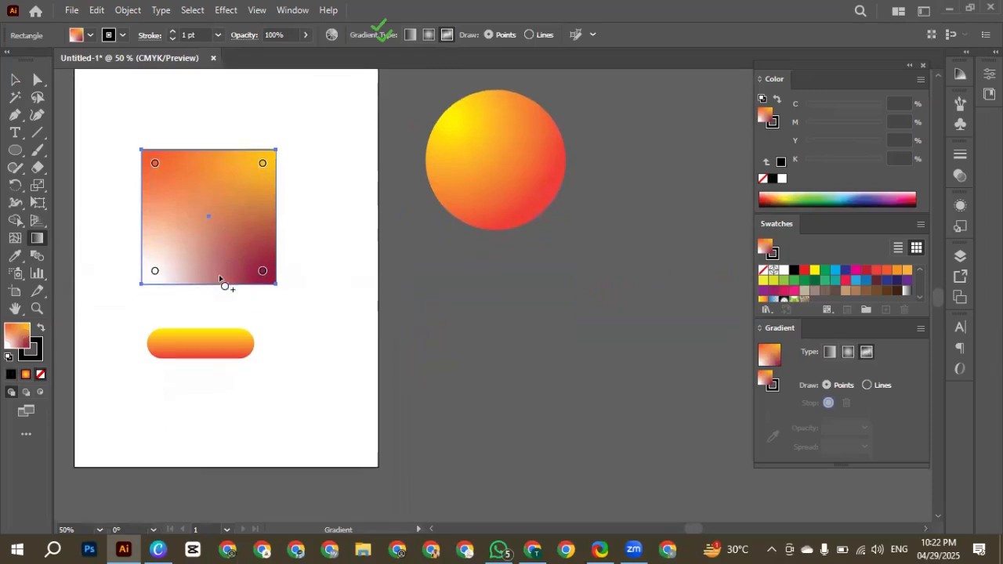
{"action": "scroll", "coordinate": [213, 291], "scroll_direction": "left", "scroll_amount": 5}
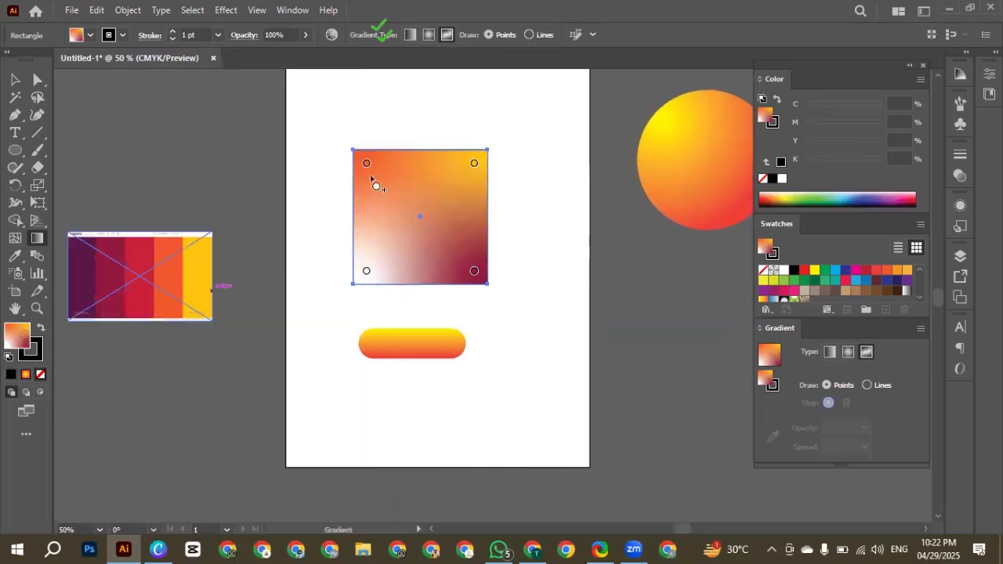
{"action": "left_click", "coordinate": [366, 163]}
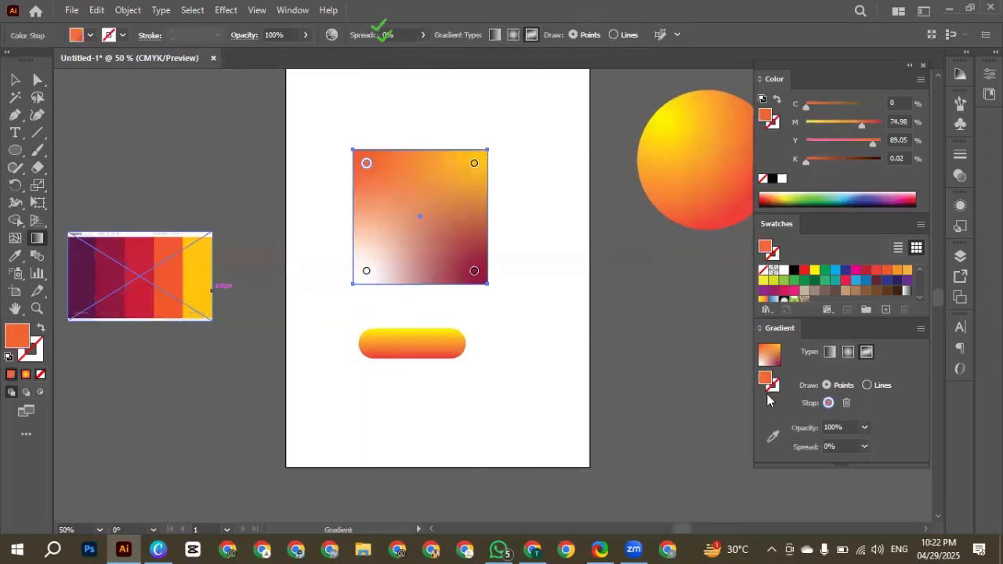
{"action": "left_click", "coordinate": [773, 436]}
{"action": "left_click", "coordinate": [447, 170]}
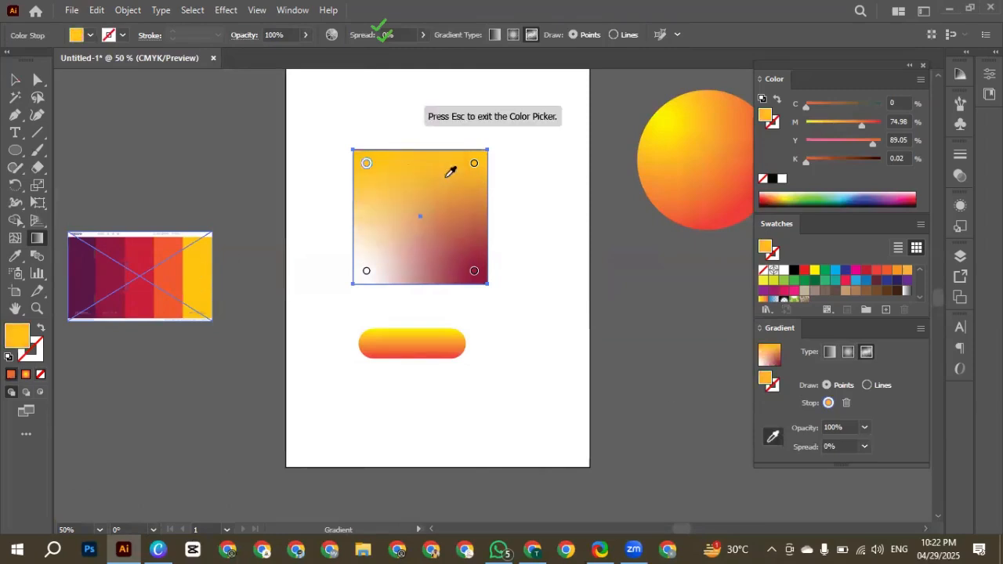
{"action": "left_click", "coordinate": [474, 163]}
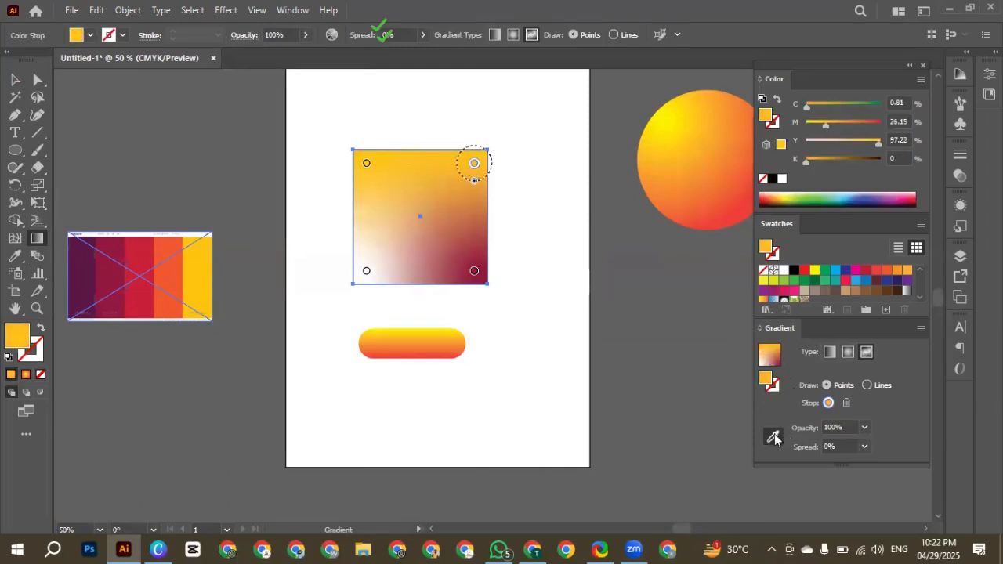
{"action": "left_click", "coordinate": [174, 279]}
Step: Color the square's lower-right gradient stop crimson and its lower-left stop plum, sampled from the palette image
{"action": "left_click", "coordinate": [474, 270]}
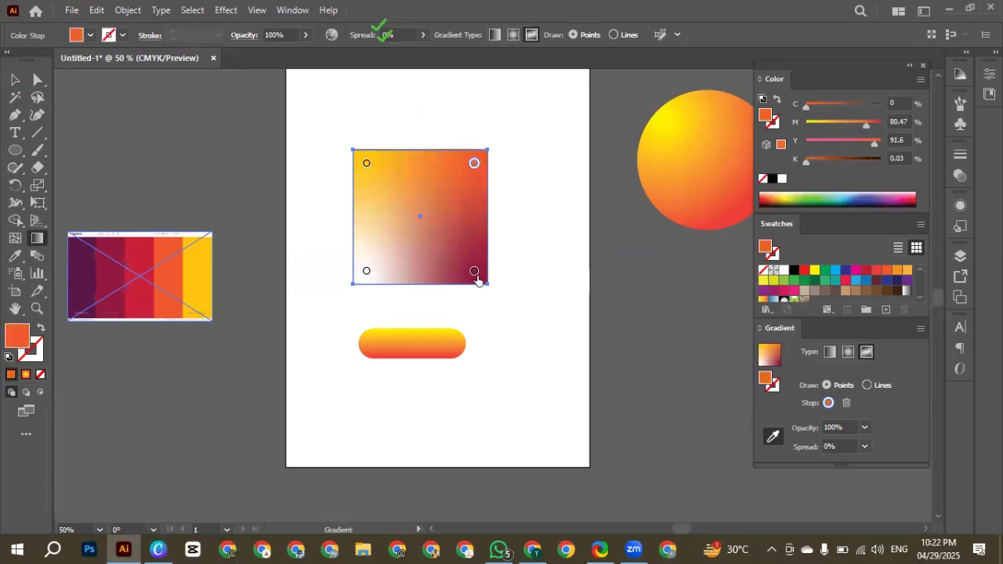
{"action": "left_click", "coordinate": [141, 292]}
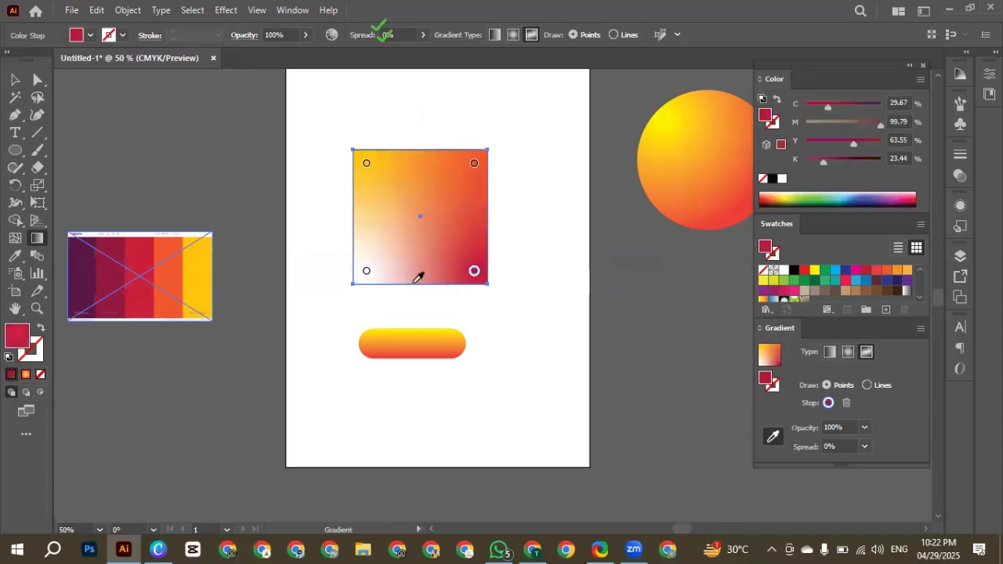
{"action": "left_click", "coordinate": [366, 271]}
{"action": "left_click", "coordinate": [111, 295]}
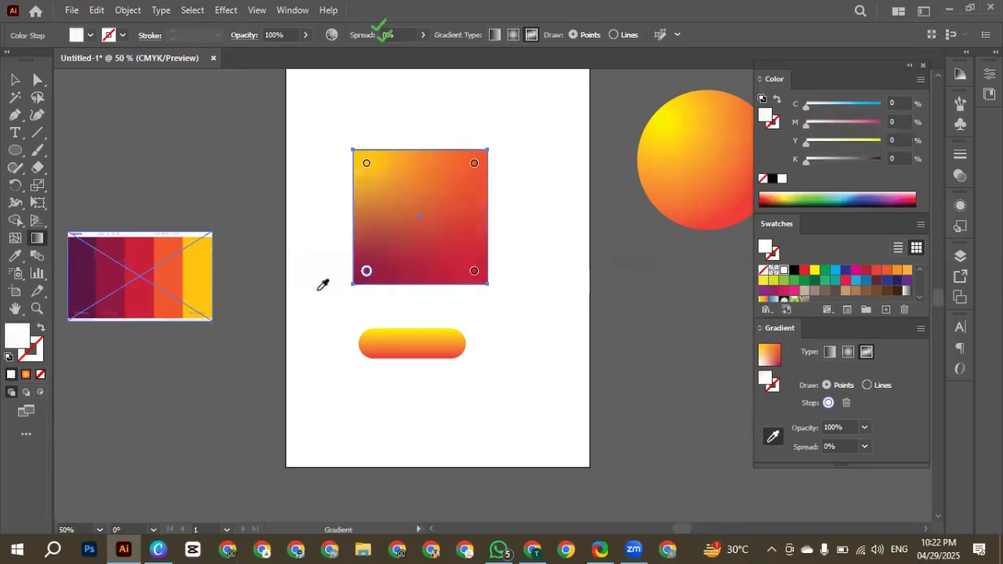
Step: Move the square's lower-left and upper-right gradient stops toward the center, and recolor the upper one with red sampled from the square
{"action": "left_click_drag", "start_coordinate": [366, 271], "coordinate": [404, 237]}
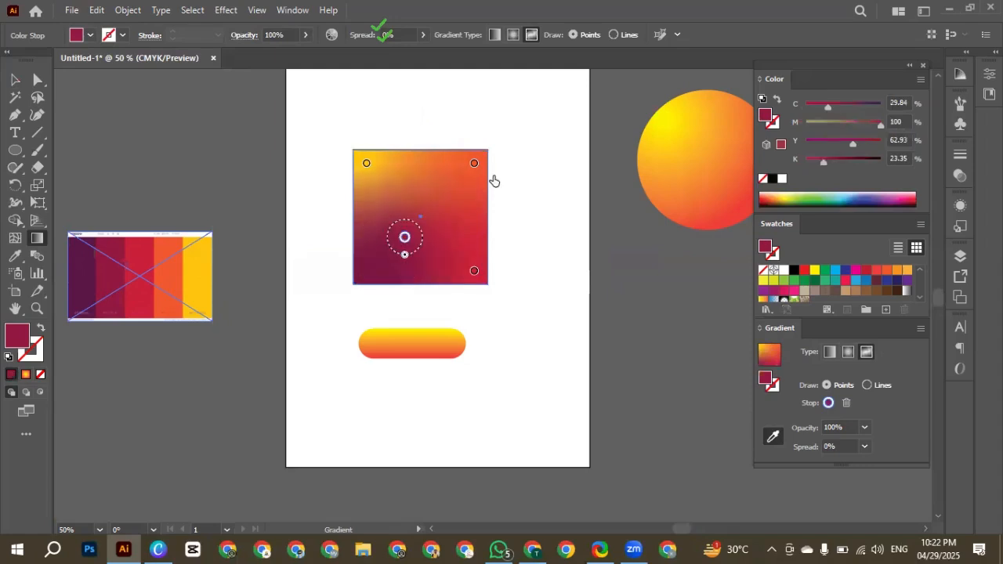
{"action": "left_click_drag", "start_coordinate": [474, 163], "coordinate": [420, 195]}
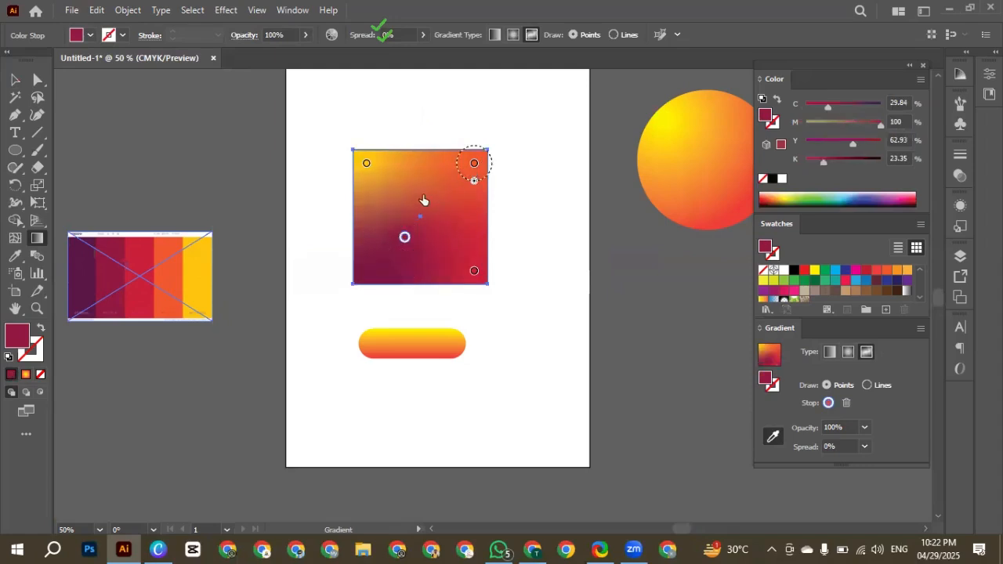
{"action": "left_click", "coordinate": [468, 203]}
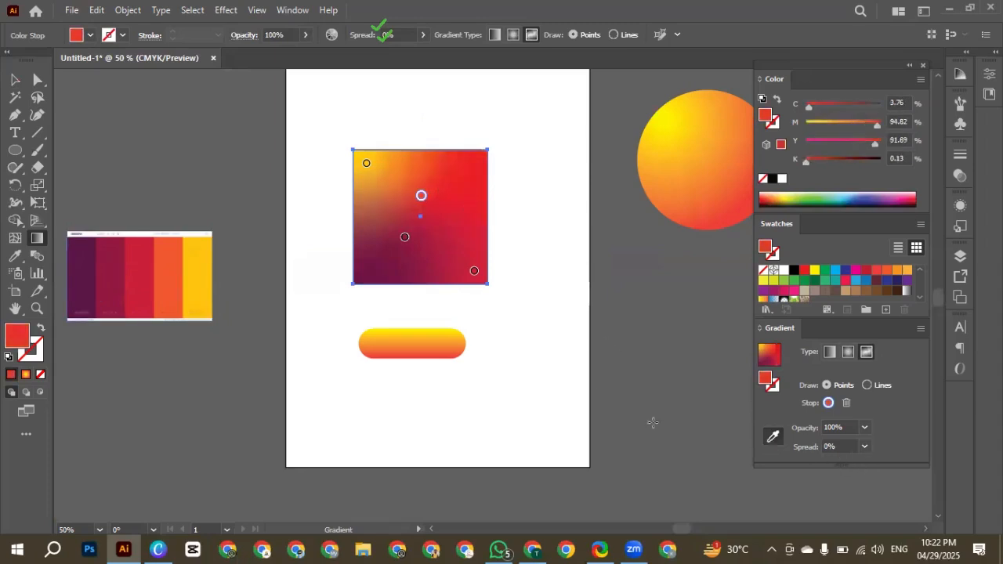
Step: Add a freeform gradient stop right of the square's center and color it dark purple sampled from the palette image
{"action": "left_click", "coordinate": [457, 224]}
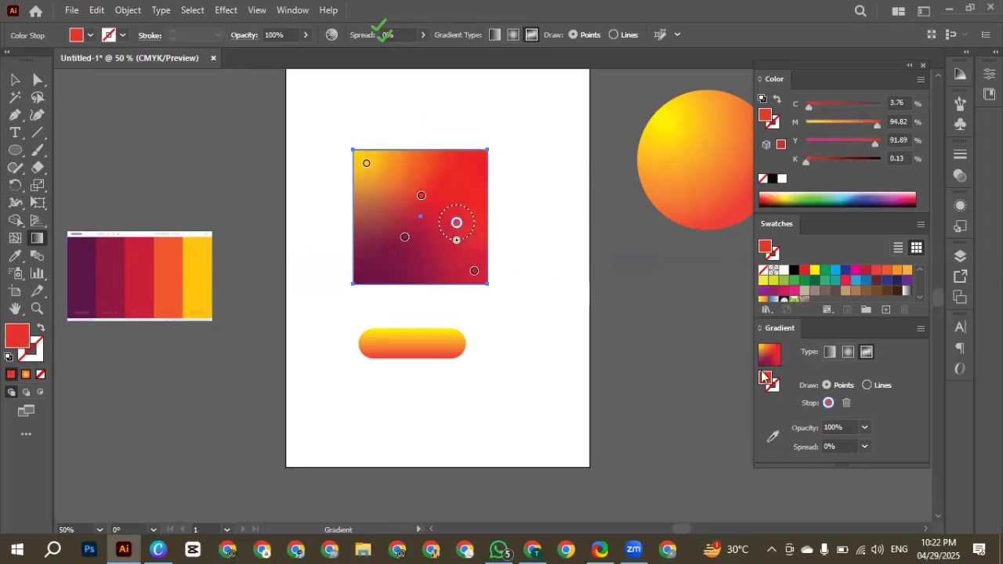
{"action": "left_click", "coordinate": [773, 436]}
{"action": "left_click", "coordinate": [85, 271]}
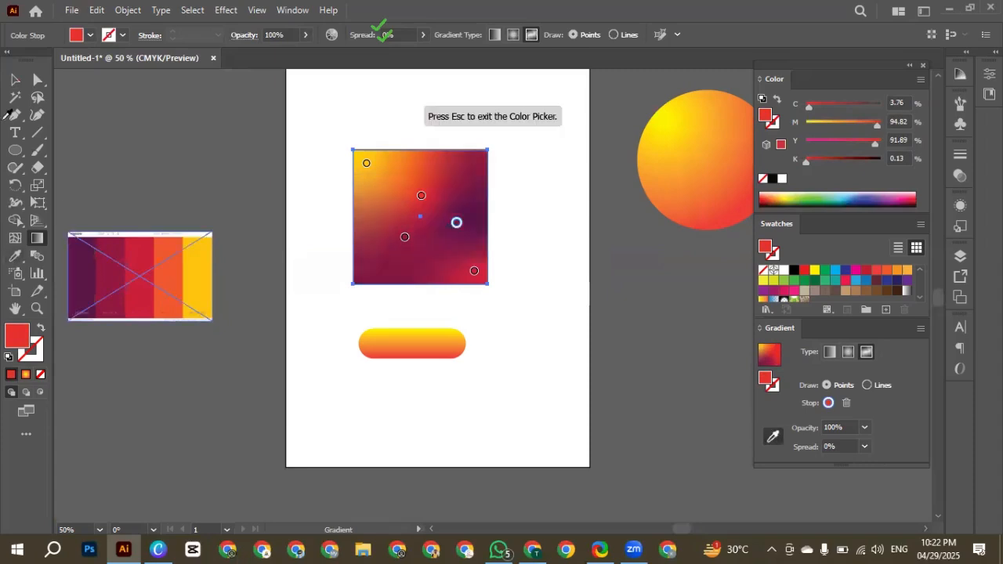
{"action": "key", "text": "Escape"}
{"action": "left_click", "coordinate": [501, 228]}
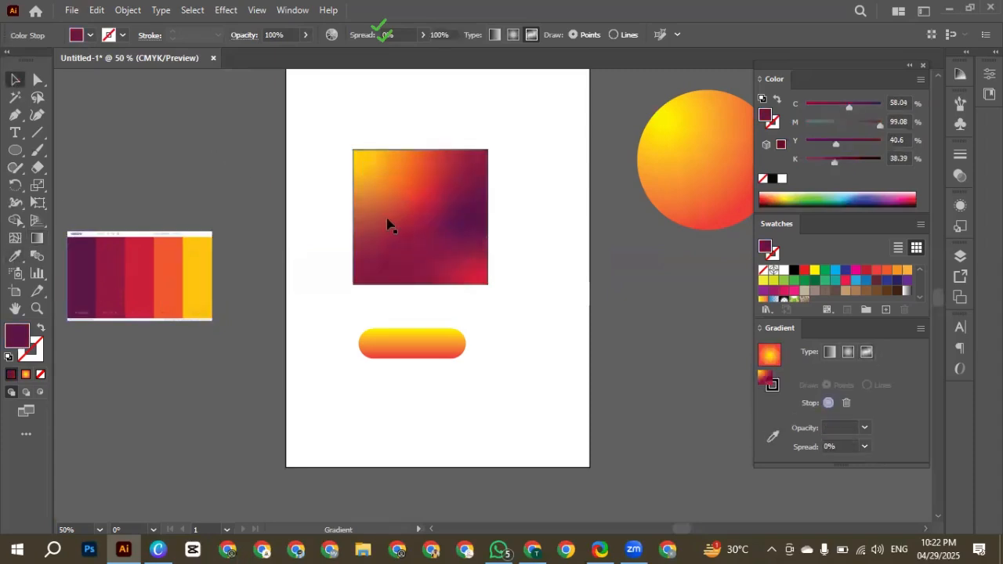
Step: Move the gradient square off the artboard below the palette image, and return it to the artboard
{"action": "scroll", "coordinate": [281, 220], "scroll_direction": "down", "scroll_amount": 1}
{"action": "left_click_drag", "start_coordinate": [341, 239], "coordinate": [164, 381]}
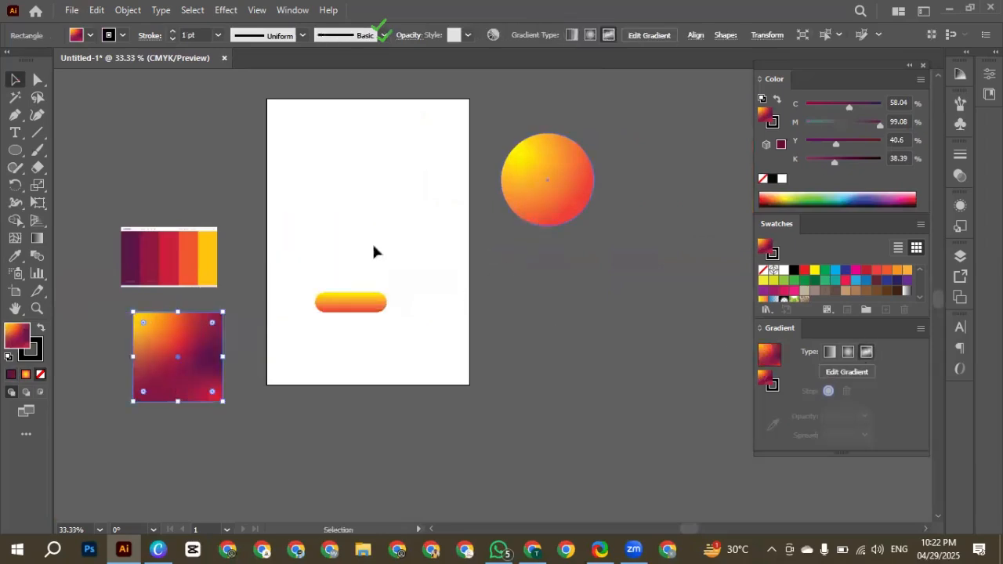
{"action": "left_click_drag", "start_coordinate": [183, 326], "coordinate": [347, 180]}
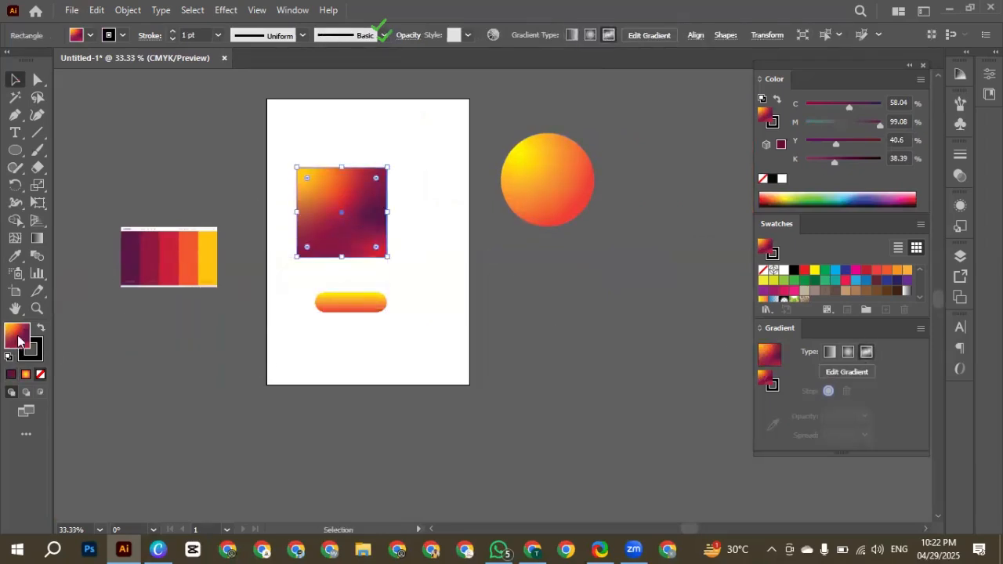
Step: Replace the square's freeform gradient fill with the solid dark purple color and reselect the square
{"action": "left_click", "coordinate": [15, 376]}
{"action": "left_click", "coordinate": [205, 131]}
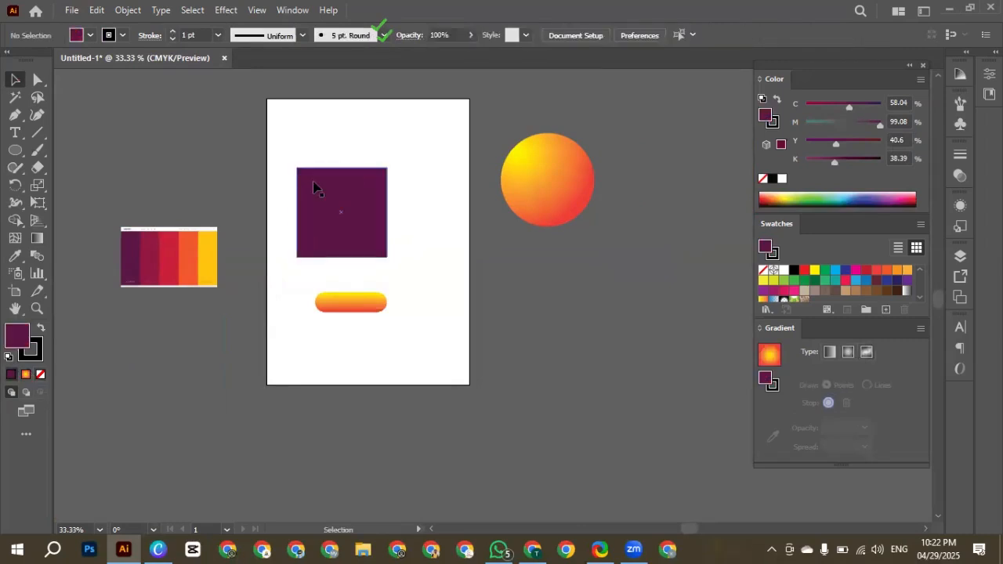
{"action": "scroll", "coordinate": [314, 181], "scroll_direction": "up", "scroll_amount": 1}
{"action": "left_click", "coordinate": [306, 252]}
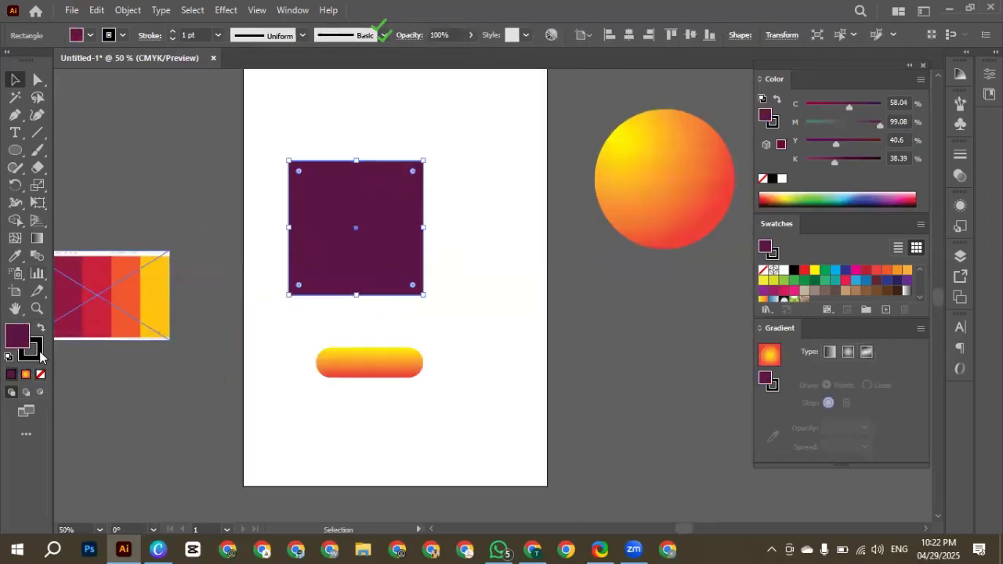
Step: Set the square's stroke weight to 12 pt, make its stroke active with the Gradient tool, and undo the weight change
{"action": "left_click", "coordinate": [218, 31]}
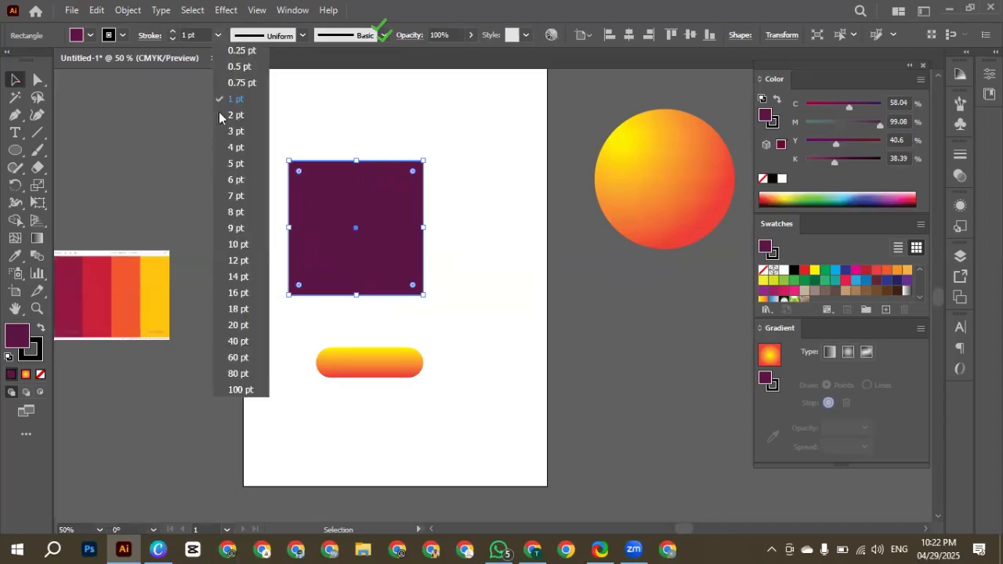
{"action": "left_click", "coordinate": [223, 259]}
{"action": "left_click", "coordinate": [233, 184]}
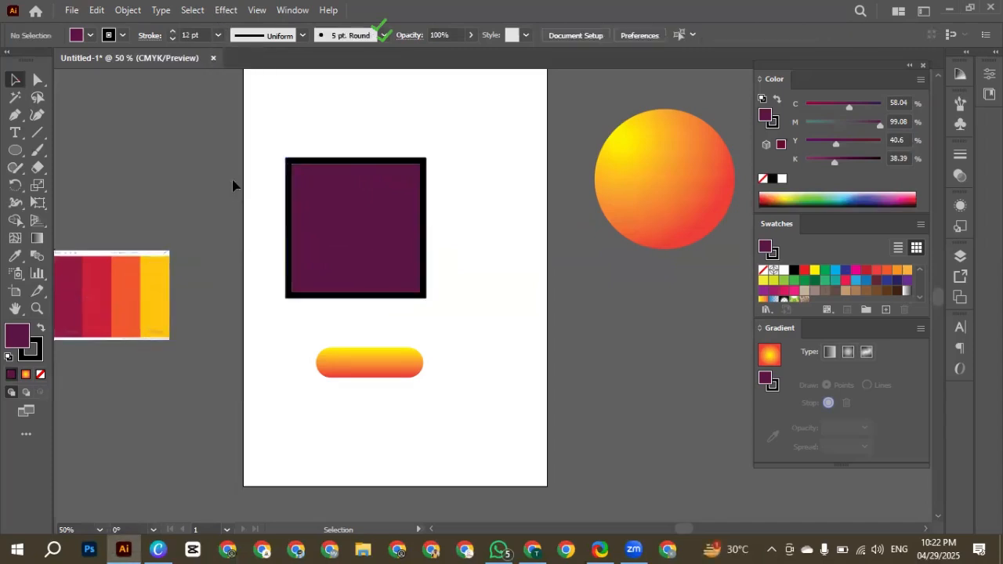
{"action": "left_click", "coordinate": [291, 212]}
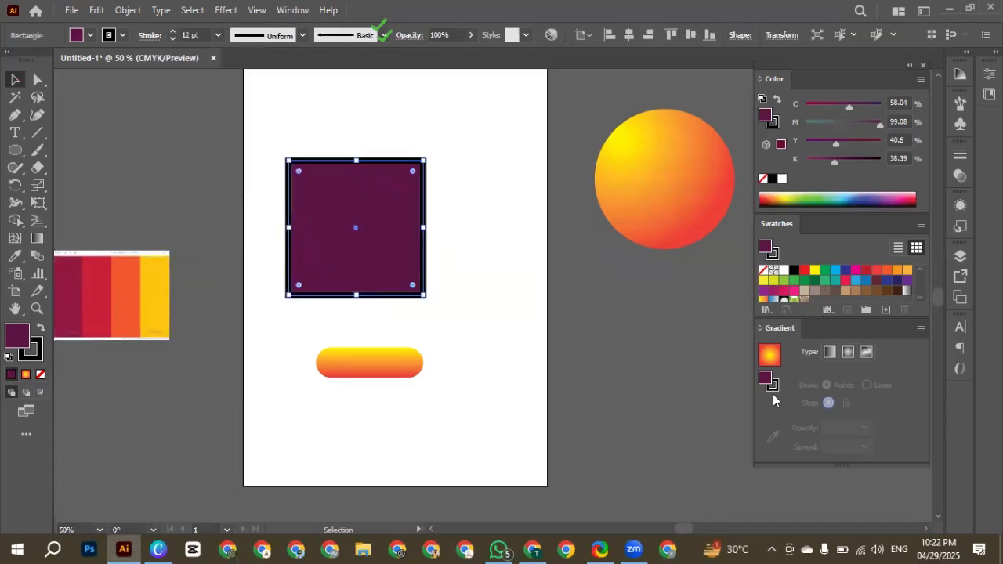
{"action": "left_click", "coordinate": [37, 239]}
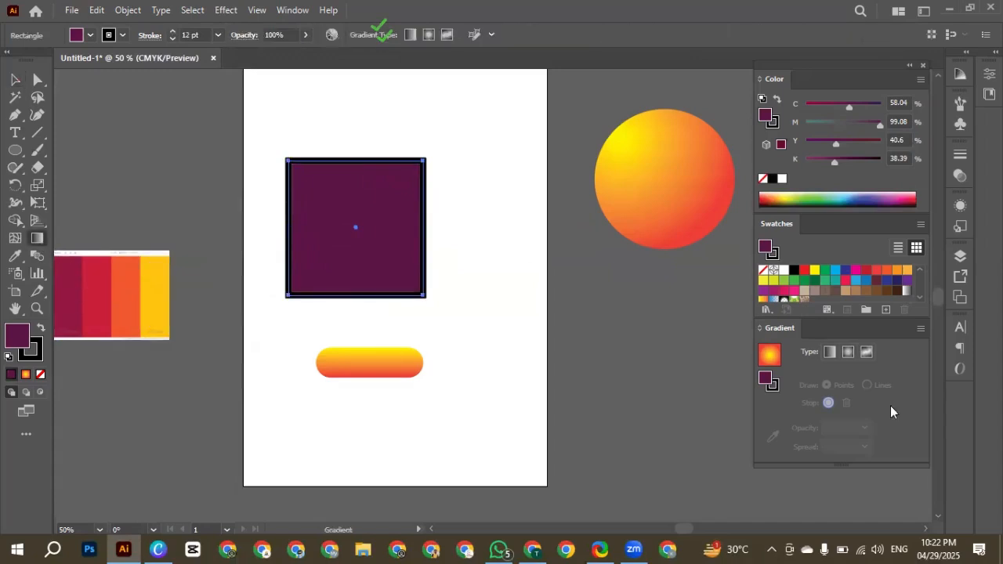
{"action": "left_click", "coordinate": [774, 384]}
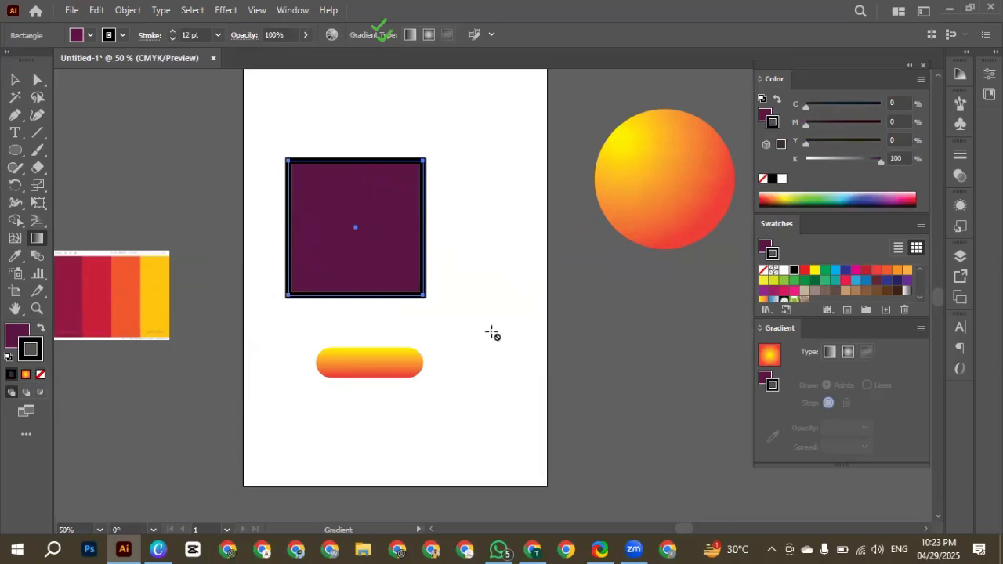
{"action": "key", "text": "ctrl+z"}
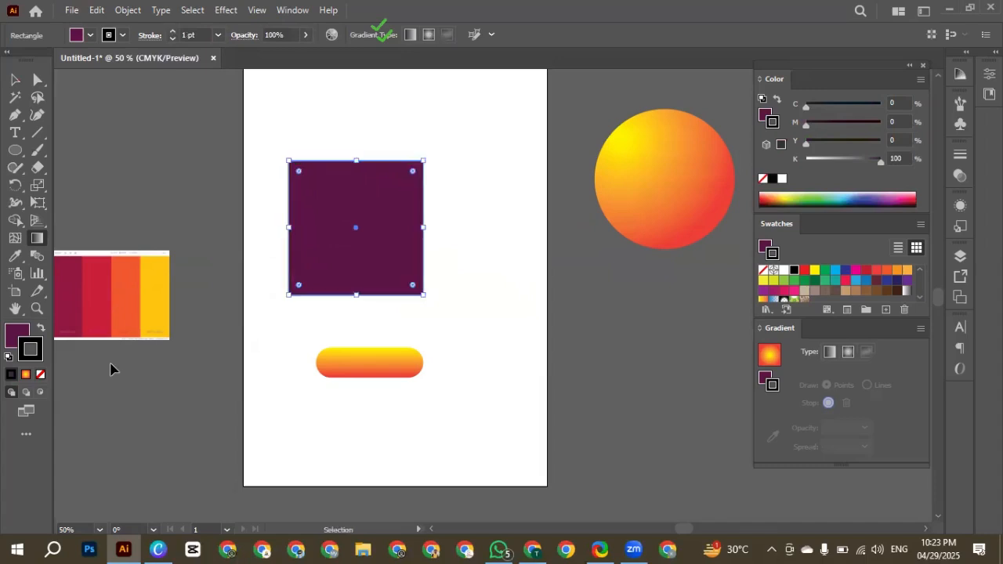
Step: Fill the square with the yellow-to-red radial gradient and swap it with the black stroke, checking the outline up close
{"action": "left_click", "coordinate": [17, 338]}
{"action": "left_click", "coordinate": [26, 375]}
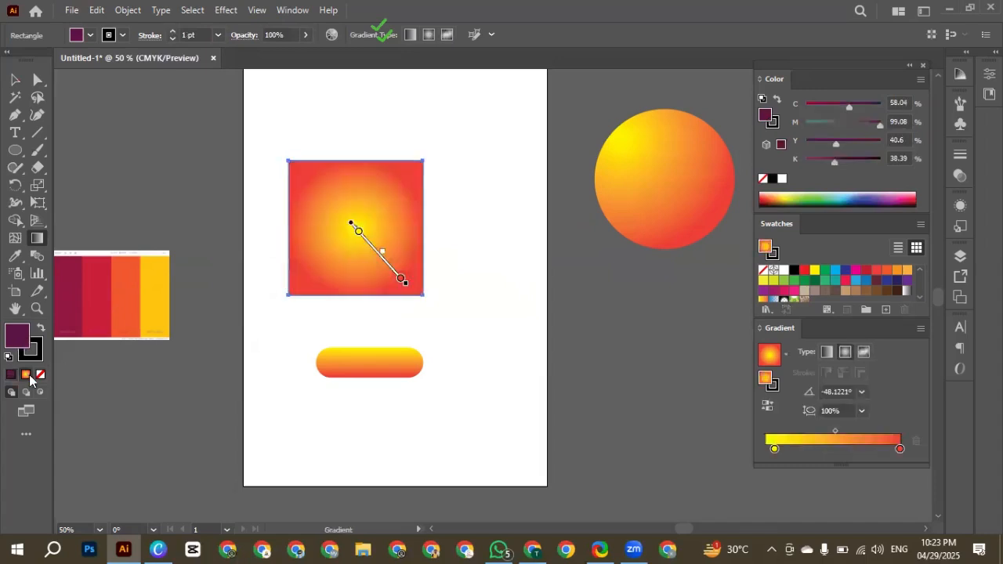
{"action": "left_click", "coordinate": [42, 330]}
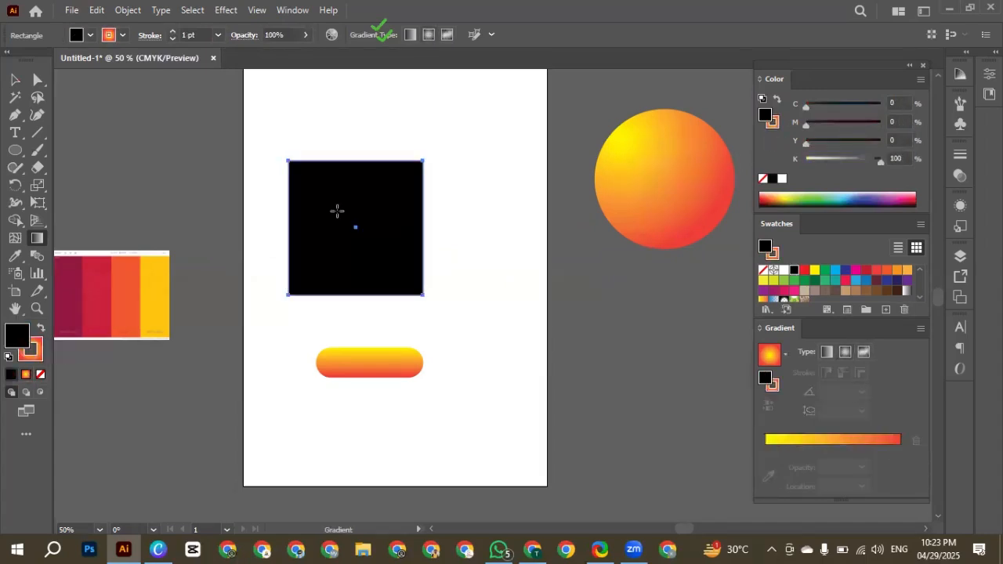
{"action": "scroll", "coordinate": [312, 172], "scroll_direction": "up", "scroll_amount": 5}
{"action": "scroll", "coordinate": [192, 259], "scroll_direction": "down", "scroll_amount": 6}
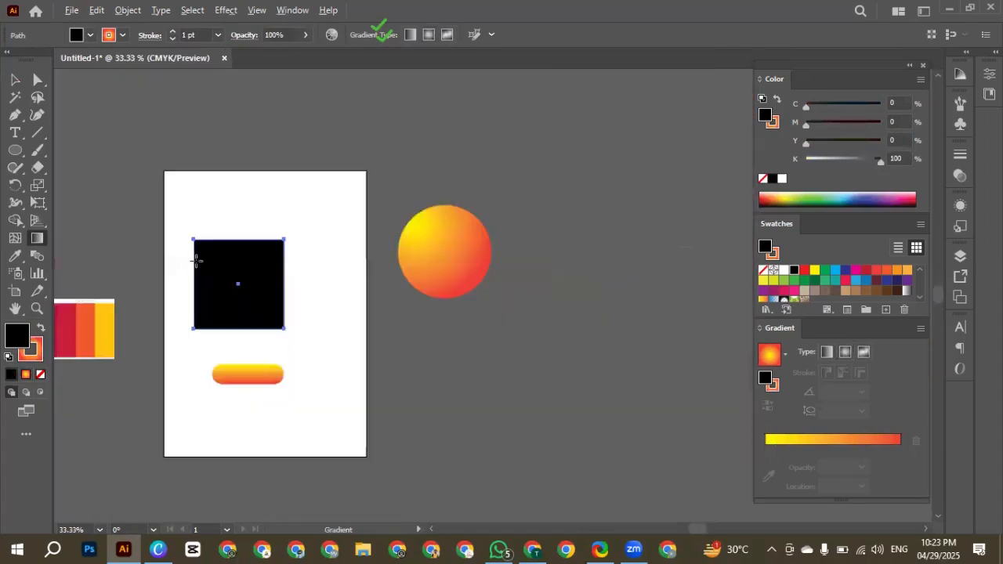
{"action": "scroll", "coordinate": [254, 365], "scroll_direction": "up", "scroll_amount": 2}
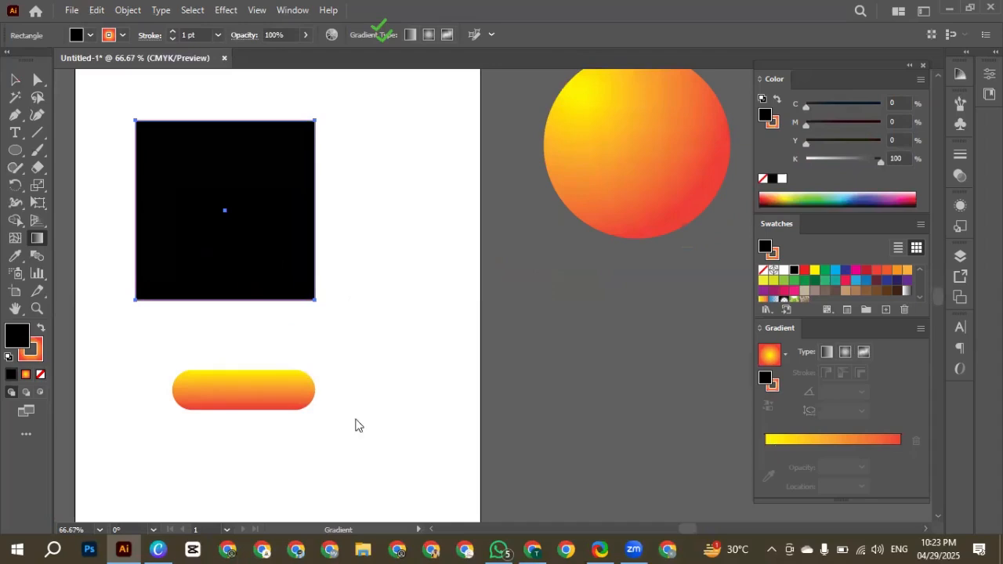
Step: Select all artwork in the document and delete it to leave an empty artboard
{"action": "scroll", "coordinate": [355, 425], "scroll_direction": "down", "scroll_amount": 1}
{"action": "scroll", "coordinate": [327, 416], "scroll_direction": "left", "scroll_amount": 3}
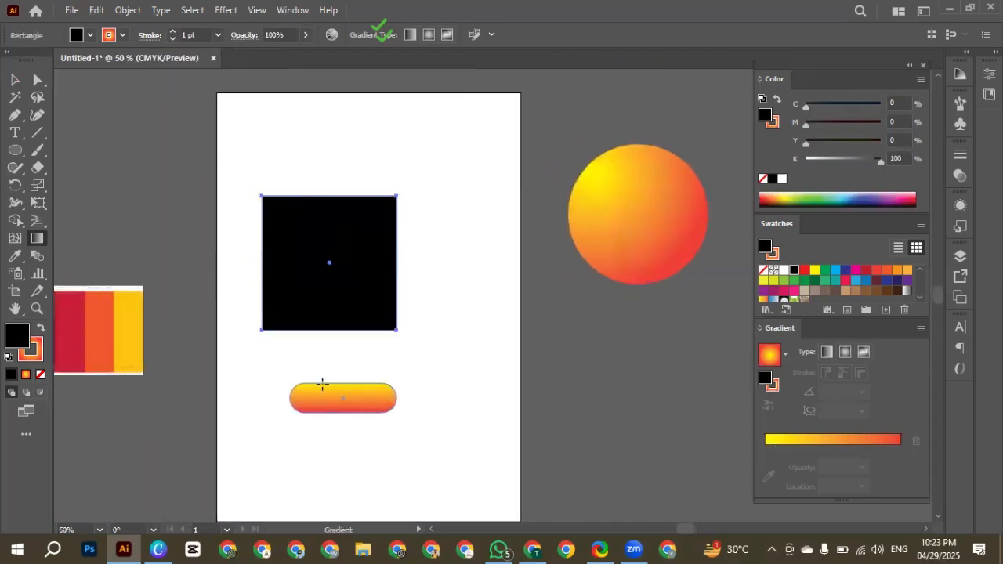
{"action": "scroll", "coordinate": [323, 383], "scroll_direction": "down", "scroll_amount": 1}
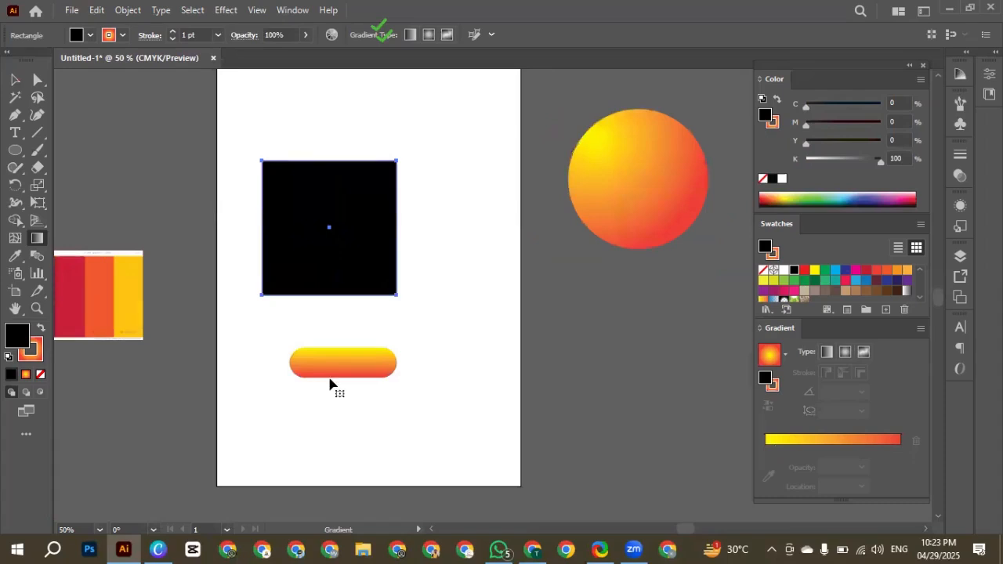
{"action": "key", "text": "ctrl+a"}
{"action": "key", "text": "Delete"}
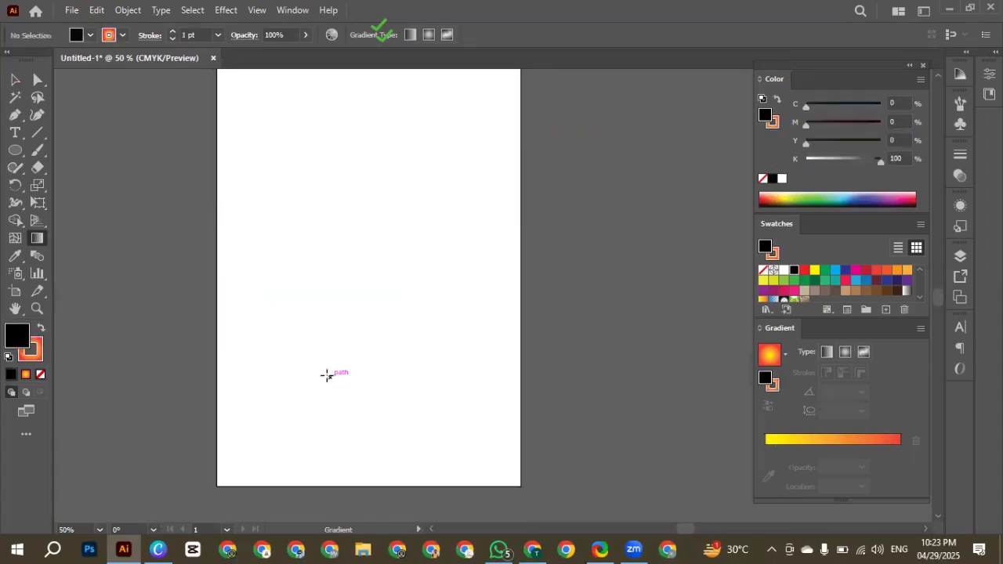
{"action": "scroll", "coordinate": [322, 242], "scroll_direction": "up", "scroll_amount": 1}
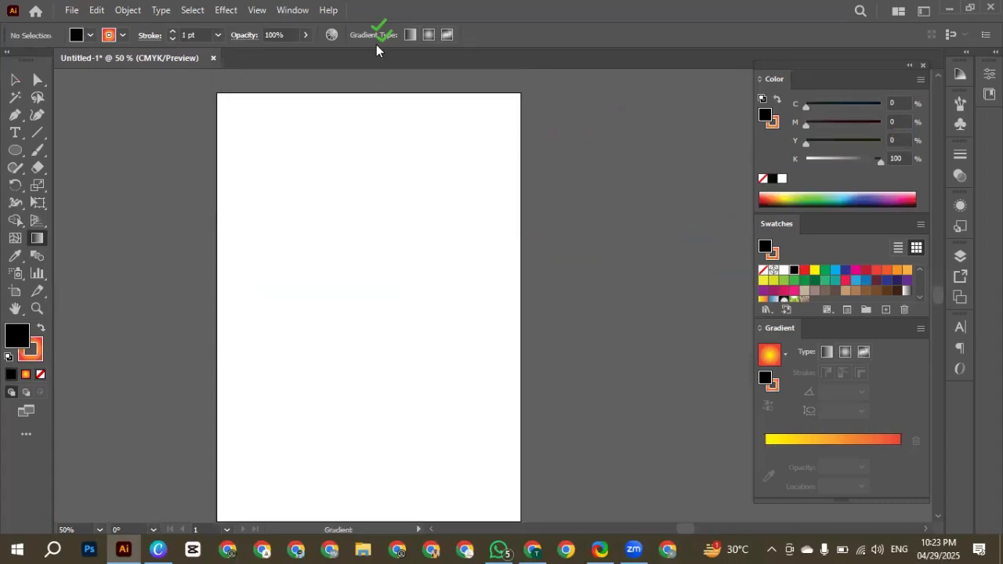
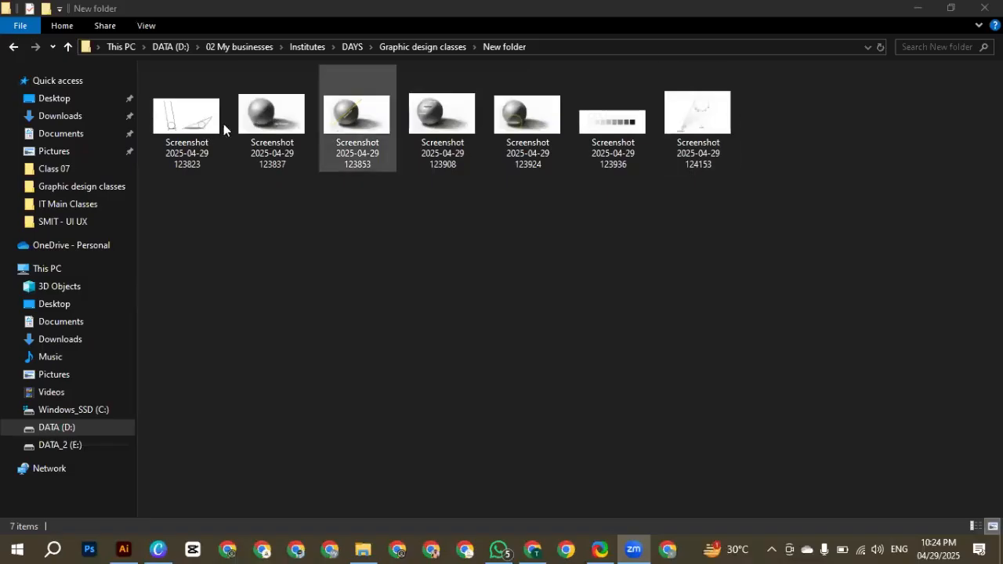
Step: In File Explorer, open Screenshot 2025-04-29 123823.png in the image viewer and maximize its window
{"action": "left_click", "coordinate": [204, 128]}
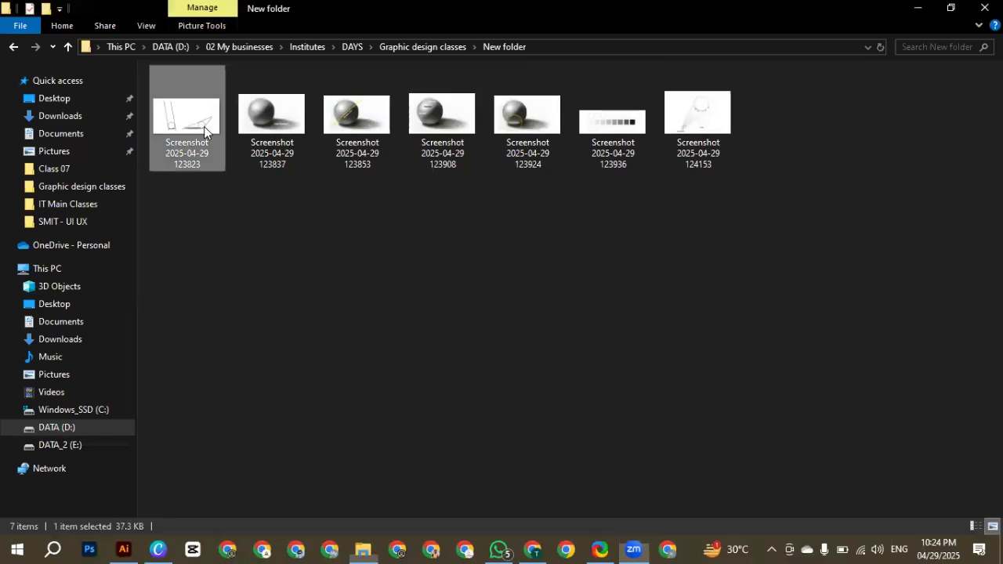
{"action": "double_click", "coordinate": [204, 128]}
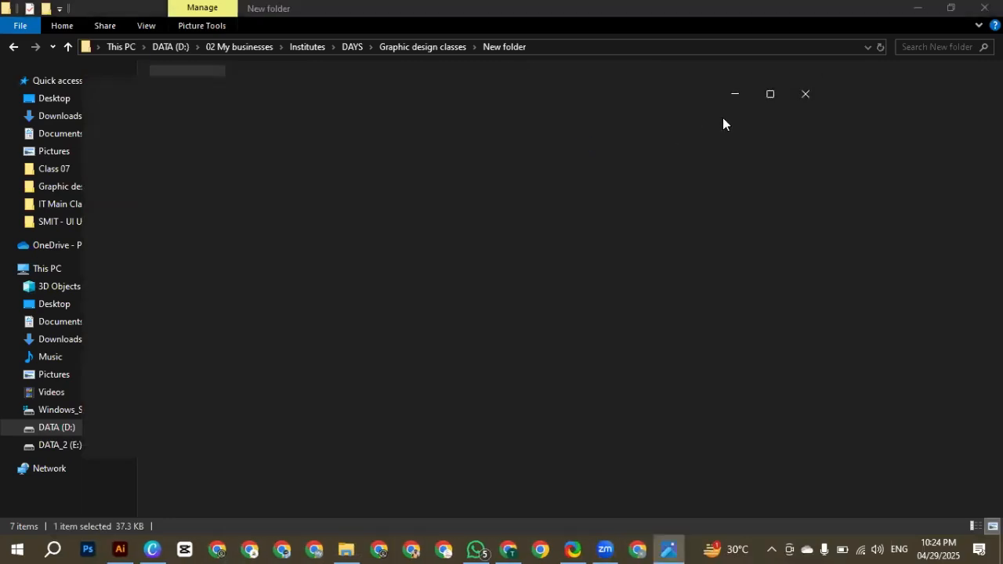
{"action": "left_click", "coordinate": [768, 97]}
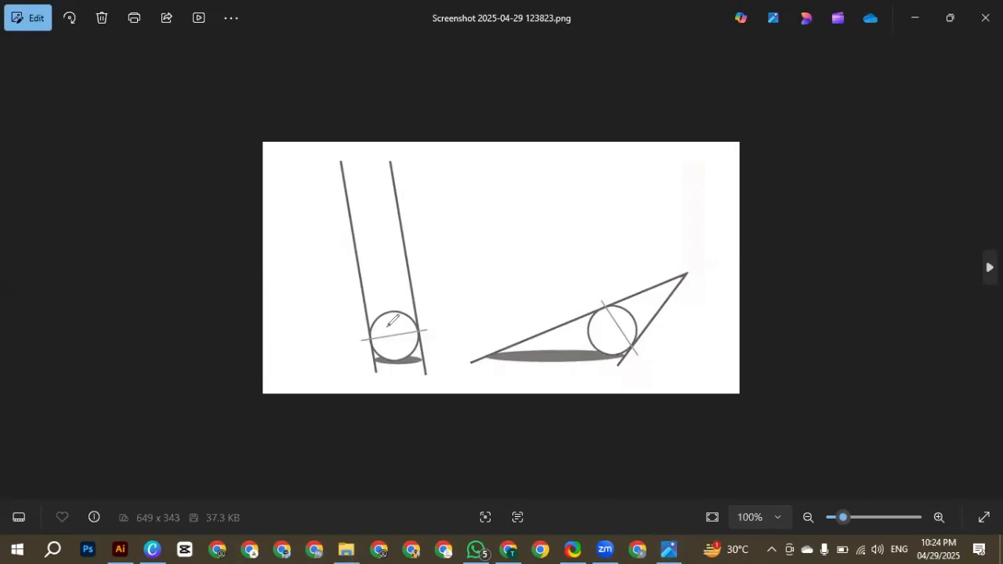
Step: Mark the left diagram in red by outlining the ball, tracing its left light ray and circling its shadow
{"action": "mouse_move", "coordinate": [392, 313]}
{"action": "left_mouse_down"}
{"action": "mouse_move", "coordinate": [413, 345]}
{"action": "mouse_move", "coordinate": [374, 303]}
{"action": "left_mouse_up"}
{"action": "left_click_drag", "start_coordinate": [323, 157], "coordinate": [363, 301]}
{"action": "left_click_drag", "start_coordinate": [417, 354], "coordinate": [365, 362]}
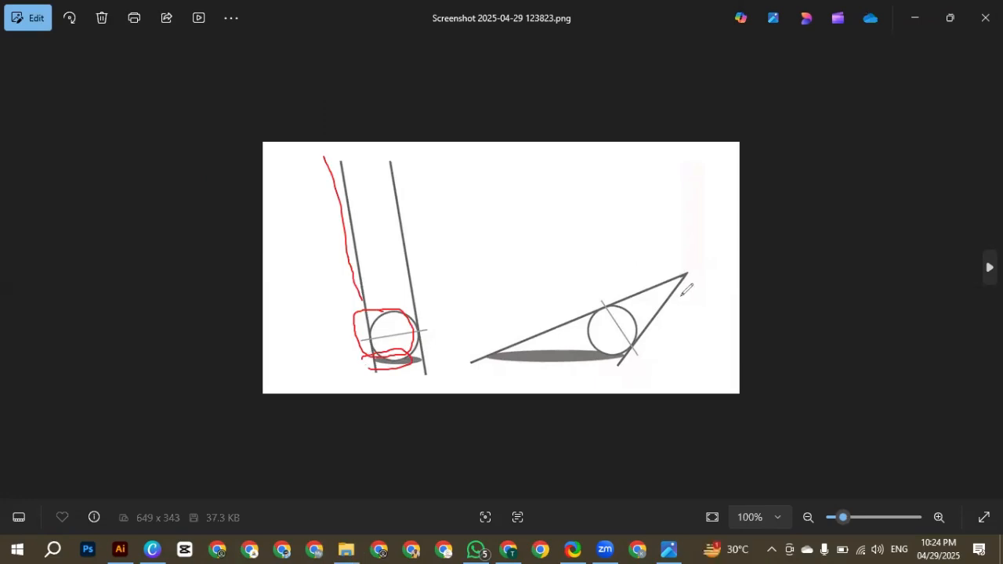
Step: Annotate the right diagram in red with arrows to the light source and right-hand ray, and underline the long shadow
{"action": "mouse_move", "coordinate": [794, 174]}
{"action": "left_mouse_down"}
{"action": "mouse_move", "coordinate": [697, 257]}
{"action": "mouse_move", "coordinate": [691, 278]}
{"action": "mouse_move", "coordinate": [719, 274]}
{"action": "left_mouse_up"}
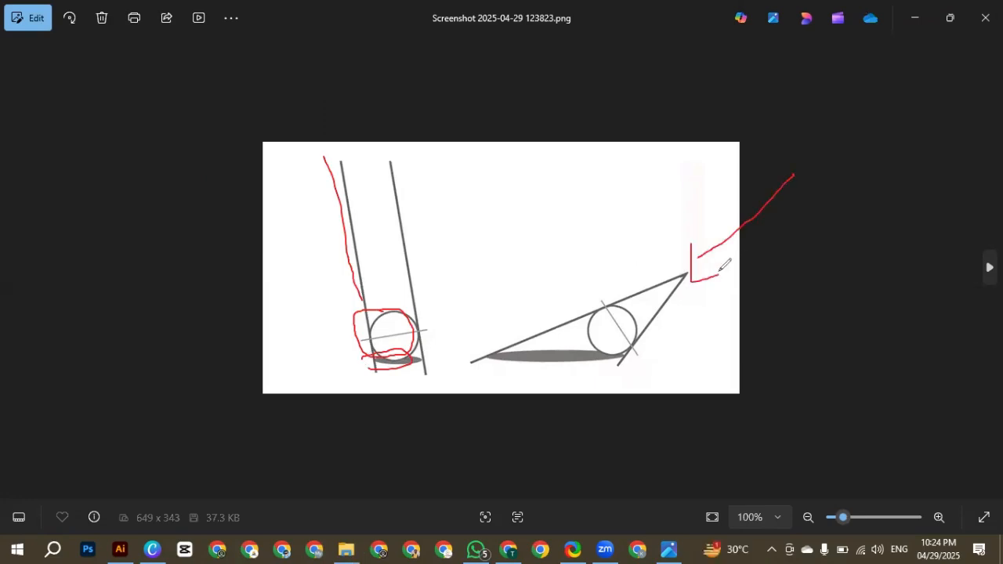
{"action": "left_click_drag", "start_coordinate": [468, 362], "coordinate": [616, 362]}
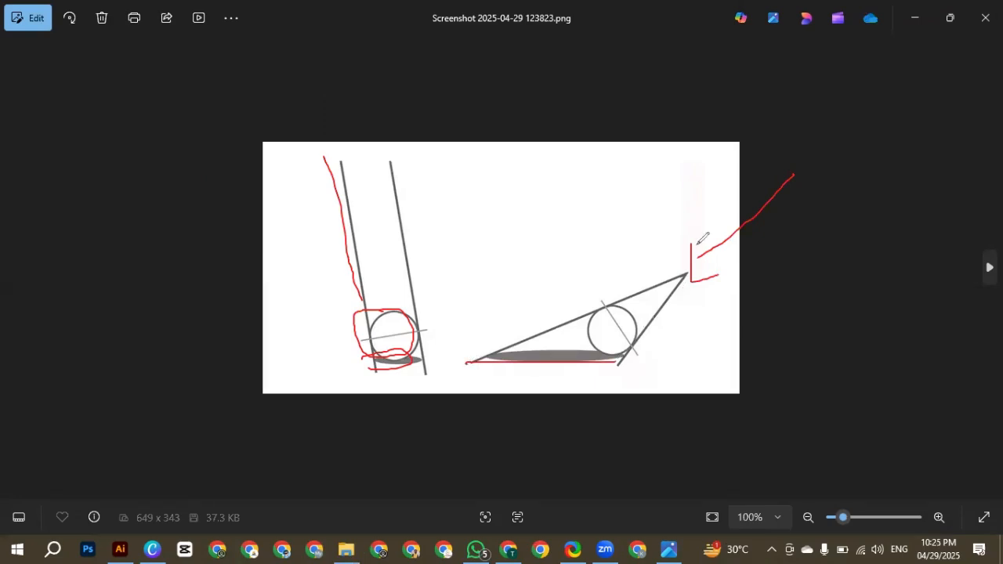
{"action": "mouse_move", "coordinate": [842, 307]}
{"action": "left_mouse_down"}
{"action": "mouse_move", "coordinate": [674, 313]}
{"action": "mouse_move", "coordinate": [668, 331]}
{"action": "left_mouse_up"}
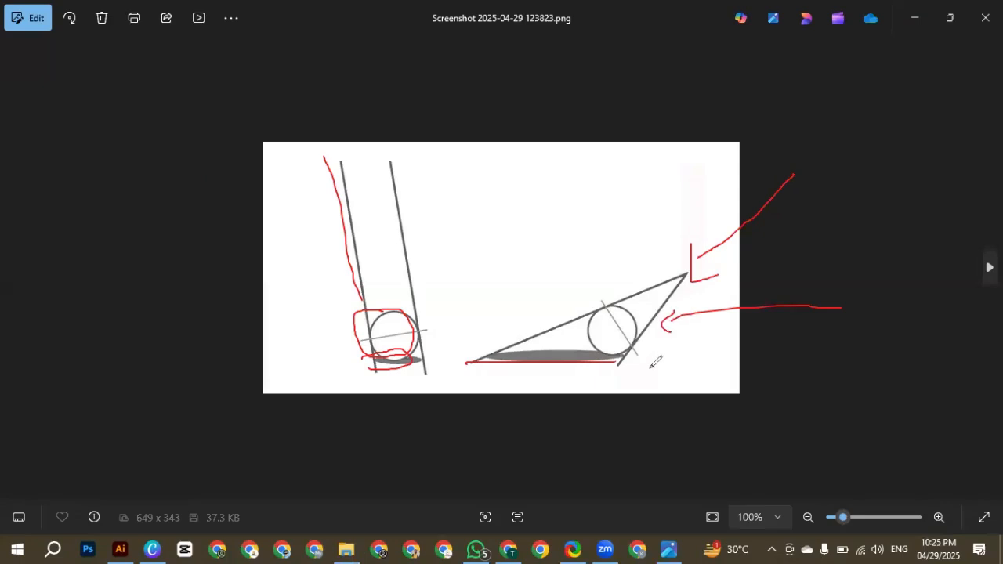
Step: Clear all red annotations from the two-circle shadow diagram and show the following image, the shaded sphere labelled Cast Shadow
{"action": "left_click_drag", "start_coordinate": [508, 378], "coordinate": [645, 372]}
{"action": "key", "text": "ctrl+a"}
{"action": "key", "text": "Delete"}
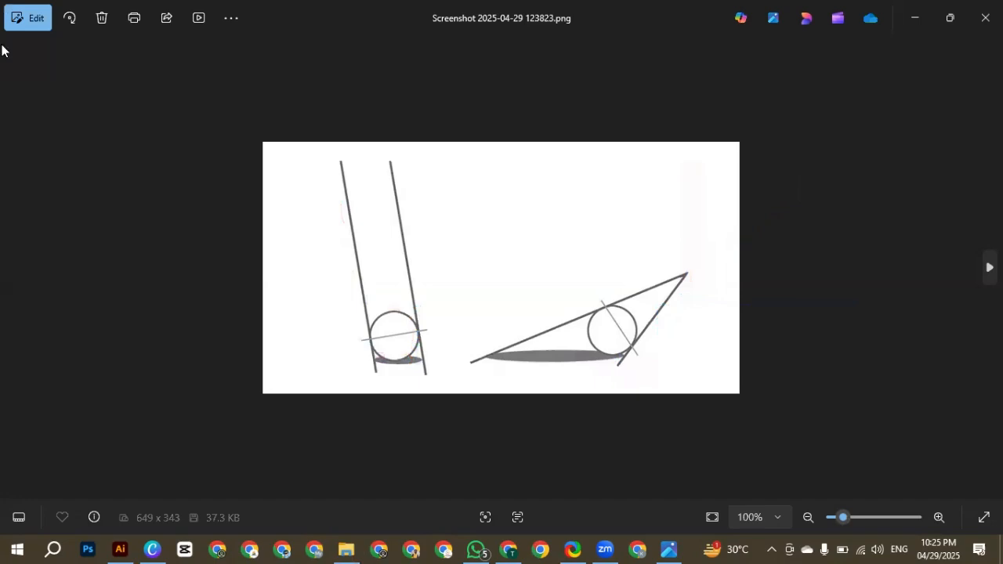
{"action": "key", "text": "Right"}
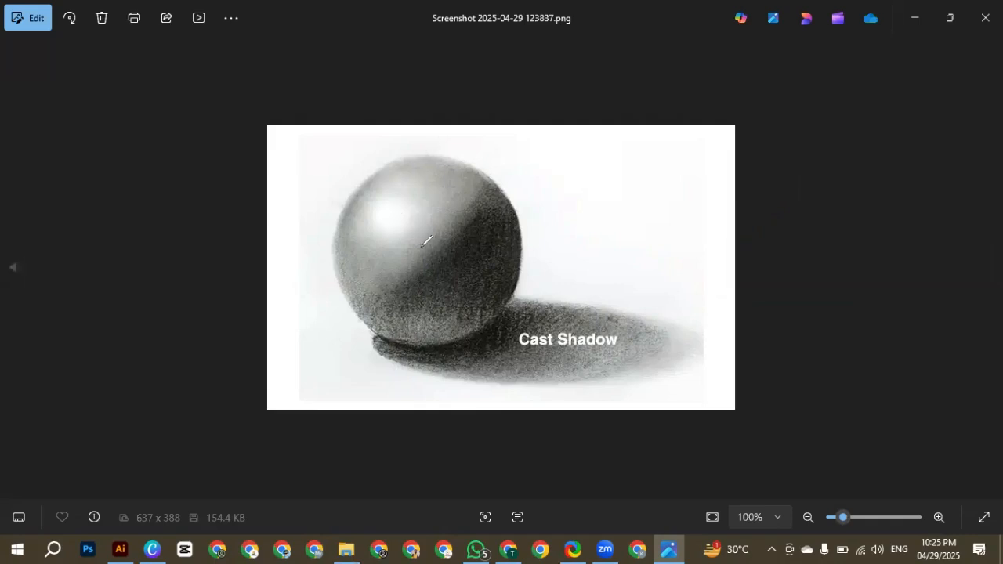
Step: Outline the highlight, halftone, dark side, cast shadow and reflected light on the shaded sphere, and clear the marks again
{"action": "mouse_move", "coordinate": [414, 168]}
{"action": "left_mouse_down"}
{"action": "mouse_move", "coordinate": [380, 178]}
{"action": "mouse_move", "coordinate": [357, 218]}
{"action": "mouse_move", "coordinate": [390, 240]}
{"action": "left_mouse_up"}
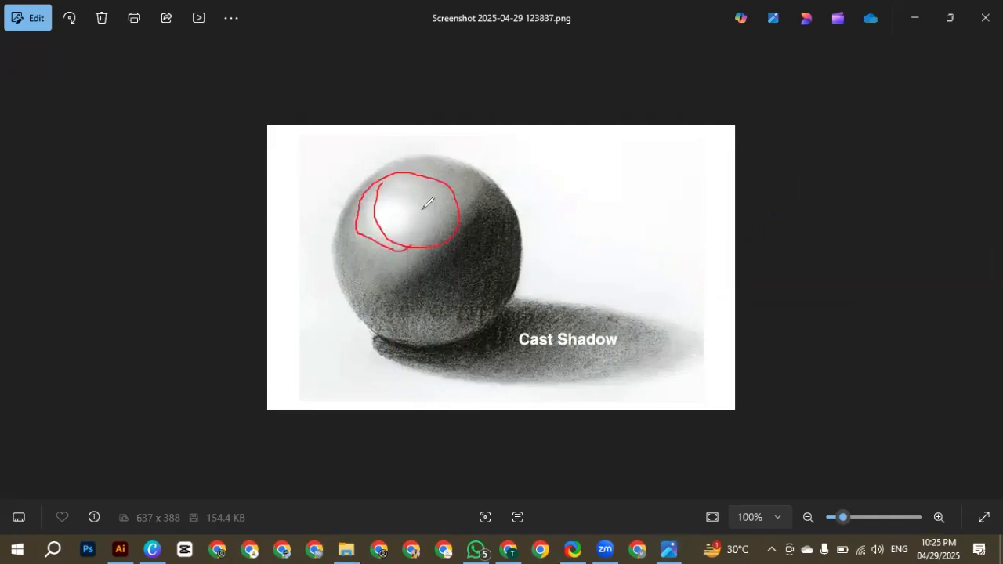
{"action": "left_click_drag", "start_coordinate": [427, 210], "coordinate": [404, 245]}
{"action": "left_click_drag", "start_coordinate": [338, 233], "coordinate": [348, 306]}
{"action": "mouse_move", "coordinate": [432, 147]}
{"action": "left_mouse_down"}
{"action": "mouse_move", "coordinate": [435, 252]}
{"action": "mouse_move", "coordinate": [360, 305]}
{"action": "left_mouse_up"}
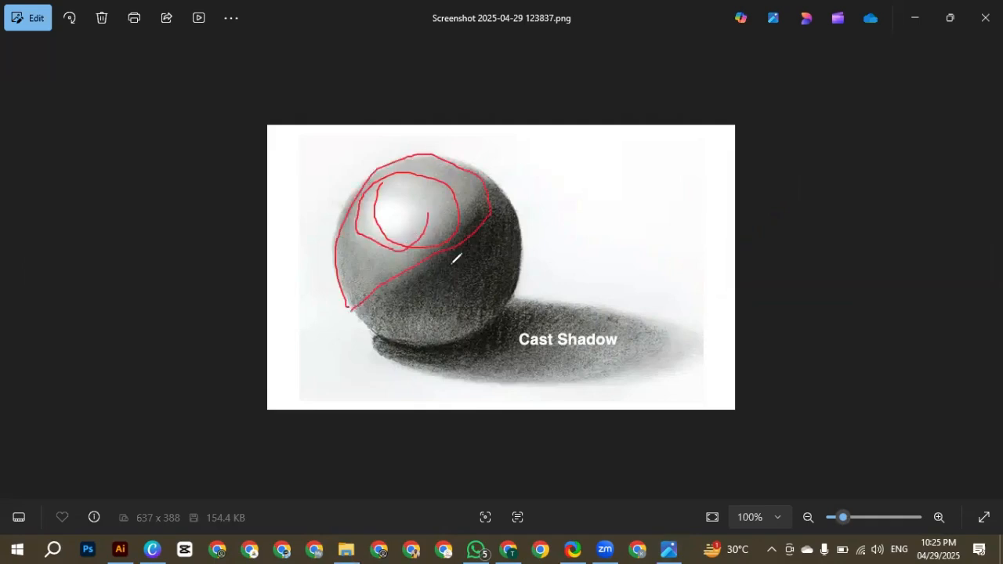
{"action": "mouse_move", "coordinate": [454, 259]}
{"action": "left_mouse_down"}
{"action": "mouse_move", "coordinate": [531, 274]}
{"action": "mouse_move", "coordinate": [425, 290]}
{"action": "left_mouse_up"}
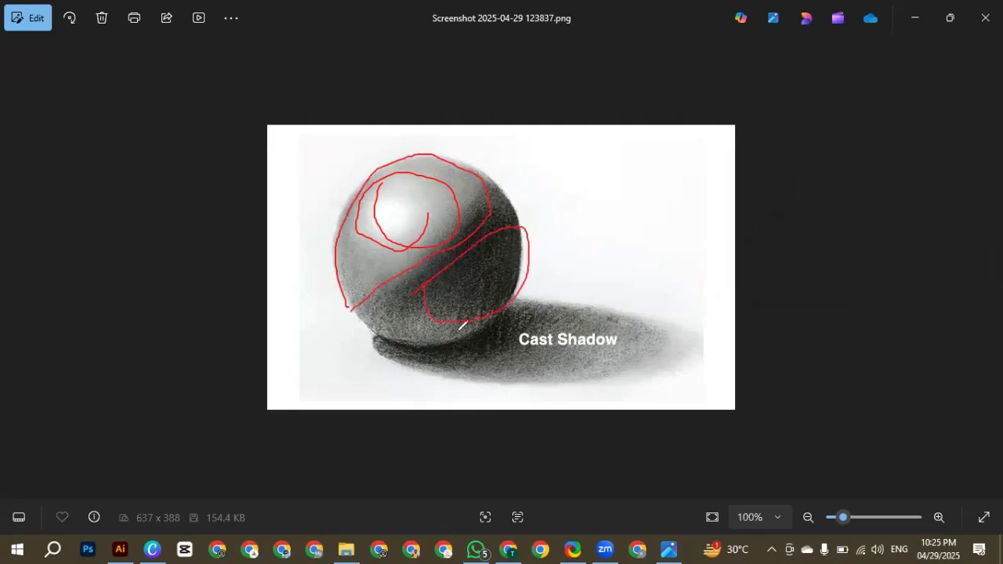
{"action": "mouse_move", "coordinate": [518, 313]}
{"action": "left_mouse_down"}
{"action": "mouse_move", "coordinate": [655, 331]}
{"action": "mouse_move", "coordinate": [629, 356]}
{"action": "mouse_move", "coordinate": [454, 346]}
{"action": "left_mouse_up"}
{"action": "mouse_move", "coordinate": [429, 315]}
{"action": "left_mouse_down"}
{"action": "mouse_move", "coordinate": [399, 304]}
{"action": "mouse_move", "coordinate": [391, 327]}
{"action": "mouse_move", "coordinate": [409, 342]}
{"action": "mouse_move", "coordinate": [454, 332]}
{"action": "mouse_move", "coordinate": [447, 301]}
{"action": "mouse_move", "coordinate": [420, 303]}
{"action": "left_mouse_up"}
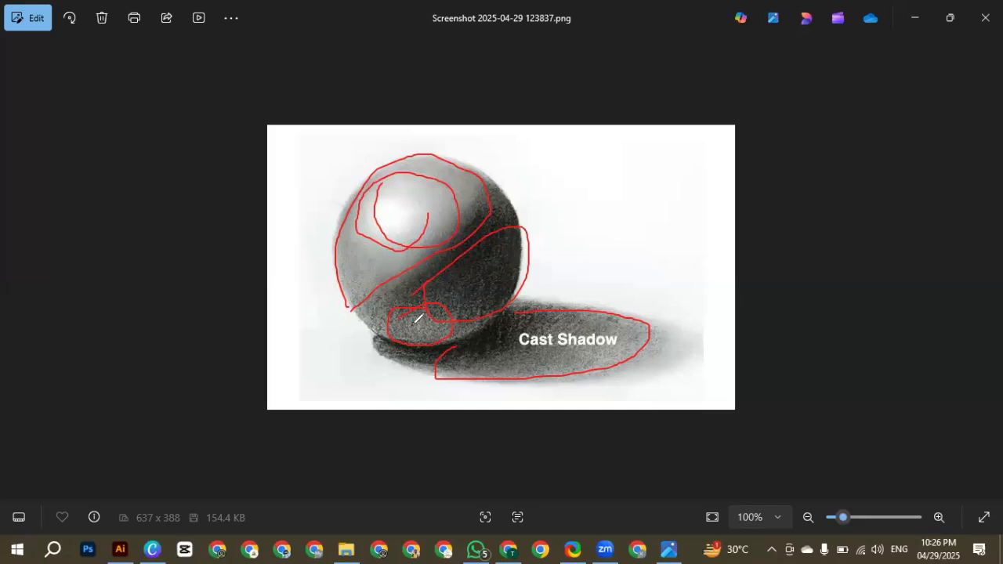
{"action": "key", "text": "ctrl+a"}
{"action": "key", "text": "Delete"}
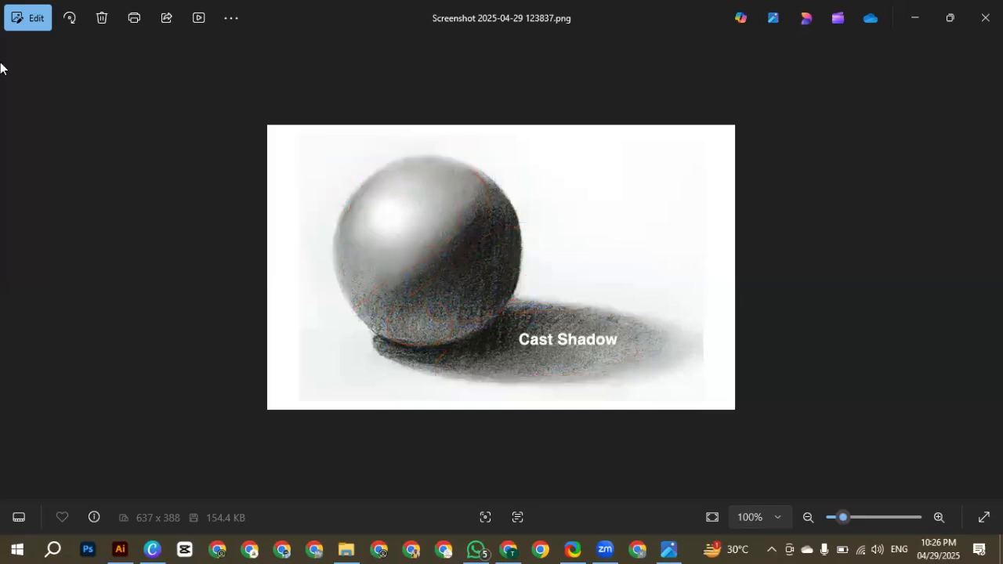
Step: Page through the shadow line, halftone, reflected light and tone scale images up to the light source and viewer diagram
{"action": "left_click", "coordinate": [989, 268]}
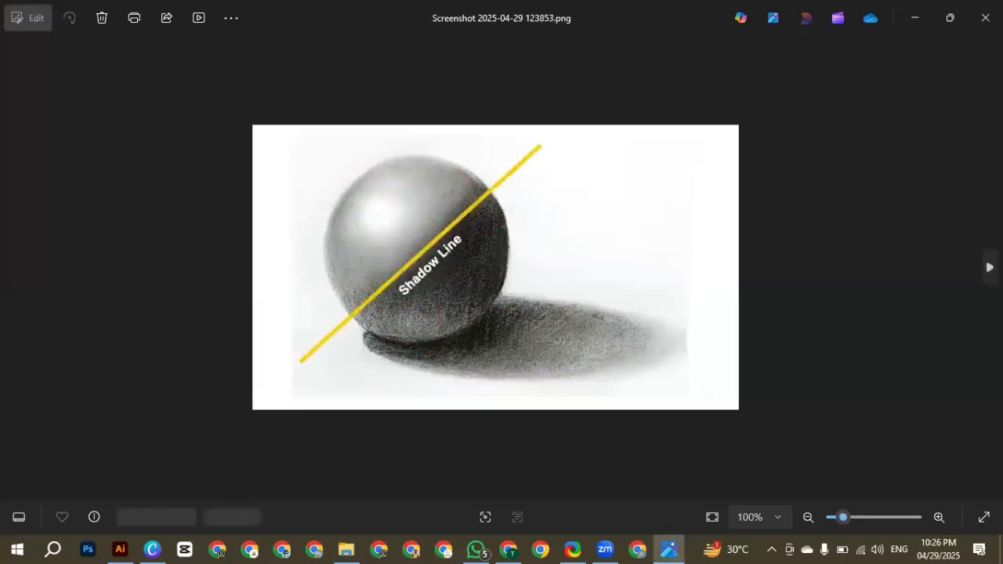
{"action": "left_click", "coordinate": [990, 268]}
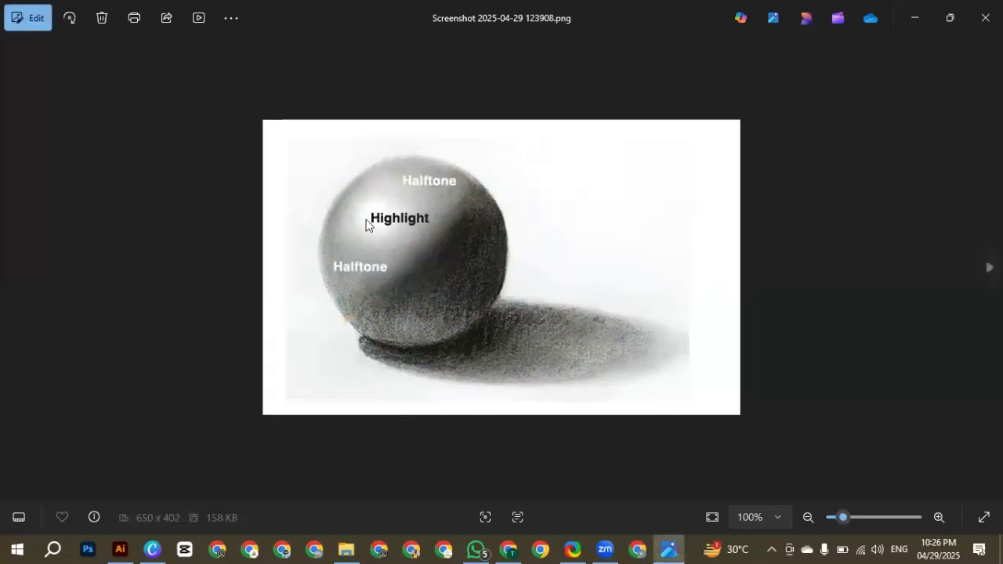
{"action": "key", "text": "Right"}
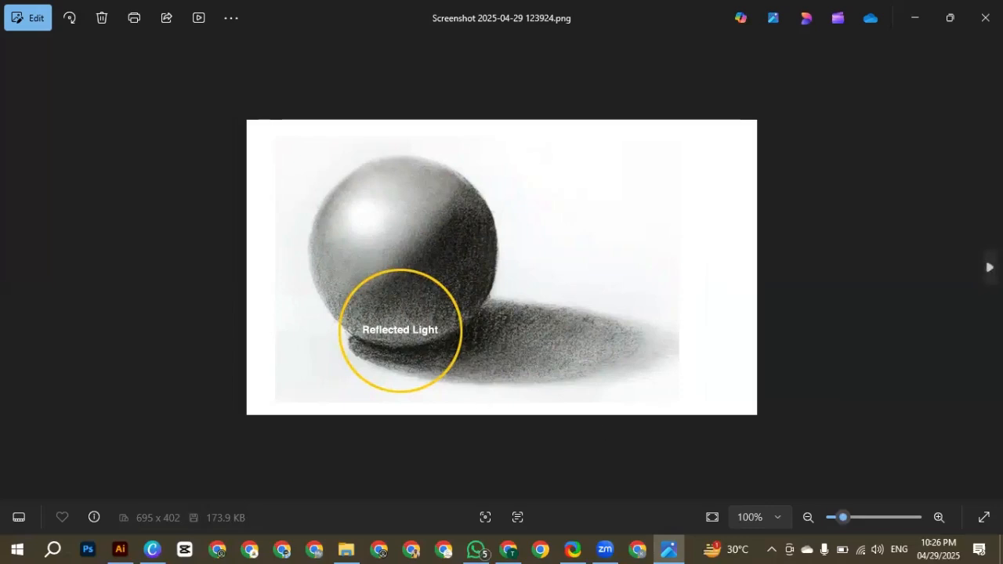
{"action": "key", "text": "Right"}
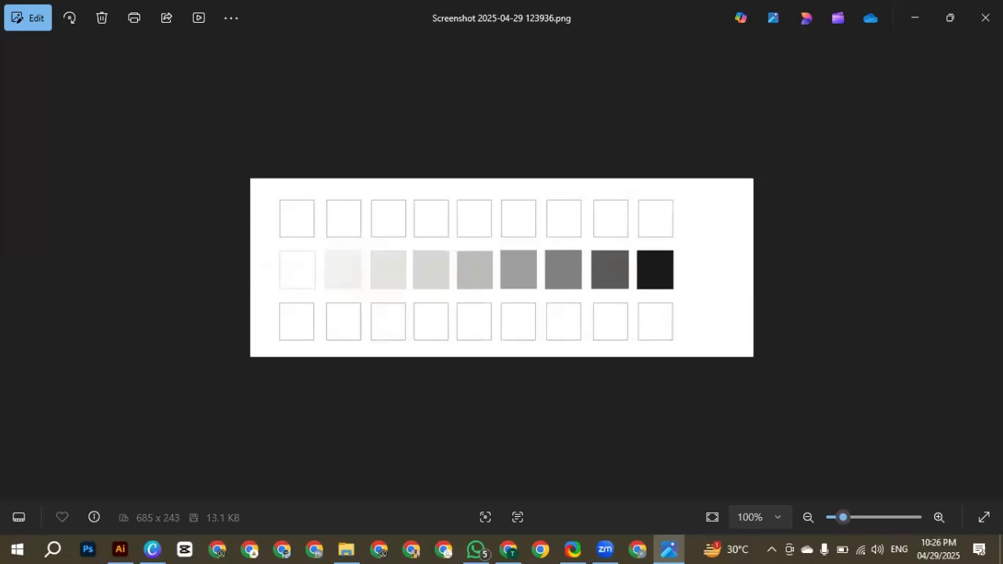
{"action": "key", "text": "Right"}
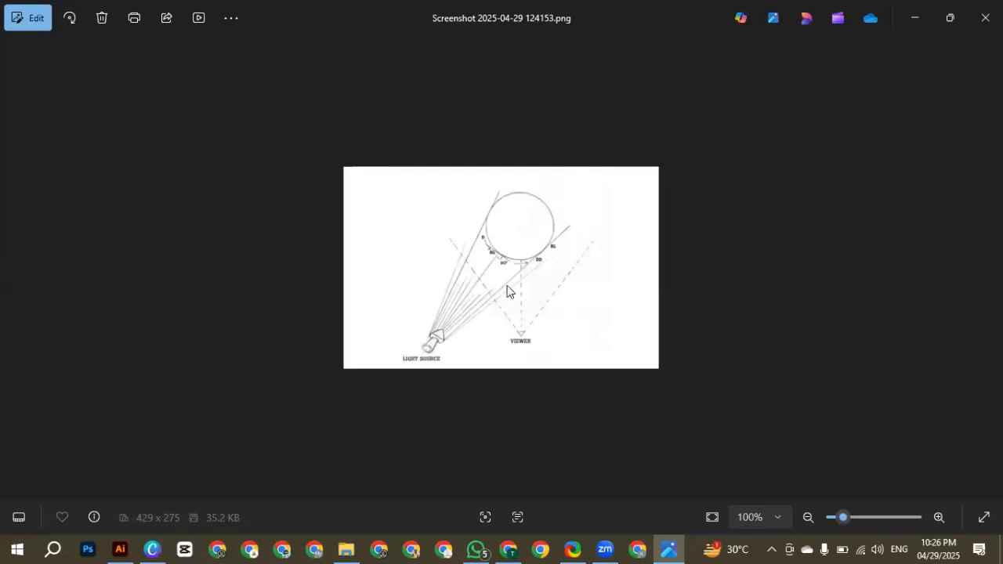
Step: Annotate the enlarged diagram with an arrow along the light direction, an outline around the circle's far side and the viewer's sight line
{"action": "scroll", "coordinate": [509, 290], "scroll_direction": "up", "scroll_amount": 3}
{"action": "scroll", "coordinate": [508, 290], "scroll_direction": "up", "scroll_amount": 1}
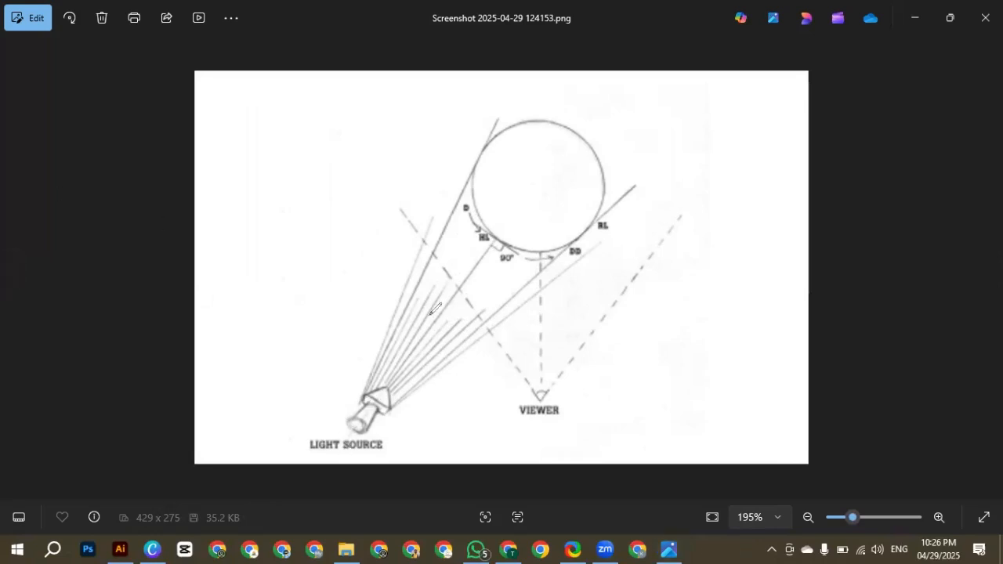
{"action": "mouse_move", "coordinate": [341, 438]}
{"action": "left_mouse_down"}
{"action": "mouse_move", "coordinate": [467, 253]}
{"action": "mouse_move", "coordinate": [470, 271]}
{"action": "left_mouse_up"}
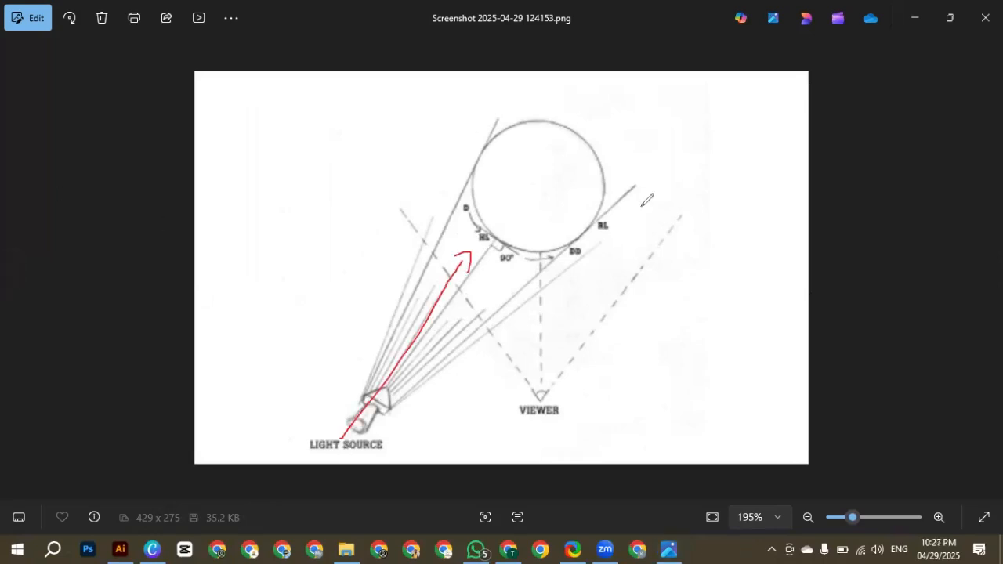
{"action": "mouse_move", "coordinate": [498, 121]}
{"action": "left_mouse_down"}
{"action": "mouse_move", "coordinate": [500, 213]}
{"action": "mouse_move", "coordinate": [523, 144]}
{"action": "left_mouse_up"}
{"action": "left_click_drag", "start_coordinate": [530, 427], "coordinate": [556, 266]}
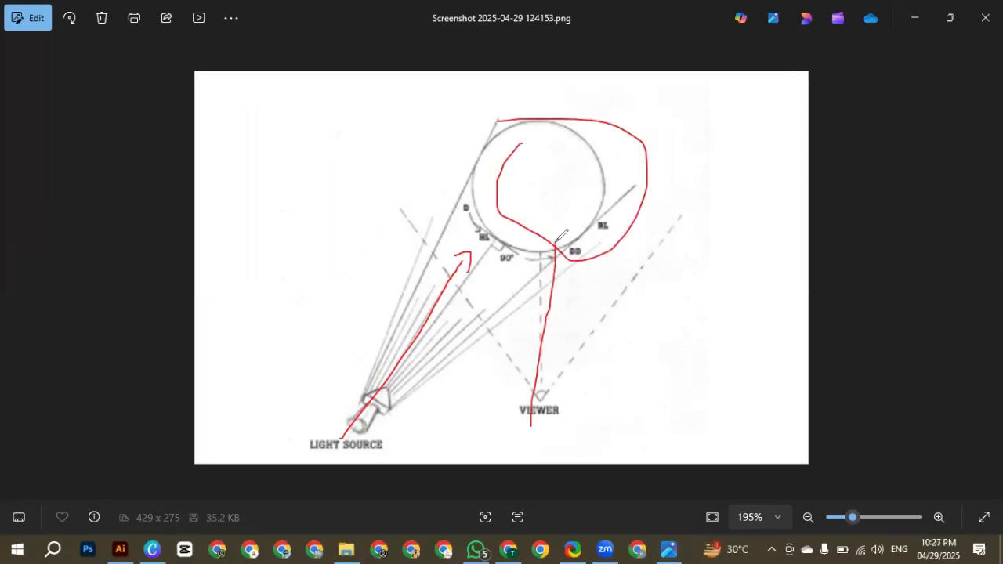
Step: Mark the circle's side facing away from the light with pointer lines and a small outline
{"action": "left_click_drag", "start_coordinate": [872, 186], "coordinate": [716, 193]}
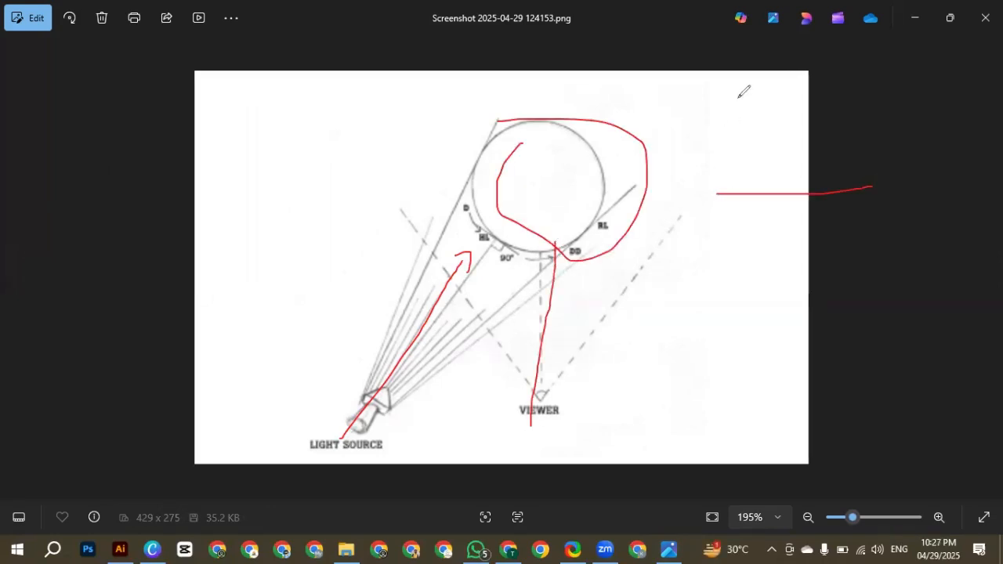
{"action": "left_click_drag", "start_coordinate": [738, 98], "coordinate": [600, 170]}
{"action": "mouse_move", "coordinate": [583, 136]}
{"action": "left_mouse_down"}
{"action": "mouse_move", "coordinate": [587, 197]}
{"action": "mouse_move", "coordinate": [603, 174]}
{"action": "left_mouse_up"}
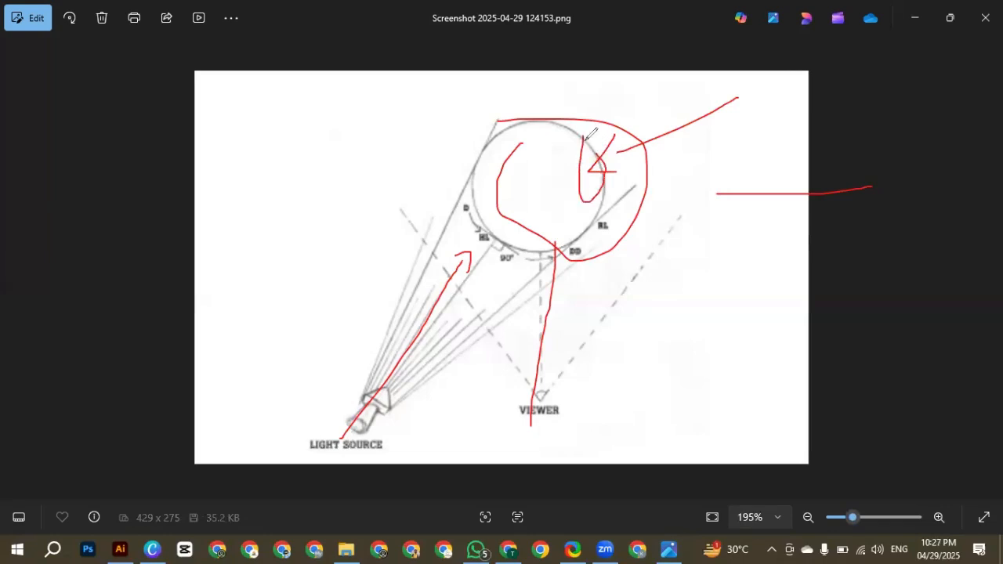
{"action": "left_click_drag", "start_coordinate": [681, 138], "coordinate": [621, 172]}
Step: Circle the HL area, mark the lit side, write S beside the dark side, and clear all annotations from the diagram
{"action": "left_click_drag", "start_coordinate": [468, 283], "coordinate": [462, 230]}
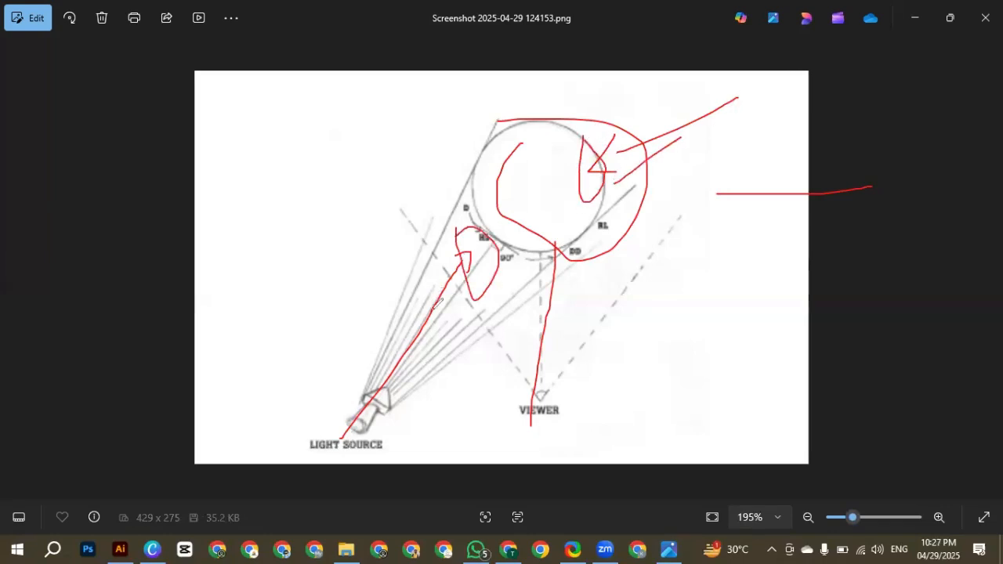
{"action": "mouse_move", "coordinate": [432, 300]}
{"action": "left_mouse_down"}
{"action": "mouse_move", "coordinate": [443, 357]}
{"action": "mouse_move", "coordinate": [428, 336]}
{"action": "mouse_move", "coordinate": [457, 344]}
{"action": "left_mouse_up"}
{"action": "mouse_move", "coordinate": [679, 169]}
{"action": "left_mouse_down"}
{"action": "mouse_move", "coordinate": [701, 187]}
{"action": "mouse_move", "coordinate": [686, 208]}
{"action": "left_mouse_up"}
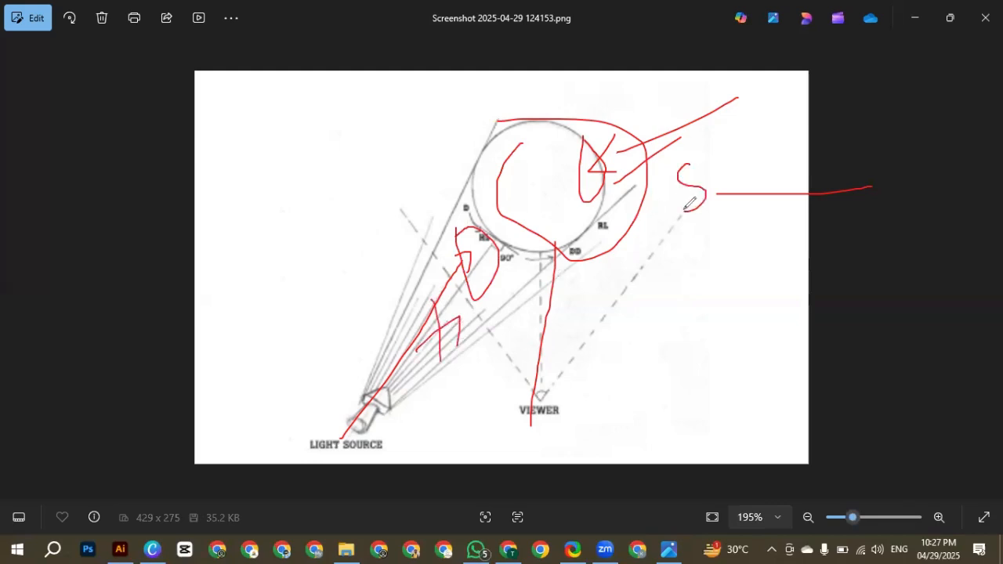
{"action": "key", "text": "ctrl+a"}
{"action": "key", "text": "Delete"}
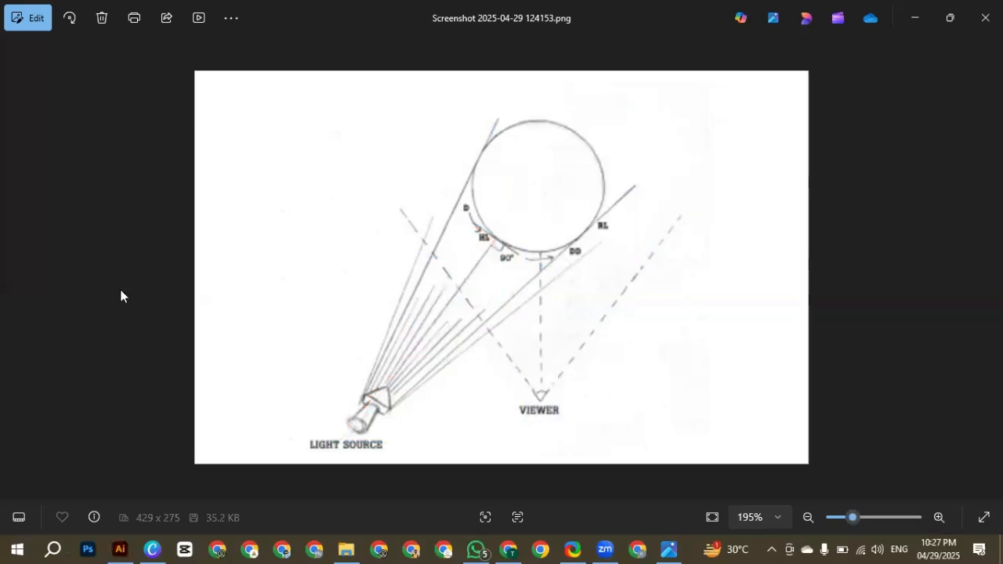
Step: Switch to Illustrator and draw a small square with the default white fill and black stroke on the left part of the artboard
{"action": "left_click", "coordinate": [117, 549]}
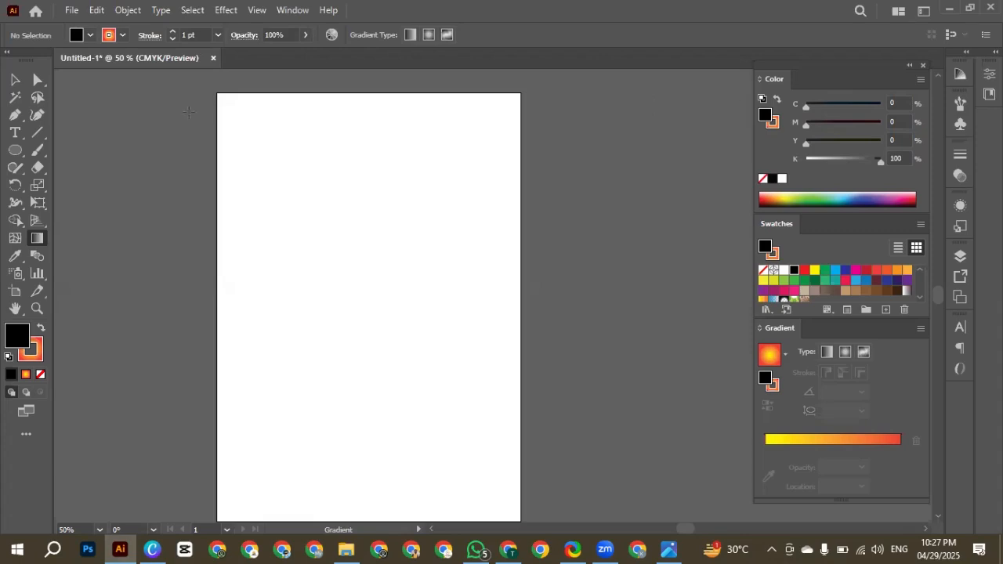
{"action": "right_click", "coordinate": [16, 153]}
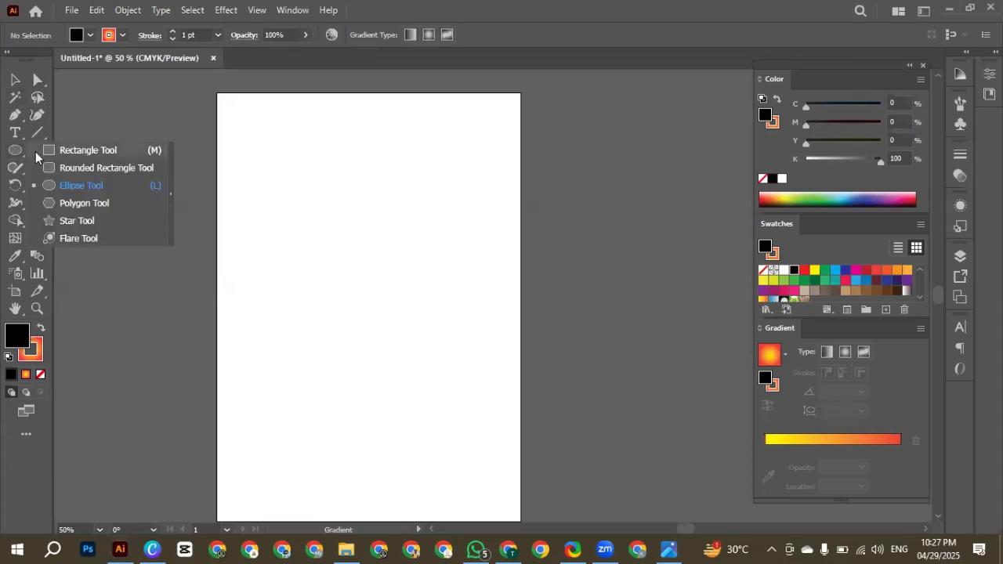
{"action": "left_click", "coordinate": [59, 150]}
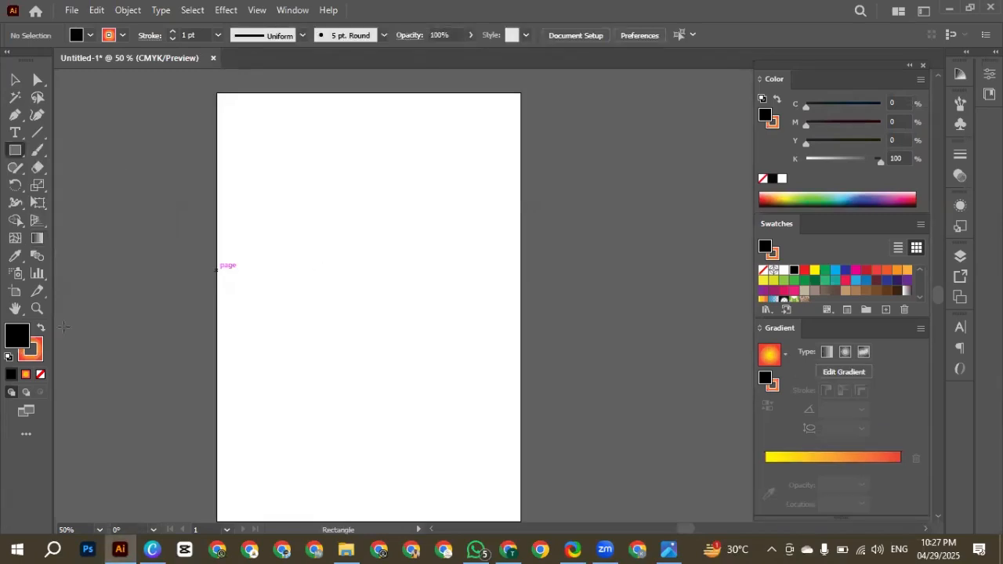
{"action": "left_click", "coordinate": [8, 360]}
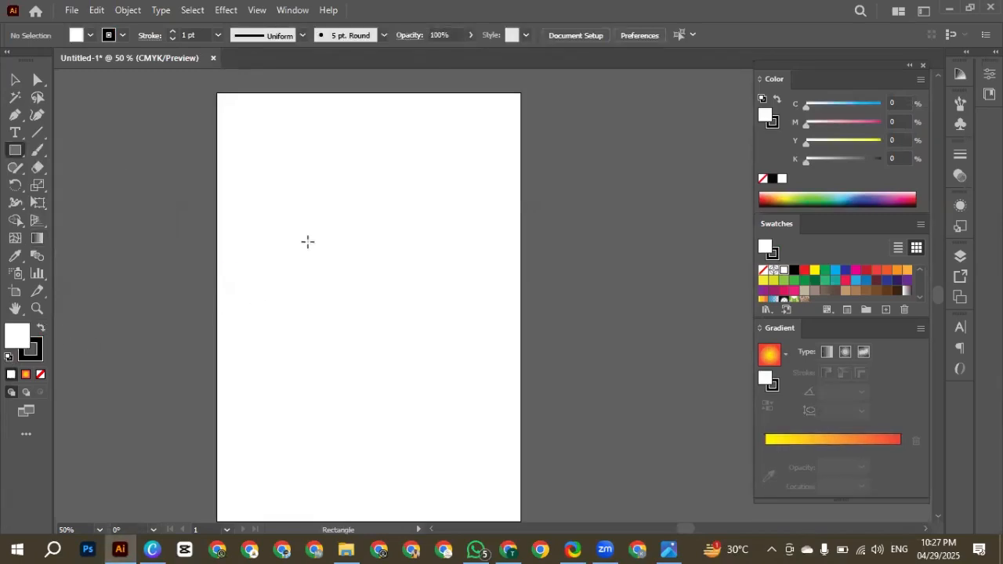
{"action": "left_click_drag", "start_coordinate": [242, 244], "coordinate": [310, 311]}
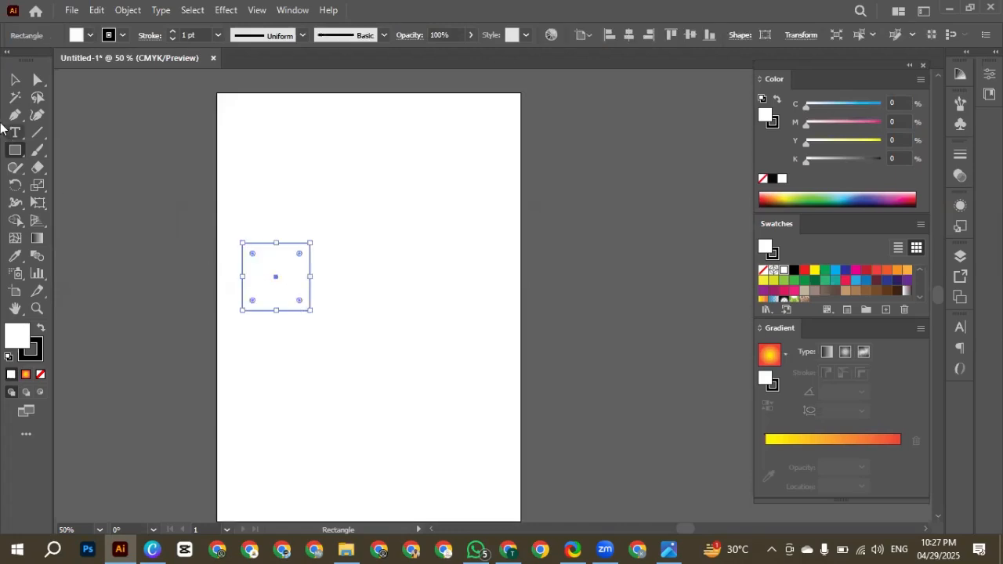
Step: Duplicate the square once directly to its right and once directly above it, with the edges touching
{"action": "left_click", "coordinate": [15, 80]}
{"action": "left_click_drag", "start_coordinate": [276, 277], "coordinate": [347, 275]}
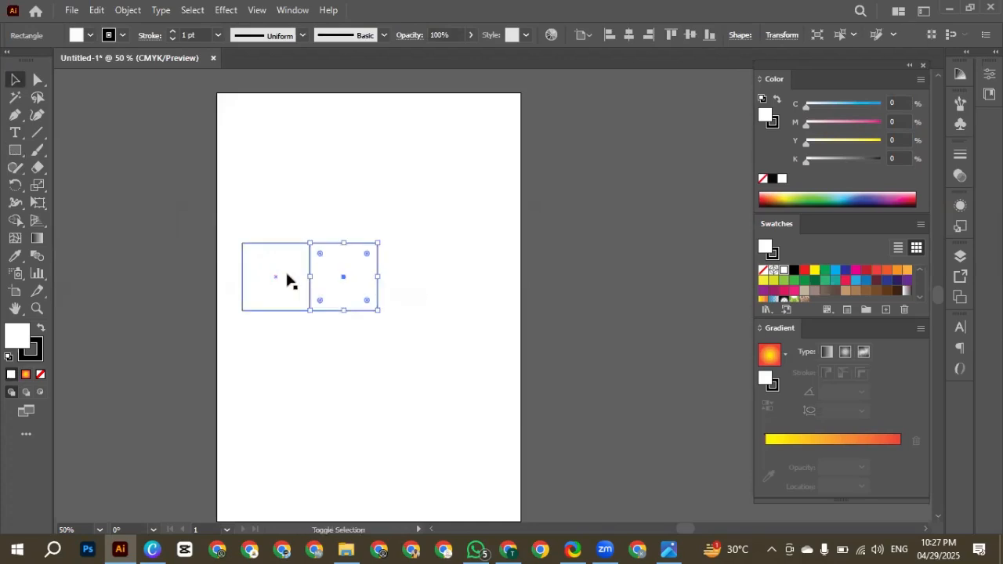
{"action": "left_click", "coordinate": [276, 281]}
{"action": "left_click_drag", "start_coordinate": [276, 280], "coordinate": [282, 210]}
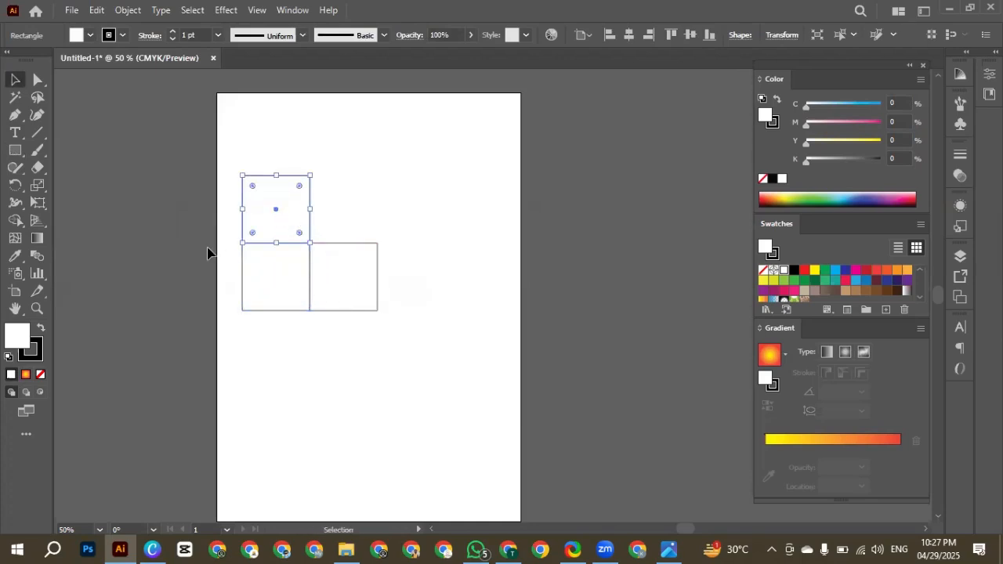
Step: Slant the upper square's top edge and the right square's outer edge so they meet at one corner and form a cube
{"action": "left_click", "coordinate": [37, 79]}
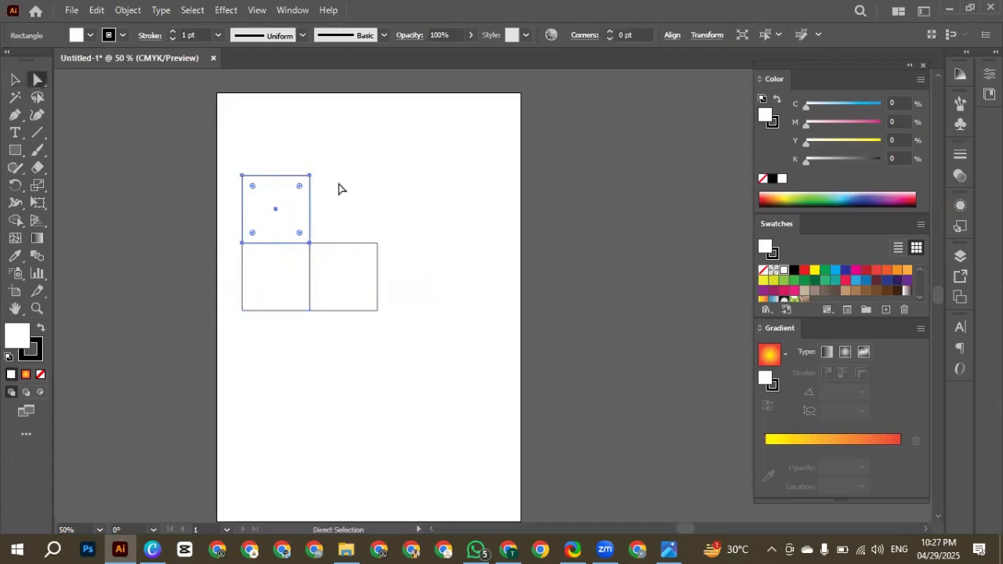
{"action": "left_click", "coordinate": [289, 162]}
{"action": "left_click_drag", "start_coordinate": [239, 174], "coordinate": [392, 323]}
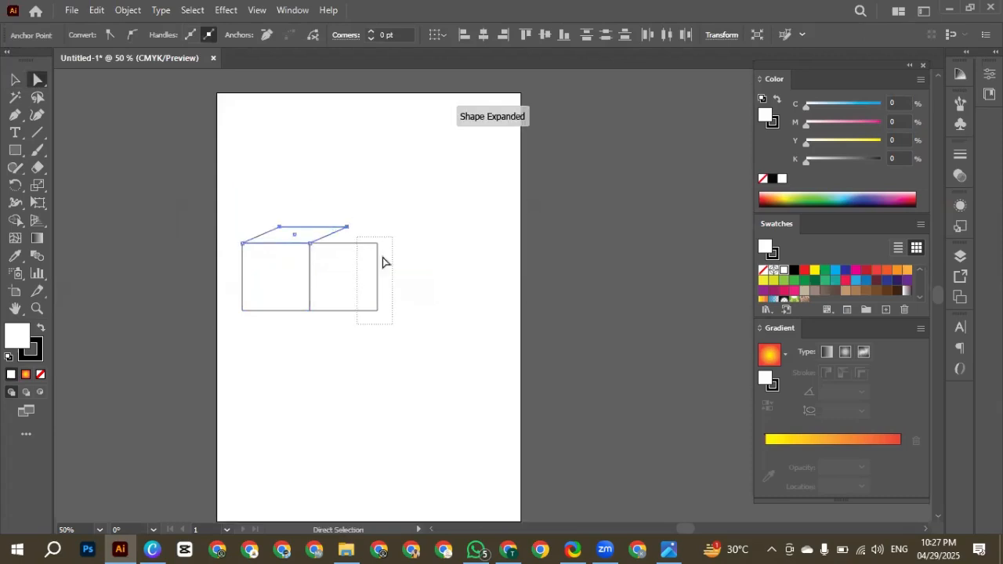
{"action": "left_click_drag", "start_coordinate": [378, 242], "coordinate": [347, 227]}
{"action": "left_click", "coordinate": [226, 202]}
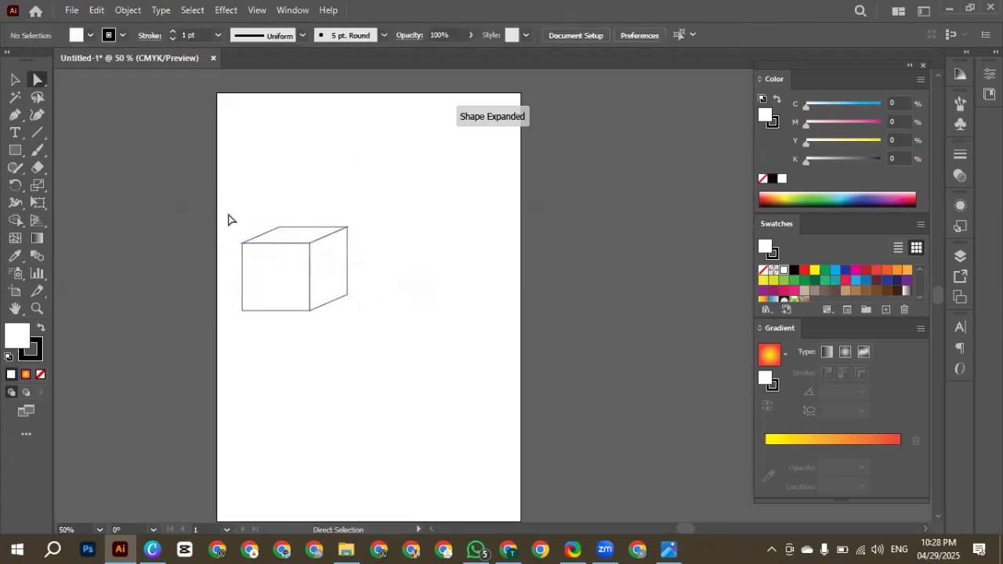
Step: Narrow the cube by shifting the left-hand anchor points of its front and top faces inward
{"action": "left_click_drag", "start_coordinate": [228, 217], "coordinate": [334, 305]}
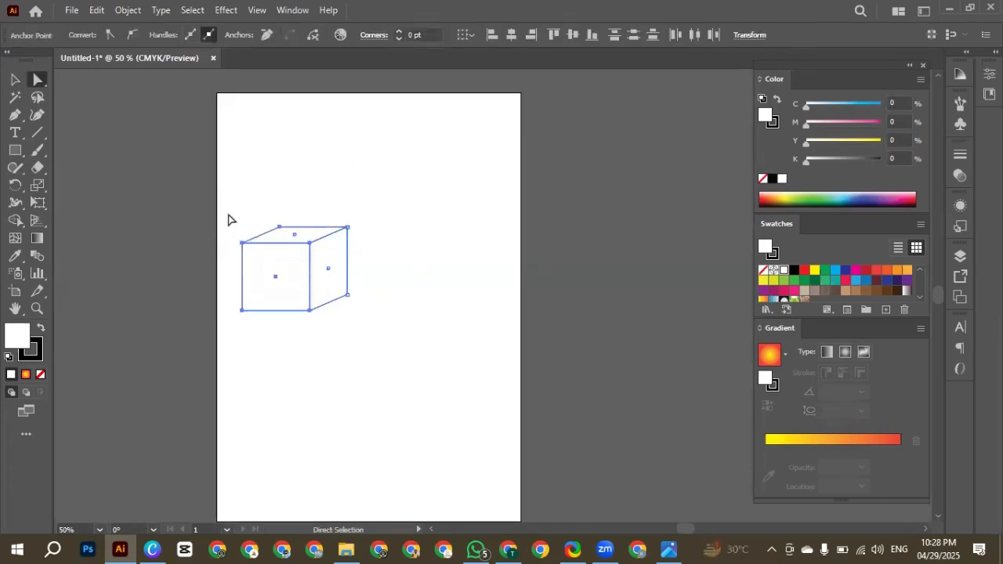
{"action": "left_click_drag", "start_coordinate": [239, 211], "coordinate": [298, 346]}
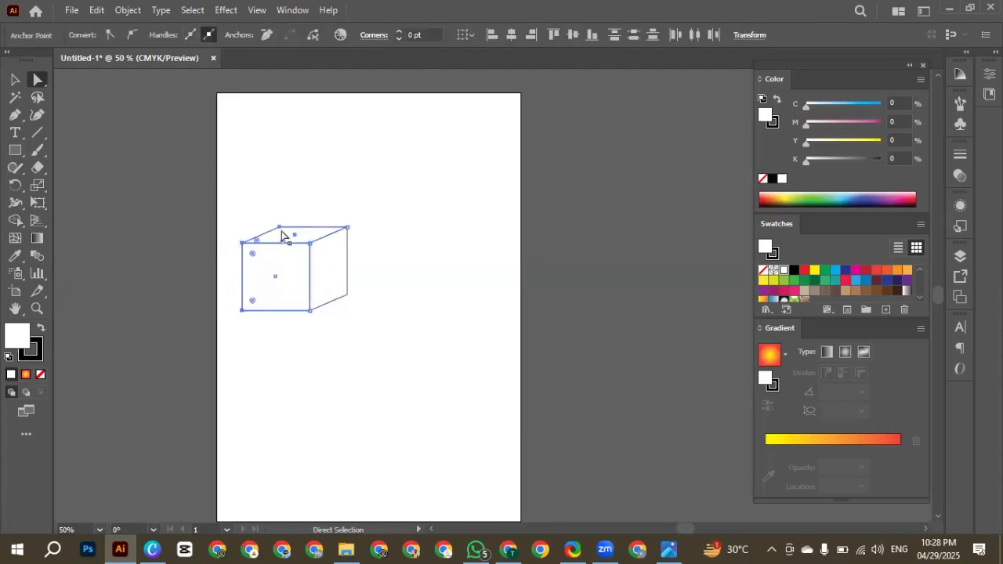
{"action": "left_click_drag", "start_coordinate": [280, 227], "coordinate": [300, 227]}
{"action": "left_click", "coordinate": [249, 227]}
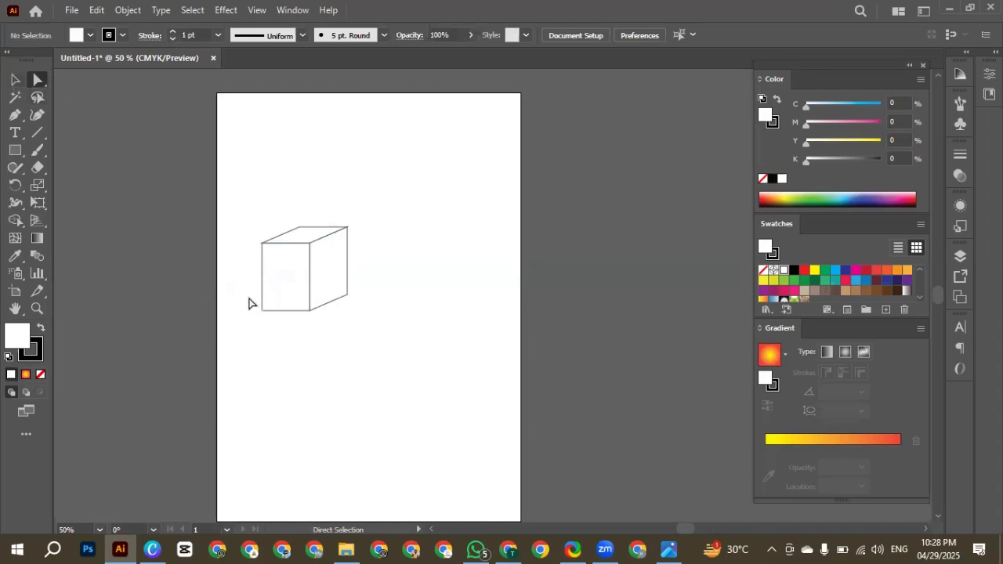
Step: Shorten the cube by raising the bottom anchor points of its front and side faces
{"action": "left_click_drag", "start_coordinate": [248, 294], "coordinate": [391, 318]}
{"action": "left_click_drag", "start_coordinate": [311, 312], "coordinate": [309, 293]}
{"action": "left_click", "coordinate": [318, 320]}
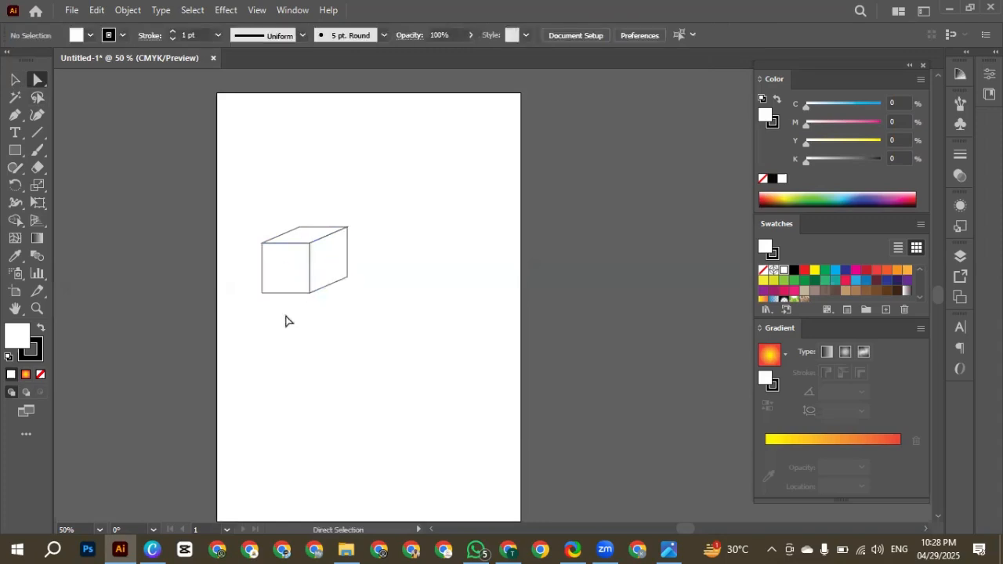
{"action": "left_click", "coordinate": [15, 80]}
{"action": "left_click_drag", "start_coordinate": [251, 205], "coordinate": [362, 275]}
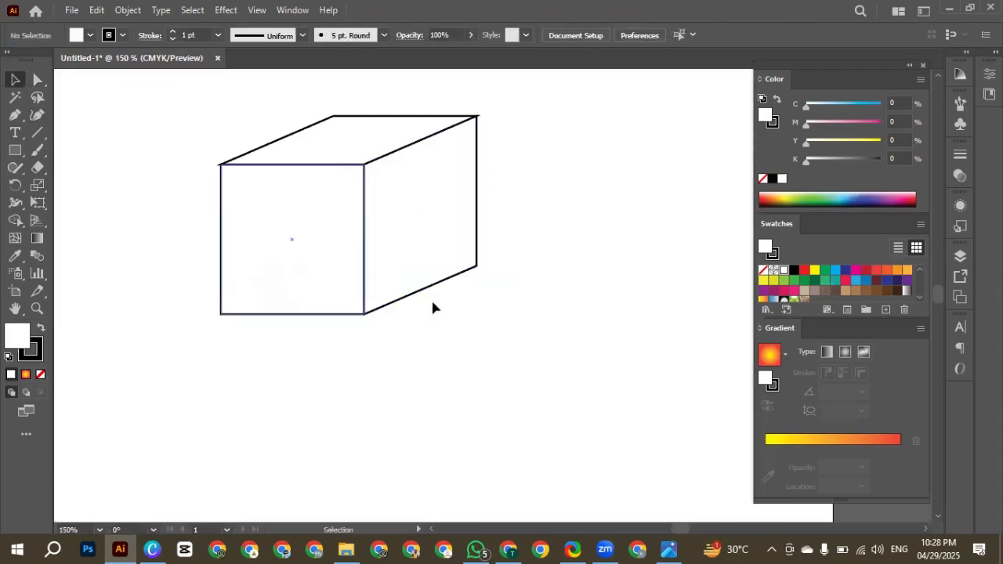
Step: Shift the left-hand anchor points of the cube's front and top faces slightly inward and up to slant those faces
{"action": "scroll", "coordinate": [379, 280], "scroll_direction": "down", "scroll_amount": 1}
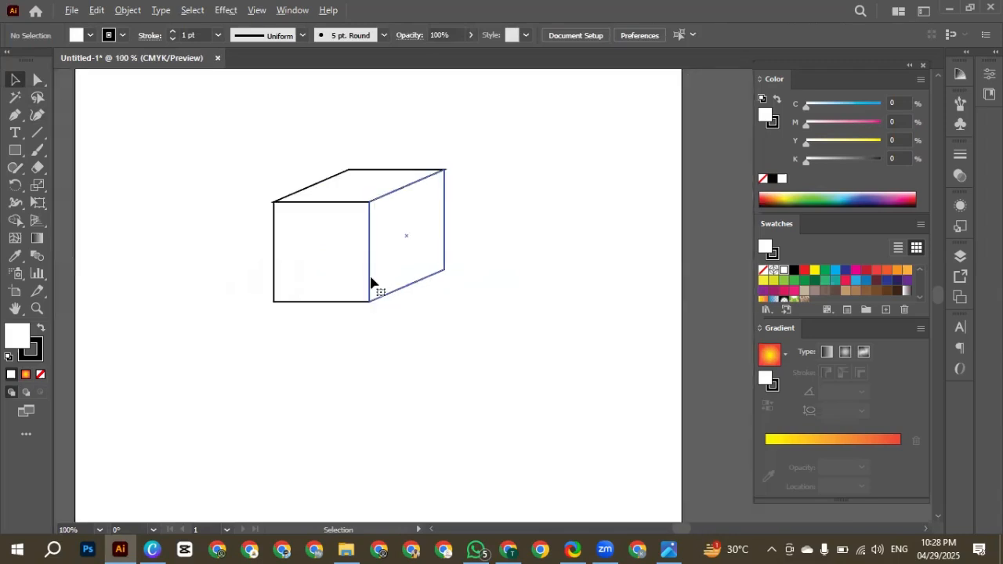
{"action": "left_click", "coordinate": [370, 282]}
{"action": "left_click", "coordinate": [37, 79]}
{"action": "left_click", "coordinate": [111, 138]}
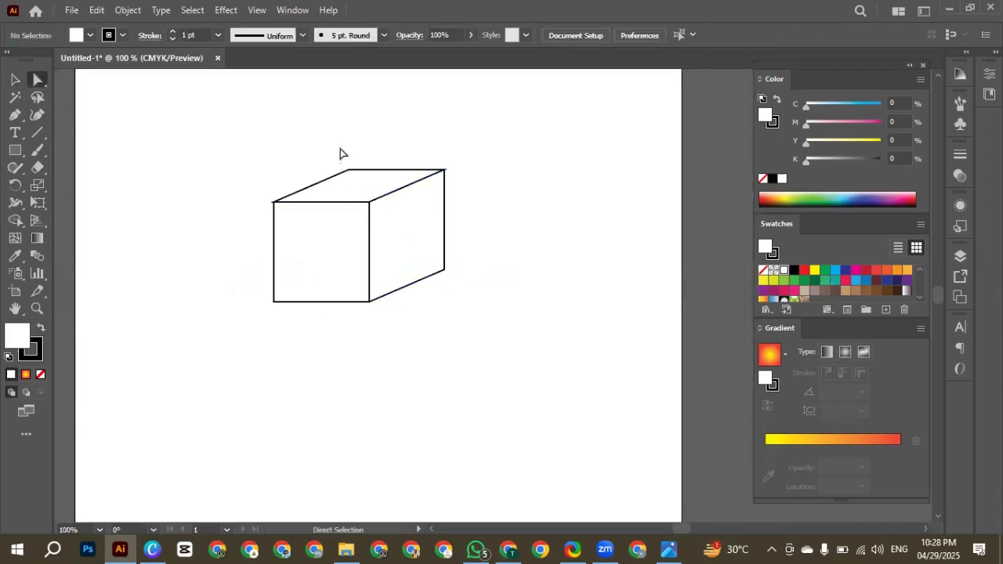
{"action": "left_click_drag", "start_coordinate": [340, 153], "coordinate": [479, 191]}
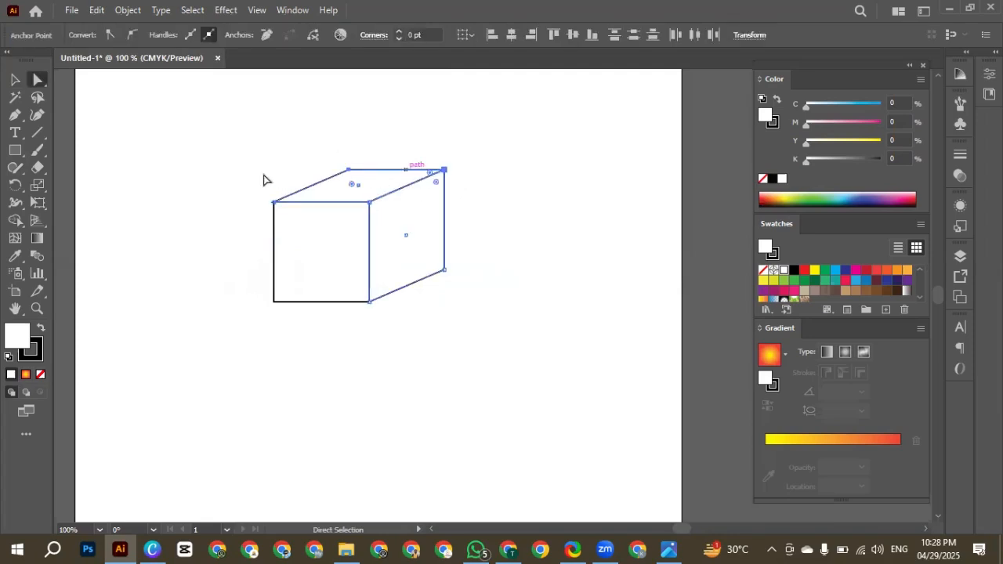
{"action": "left_click_drag", "start_coordinate": [272, 146], "coordinate": [354, 320]}
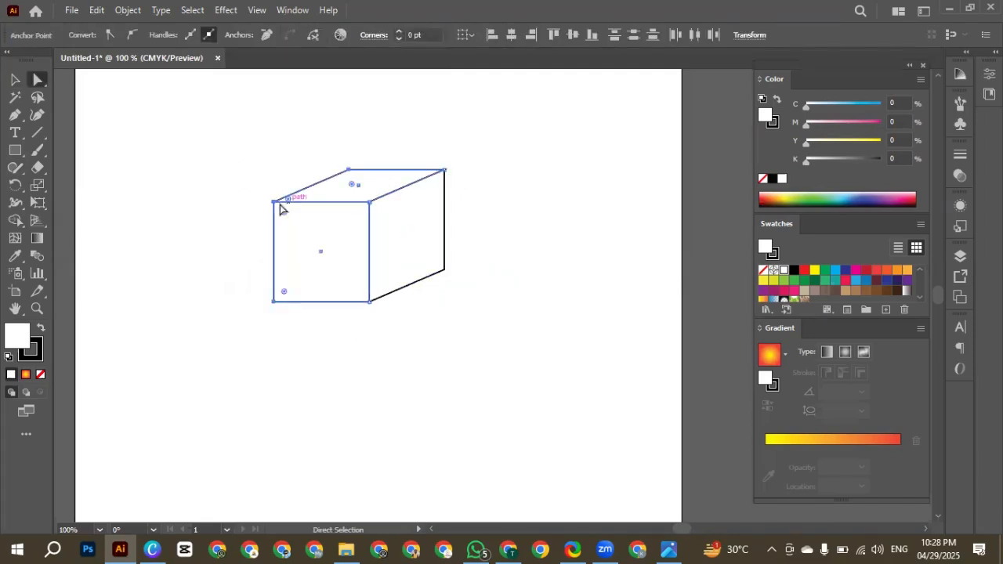
{"action": "mouse_move", "coordinate": [281, 206]}
{"action": "left_mouse_down"}
{"action": "mouse_move", "coordinate": [301, 205]}
{"action": "mouse_move", "coordinate": [284, 200]}
{"action": "left_mouse_up"}
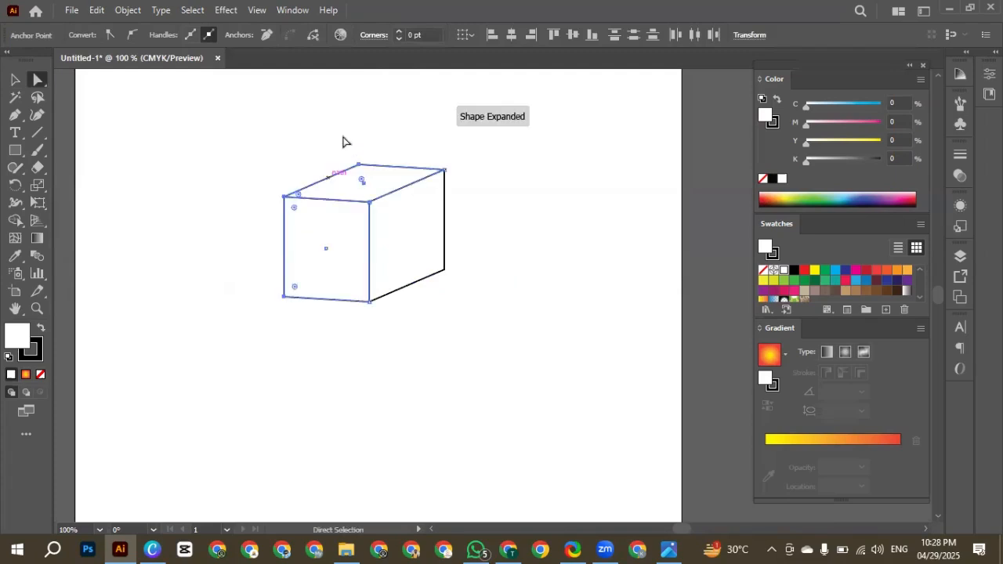
Step: Move the cube's rear top edge slightly inward and down, and align the side face's lower outer corner beneath it
{"action": "left_click_drag", "start_coordinate": [347, 147], "coordinate": [437, 177]}
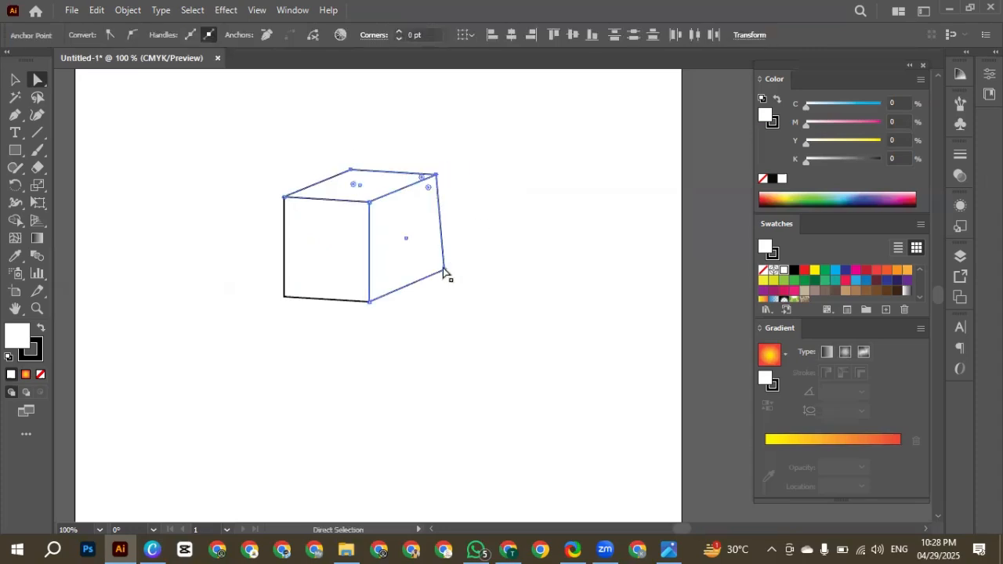
{"action": "left_click_drag", "start_coordinate": [444, 272], "coordinate": [437, 272]}
{"action": "left_click", "coordinate": [443, 293]}
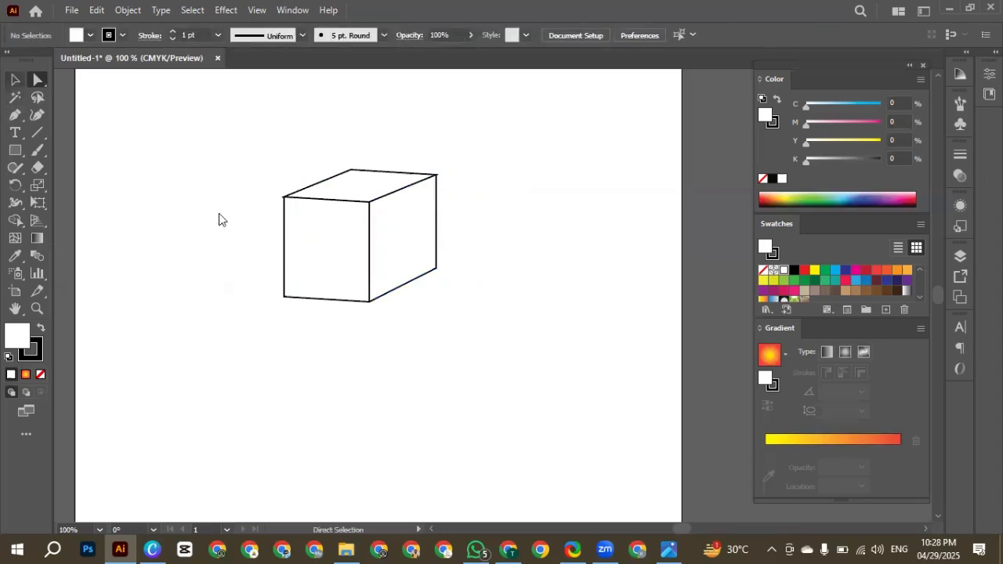
Step: Fill all three cube faces with crimson red at M 100 and Y 69.23
{"action": "key", "text": "v"}
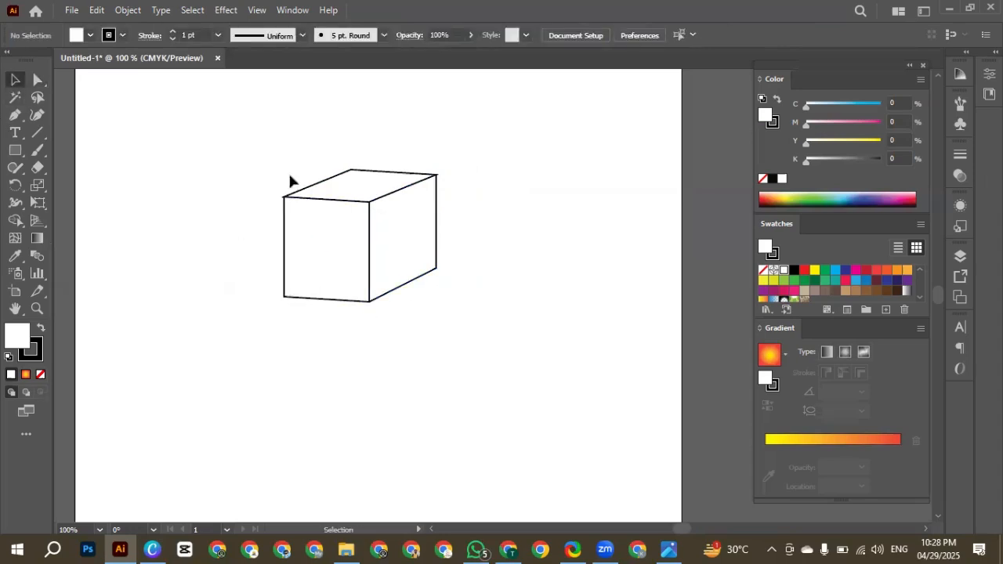
{"action": "left_click_drag", "start_coordinate": [261, 136], "coordinate": [479, 354]}
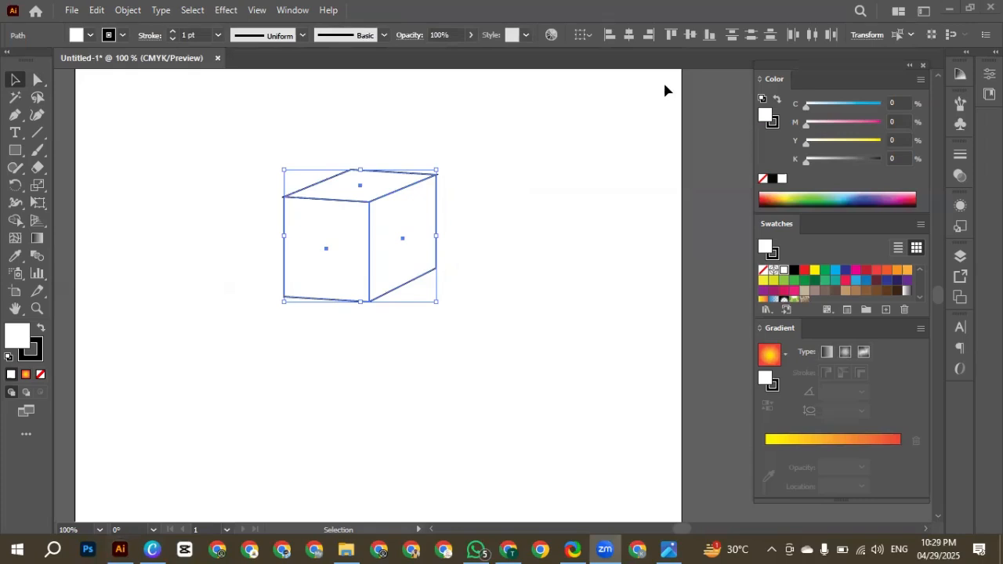
{"action": "left_click", "coordinate": [26, 376]}
{"action": "key", "text": "ctrl+z"}
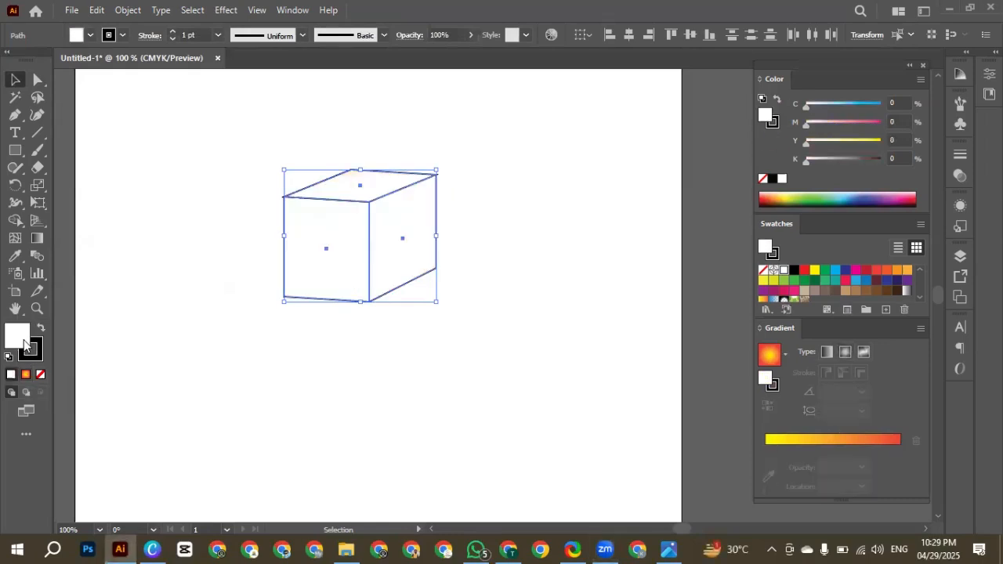
{"action": "double_click", "coordinate": [25, 345]}
{"action": "left_click_drag", "start_coordinate": [578, 309], "coordinate": [651, 256]}
{"action": "left_click", "coordinate": [803, 251]}
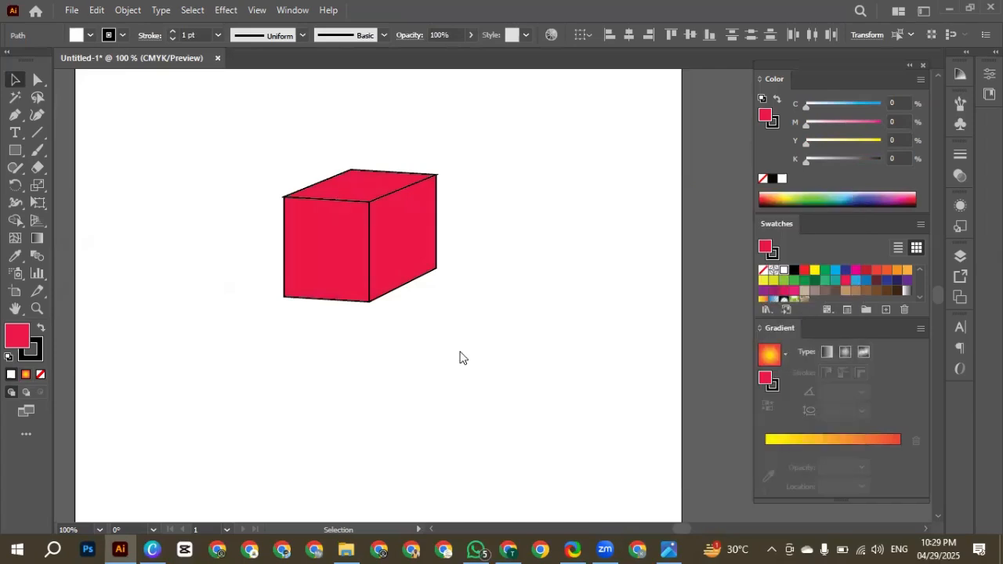
{"action": "left_click", "coordinate": [275, 173]}
Step: Try removing the outline from the three red cube faces, and undo the removal
{"action": "scroll", "coordinate": [375, 194], "scroll_direction": "up", "scroll_amount": 1, "text": "alt"}
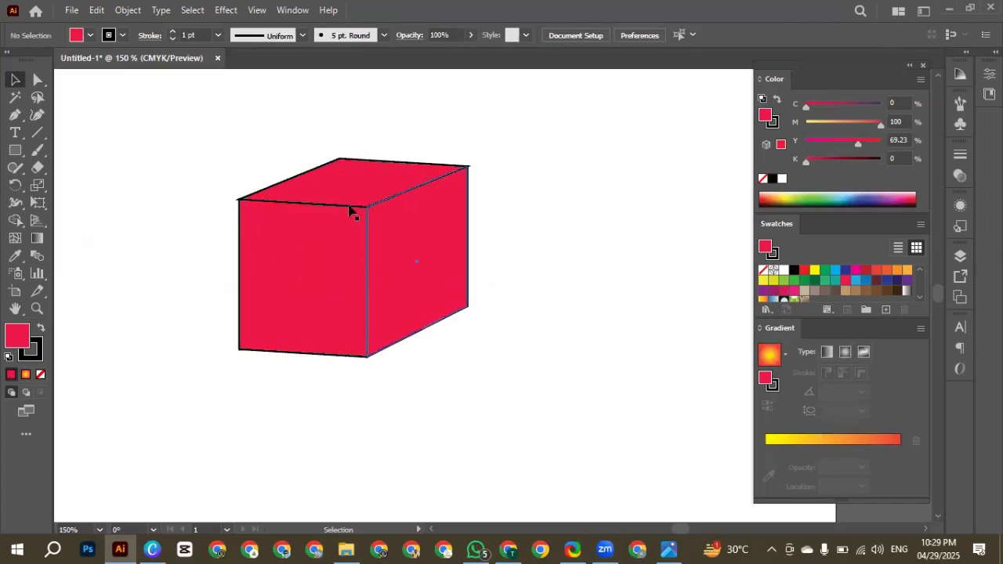
{"action": "left_click", "coordinate": [397, 288]}
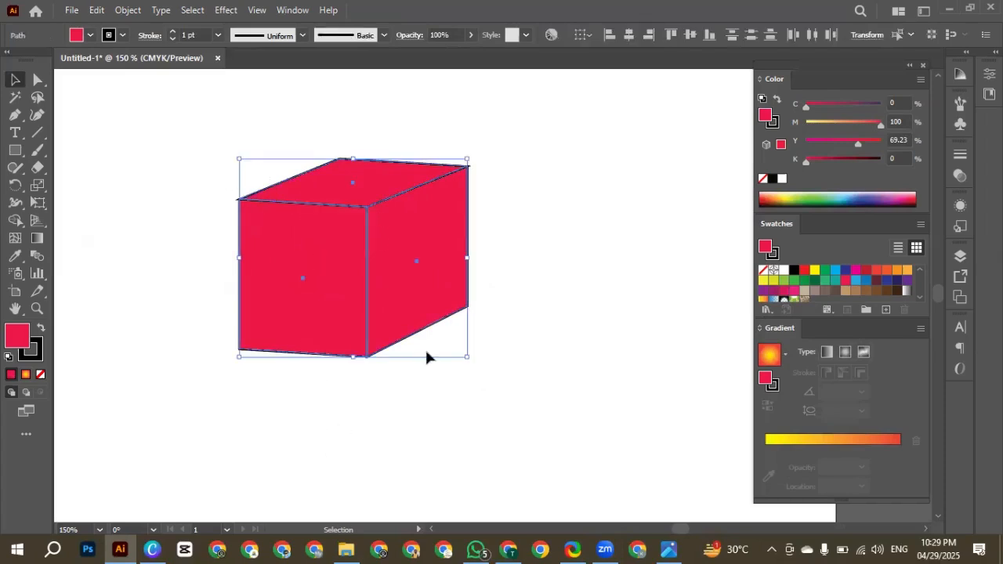
{"action": "left_click", "coordinate": [41, 374]}
{"action": "left_click", "coordinate": [263, 428]}
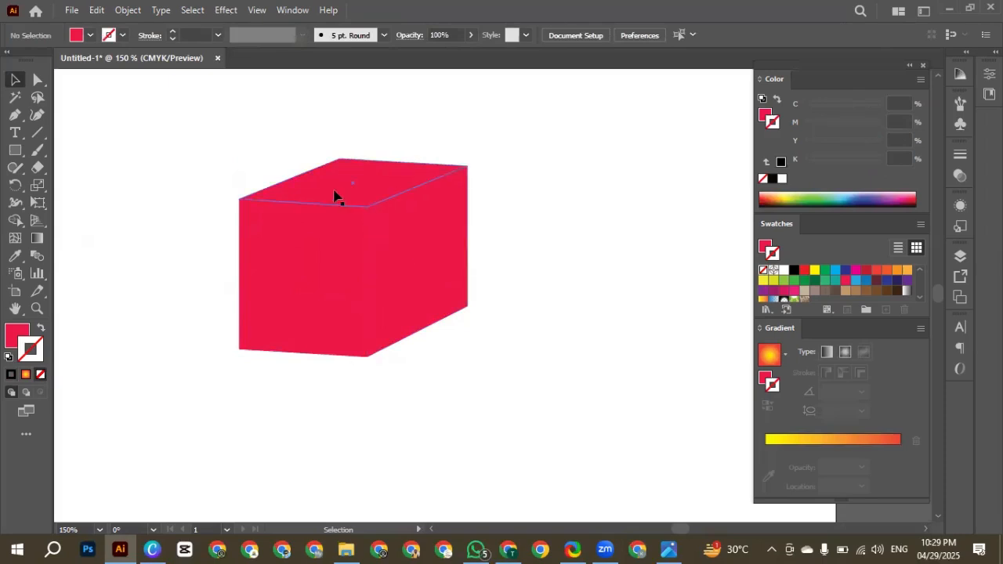
{"action": "scroll", "coordinate": [395, 393], "scroll_direction": "down", "scroll_amount": 1}
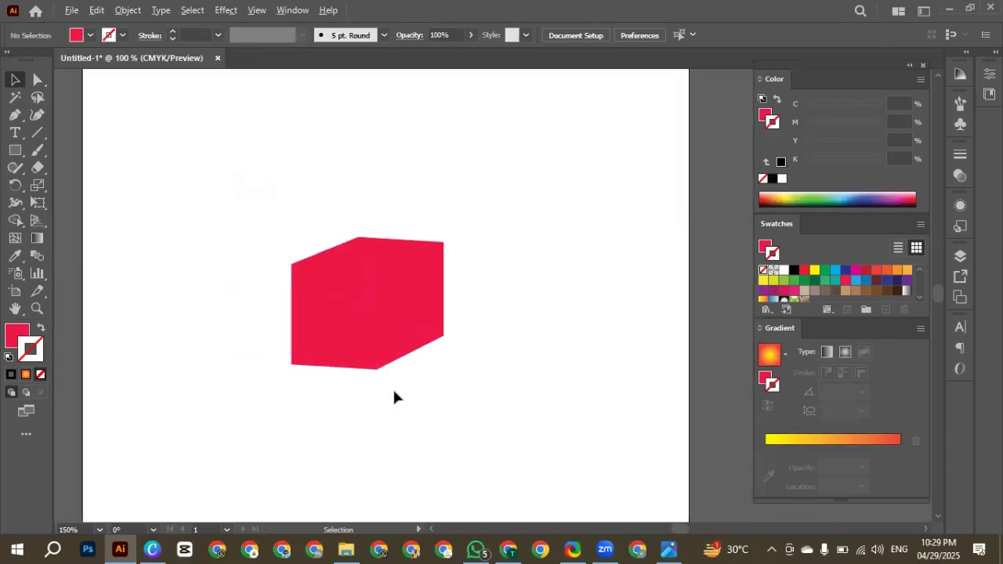
{"action": "key", "text": "ctrl+z"}
{"action": "left_click", "coordinate": [391, 400]}
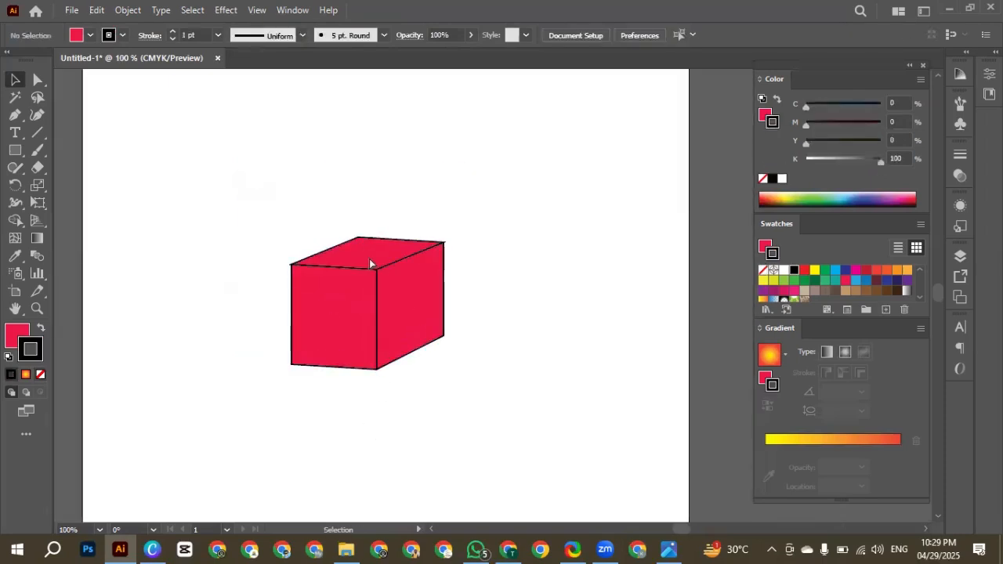
Step: Remove the stroke from all three faces of the cube
{"action": "left_click_drag", "start_coordinate": [274, 210], "coordinate": [480, 384]}
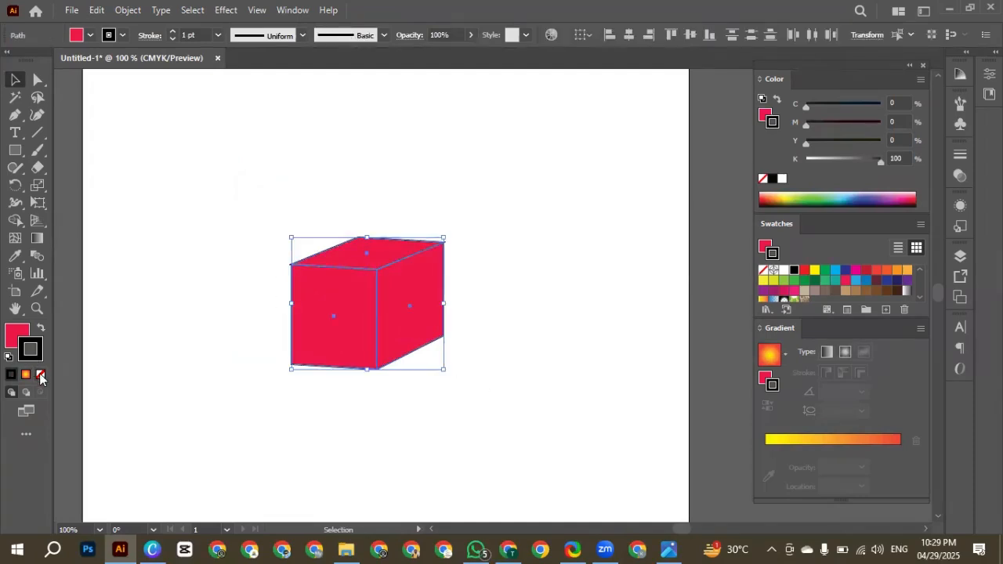
{"action": "left_click", "coordinate": [40, 375]}
{"action": "left_click", "coordinate": [465, 401]}
{"action": "scroll", "coordinate": [463, 395], "scroll_direction": "down", "scroll_amount": 1}
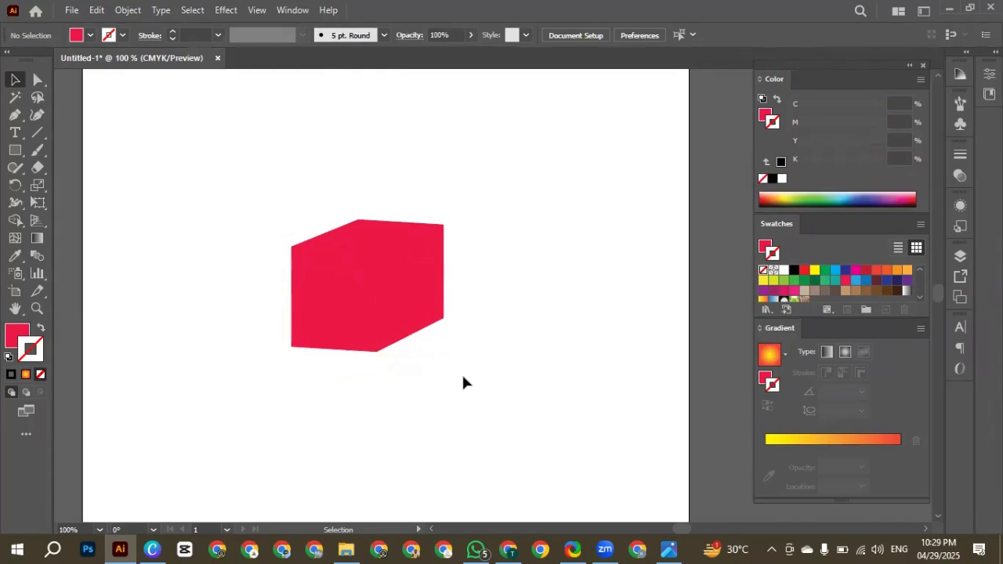
Step: Fill the cube's right side face with the brown swatch C=35 M=60 Y=80 K=25 and leave it without a stroke
{"action": "left_click", "coordinate": [399, 280]}
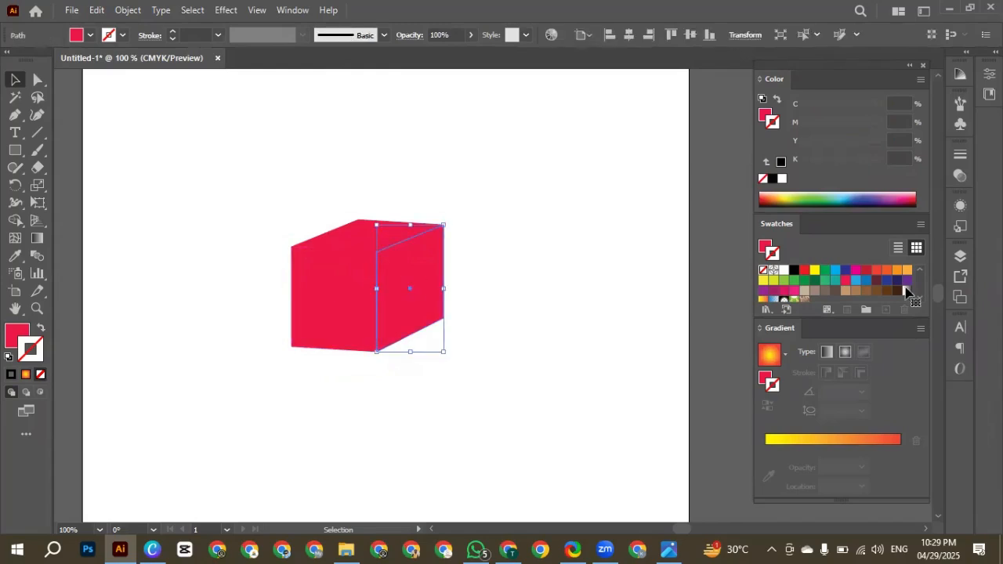
{"action": "left_click", "coordinate": [886, 291]}
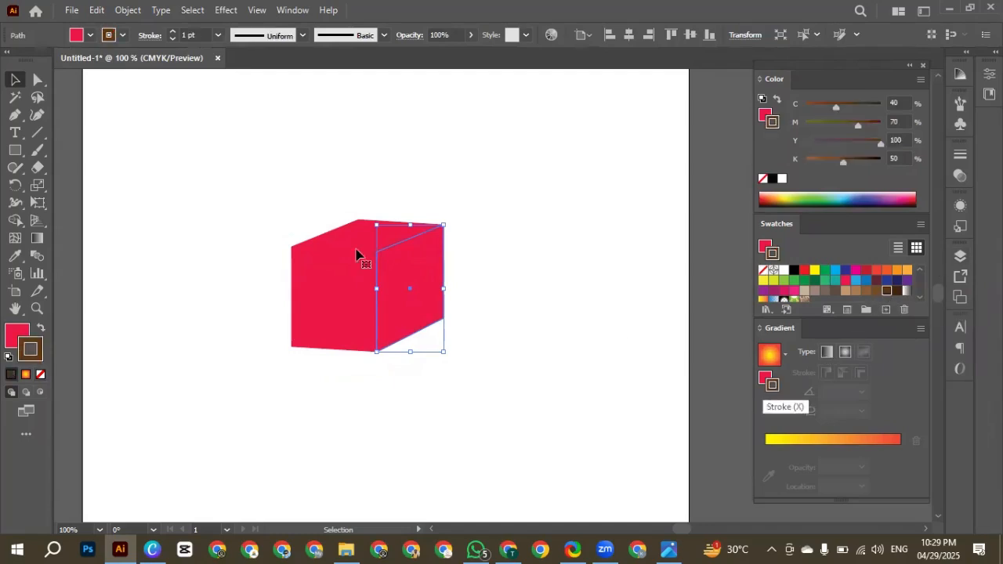
{"action": "left_click", "coordinate": [41, 330]}
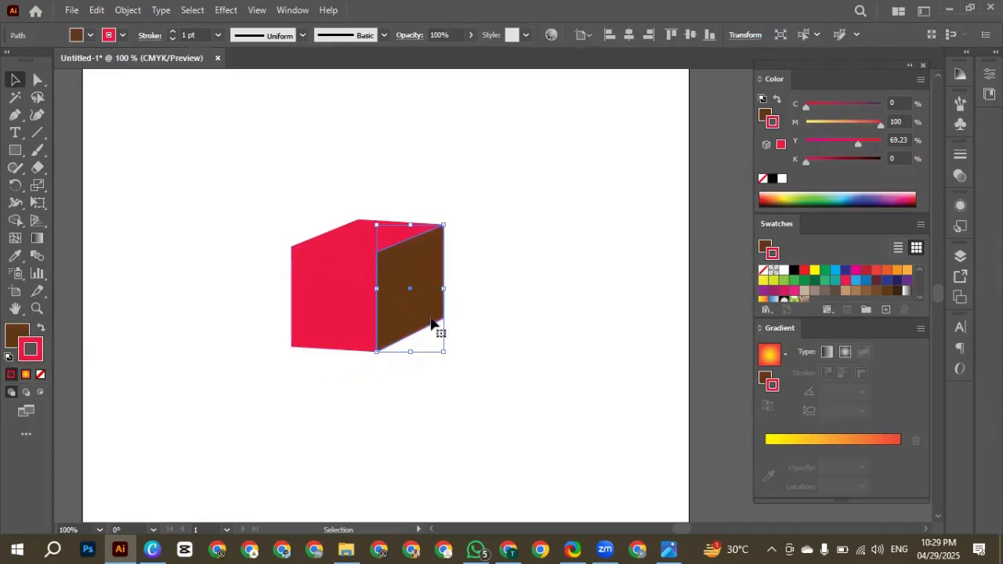
{"action": "left_click", "coordinate": [866, 292]}
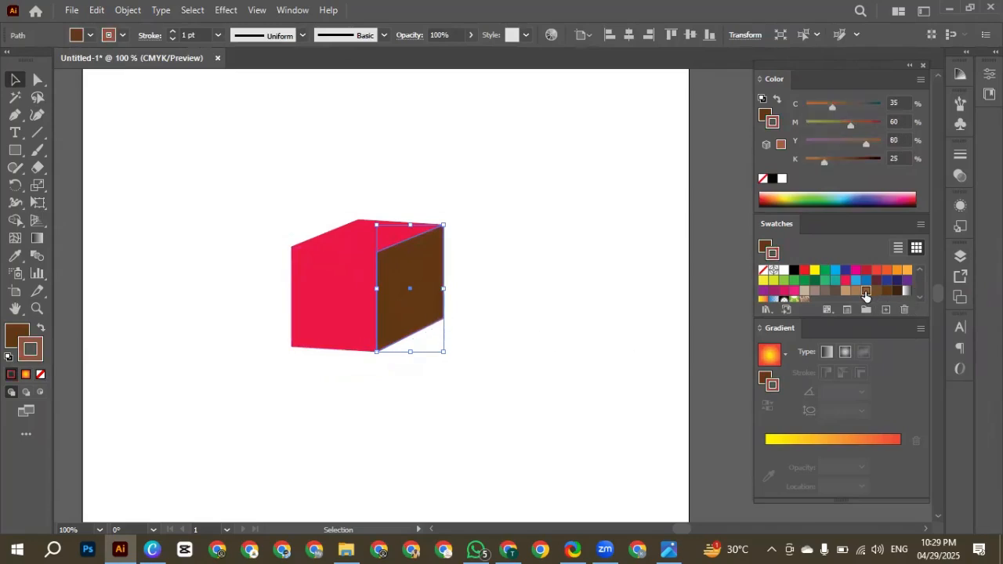
{"action": "left_click", "coordinate": [876, 290]}
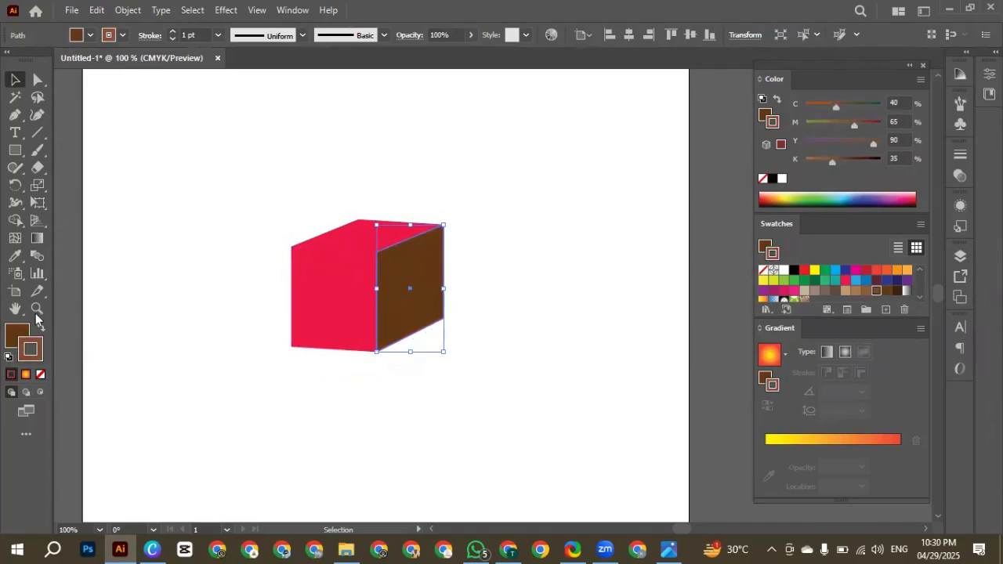
{"action": "left_click", "coordinate": [41, 374]}
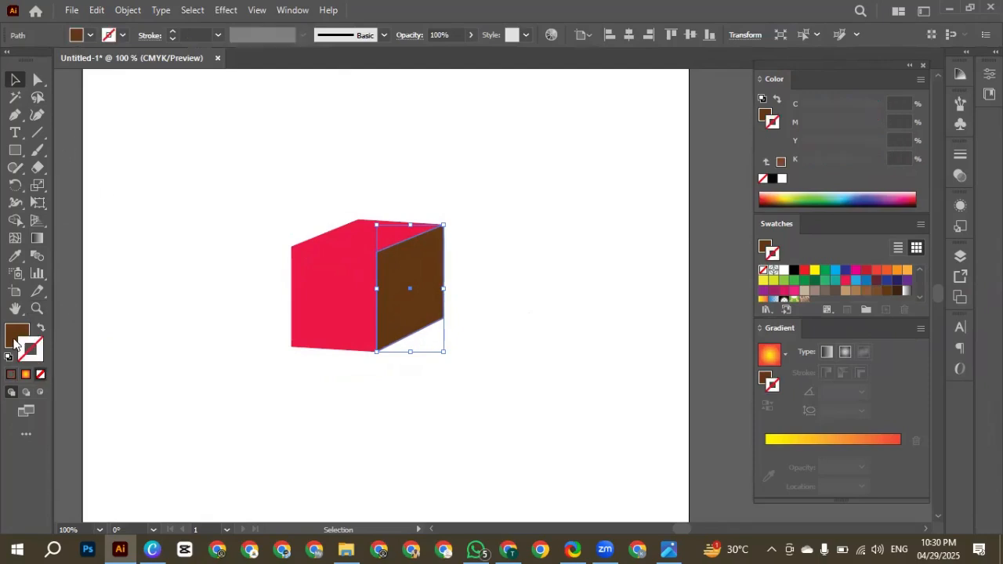
{"action": "left_click", "coordinate": [15, 336]}
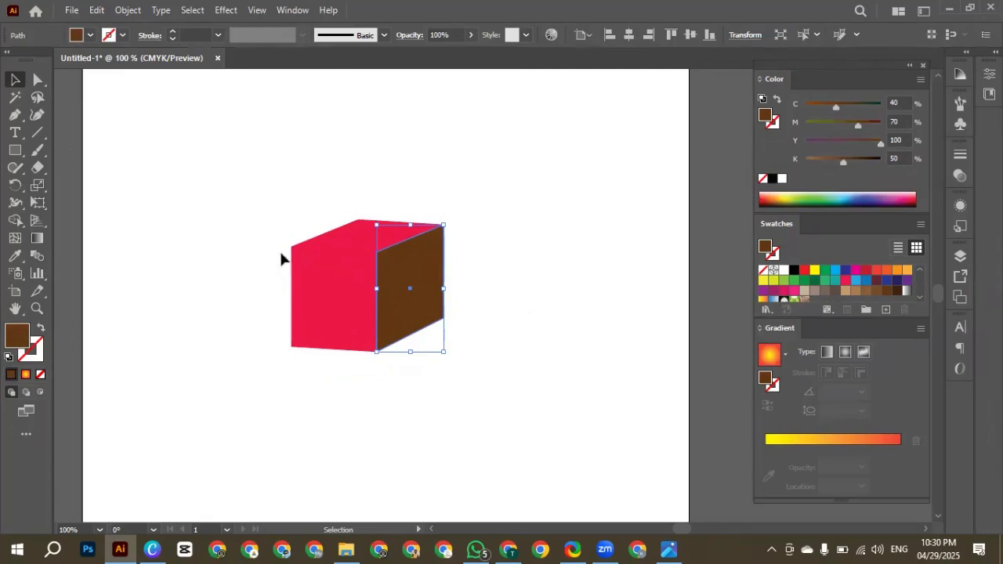
{"action": "left_click", "coordinate": [863, 291]}
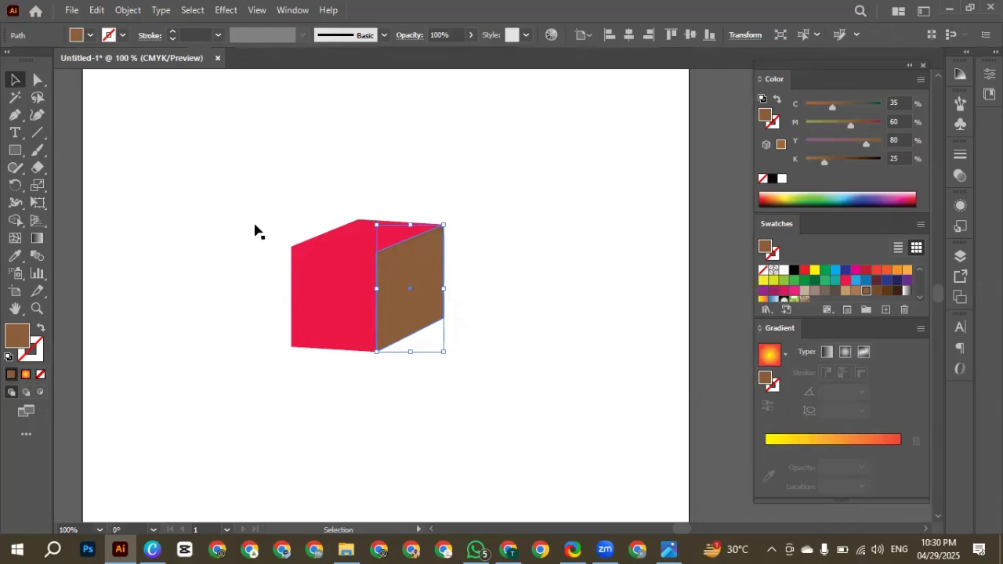
Step: Apply a gradient to the brown side face with the same brown in both color stops, placed at 0% and 100%
{"action": "left_click", "coordinate": [38, 240]}
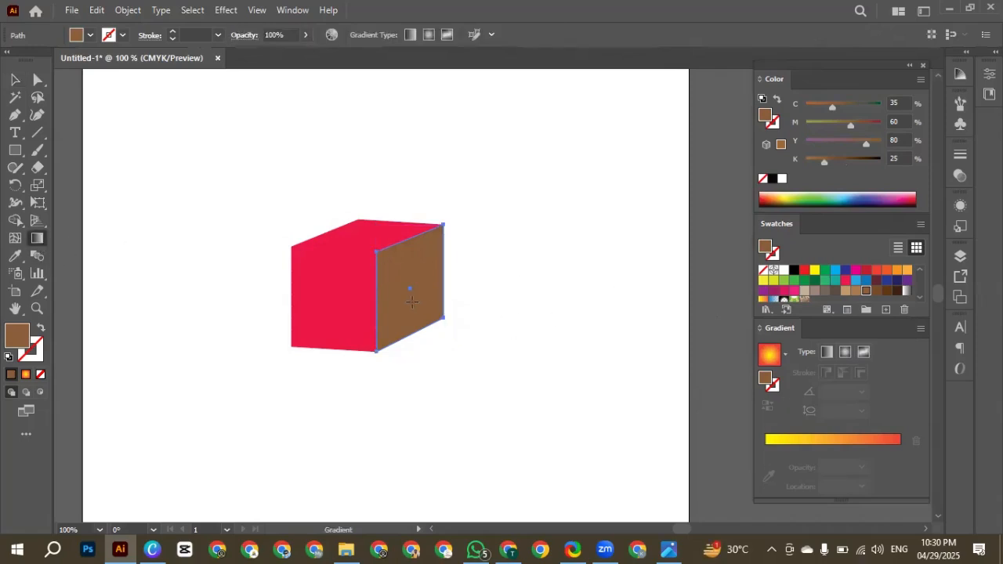
{"action": "left_click", "coordinate": [412, 302]}
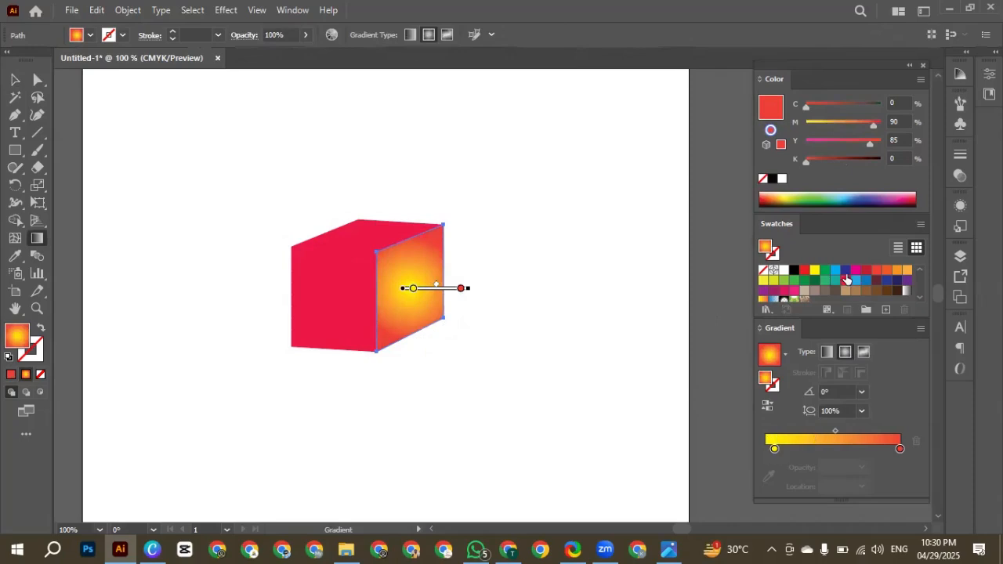
{"action": "left_click", "coordinate": [774, 450]}
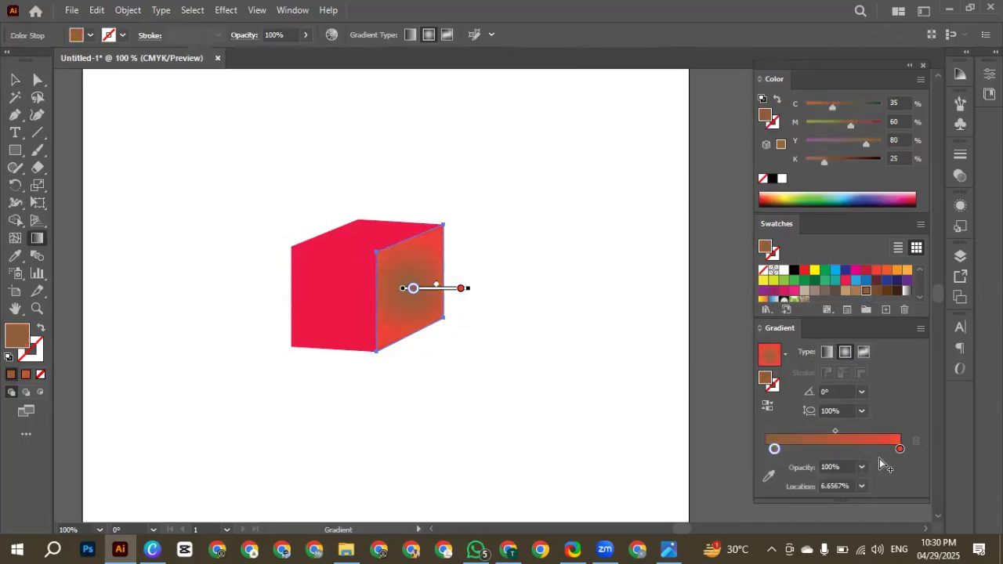
{"action": "left_click_drag", "start_coordinate": [900, 449], "coordinate": [875, 449]}
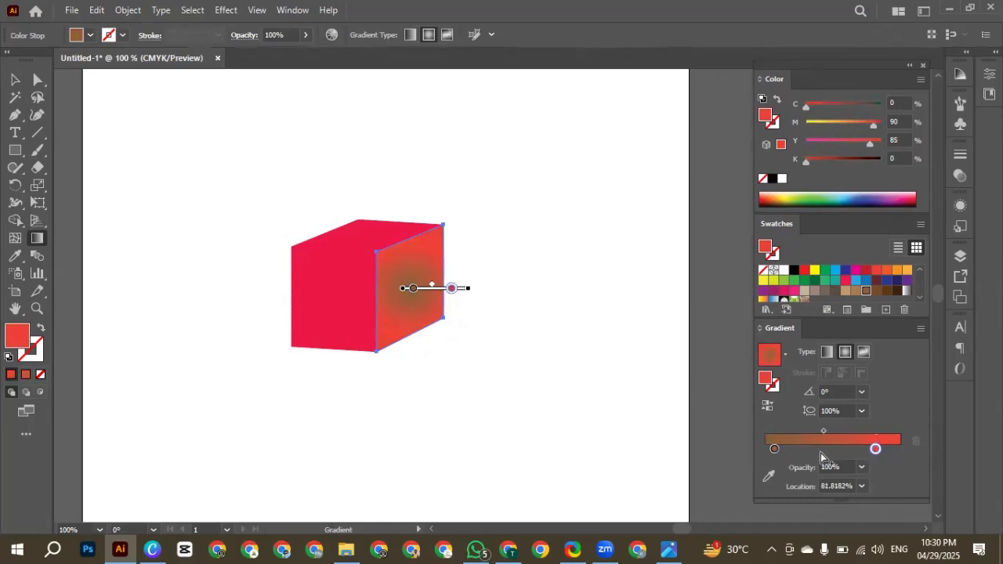
{"action": "left_click", "coordinate": [775, 450]}
{"action": "left_click_drag", "start_coordinate": [774, 450], "coordinate": [900, 448], "text": "alt"}
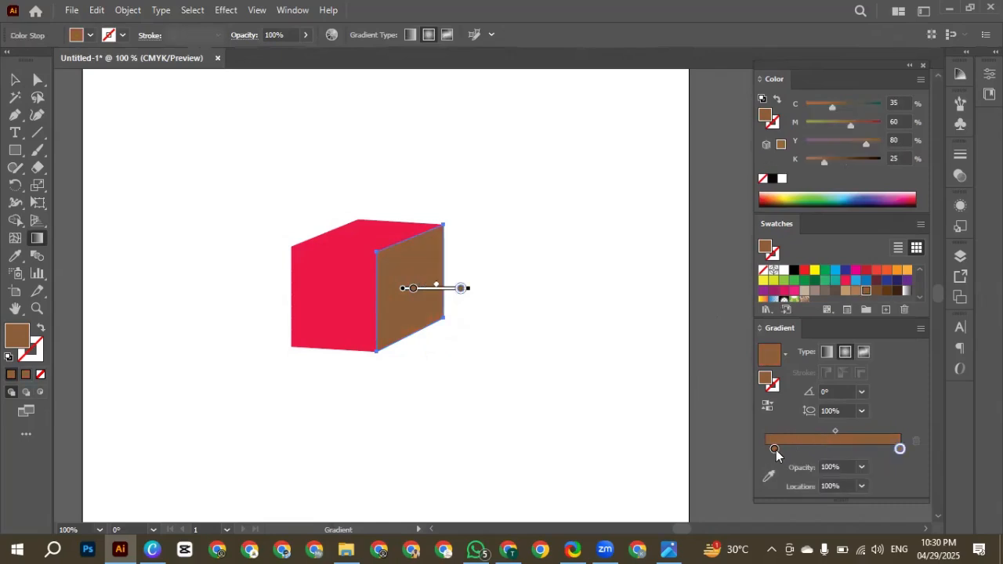
{"action": "left_click_drag", "start_coordinate": [775, 449], "coordinate": [766, 451]}
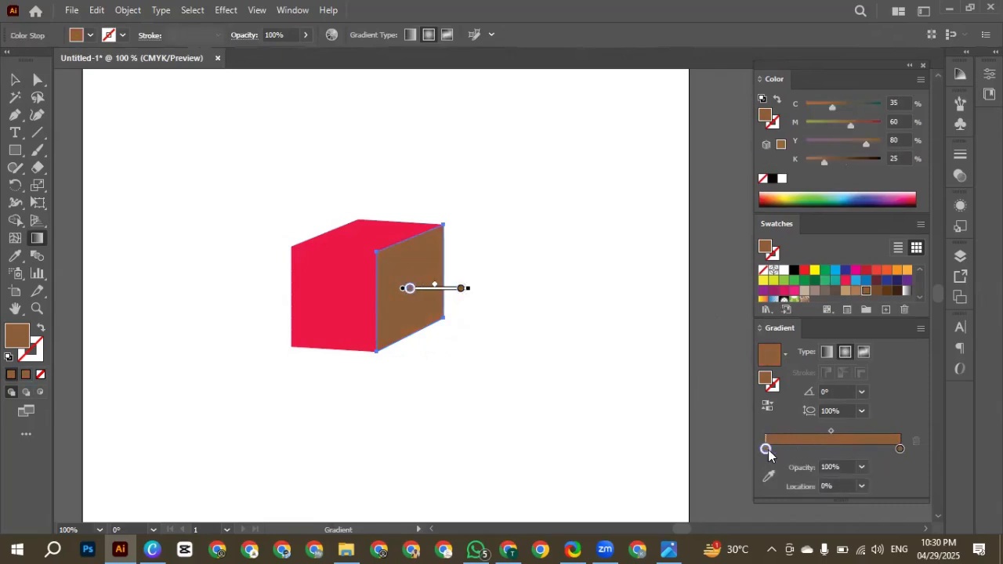
Step: Darken the gradient's end stop to 83% black and make the gradient linear, running across the side face toward its outer edge
{"action": "left_click", "coordinate": [900, 449]}
{"action": "left_click_drag", "start_coordinate": [841, 161], "coordinate": [869, 168]}
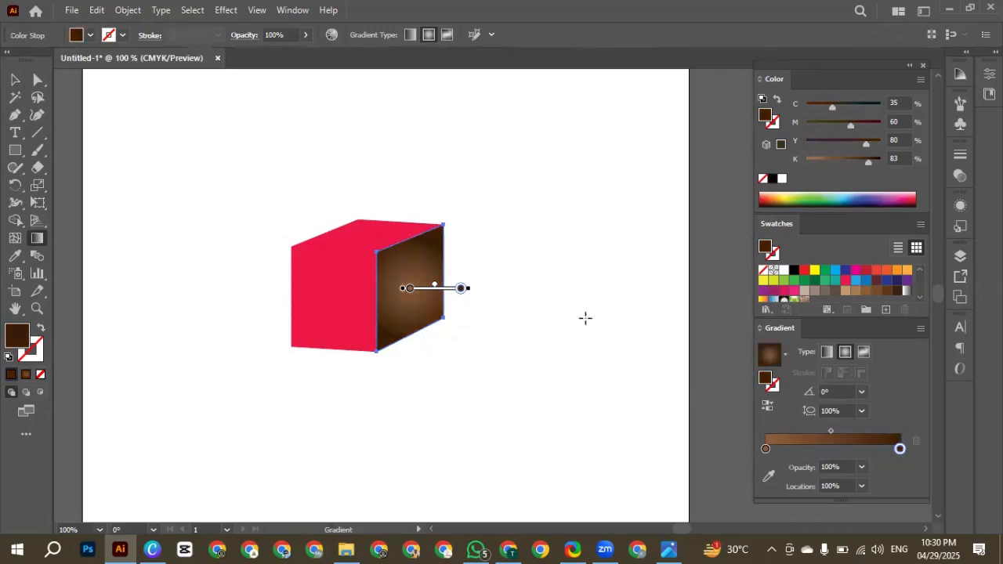
{"action": "left_click", "coordinate": [826, 352]}
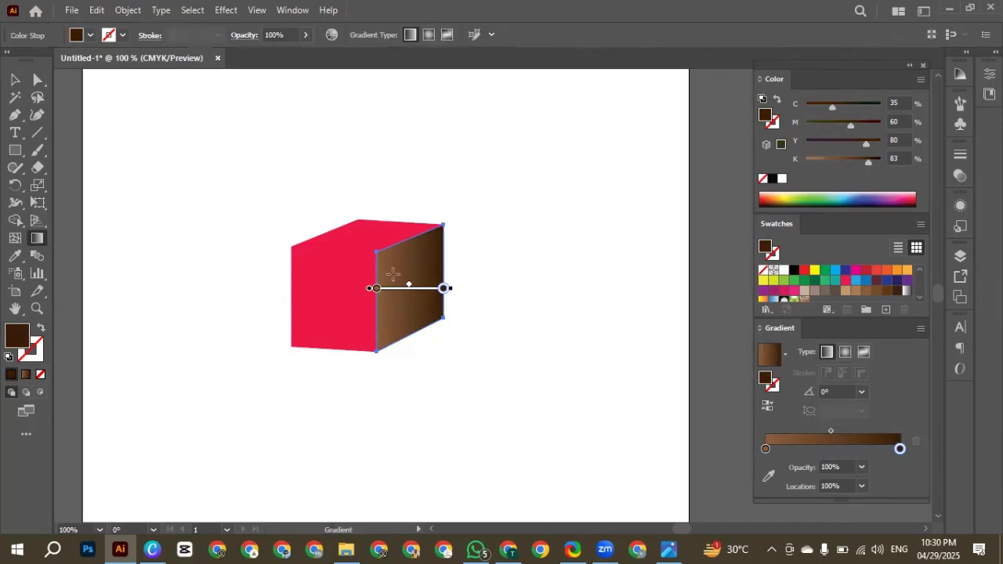
{"action": "mouse_move", "coordinate": [384, 274]}
{"action": "left_mouse_down"}
{"action": "mouse_move", "coordinate": [447, 267]}
{"action": "mouse_move", "coordinate": [455, 288]}
{"action": "left_mouse_up"}
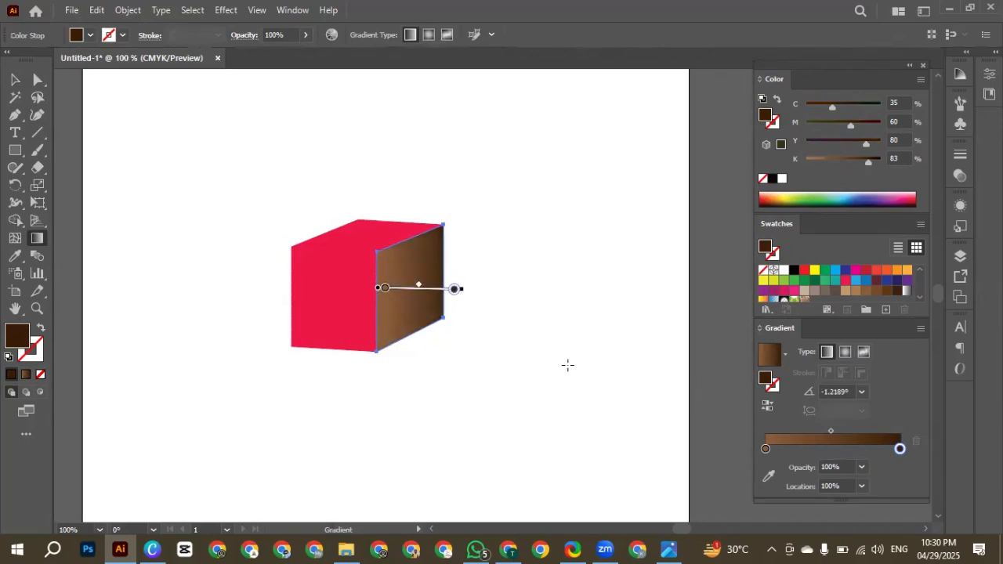
Step: Pull the front, top and side faces away from the cube one at a time, undoing each move
{"action": "left_click", "coordinate": [17, 82]}
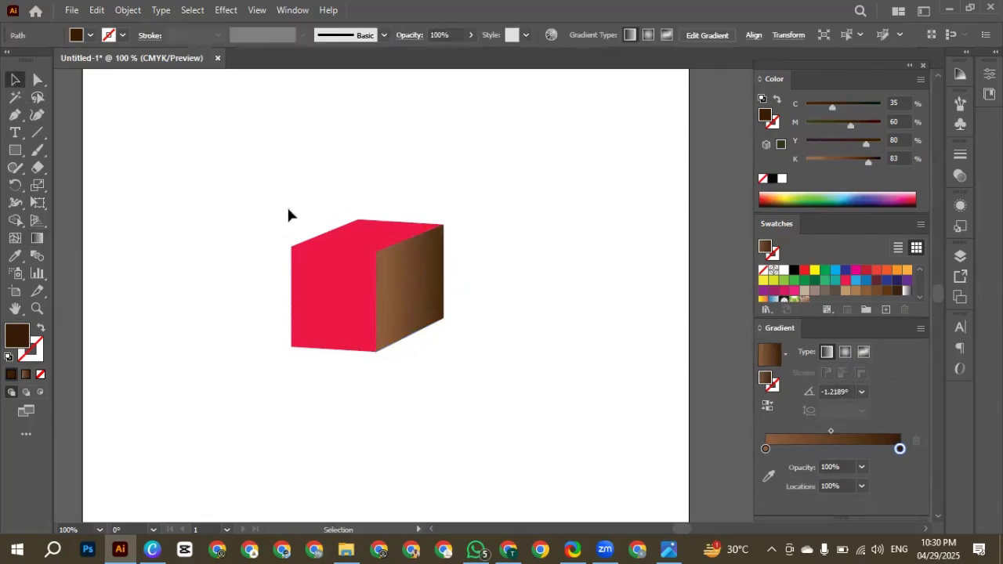
{"action": "left_click_drag", "start_coordinate": [277, 201], "coordinate": [353, 370]}
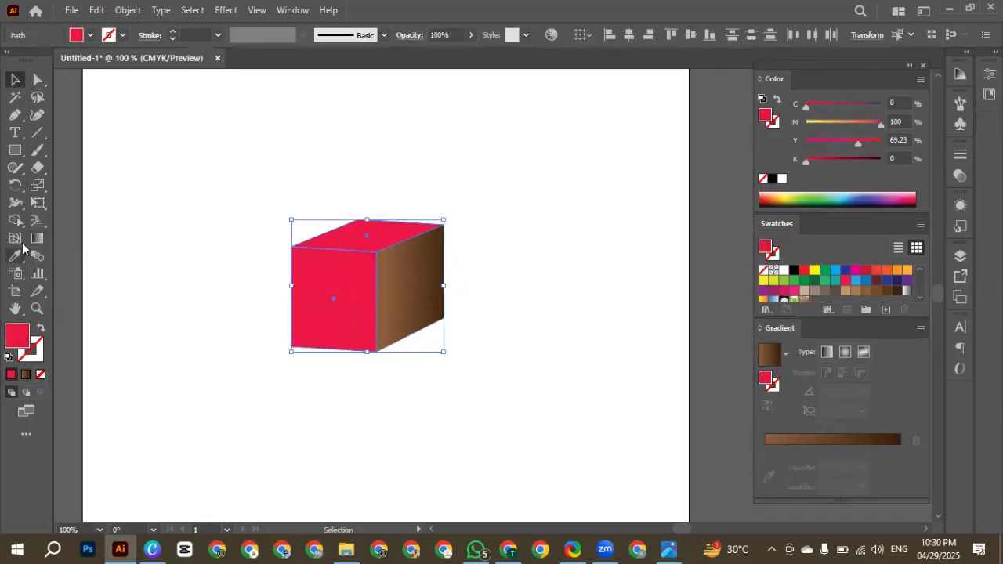
{"action": "left_click", "coordinate": [196, 177]}
{"action": "left_click_drag", "start_coordinate": [322, 292], "coordinate": [285, 308]}
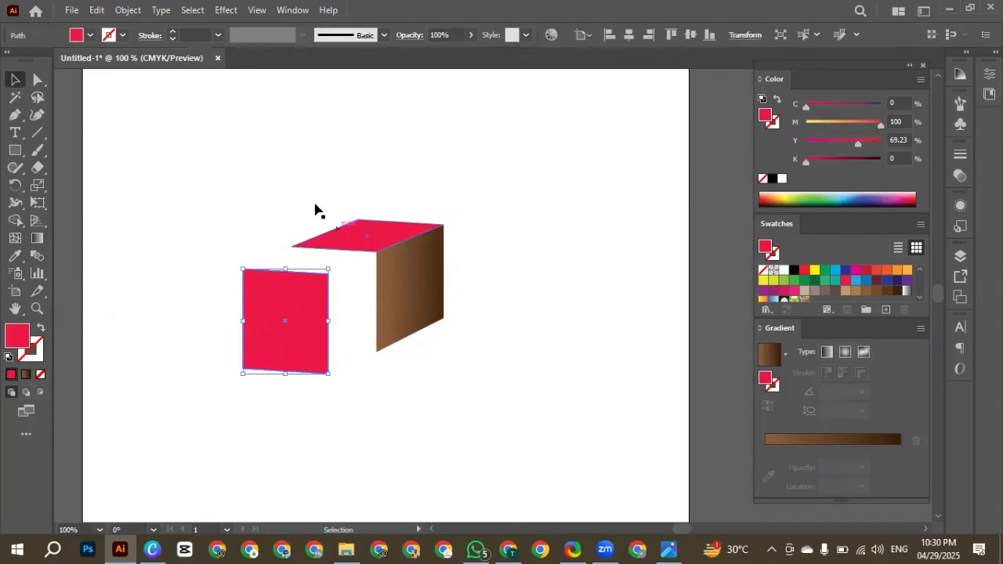
{"action": "key", "text": "a"}
{"action": "key", "text": "ctrl+z"}
{"action": "left_click", "coordinate": [264, 260]}
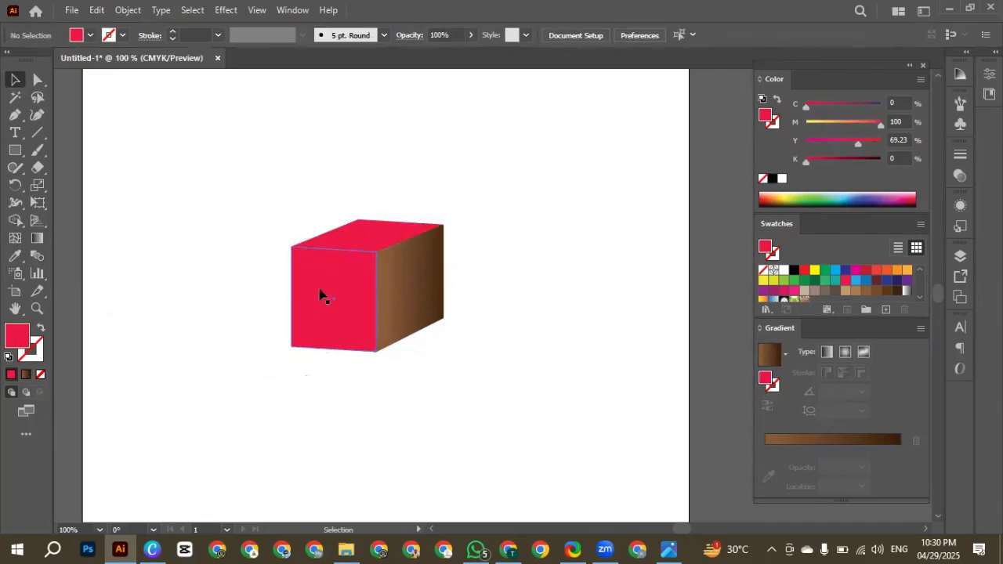
{"action": "left_click_drag", "start_coordinate": [321, 293], "coordinate": [259, 253]}
{"action": "left_click", "coordinate": [349, 232]}
{"action": "key", "text": "ctrl+z"}
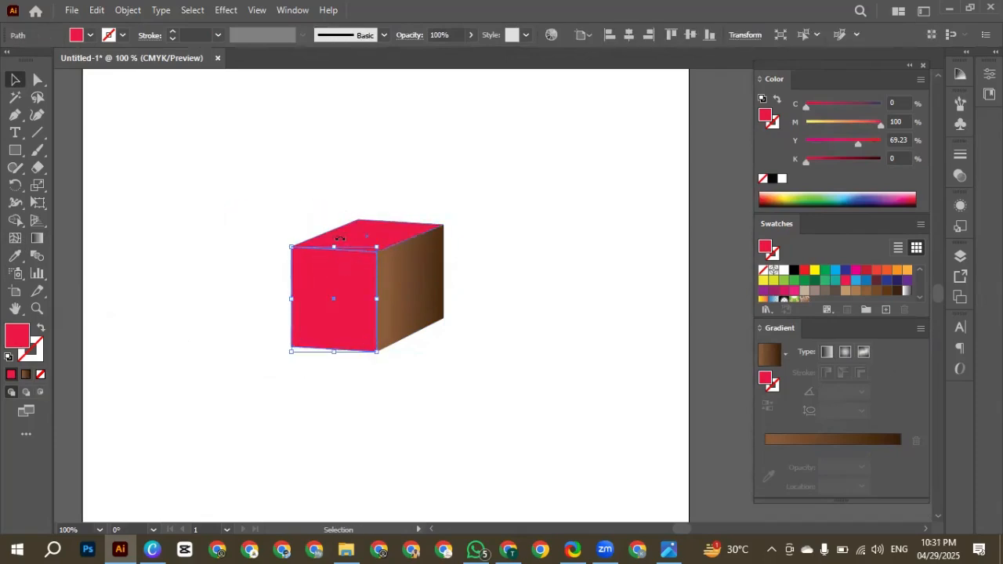
{"action": "left_click_drag", "start_coordinate": [340, 242], "coordinate": [373, 215]}
{"action": "key", "text": "ctrl+z"}
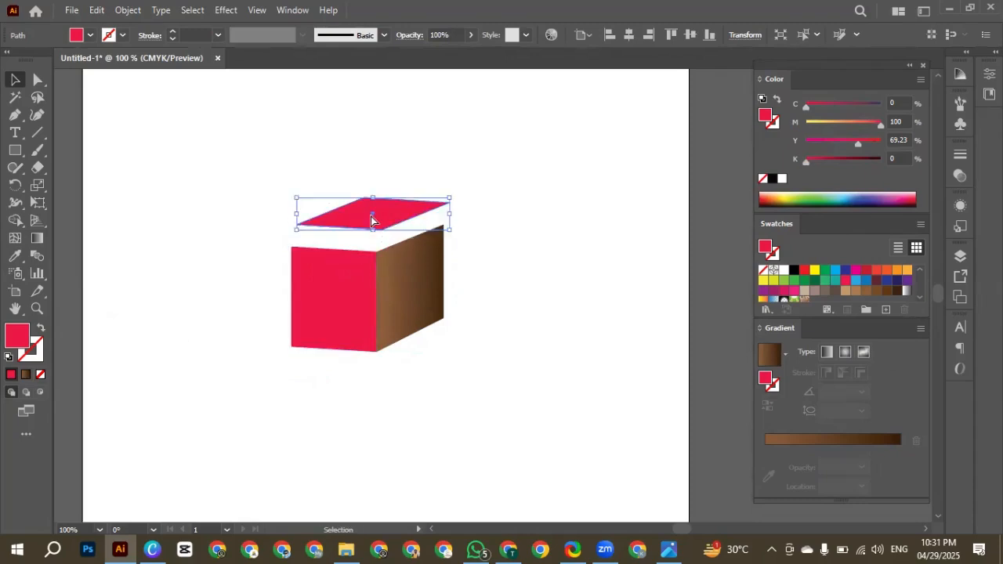
{"action": "key", "text": "ctrl+z"}
{"action": "left_click_drag", "start_coordinate": [399, 281], "coordinate": [436, 292]}
{"action": "key", "text": "ctrl+z"}
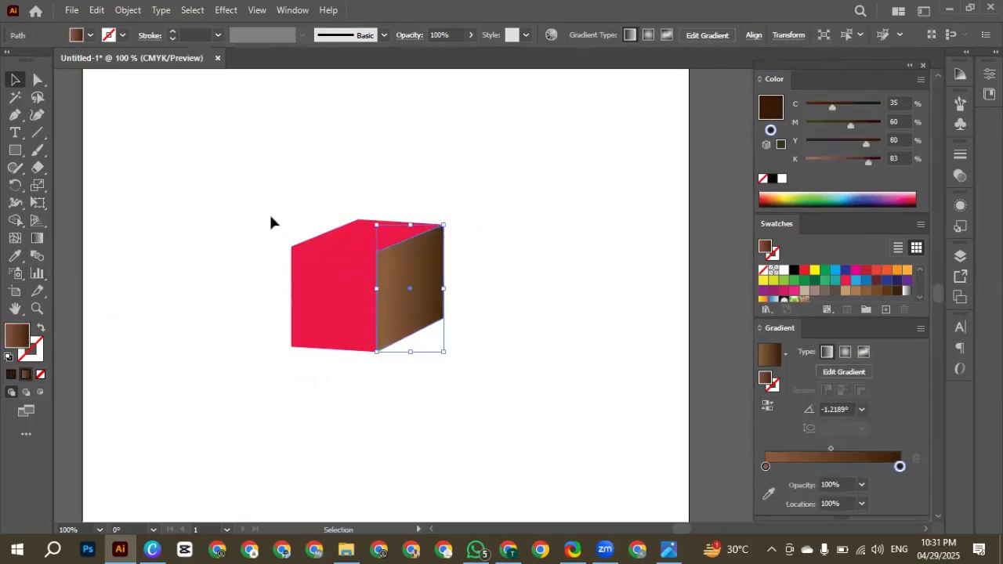
Step: Copy the side face's brown gradient onto the red front and top faces with the Eyedropper and deselect them
{"action": "left_click", "coordinate": [284, 227]}
{"action": "key", "text": "ctrl+a"}
{"action": "key", "text": "i"}
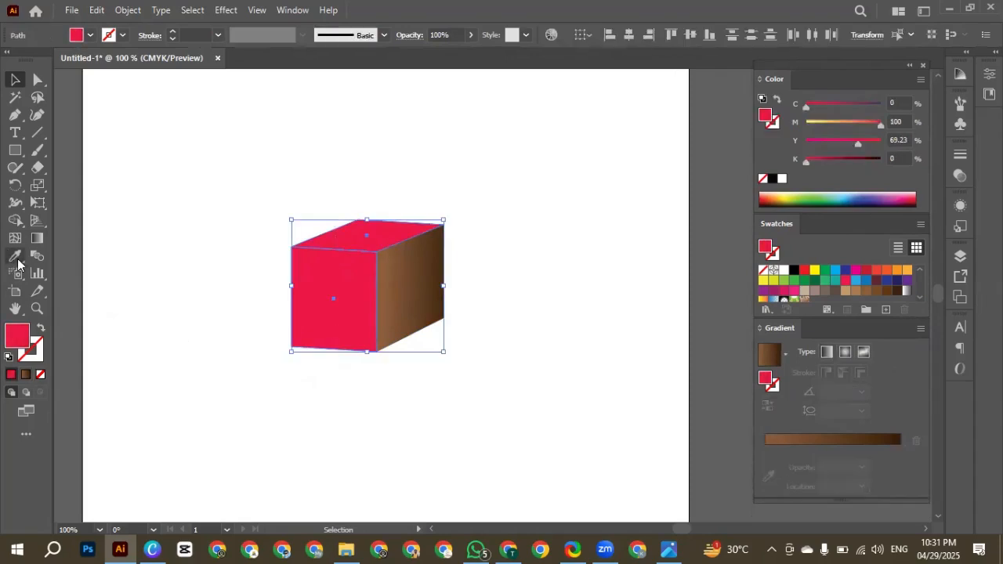
{"action": "left_click", "coordinate": [405, 280]}
{"action": "key", "text": "y"}
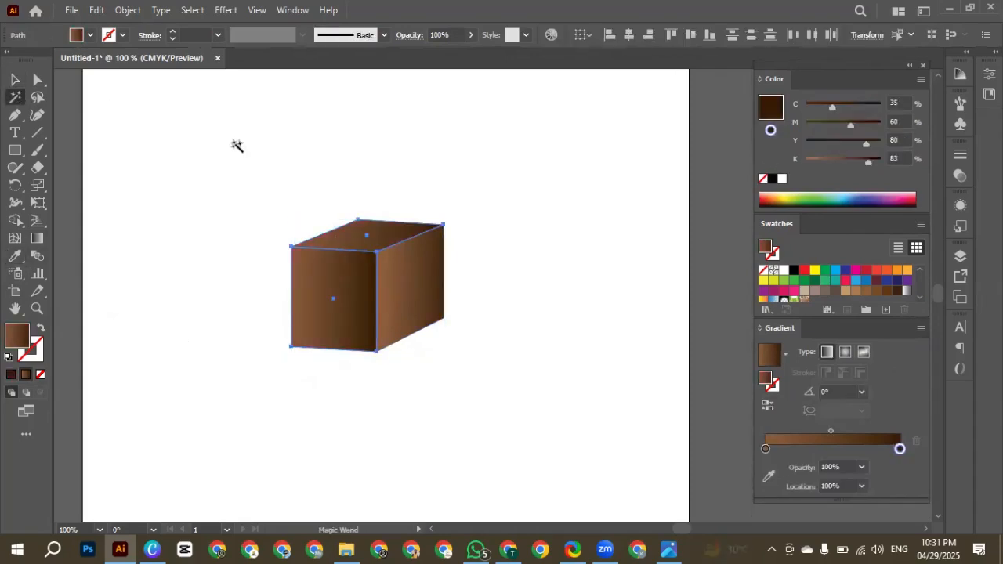
{"action": "left_click", "coordinate": [233, 146]}
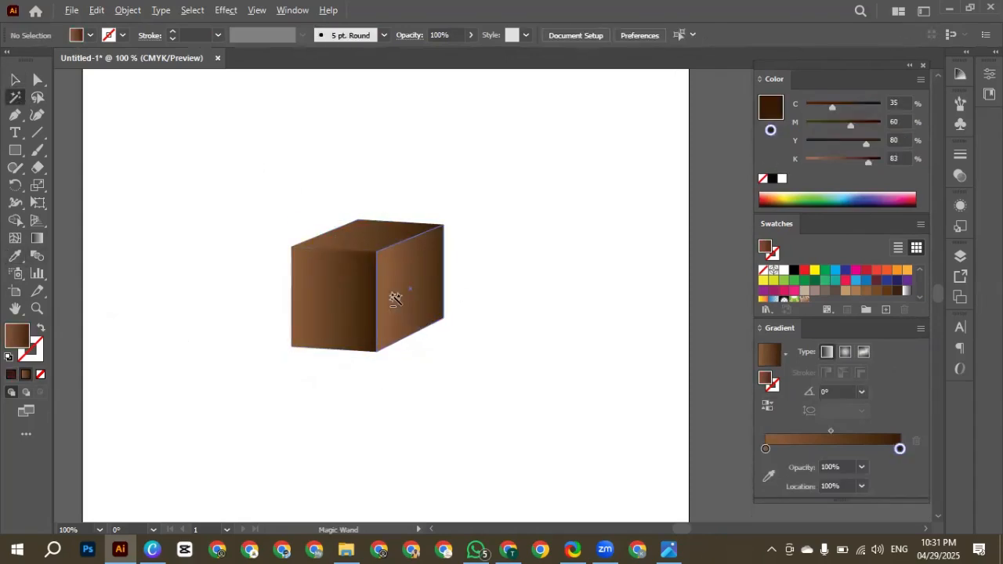
{"action": "scroll", "coordinate": [393, 294], "scroll_direction": "up", "scroll_amount": 2}
{"action": "key", "text": "v"}
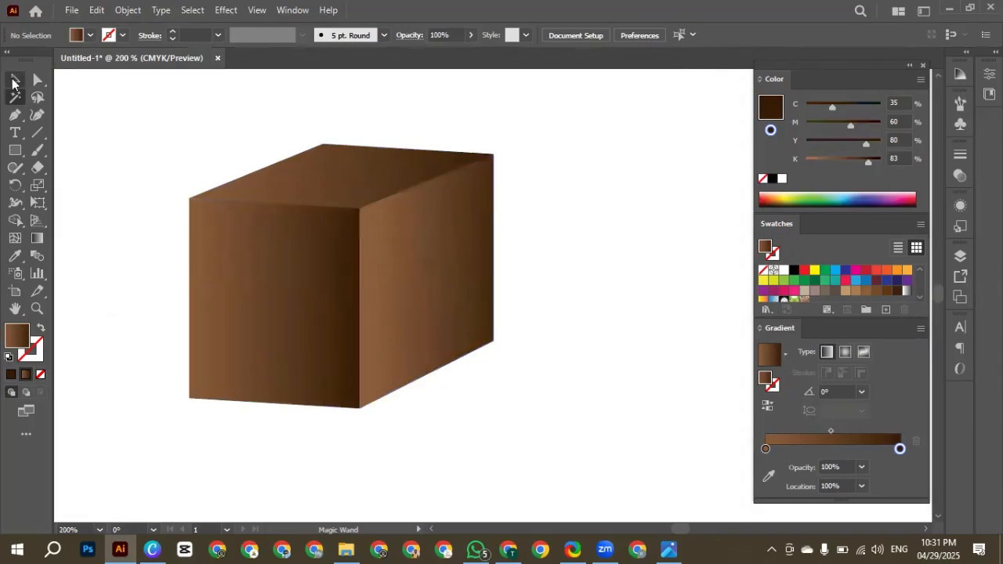
{"action": "left_click_drag", "start_coordinate": [218, 145], "coordinate": [479, 381]}
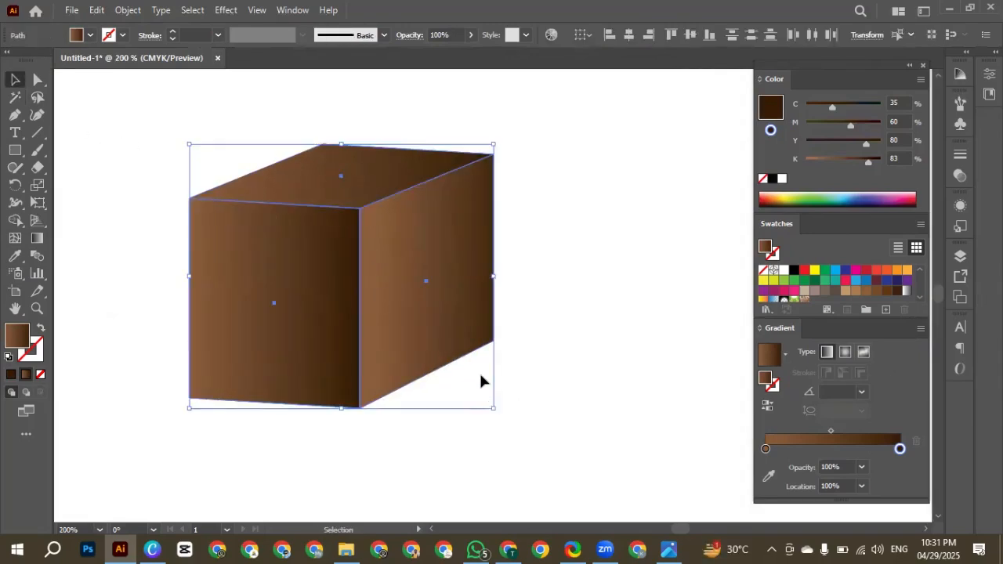
{"action": "left_click", "coordinate": [516, 396]}
{"action": "scroll", "coordinate": [517, 399], "scroll_direction": "down", "scroll_amount": 1}
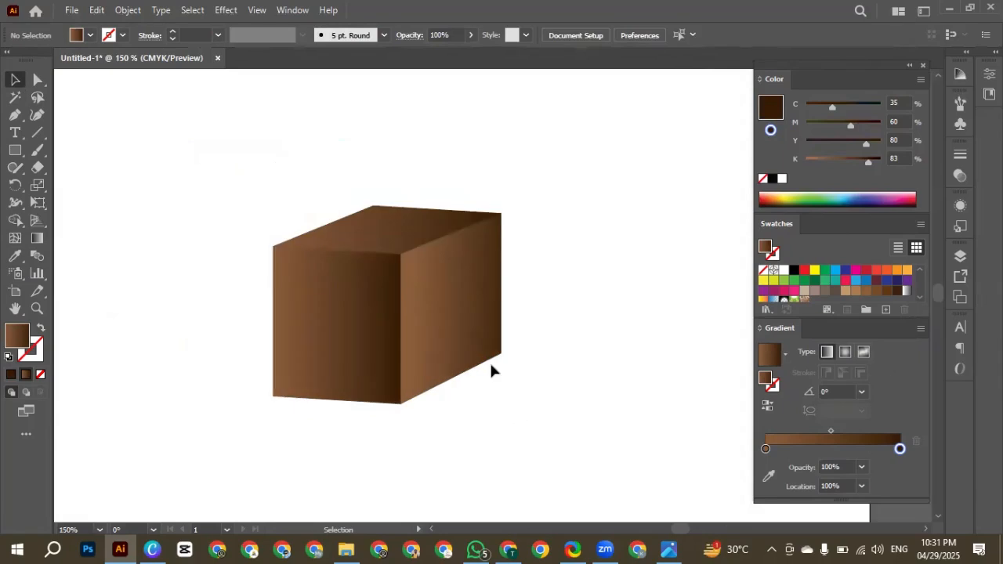
{"action": "scroll", "coordinate": [305, 276], "scroll_direction": "down", "scroll_amount": 1}
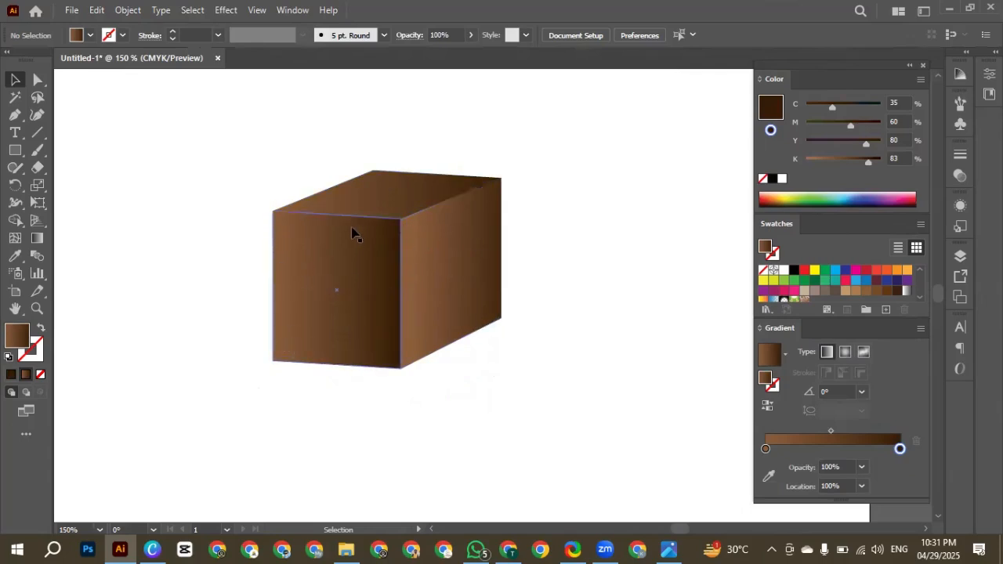
Step: Redraw the front face's gradient at 180°, from the edge shared with the side face to just past the outer edge
{"action": "left_click", "coordinate": [348, 261]}
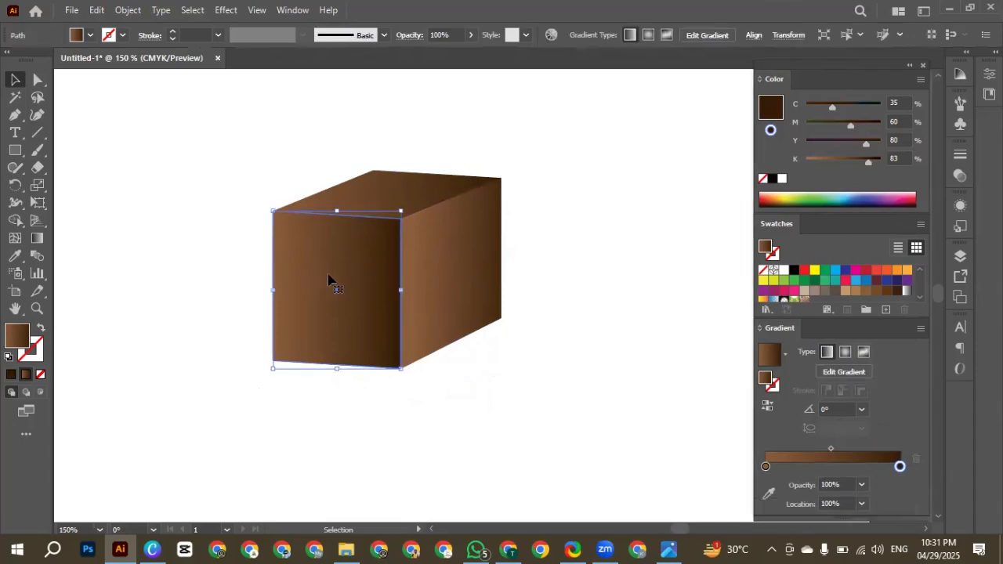
{"action": "left_click", "coordinate": [37, 238]}
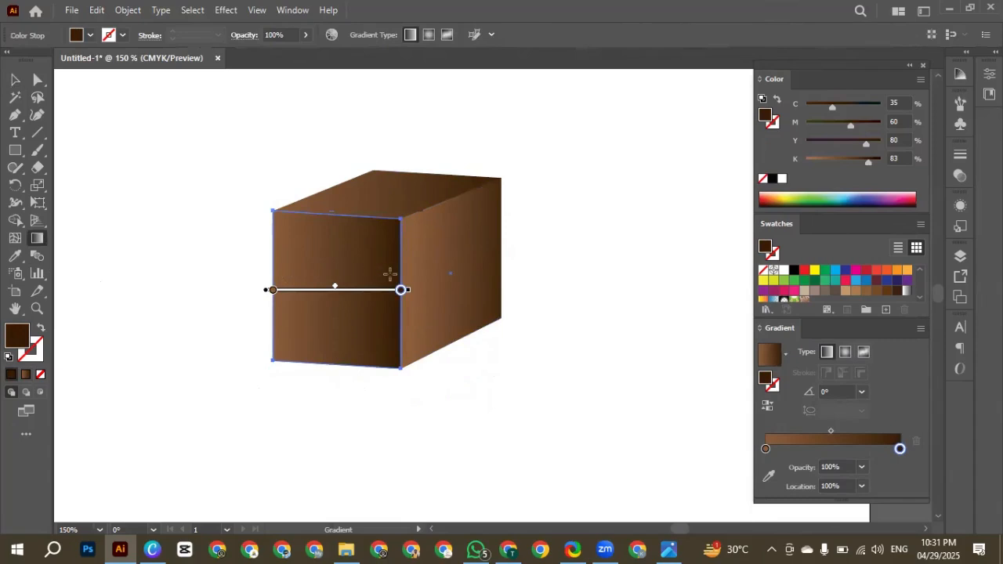
{"action": "left_click_drag", "start_coordinate": [395, 274], "coordinate": [251, 275]}
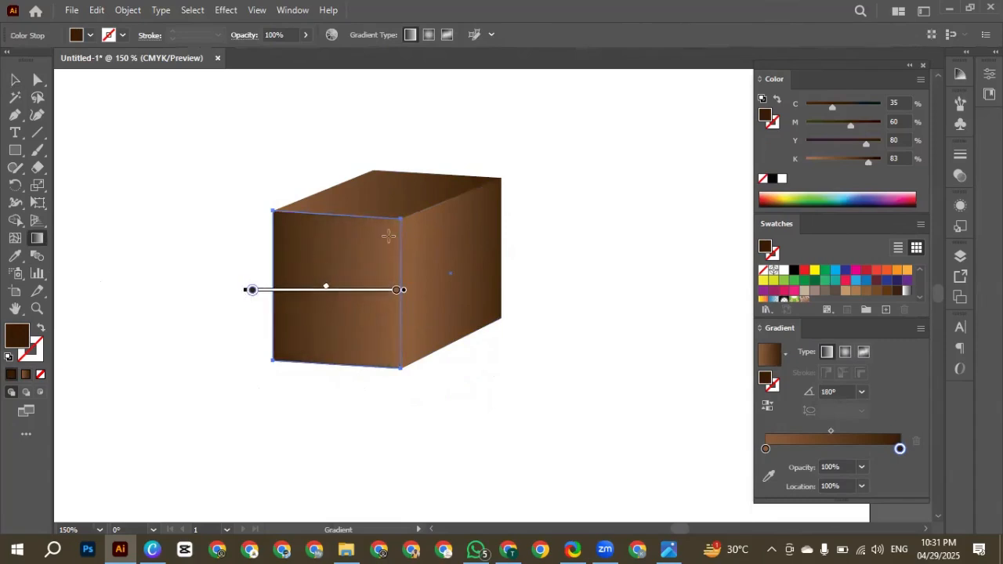
{"action": "left_click", "coordinate": [14, 80]}
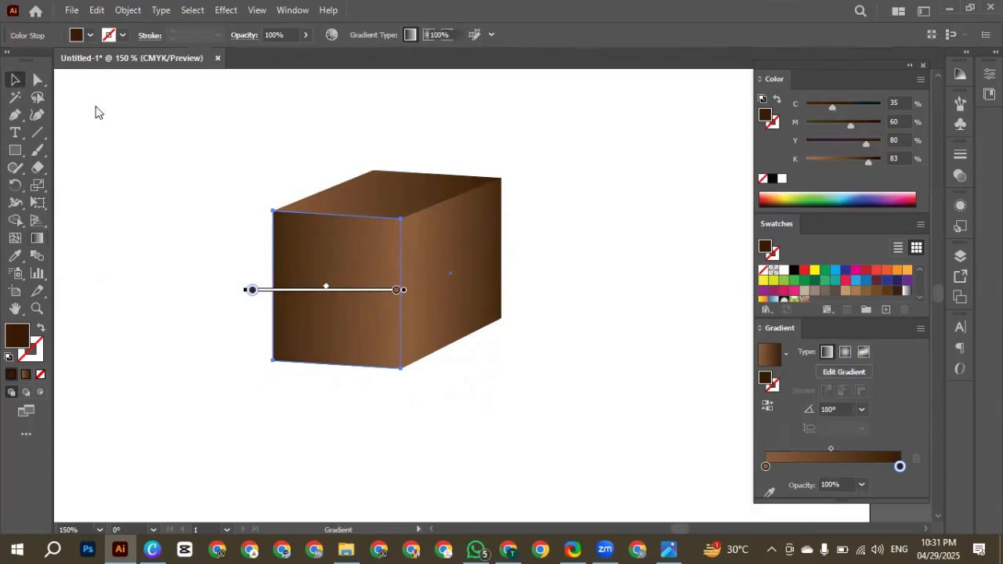
Step: Redraw the top face's gradient at 135°, starting light at the near corner and darkening toward the back, and deselect the face
{"action": "left_click", "coordinate": [381, 200]}
{"action": "left_click", "coordinate": [36, 237]}
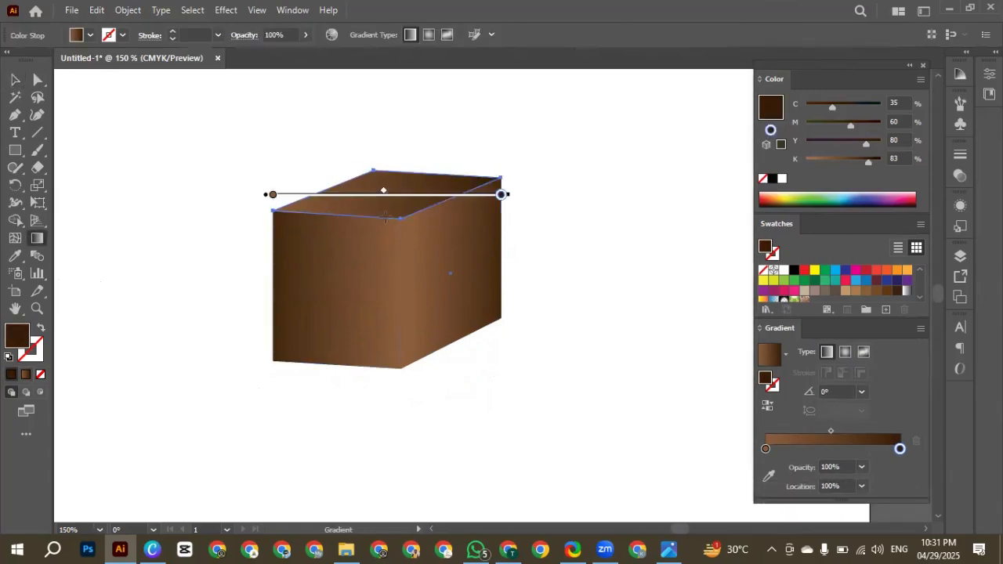
{"action": "left_click_drag", "start_coordinate": [403, 216], "coordinate": [338, 112]}
{"action": "left_click", "coordinate": [15, 79]}
{"action": "scroll", "coordinate": [244, 273], "scroll_direction": "down", "scroll_amount": 1}
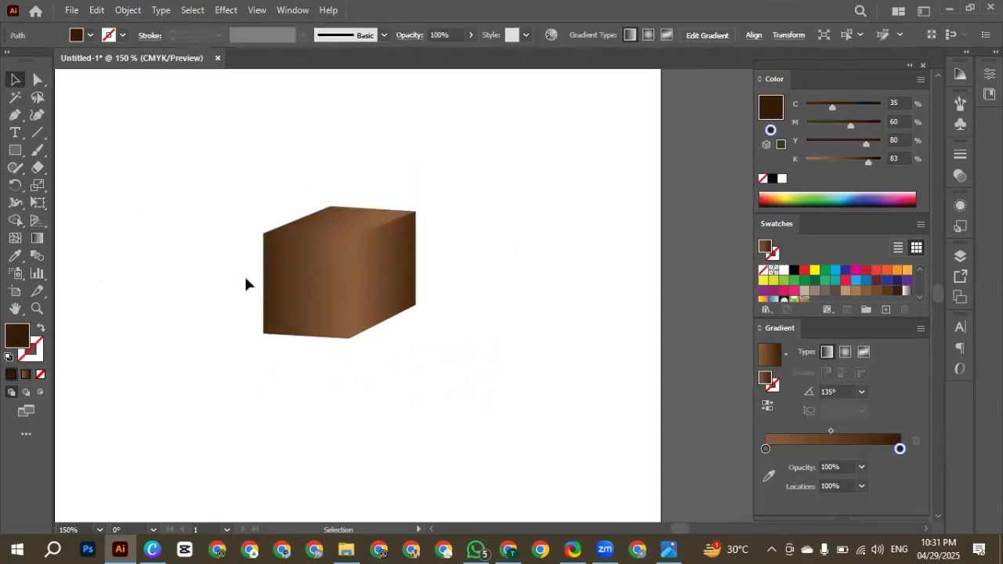
{"action": "left_click", "coordinate": [245, 281]}
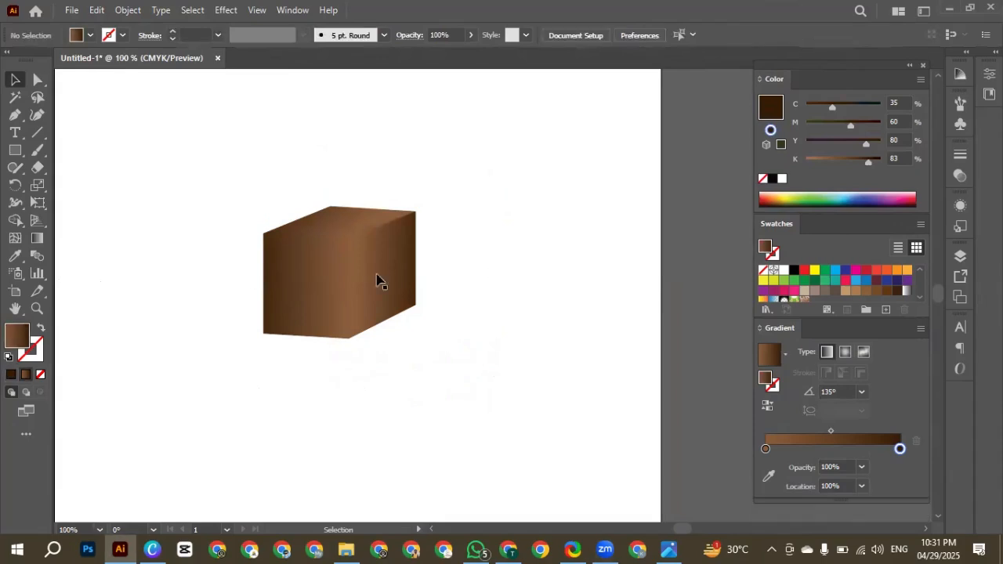
Step: Add a brown color stop at about 10.7% to the side face's gradient
{"action": "scroll", "coordinate": [340, 235], "scroll_direction": "up", "scroll_amount": 2}
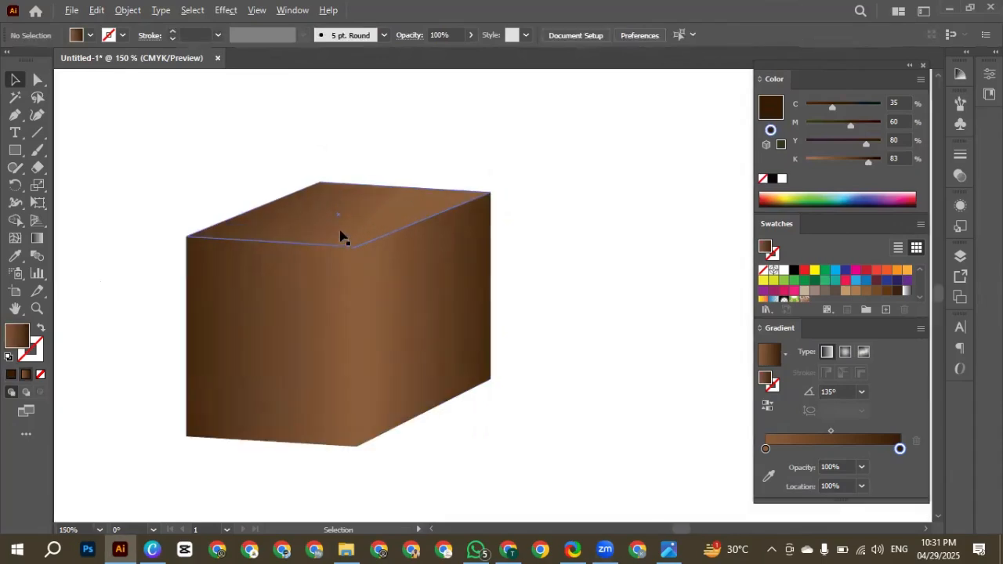
{"action": "left_click", "coordinate": [359, 404]}
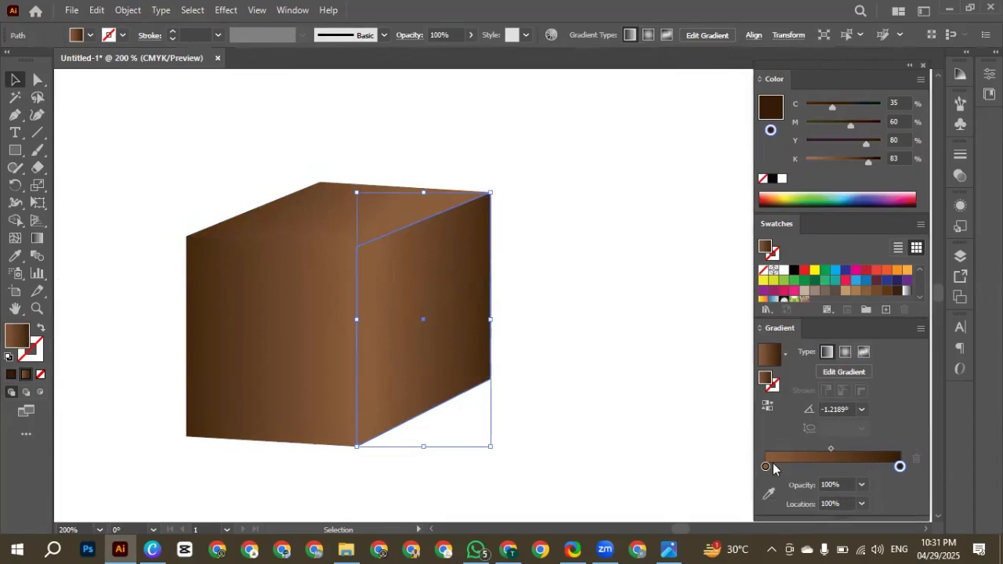
{"action": "left_click_drag", "start_coordinate": [773, 463], "coordinate": [776, 470]}
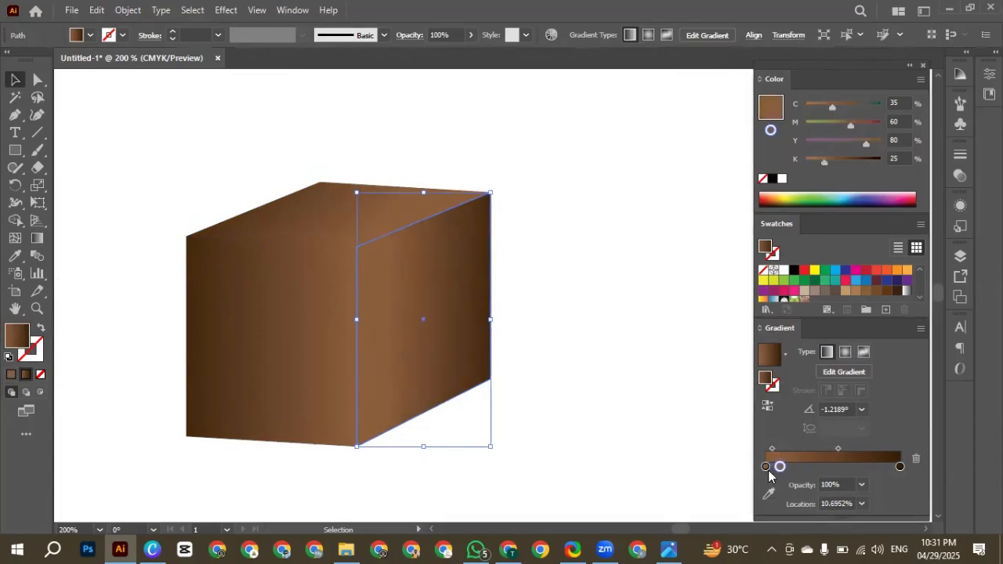
Step: Reduce the yellow in the start stop of the side face's gradient and switch the color sliders to HSB
{"action": "left_click", "coordinate": [766, 467]}
{"action": "left_click_drag", "start_coordinate": [827, 167], "coordinate": [846, 141]}
{"action": "left_click", "coordinate": [921, 80]}
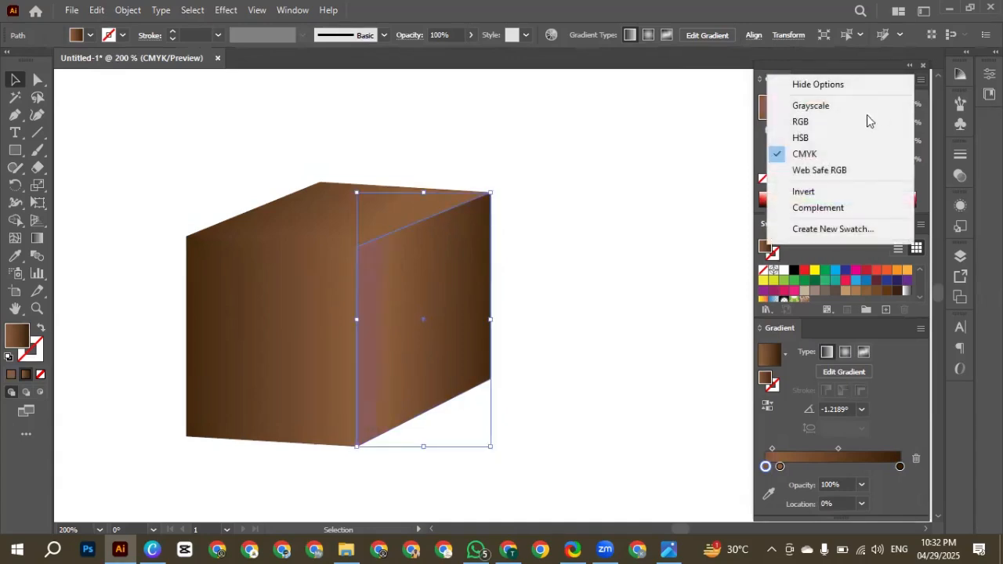
{"action": "left_click", "coordinate": [885, 139]}
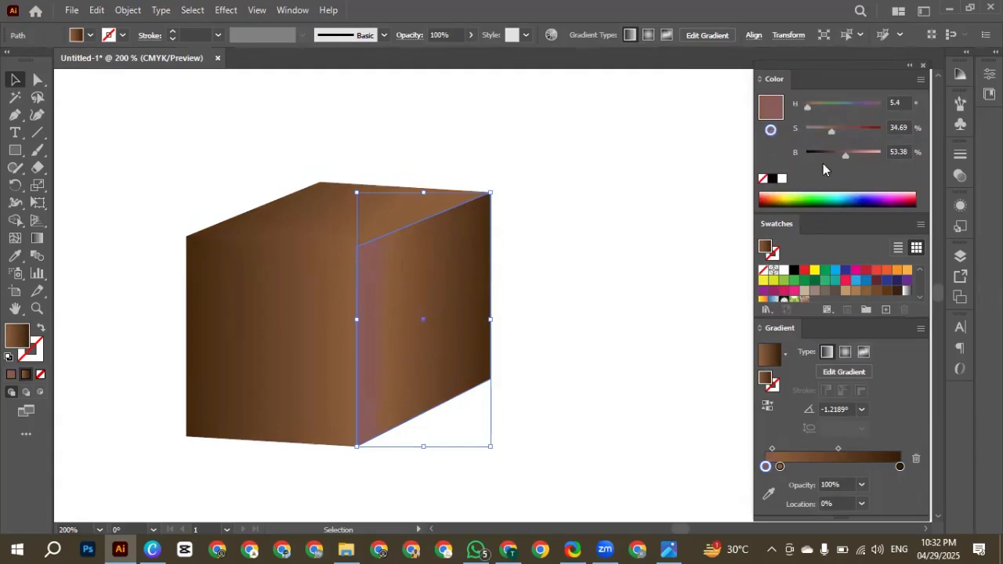
Step: Try a dark red start stop at 67% saturation and 33% brightness with the second stop at about 1.6%, and undo the color changes
{"action": "left_click_drag", "start_coordinate": [836, 132], "coordinate": [831, 156]}
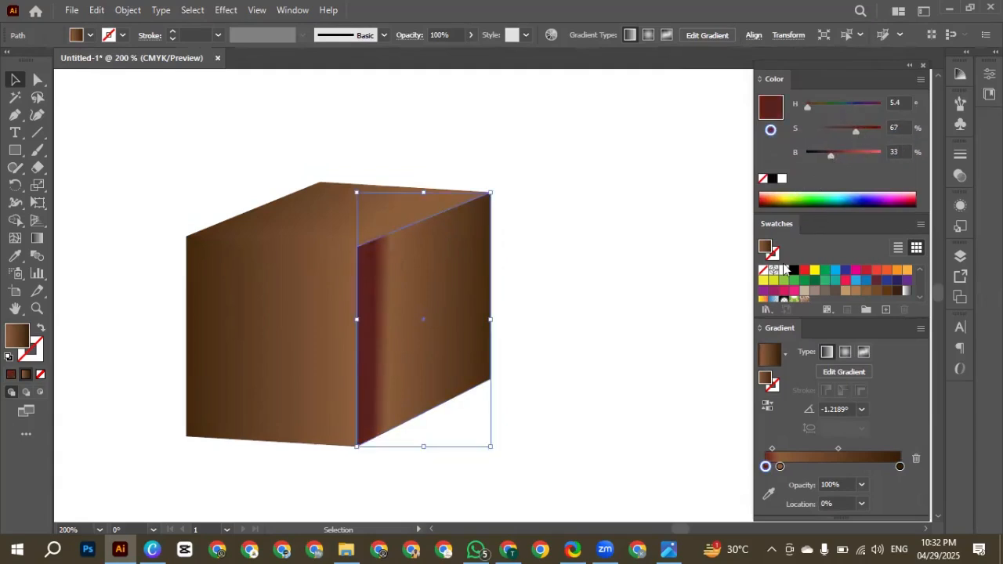
{"action": "left_click_drag", "start_coordinate": [780, 467], "coordinate": [768, 468]}
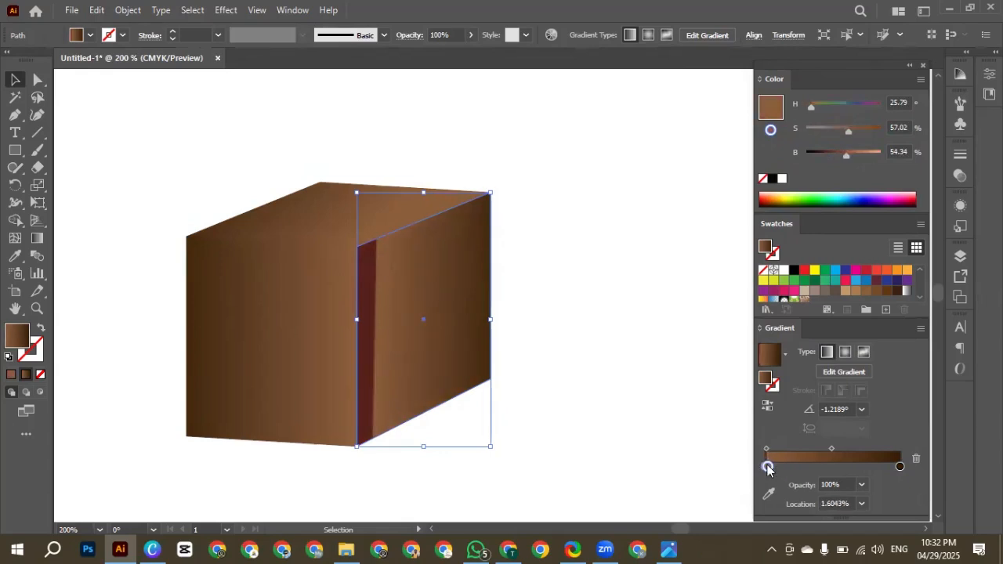
{"action": "key", "text": "ctrl+z"}
{"action": "key", "text": "ctrl+z"}
{"action": "key", "text": "ctrl+z"}
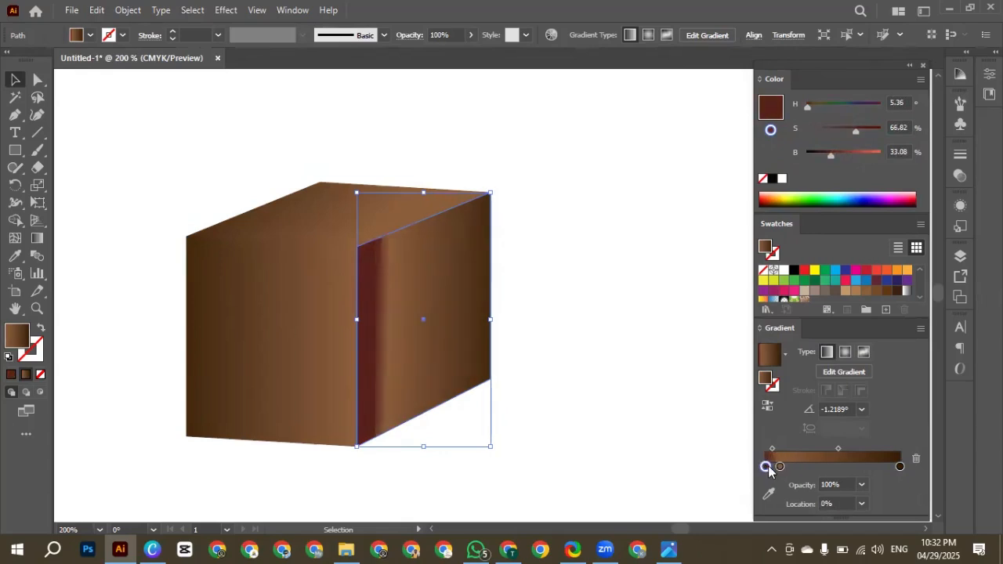
{"action": "left_click", "coordinate": [591, 256]}
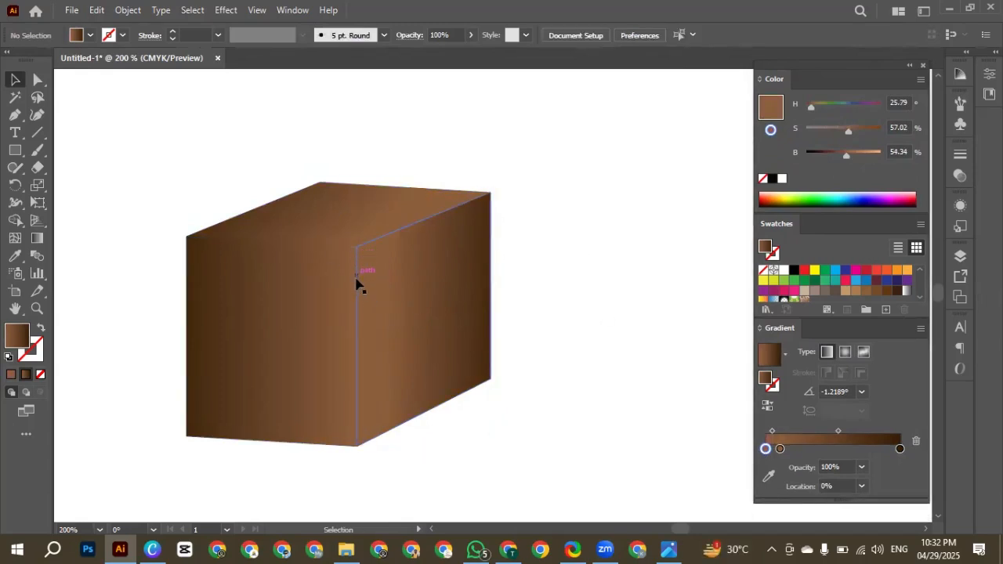
Step: Raise the side face gradient's start stop to 71% brightness and move the second stop closer to it
{"action": "left_click", "coordinate": [381, 420]}
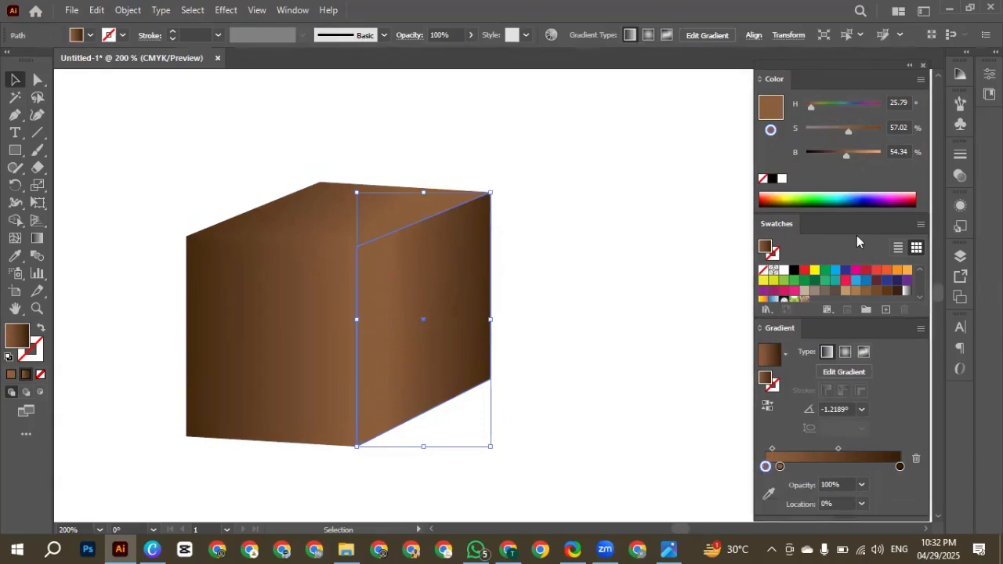
{"action": "mouse_move", "coordinate": [852, 153]}
{"action": "left_mouse_down"}
{"action": "mouse_move", "coordinate": [868, 154]}
{"action": "mouse_move", "coordinate": [860, 155]}
{"action": "left_mouse_up"}
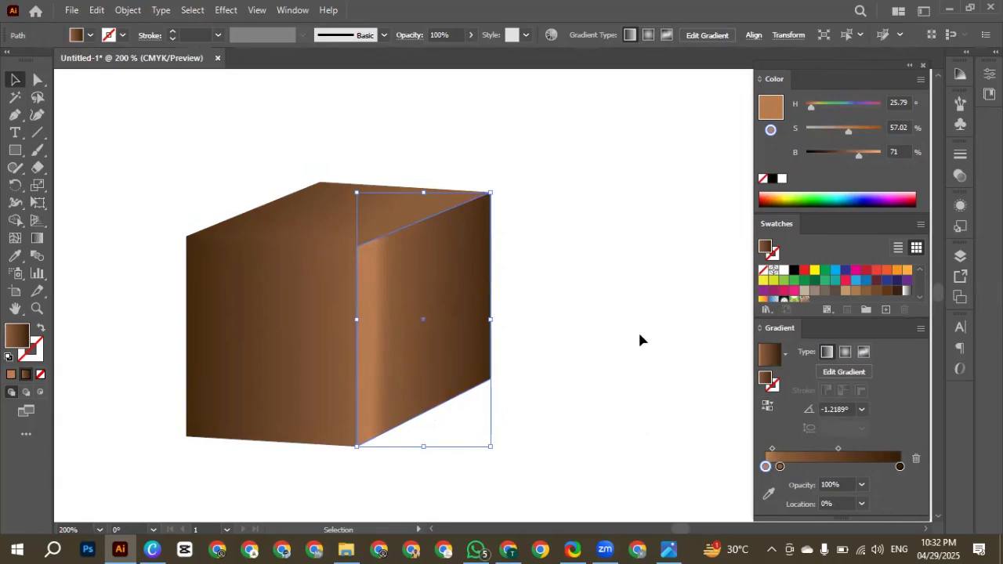
{"action": "left_click", "coordinate": [780, 466]}
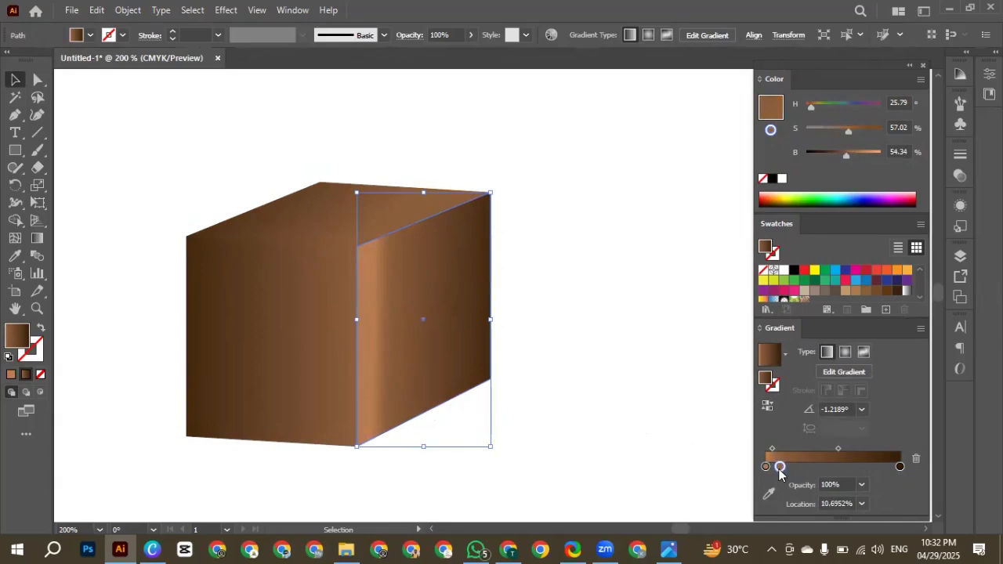
{"action": "left_click_drag", "start_coordinate": [779, 466], "coordinate": [767, 467]}
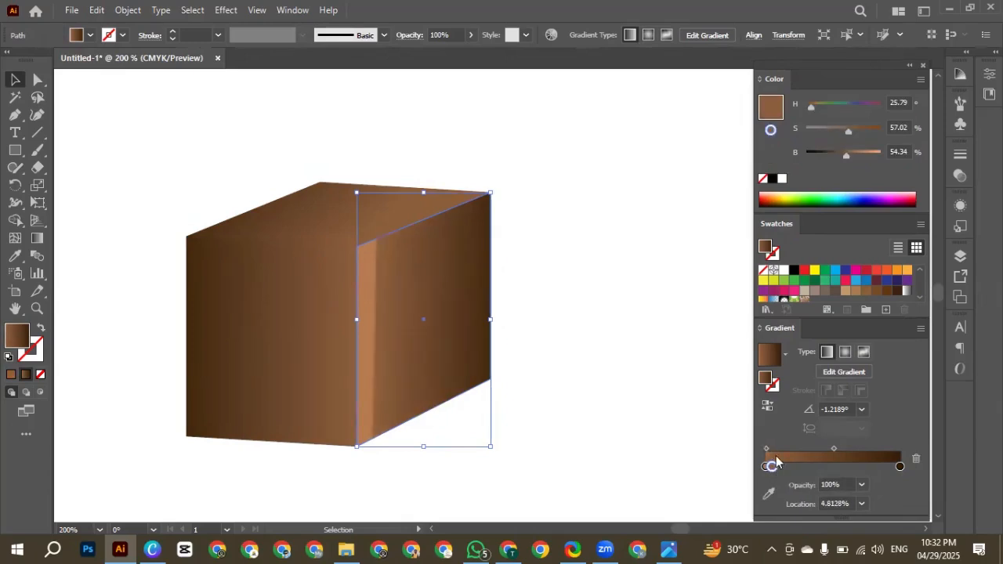
Step: Try a short, steep gradient direction on the side face, and undo it together with the stop move and the brightening
{"action": "key", "text": "g"}
{"action": "mouse_move", "coordinate": [371, 319]}
{"action": "left_mouse_down"}
{"action": "mouse_move", "coordinate": [403, 322]}
{"action": "mouse_move", "coordinate": [369, 335]}
{"action": "mouse_move", "coordinate": [347, 414]}
{"action": "mouse_move", "coordinate": [455, 291]}
{"action": "mouse_move", "coordinate": [384, 319]}
{"action": "mouse_move", "coordinate": [416, 354]}
{"action": "mouse_move", "coordinate": [420, 309]}
{"action": "mouse_move", "coordinate": [381, 332]}
{"action": "mouse_move", "coordinate": [379, 343]}
{"action": "mouse_move", "coordinate": [368, 340]}
{"action": "left_mouse_up"}
{"action": "key", "text": "ctrl+z"}
{"action": "key", "text": "ctrl+z"}
{"action": "key", "text": "ctrl+z"}
{"action": "key", "text": "ctrl+z"}
{"action": "key", "text": "ctrl+z"}
{"action": "key", "text": "ctrl+z"}
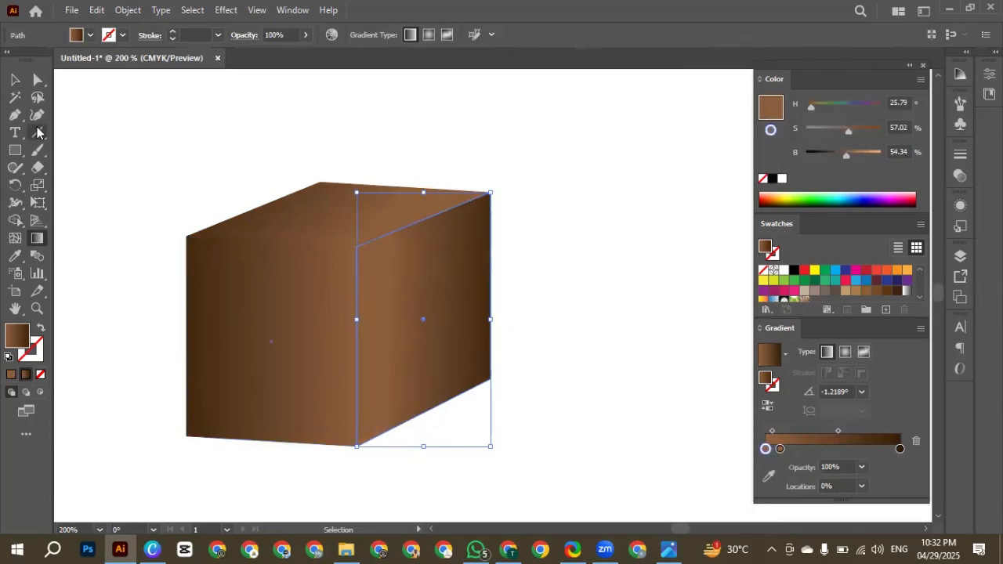
Step: Delete all three faces of the brown shaded cube from the artboard
{"action": "left_click", "coordinate": [15, 80]}
{"action": "scroll", "coordinate": [249, 210], "scroll_direction": "down", "scroll_amount": 2}
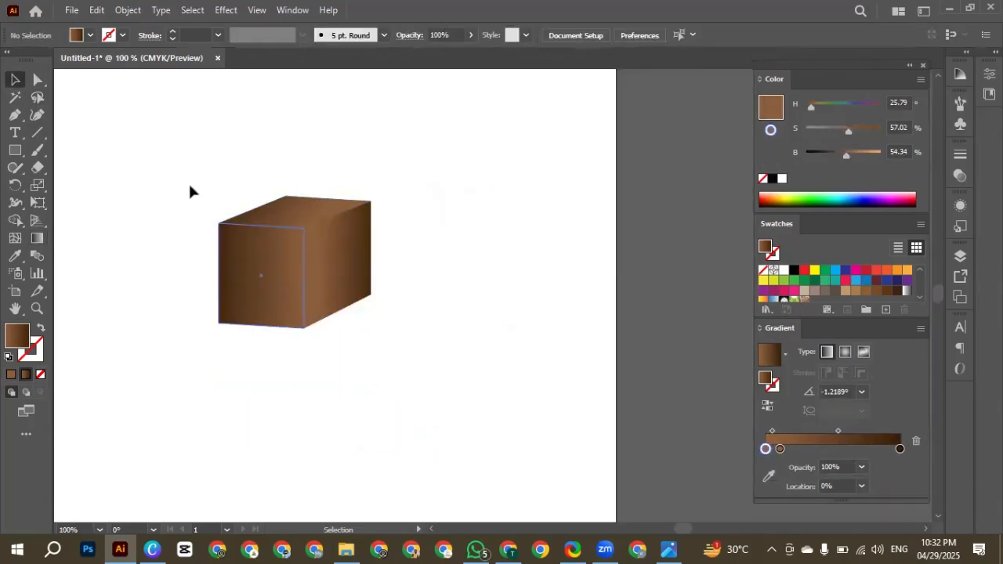
{"action": "left_click_drag", "start_coordinate": [192, 193], "coordinate": [344, 372]}
{"action": "key", "text": "Delete"}
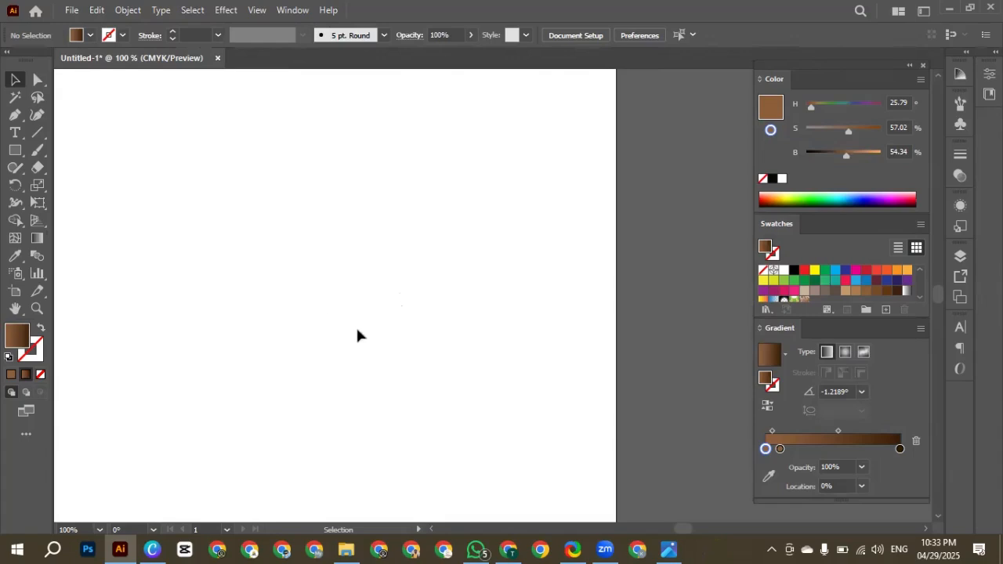
Step: Draw a large square on the empty artboard and fill it with yellow
{"action": "left_click", "coordinate": [14, 150]}
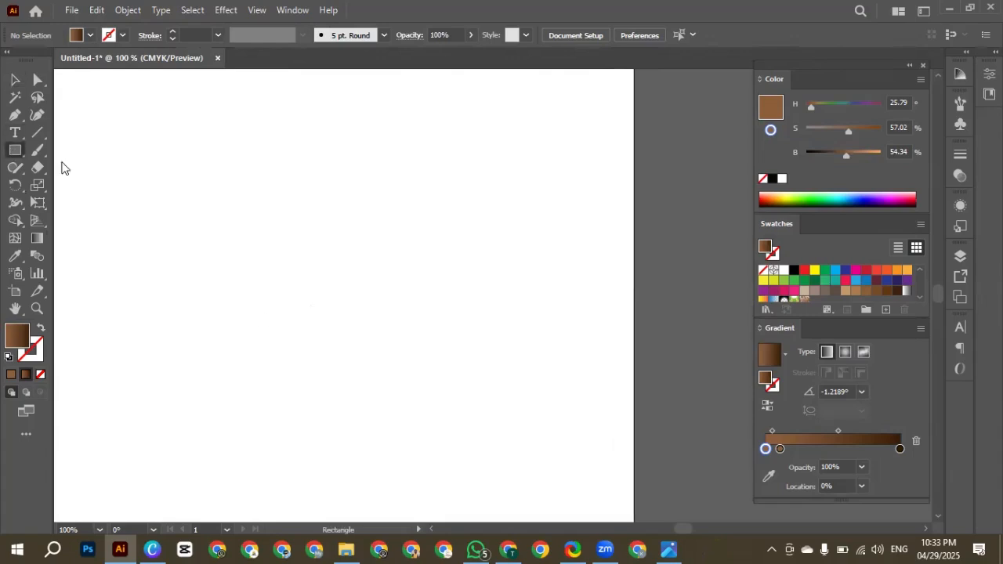
{"action": "mouse_move", "coordinate": [168, 158]}
{"action": "left_mouse_down"}
{"action": "mouse_move", "coordinate": [388, 363]}
{"action": "mouse_move", "coordinate": [387, 377]}
{"action": "left_mouse_up"}
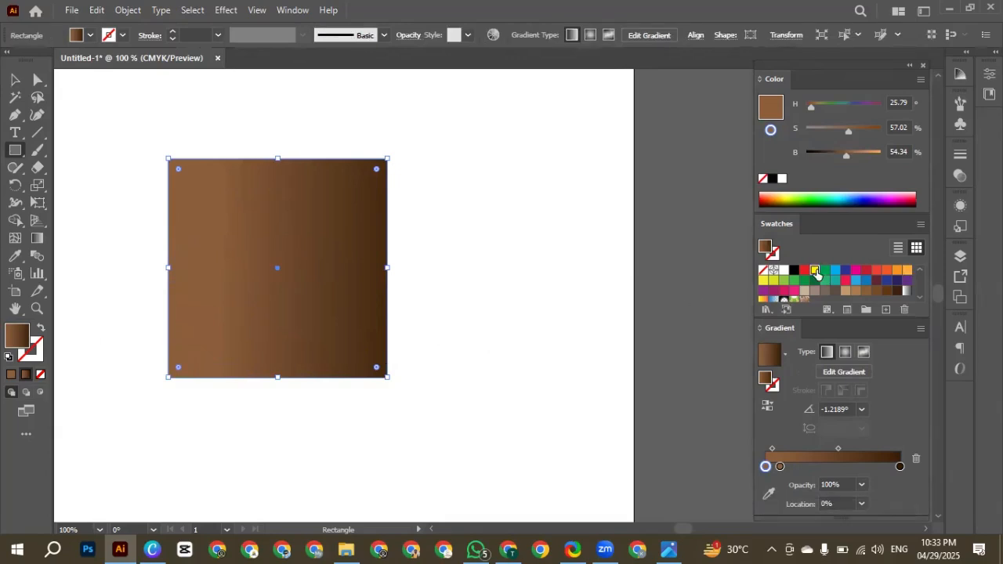
{"action": "left_click", "coordinate": [814, 270]}
{"action": "left_click", "coordinate": [15, 79]}
{"action": "left_click", "coordinate": [319, 132]}
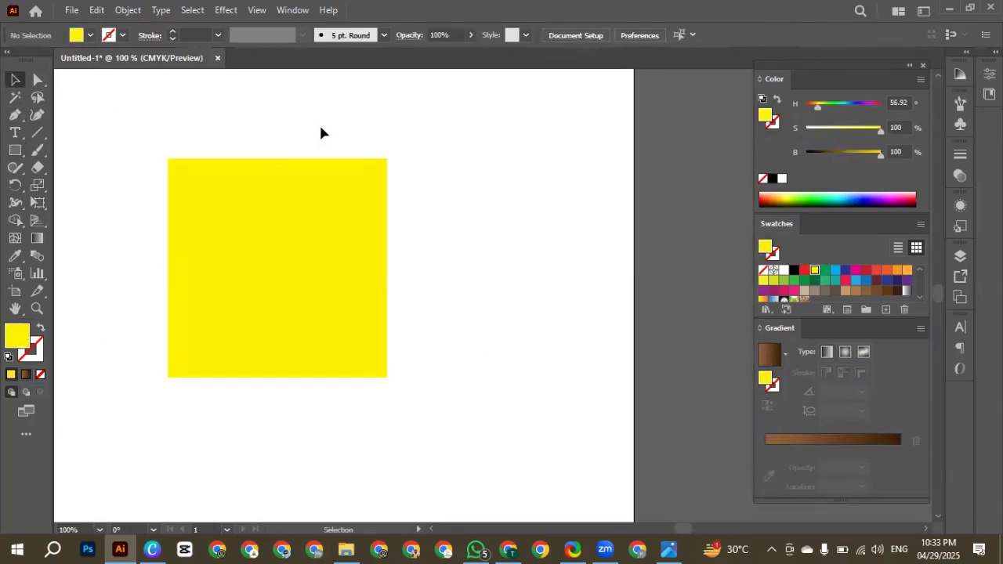
Step: Recolor the large square with the solid light red swatch
{"action": "left_click_drag", "start_coordinate": [308, 302], "coordinate": [297, 284]}
{"action": "scroll", "coordinate": [296, 280], "scroll_direction": "left", "scroll_amount": 1}
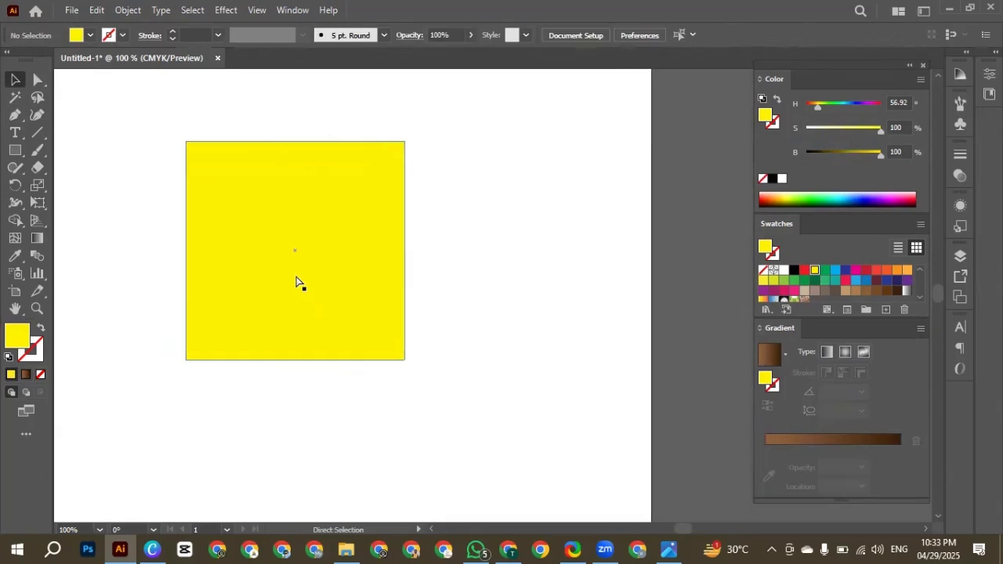
{"action": "left_click", "coordinate": [349, 292]}
{"action": "left_click", "coordinate": [878, 270]}
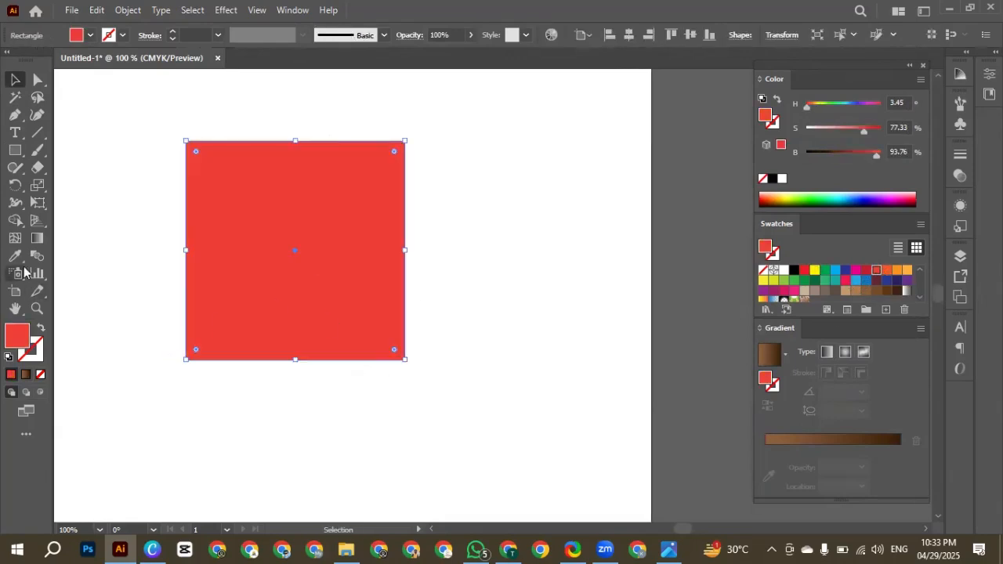
Step: Fill the square with a linear gradient and replace its brown stops with red at the start and yellow at the end
{"action": "left_click", "coordinate": [37, 239]}
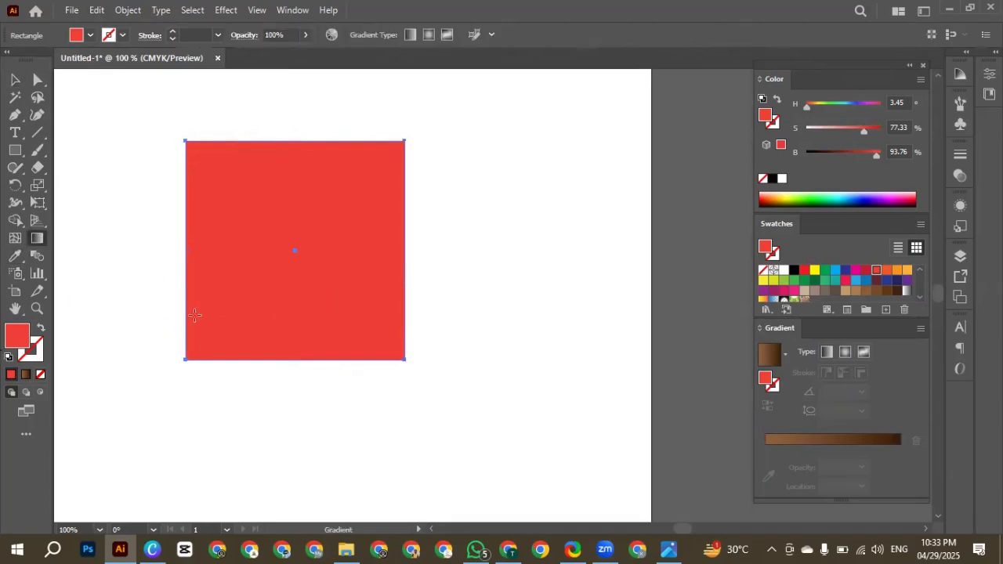
{"action": "left_click", "coordinate": [218, 323]}
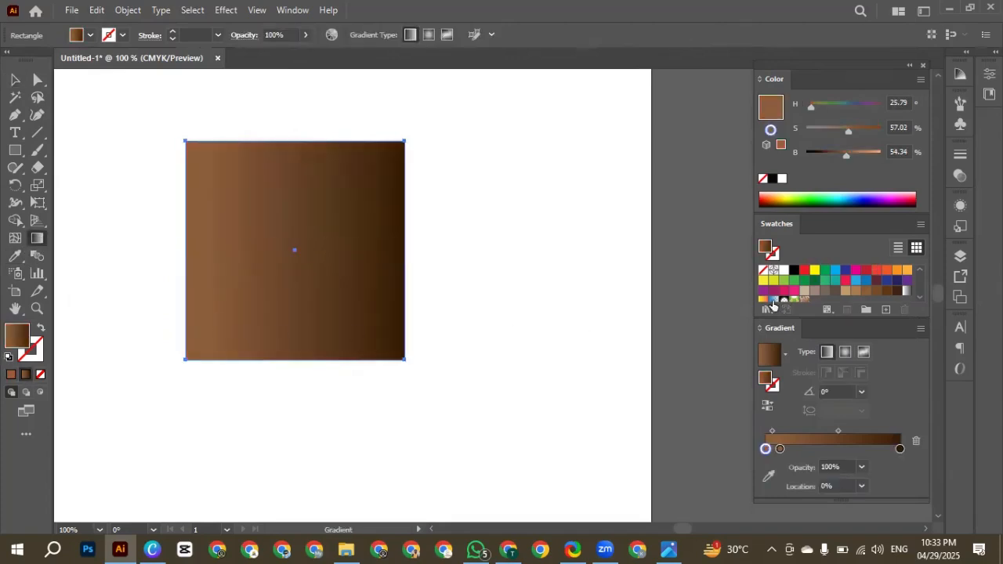
{"action": "left_click", "coordinate": [891, 272]}
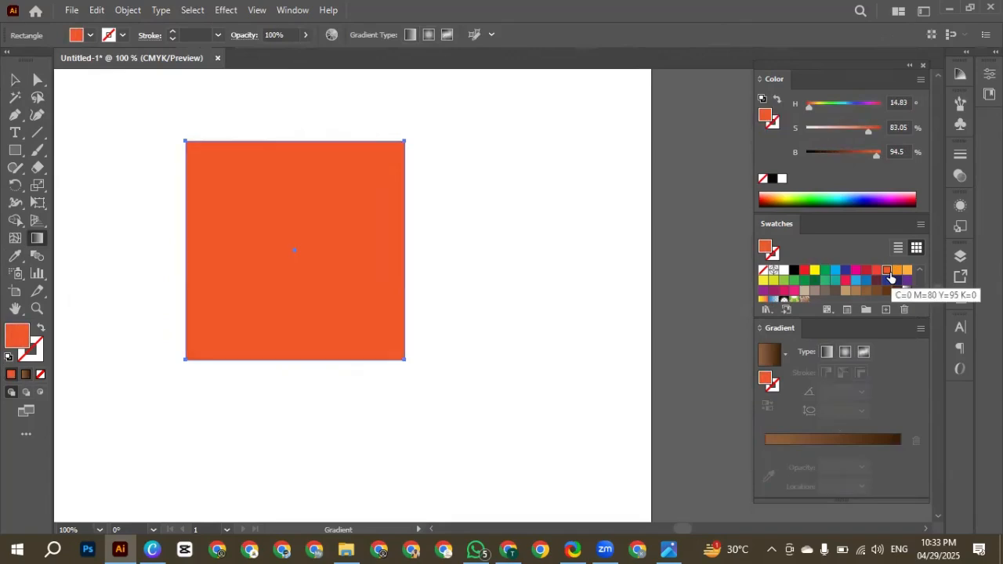
{"action": "left_click", "coordinate": [800, 448]}
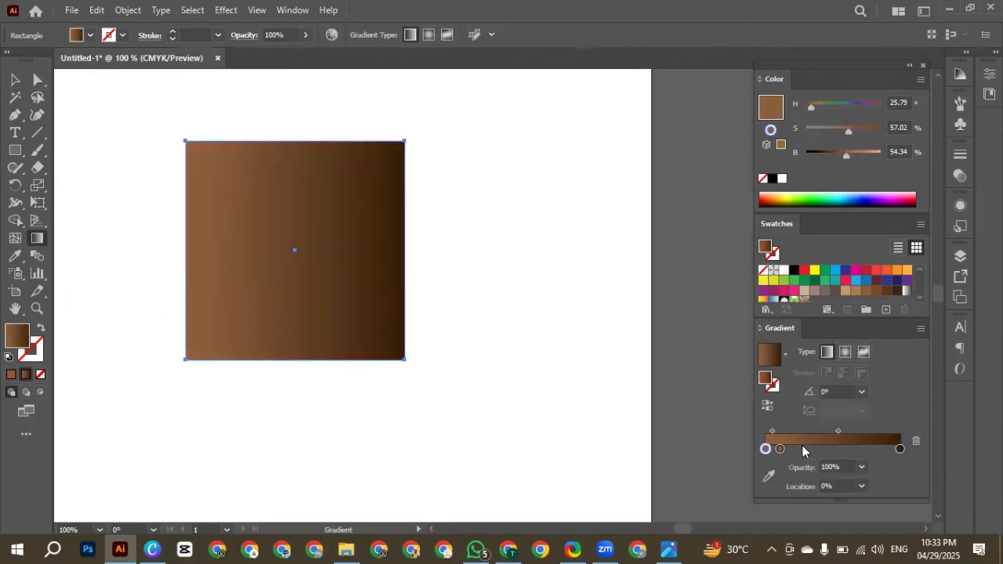
{"action": "left_click_drag", "start_coordinate": [876, 272], "coordinate": [793, 492]}
{"action": "left_click_drag", "start_coordinate": [818, 276], "coordinate": [900, 448]}
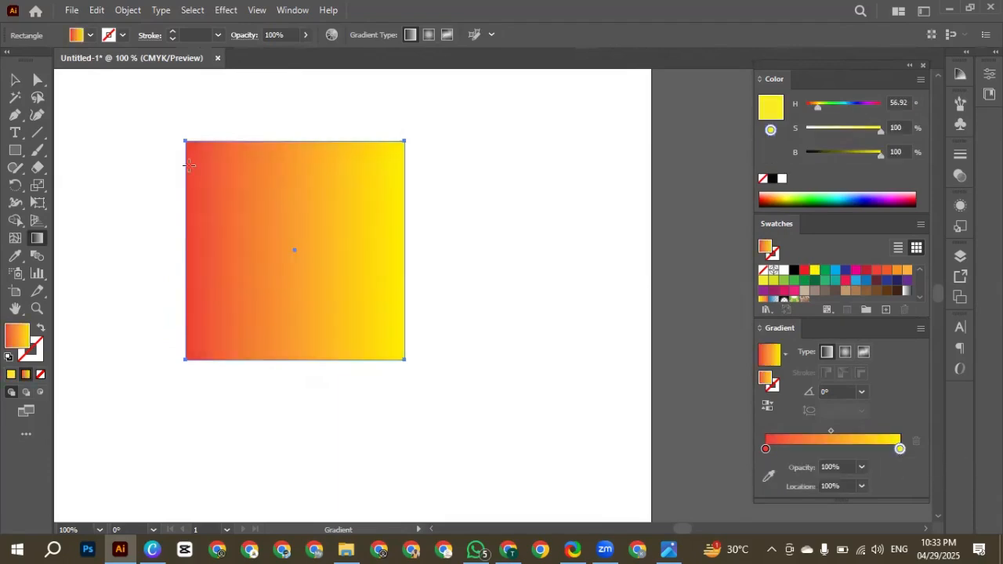
Step: Reverse the square's gradient to run from yellow to red, and angle it diagonally from the upper-left to the lower-right corner at about -43.4°
{"action": "left_click_drag", "start_coordinate": [199, 158], "coordinate": [336, 325]}
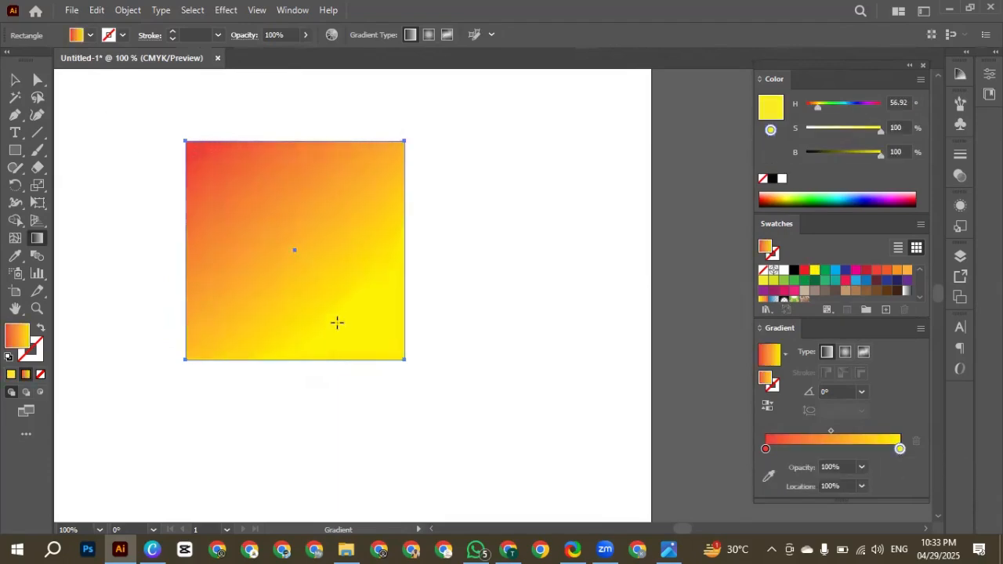
{"action": "mouse_move", "coordinate": [768, 450]}
{"action": "left_mouse_down"}
{"action": "mouse_move", "coordinate": [846, 451]}
{"action": "mouse_move", "coordinate": [766, 456]}
{"action": "left_mouse_up"}
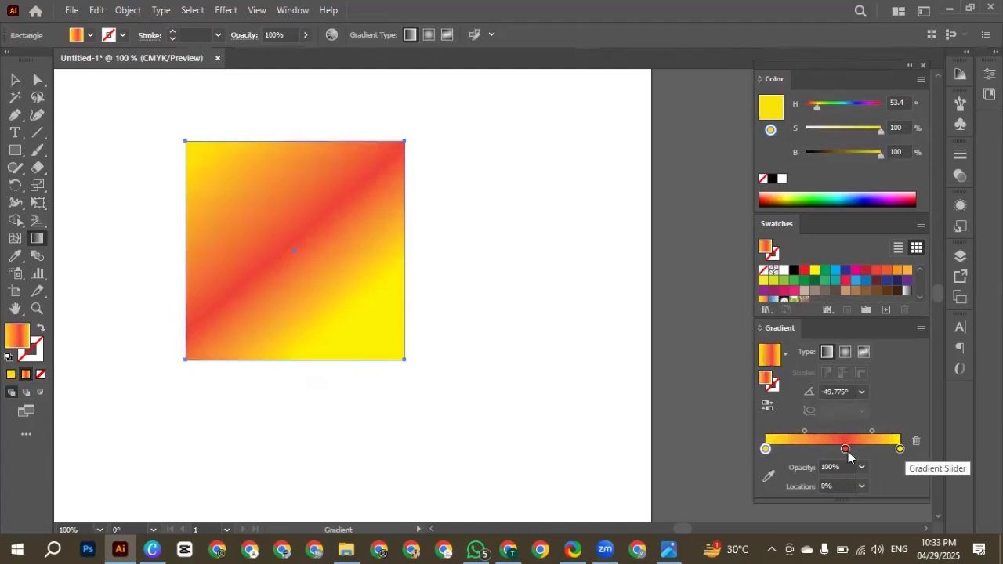
{"action": "left_click_drag", "start_coordinate": [846, 450], "coordinate": [900, 450]}
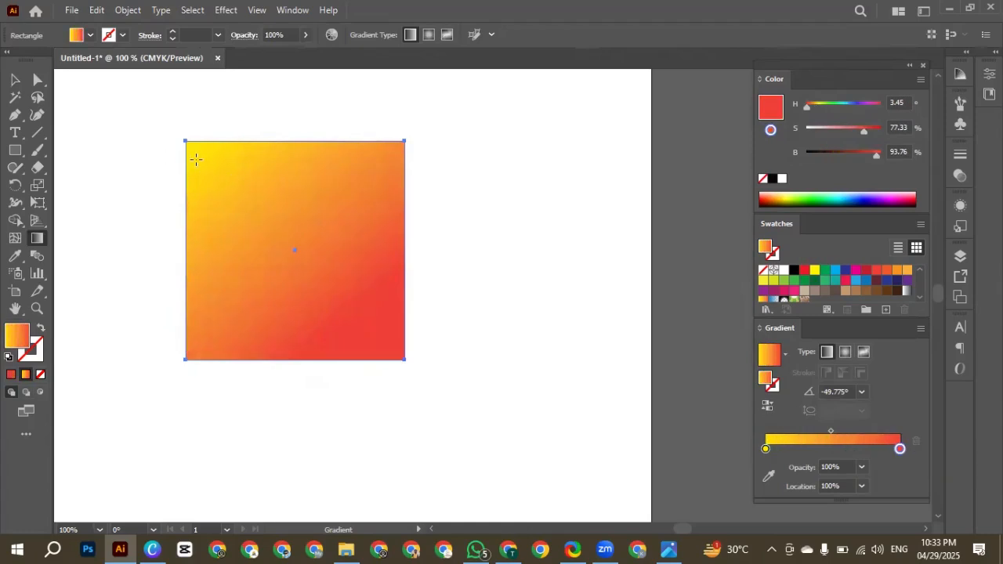
{"action": "left_click_drag", "start_coordinate": [196, 159], "coordinate": [398, 326]}
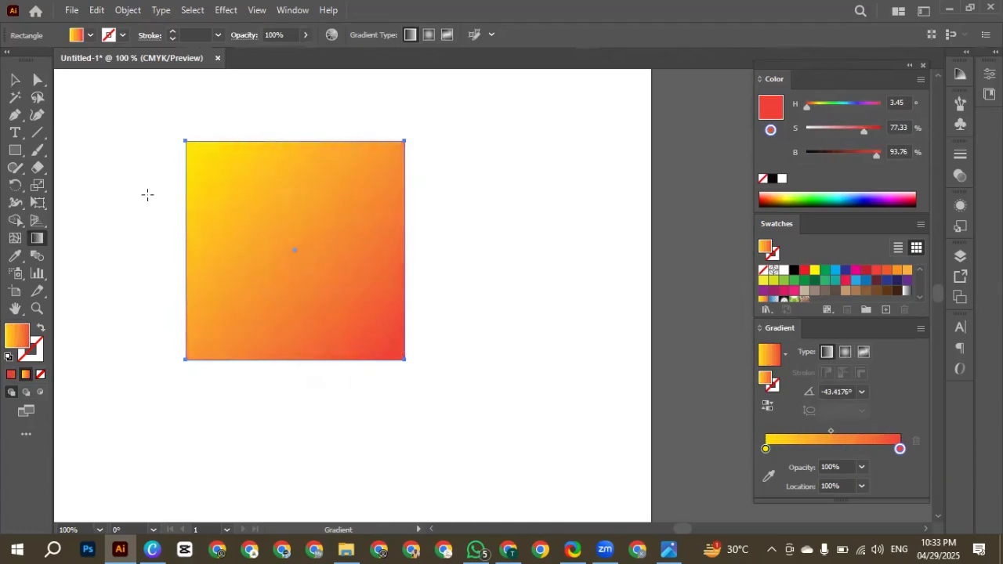
Step: Draw a small square about 62.64 pt wide below the gradient square and give it the default white fill and black stroke
{"action": "left_click", "coordinate": [15, 79]}
{"action": "scroll", "coordinate": [129, 224], "scroll_direction": "down", "scroll_amount": 1}
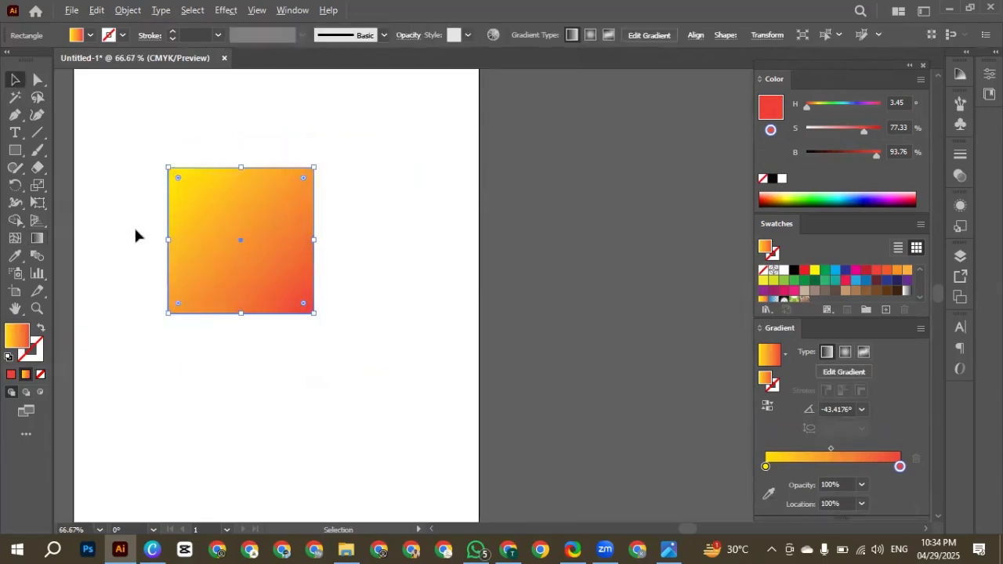
{"action": "scroll", "coordinate": [134, 225], "scroll_direction": "up", "scroll_amount": 1}
{"action": "key", "text": "m"}
{"action": "scroll", "coordinate": [126, 302], "scroll_direction": "down", "scroll_amount": 1}
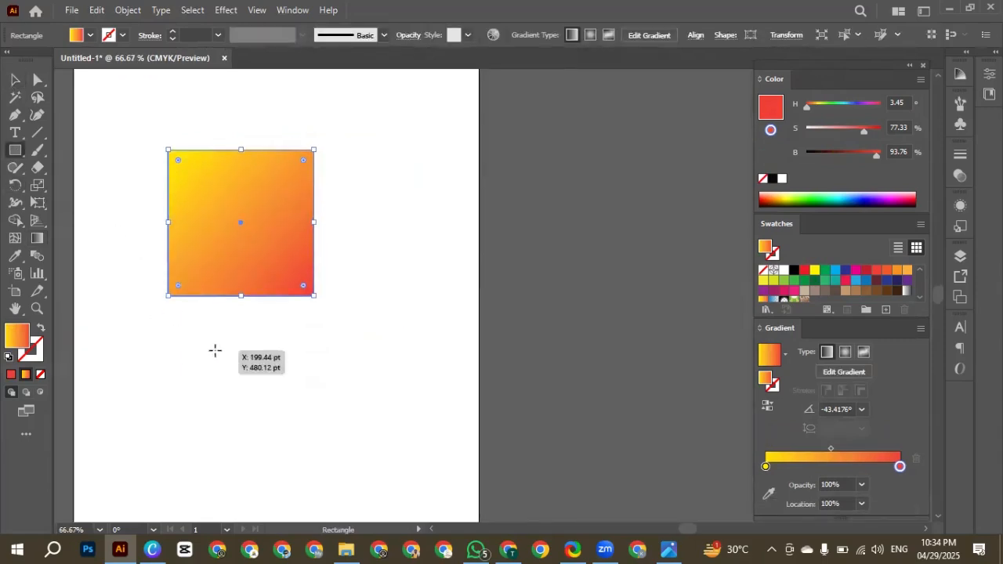
{"action": "left_click_drag", "start_coordinate": [214, 350], "coordinate": [258, 393]}
{"action": "scroll", "coordinate": [196, 368], "scroll_direction": "down", "scroll_amount": 1}
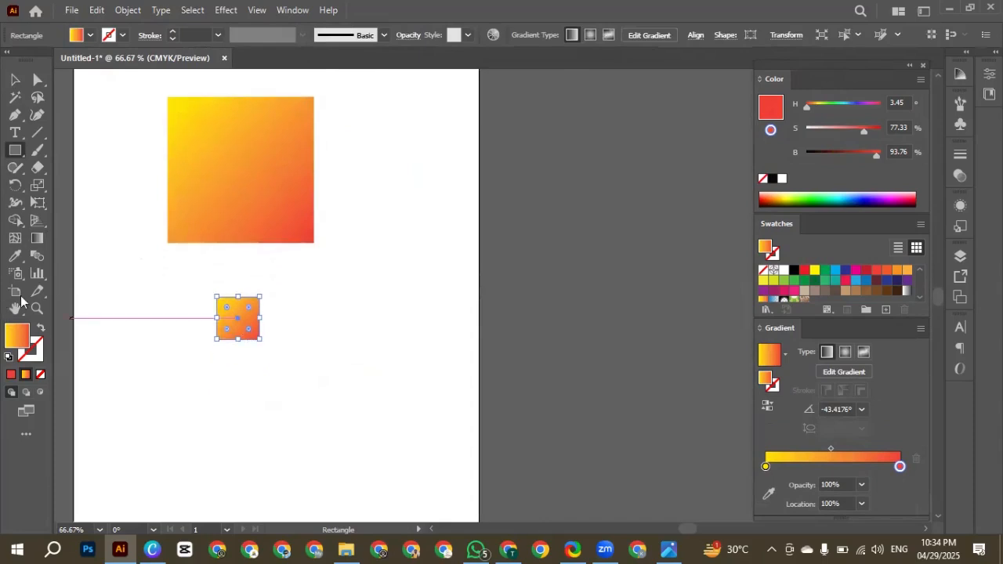
{"action": "scroll", "coordinate": [108, 324], "scroll_direction": "up", "scroll_amount": 1}
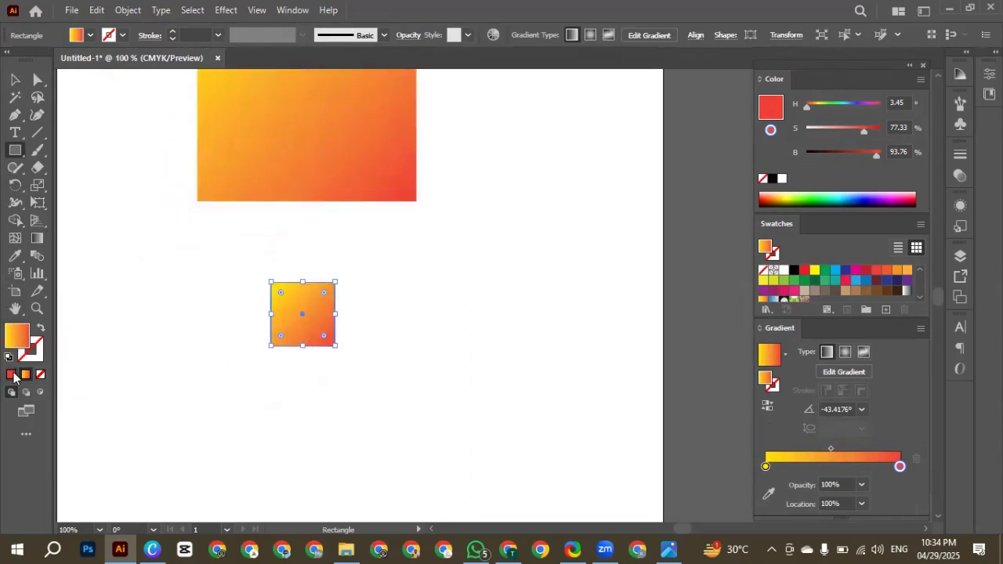
{"action": "left_click", "coordinate": [9, 358]}
{"action": "left_click", "coordinate": [160, 346]}
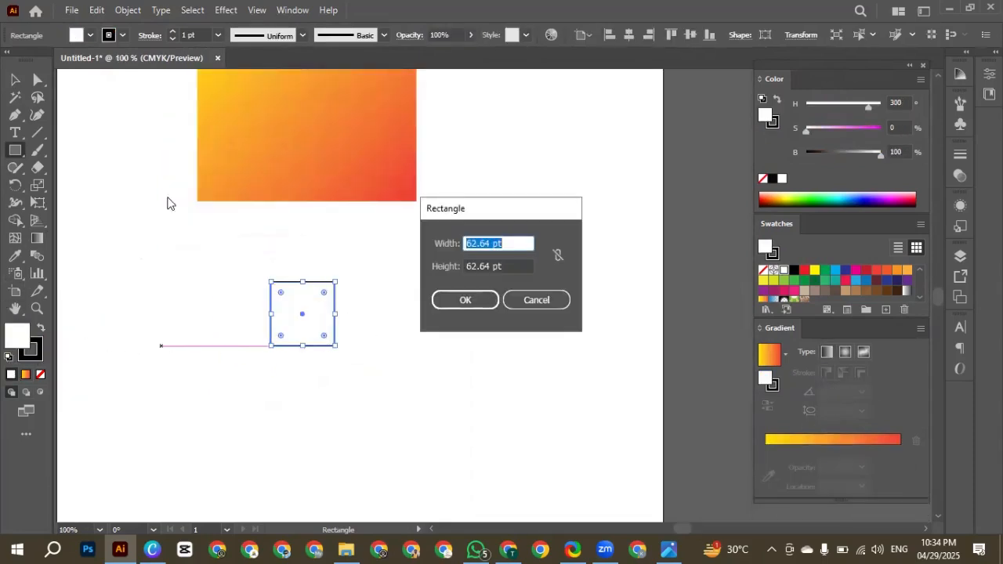
{"action": "left_click", "coordinate": [516, 301]}
{"action": "left_click", "coordinate": [14, 79]}
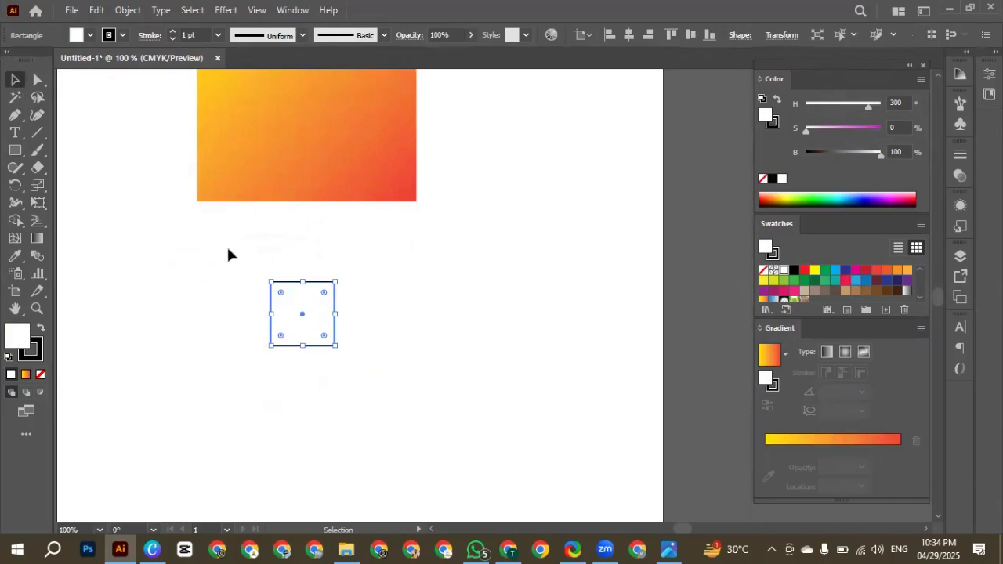
{"action": "left_click", "coordinate": [235, 275]}
Step: Delete the lower-right anchor point of the small square to leave an open L-shaped path
{"action": "scroll", "coordinate": [286, 334], "scroll_direction": "up", "scroll_amount": 1}
{"action": "left_click", "coordinate": [38, 79]}
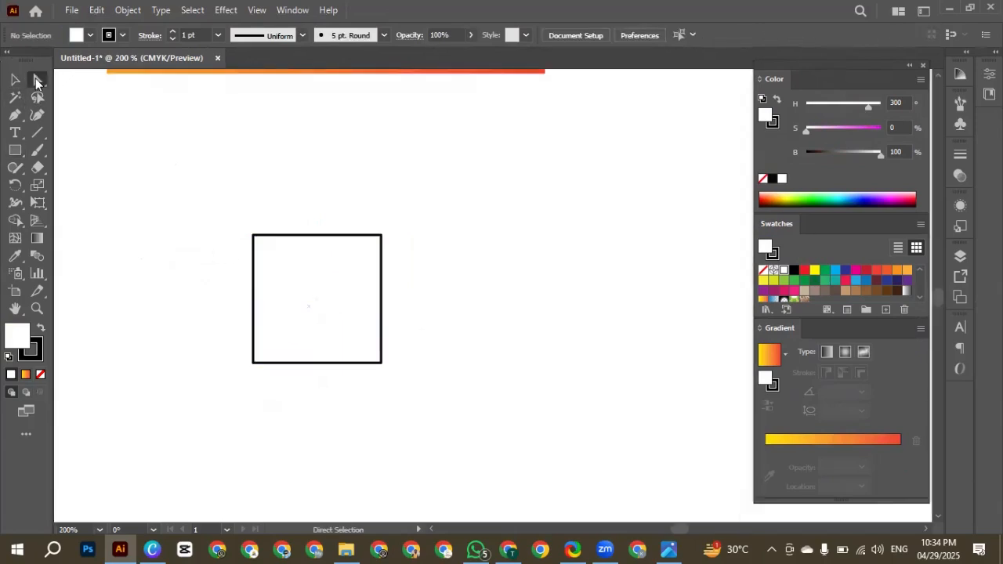
{"action": "left_click", "coordinate": [340, 295]}
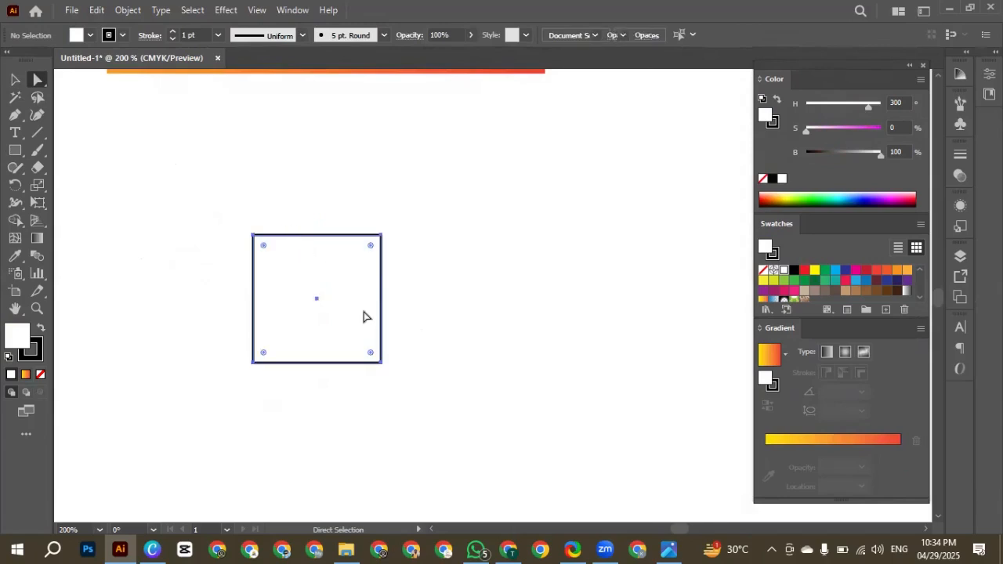
{"action": "left_click", "coordinate": [389, 361]}
{"action": "left_click", "coordinate": [382, 363]}
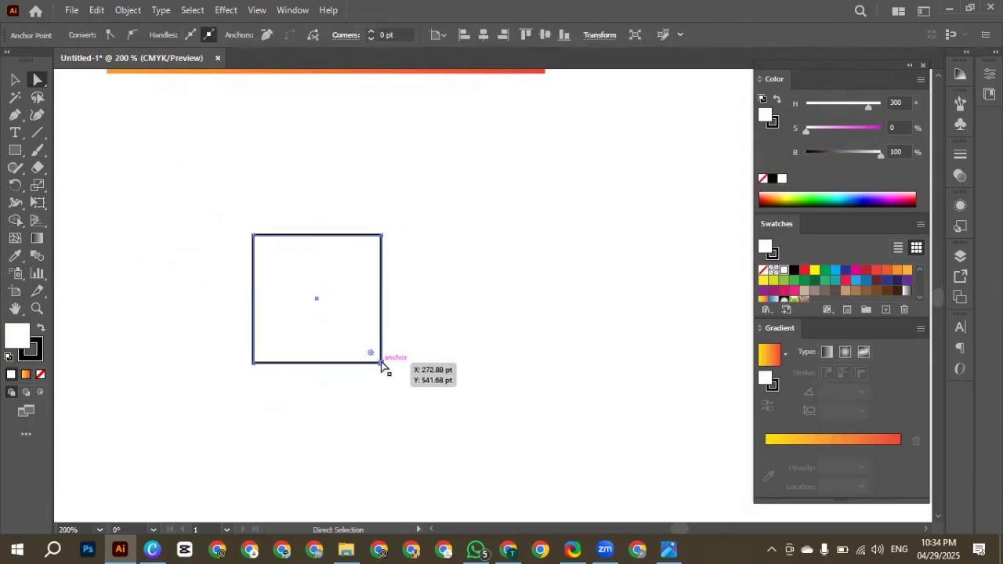
{"action": "key", "text": "Delete"}
{"action": "left_click", "coordinate": [228, 216]}
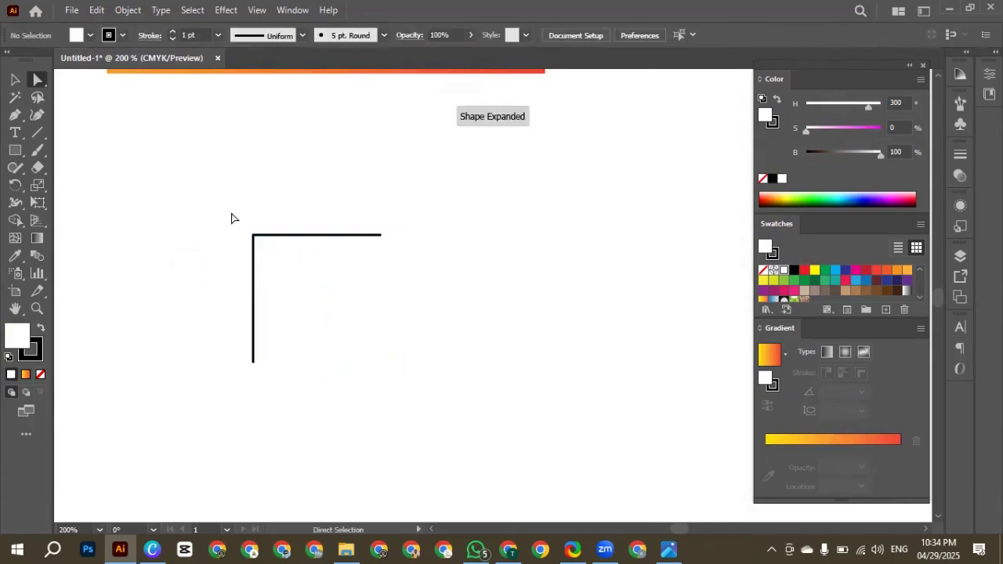
Step: Duplicate the L-shaped path, rotate the copy 180°, and align it with the original to complete the square outline
{"action": "left_click", "coordinate": [324, 299]}
{"action": "left_click_drag", "start_coordinate": [372, 199], "coordinate": [383, 361]}
{"action": "left_click", "coordinate": [324, 260]}
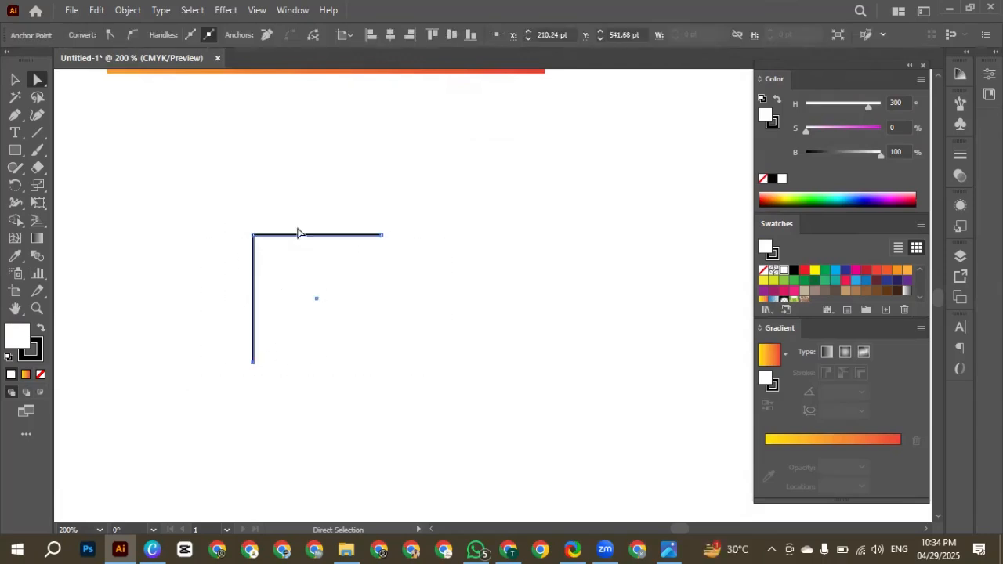
{"action": "left_click_drag", "start_coordinate": [176, 193], "coordinate": [437, 397]}
{"action": "left_click", "coordinate": [15, 81]}
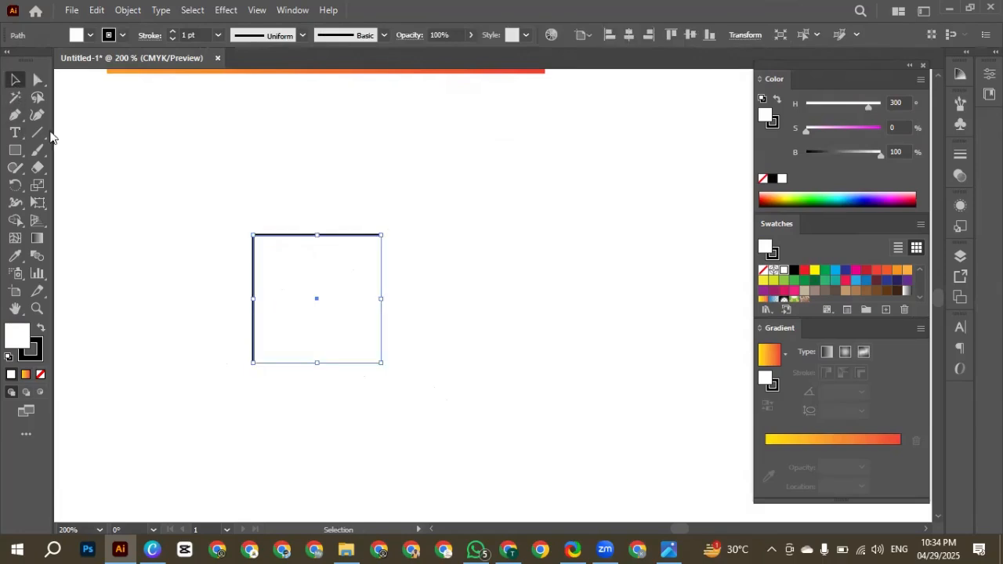
{"action": "left_click", "coordinate": [270, 280]}
{"action": "left_click_drag", "start_coordinate": [210, 188], "coordinate": [385, 359]}
{"action": "key", "text": "a"}
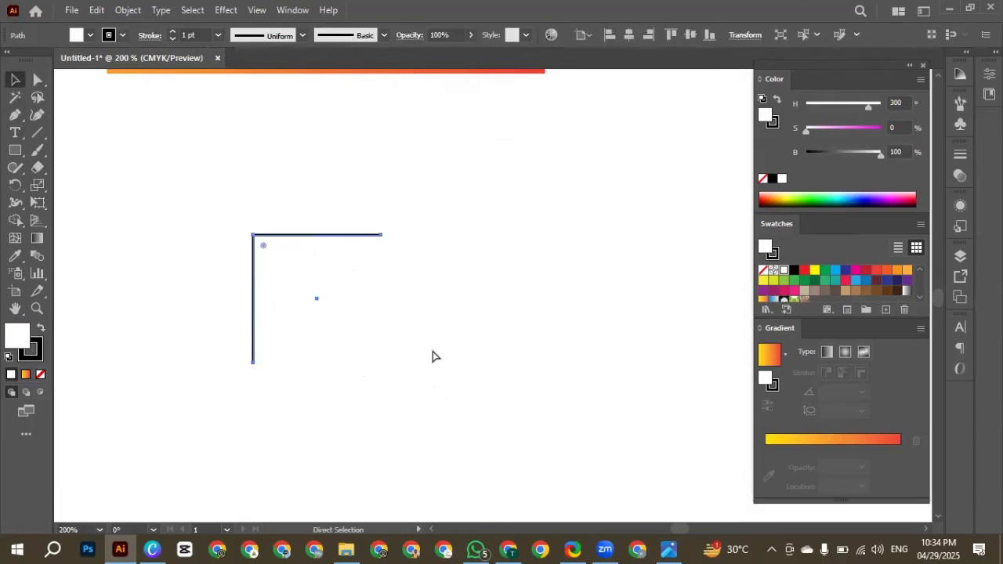
{"action": "key", "text": "v"}
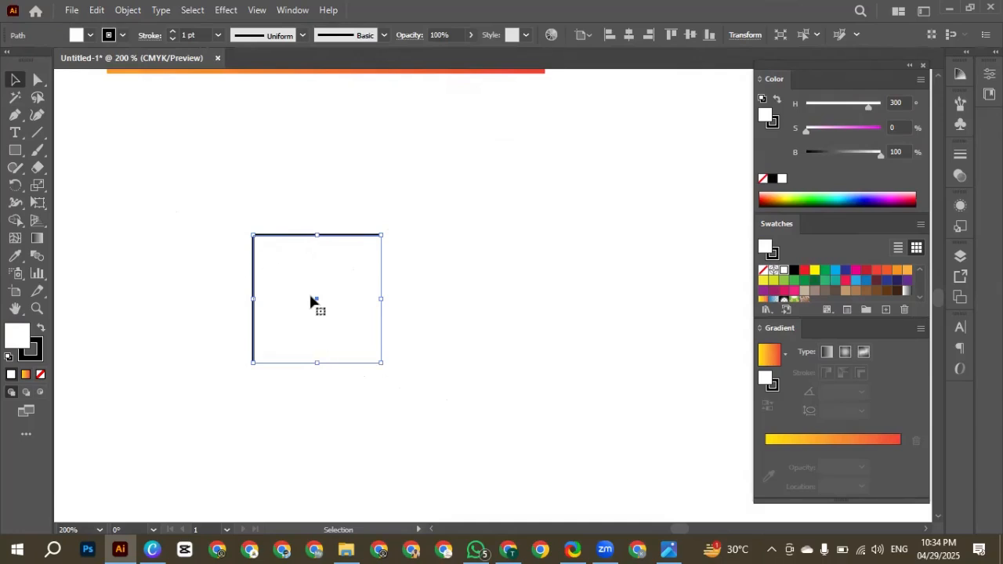
{"action": "left_click_drag", "start_coordinate": [310, 302], "coordinate": [370, 324]}
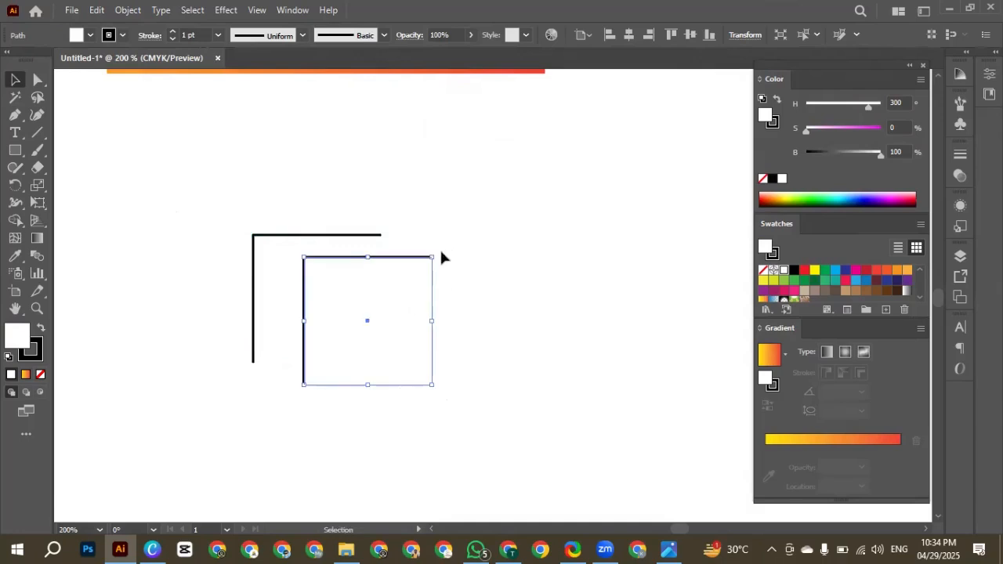
{"action": "left_click_drag", "start_coordinate": [438, 254], "coordinate": [313, 431]}
{"action": "left_click_drag", "start_coordinate": [371, 313], "coordinate": [313, 298]}
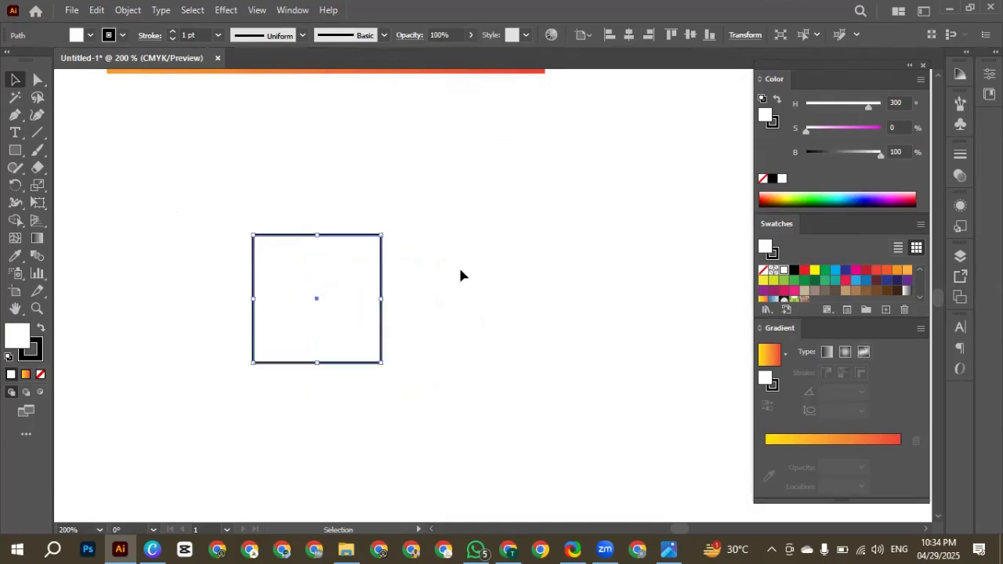
{"action": "left_click", "coordinate": [430, 317]}
Step: Apply the large square's yellow-to-red gradient to the upper-left L-shaped path with the Eyedropper
{"action": "left_click", "coordinate": [253, 275]}
{"action": "scroll", "coordinate": [255, 276], "scroll_direction": "up", "scroll_amount": 2}
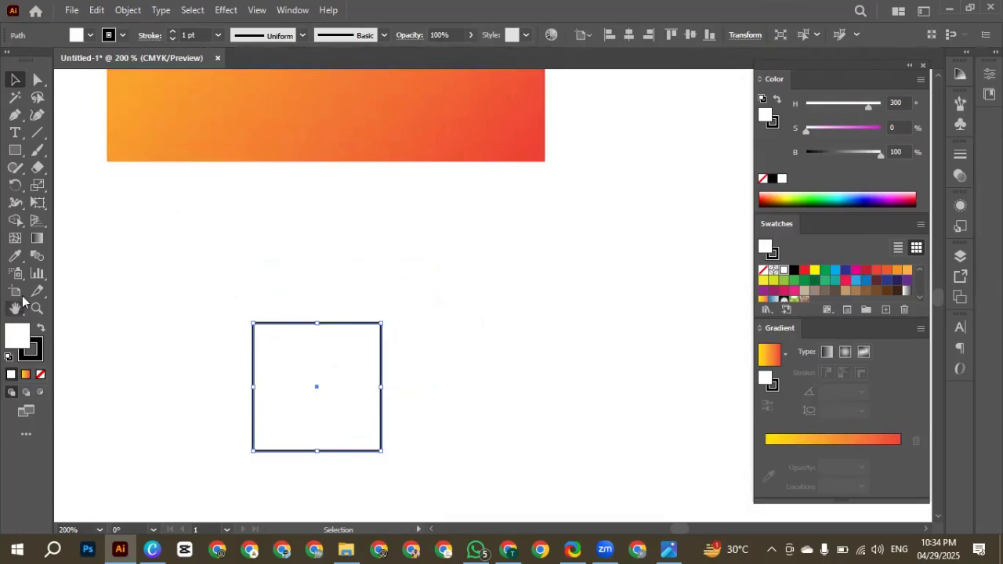
{"action": "left_click", "coordinate": [15, 255]}
{"action": "scroll", "coordinate": [109, 157], "scroll_direction": "up", "scroll_amount": 2}
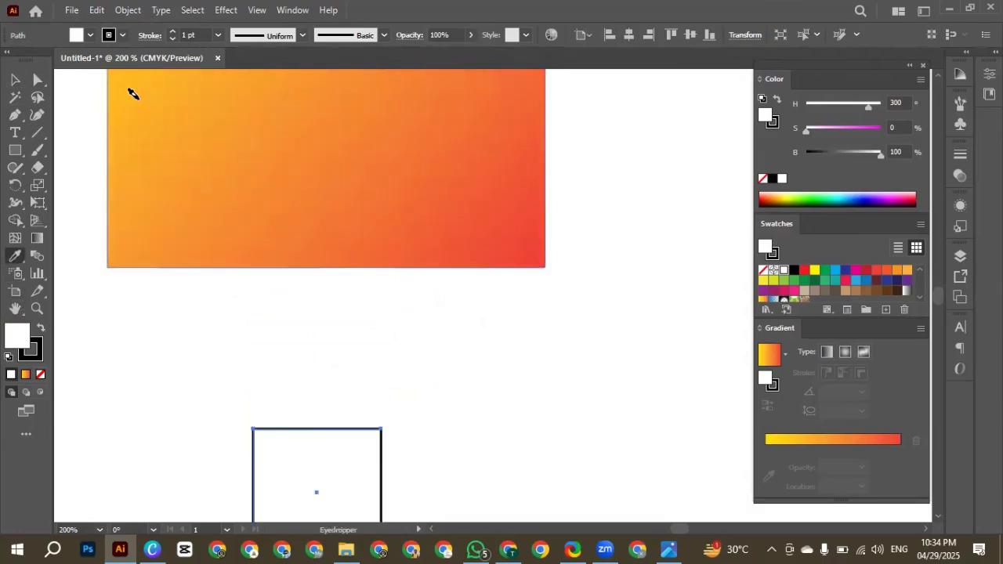
{"action": "scroll", "coordinate": [141, 93], "scroll_direction": "down", "scroll_amount": 2}
{"action": "scroll", "coordinate": [141, 92], "scroll_direction": "up", "scroll_amount": 2}
{"action": "left_click", "coordinate": [140, 97]}
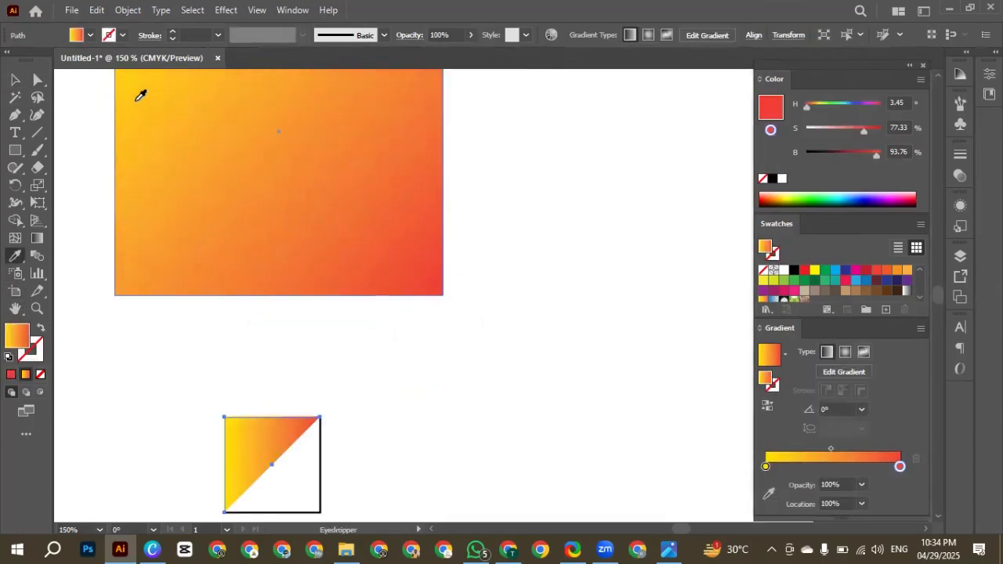
Step: Undo the gradient applied to the upper-left L-shaped path, leaving it with a white fill and black stroke
{"action": "key", "text": "ctrl+z"}
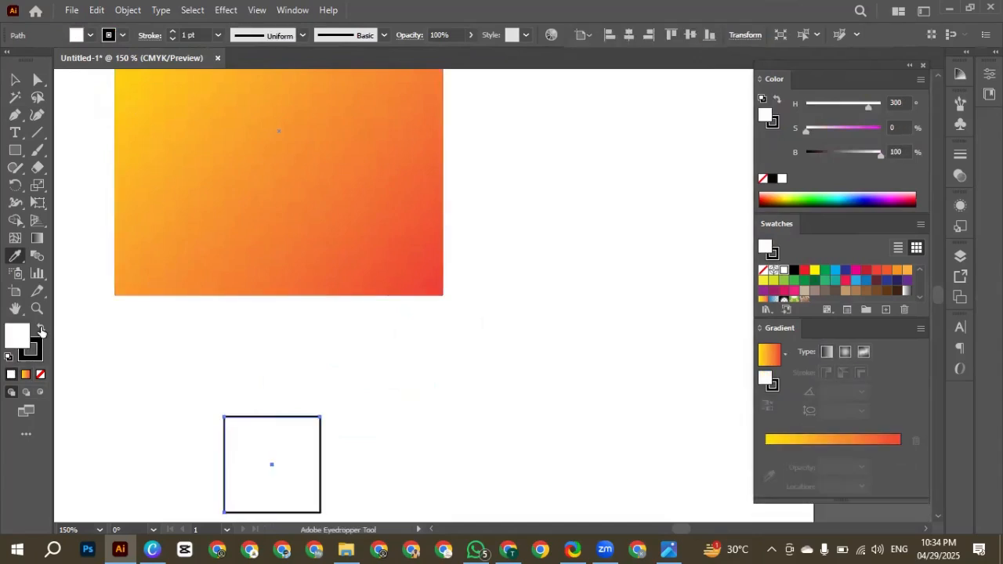
{"action": "left_click", "coordinate": [42, 332]}
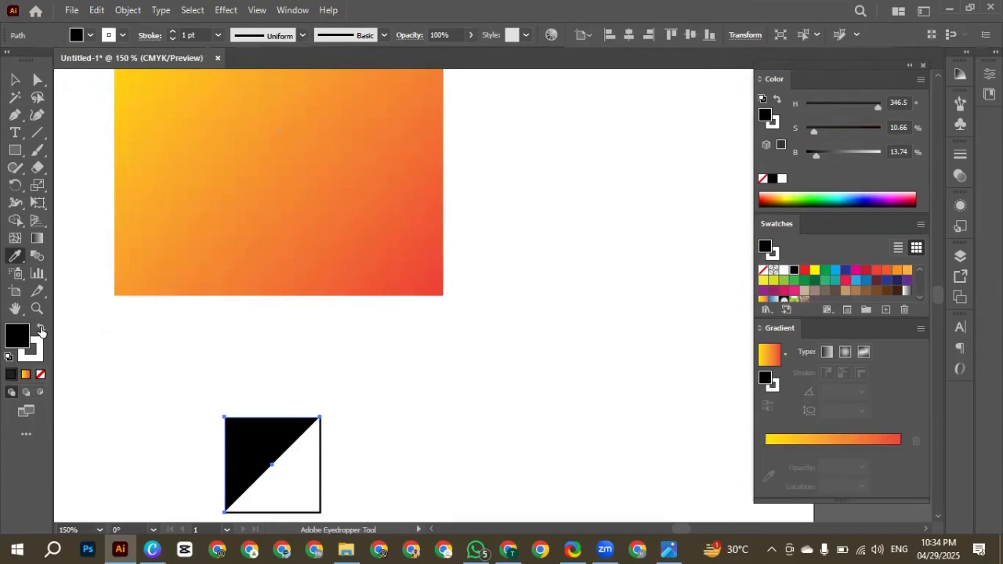
{"action": "left_click", "coordinate": [42, 331]}
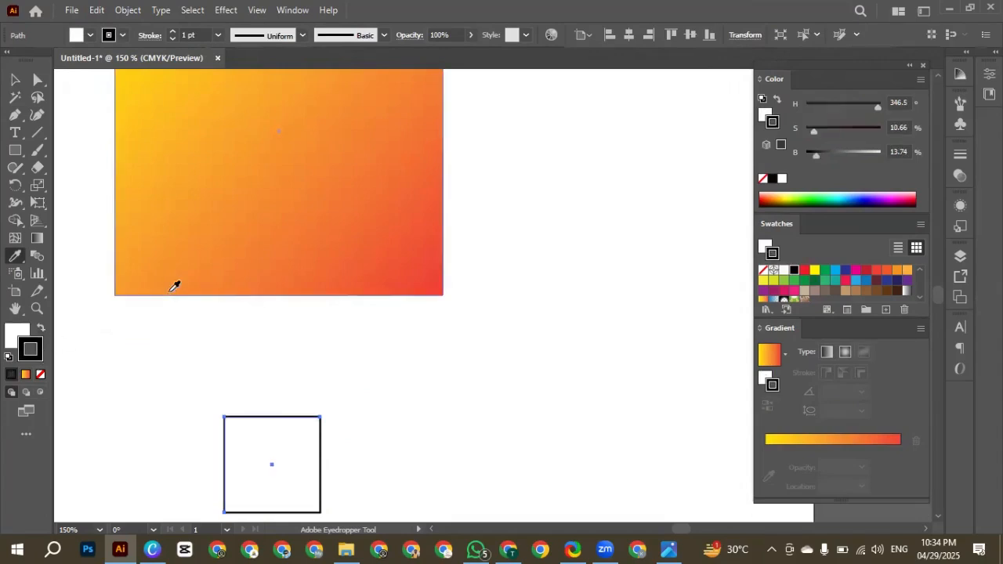
{"action": "scroll", "coordinate": [170, 211], "scroll_direction": "up", "scroll_amount": 2}
{"action": "left_click", "coordinate": [145, 177]}
{"action": "scroll", "coordinate": [246, 201], "scroll_direction": "down", "scroll_amount": 1}
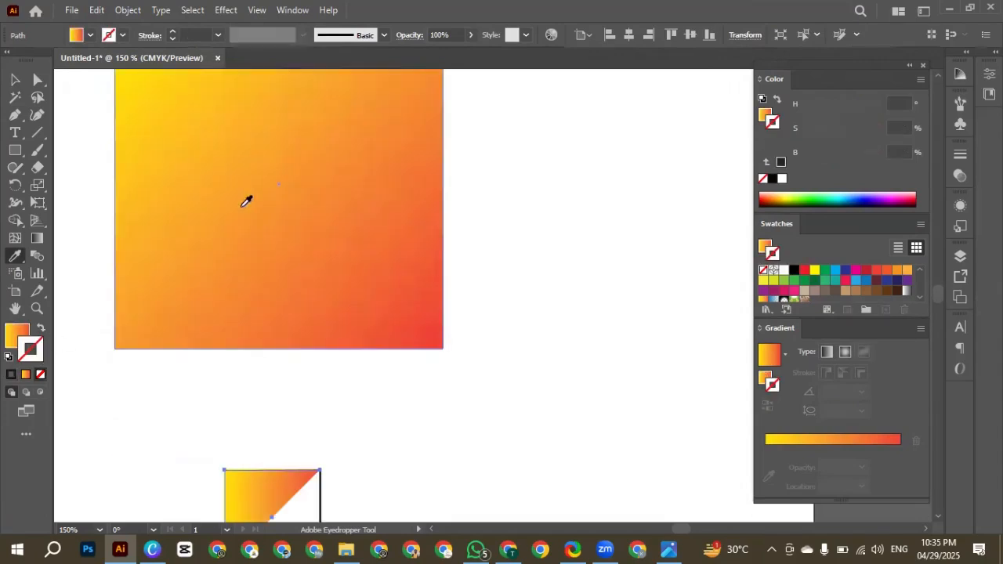
{"action": "scroll", "coordinate": [221, 216], "scroll_direction": "up", "scroll_amount": 3}
{"action": "key", "text": "ctrl+z"}
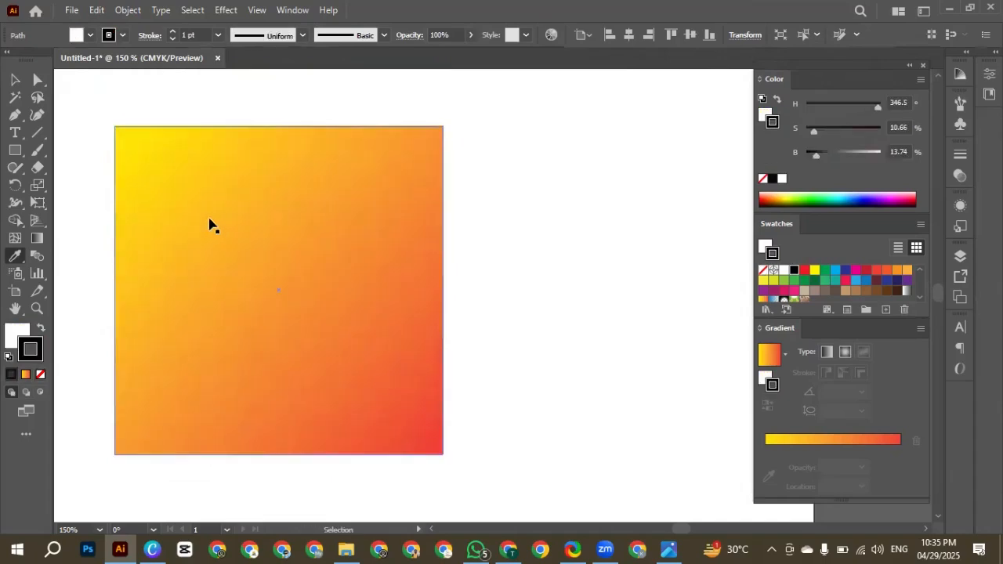
Step: Color the upper-left L-shaped path's stroke with the yellow sampled from the large gradient square's upper-left corner
{"action": "left_click", "coordinate": [141, 149], "text": "shift"}
{"action": "scroll", "coordinate": [240, 334], "scroll_direction": "down", "scroll_amount": 7}
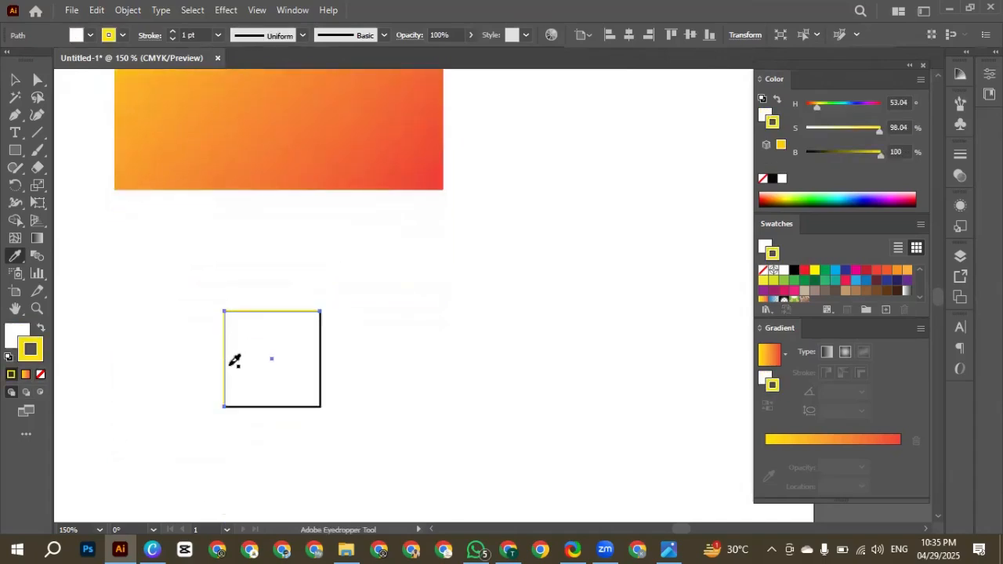
{"action": "key", "text": "v"}
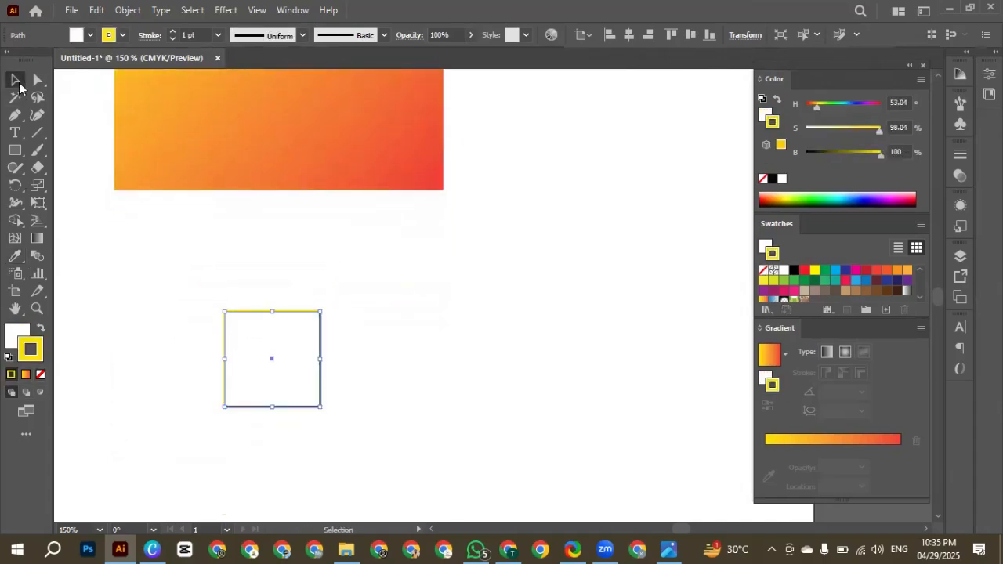
Step: Color the lower-right L-shaped path's stroke with the red sampled from the large gradient square's lower-right corner
{"action": "left_click", "coordinate": [307, 408]}
{"action": "left_click", "coordinate": [17, 258]}
{"action": "scroll", "coordinate": [353, 233], "scroll_direction": "up", "scroll_amount": 2}
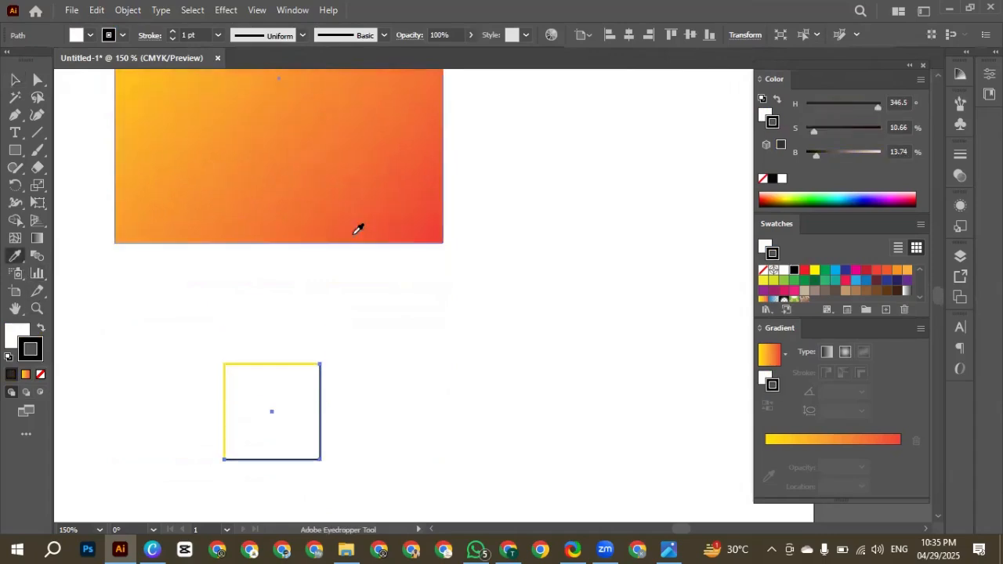
{"action": "left_click", "coordinate": [429, 225], "text": "shift"}
{"action": "key", "text": "v"}
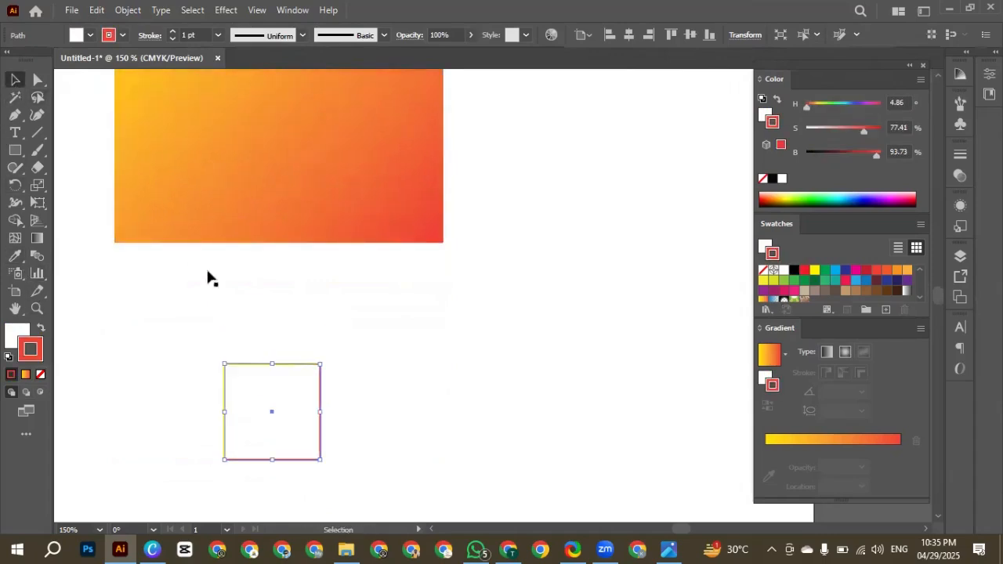
Step: Try a 6 pt stroke on both L-shaped paths, and settle on a stroke weight of 3 pt
{"action": "left_click", "coordinate": [217, 329]}
{"action": "scroll", "coordinate": [214, 321], "scroll_direction": "down", "scroll_amount": 1}
{"action": "left_click_drag", "start_coordinate": [211, 320], "coordinate": [418, 437]}
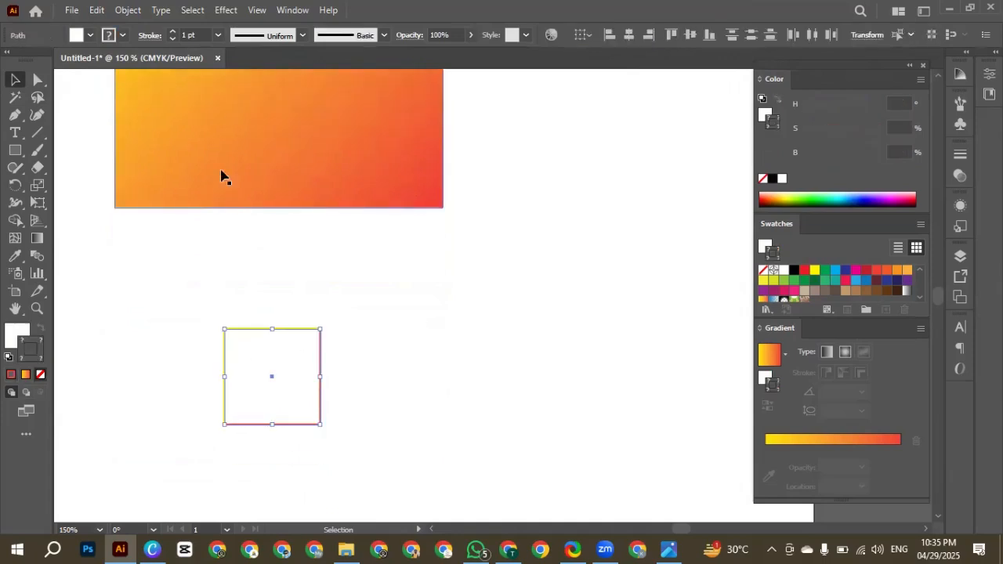
{"action": "left_click", "coordinate": [217, 35]}
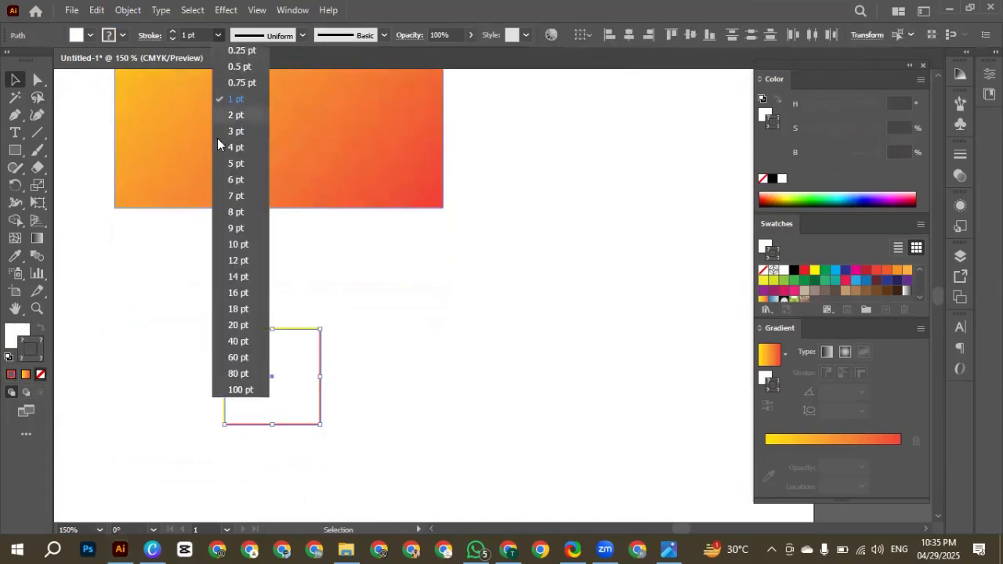
{"action": "left_click", "coordinate": [235, 180]}
{"action": "left_click", "coordinate": [217, 35]}
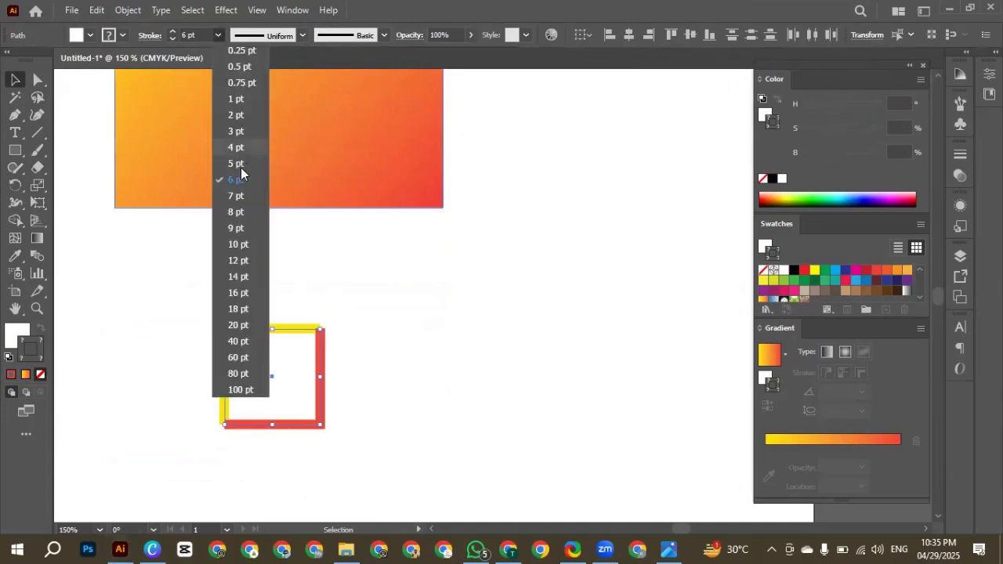
{"action": "left_click", "coordinate": [236, 132]}
Step: Move both L-shaped paths together up to just below the large gradient square
{"action": "left_click_drag", "start_coordinate": [188, 297], "coordinate": [363, 439]}
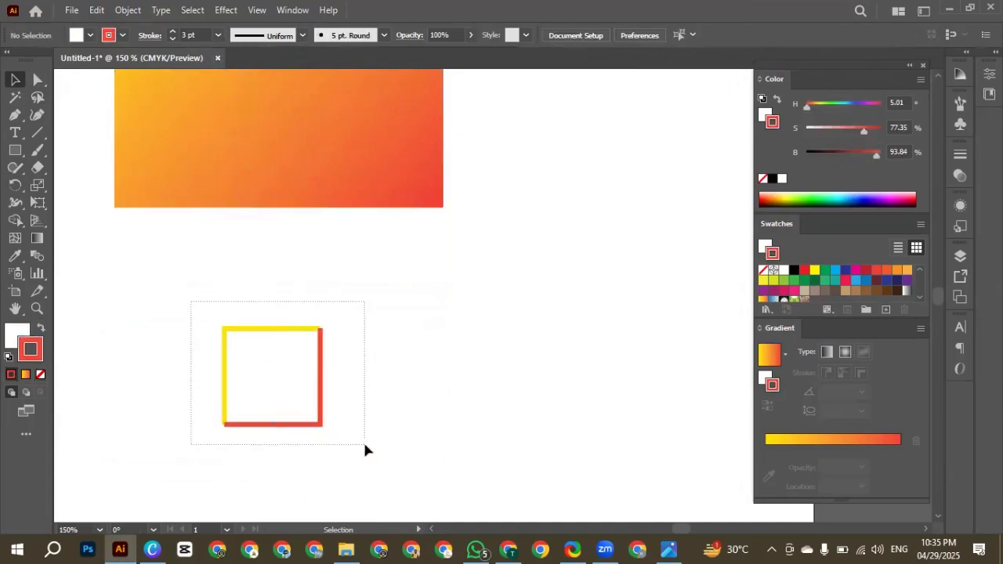
{"action": "scroll", "coordinate": [269, 375], "scroll_direction": "up", "scroll_amount": 1}
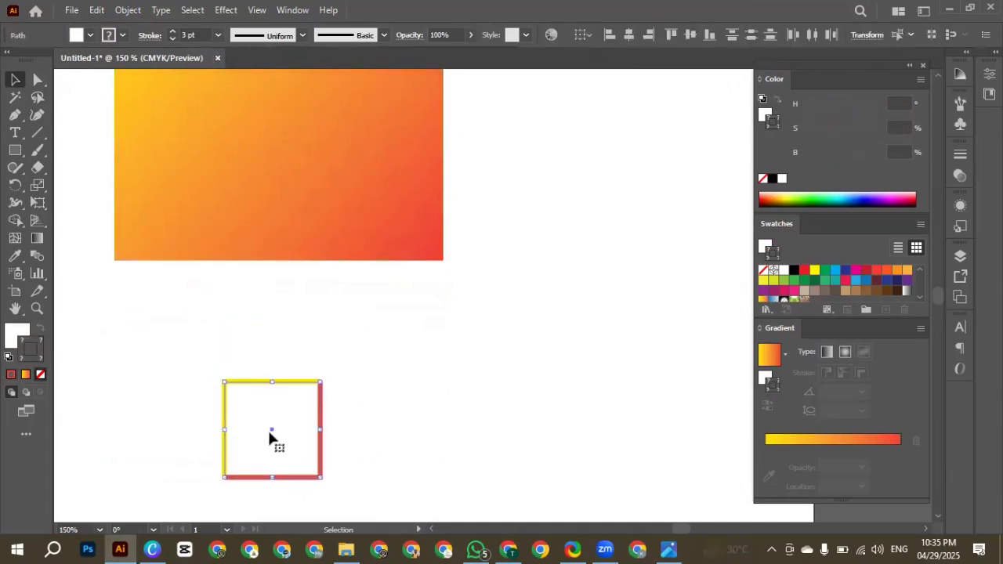
{"action": "left_click_drag", "start_coordinate": [274, 433], "coordinate": [263, 329]}
{"action": "scroll", "coordinate": [147, 372], "scroll_direction": "up", "scroll_amount": 1}
{"action": "left_click", "coordinate": [152, 374]}
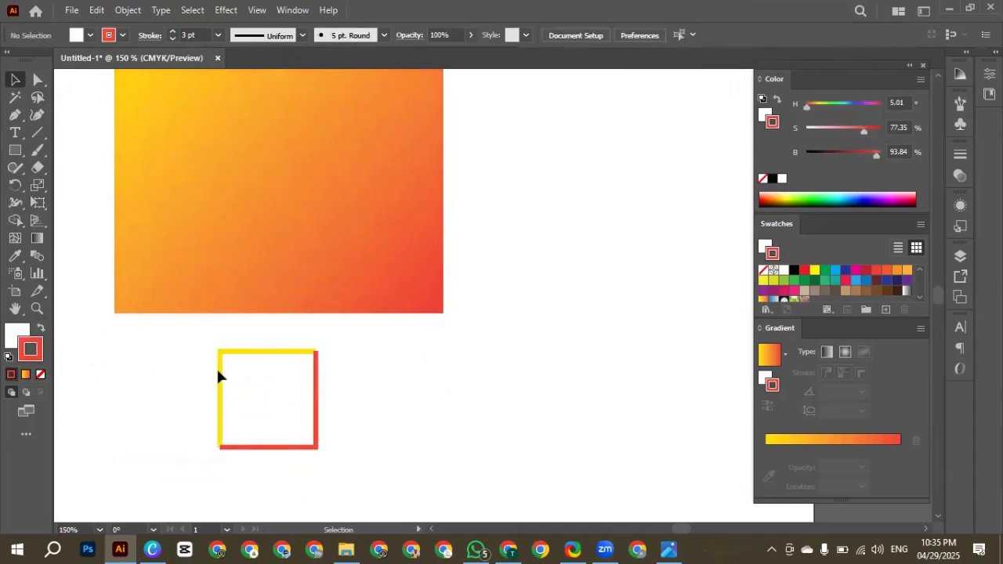
Step: Remove the white fill from the yellow and the red L-shaped paths, keeping only their strokes
{"action": "left_click", "coordinate": [219, 376]}
{"action": "left_click", "coordinate": [11, 335]}
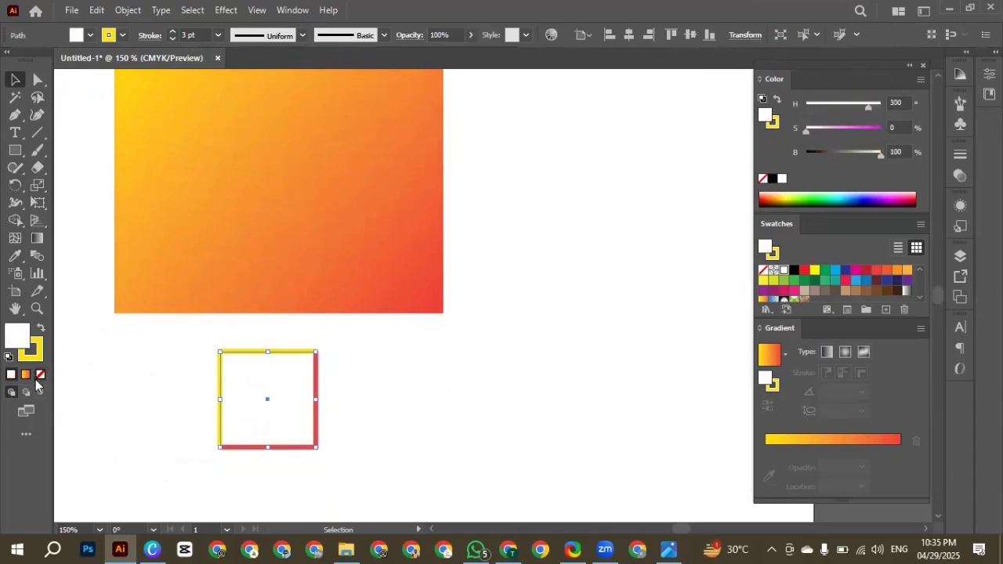
{"action": "left_click", "coordinate": [41, 377]}
{"action": "left_click", "coordinate": [289, 454]}
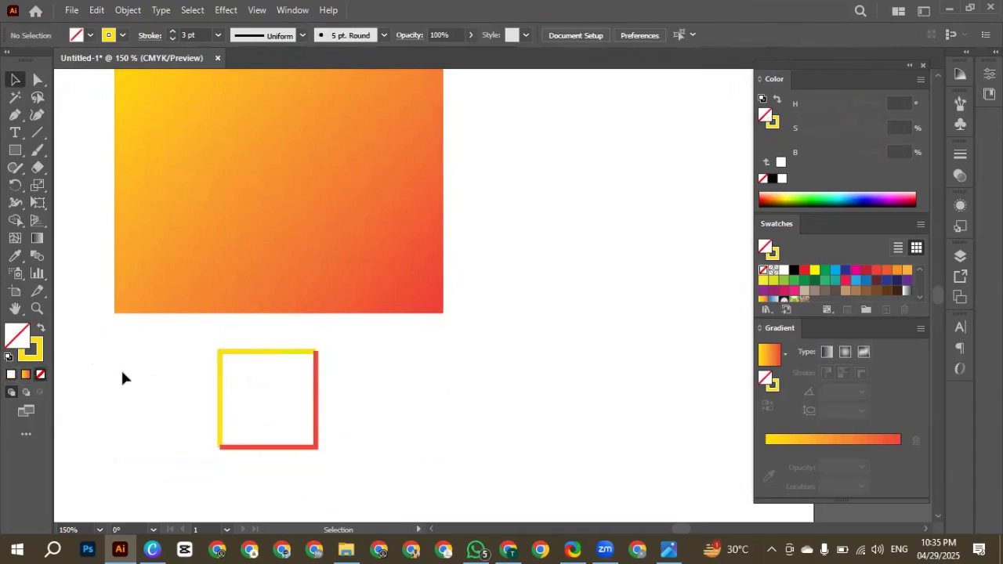
{"action": "left_click", "coordinate": [285, 449]}
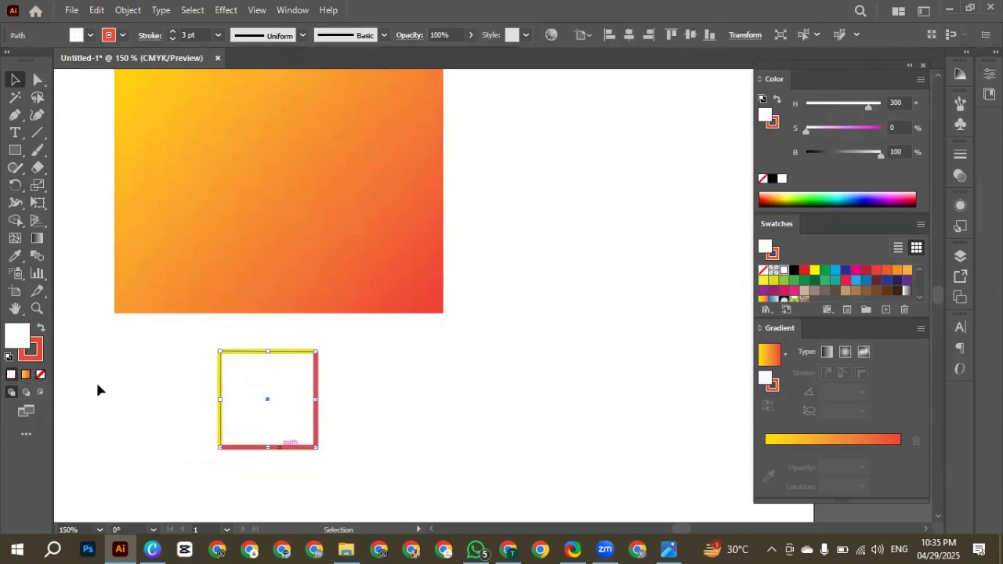
{"action": "left_click", "coordinate": [41, 374]}
{"action": "scroll", "coordinate": [222, 389], "scroll_direction": "up", "scroll_amount": 1}
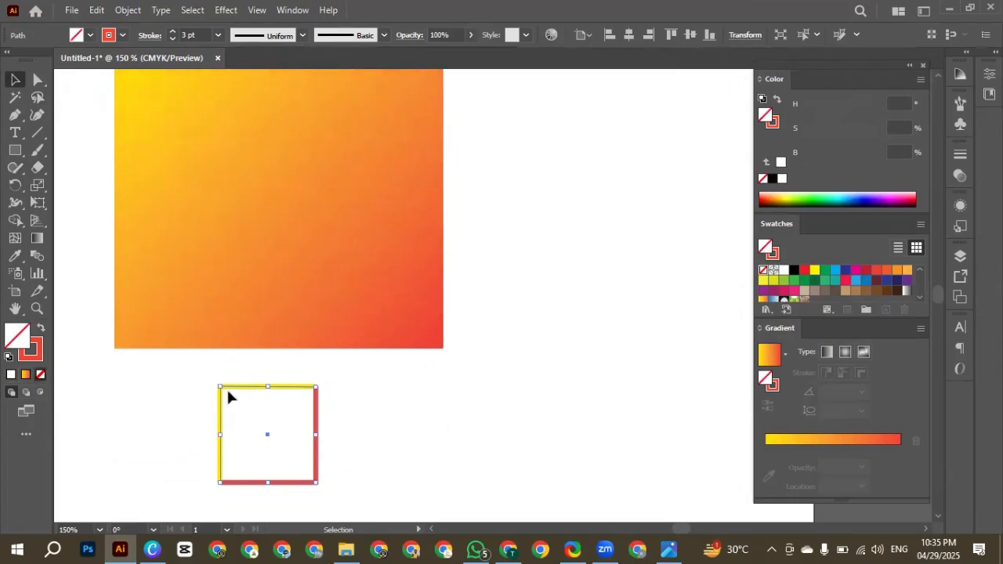
Step: Group the yellow and red L-shaped paths and place the outline at the center of the large gradient square
{"action": "scroll", "coordinate": [226, 387], "scroll_direction": "down", "scroll_amount": 1}
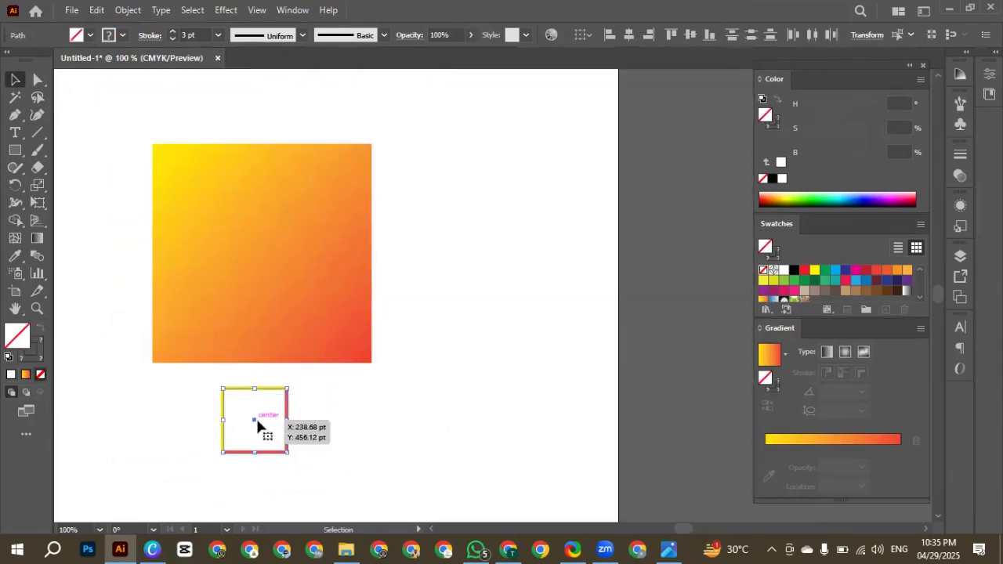
{"action": "left_click_drag", "start_coordinate": [258, 425], "coordinate": [261, 473]}
{"action": "left_click", "coordinate": [207, 429]}
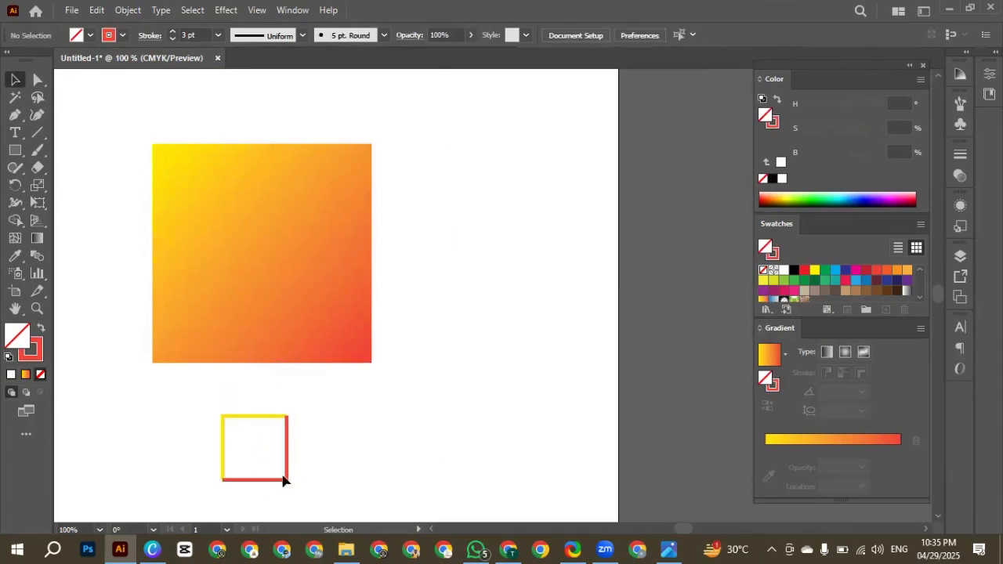
{"action": "left_click", "coordinate": [286, 477]}
{"action": "left_click_drag", "start_coordinate": [256, 447], "coordinate": [262, 260]}
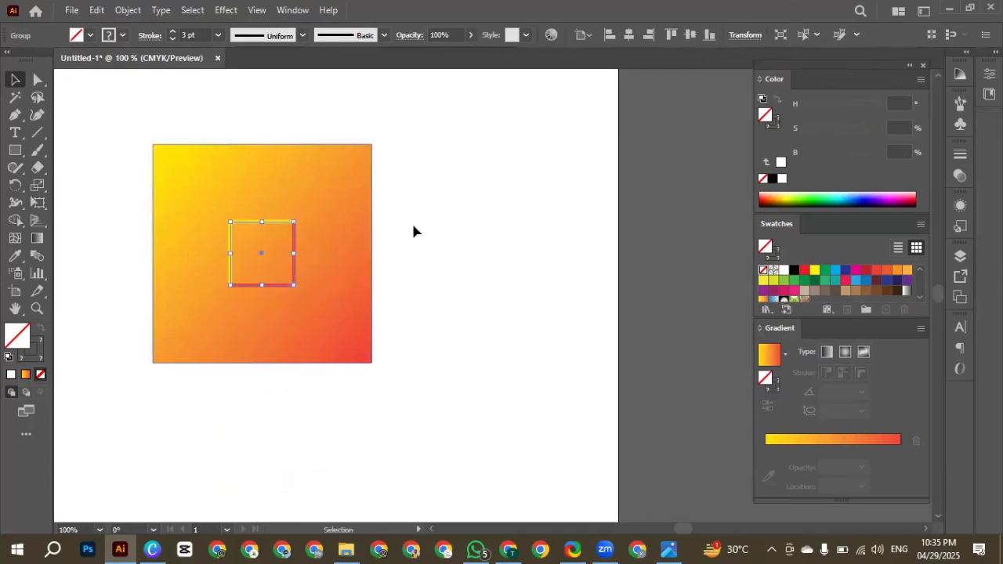
{"action": "left_click", "coordinate": [413, 225]}
Step: Examine how the outline's yellow and red edges read as highlight and shadow against the gradient square
{"action": "scroll", "coordinate": [233, 292], "scroll_direction": "up", "scroll_amount": 1}
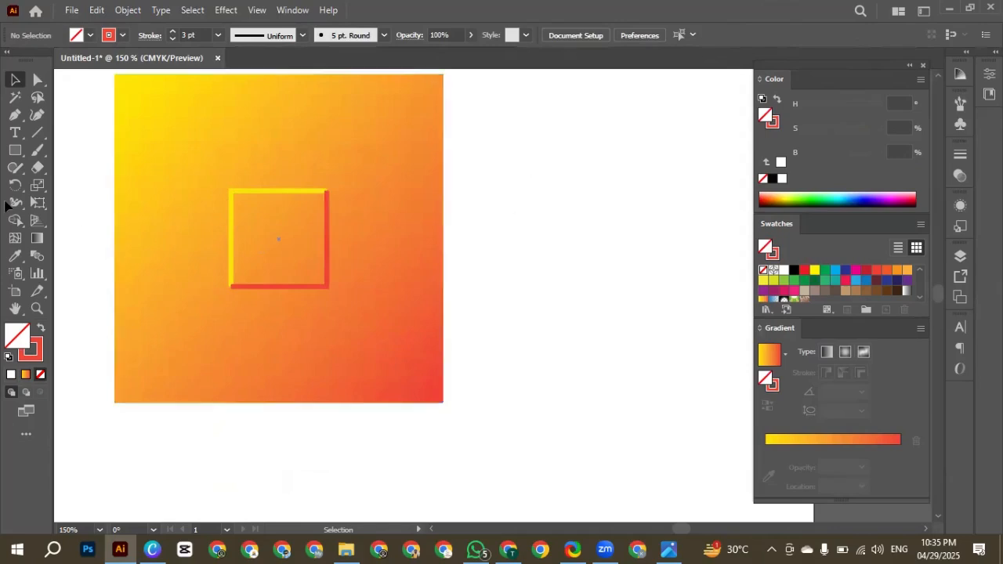
{"action": "scroll", "coordinate": [263, 227], "scroll_direction": "up", "scroll_amount": 2}
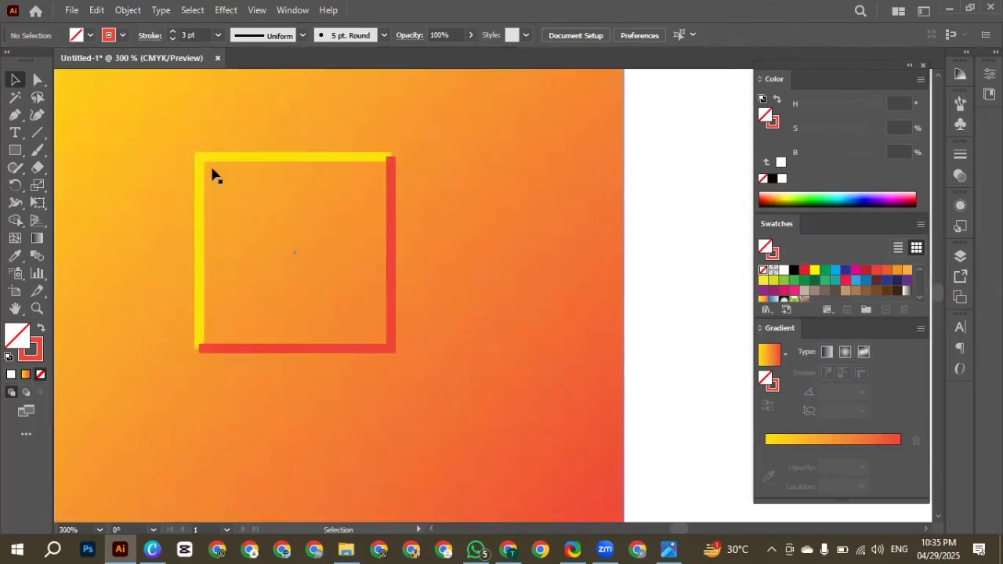
{"action": "scroll", "coordinate": [212, 200], "scroll_direction": "down", "scroll_amount": 2}
{"action": "scroll", "coordinate": [232, 229], "scroll_direction": "down", "scroll_amount": 1}
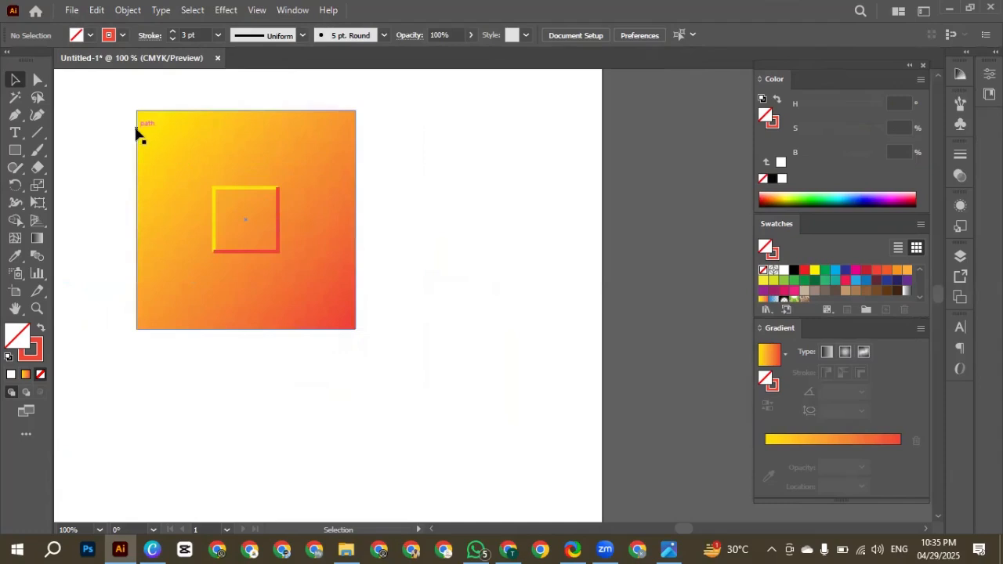
{"action": "scroll", "coordinate": [136, 133], "scroll_direction": "up", "scroll_amount": 1}
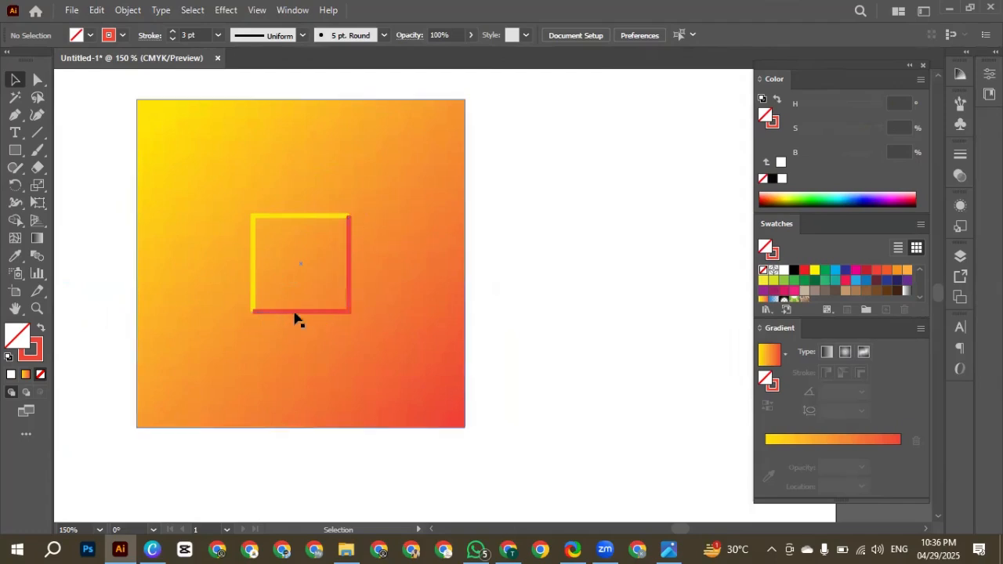
{"action": "scroll", "coordinate": [296, 315], "scroll_direction": "down", "scroll_amount": 3}
{"action": "scroll", "coordinate": [302, 307], "scroll_direction": "up", "scroll_amount": 2}
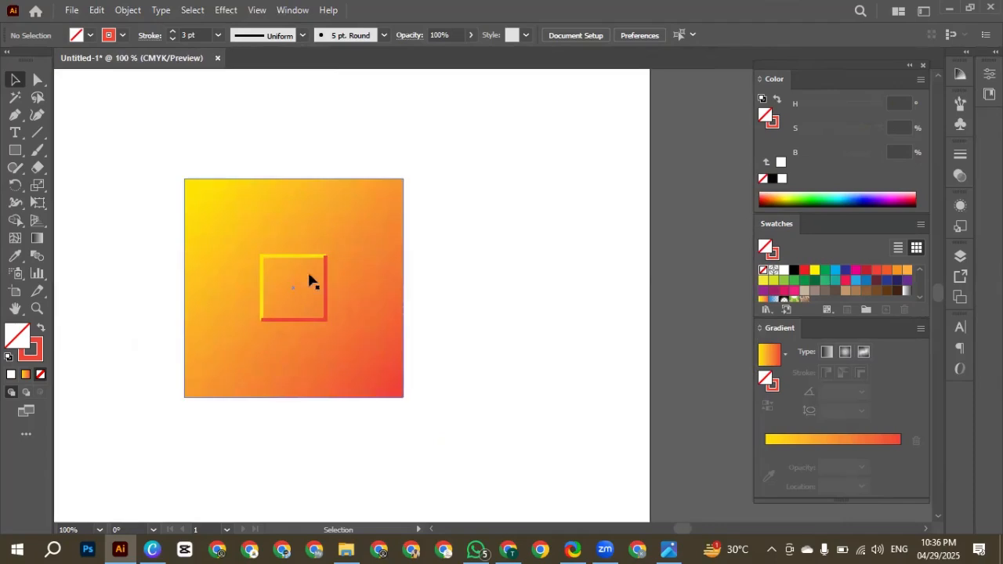
Step: Rotate the grouped outline 180° so its red edges face the upper left and its yellow edges the lower right
{"action": "left_click", "coordinate": [326, 265]}
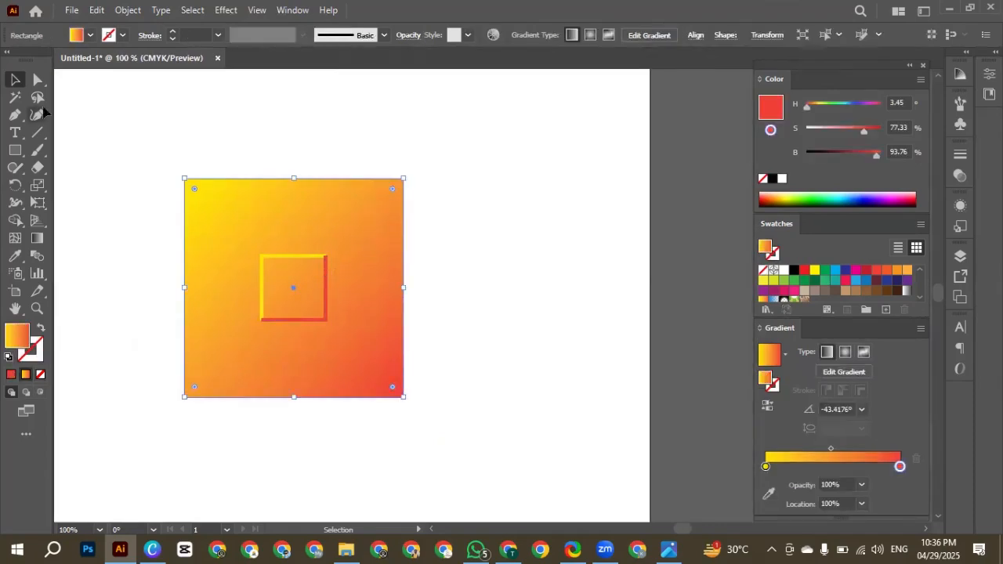
{"action": "left_click", "coordinate": [260, 277]}
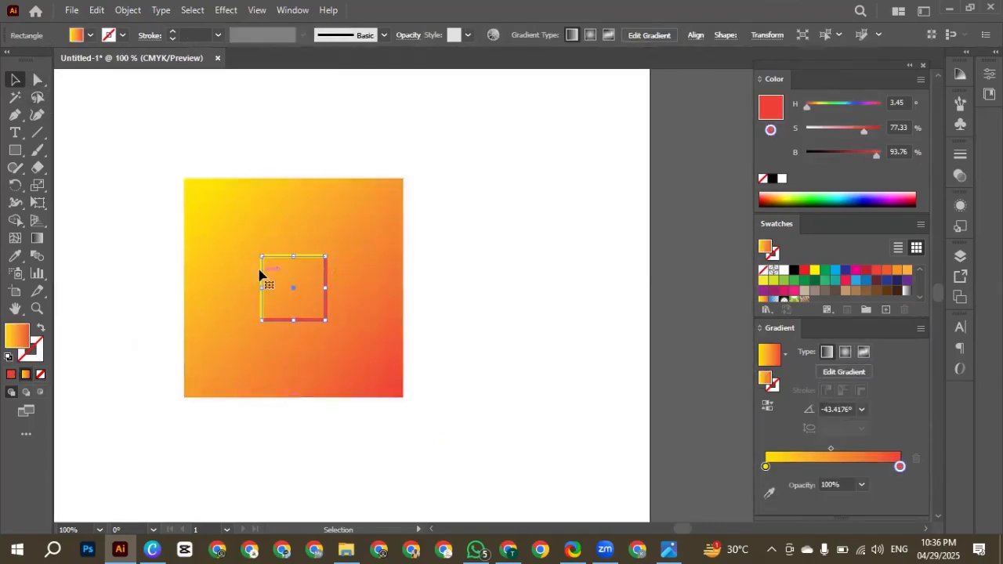
{"action": "left_click", "coordinate": [333, 261]}
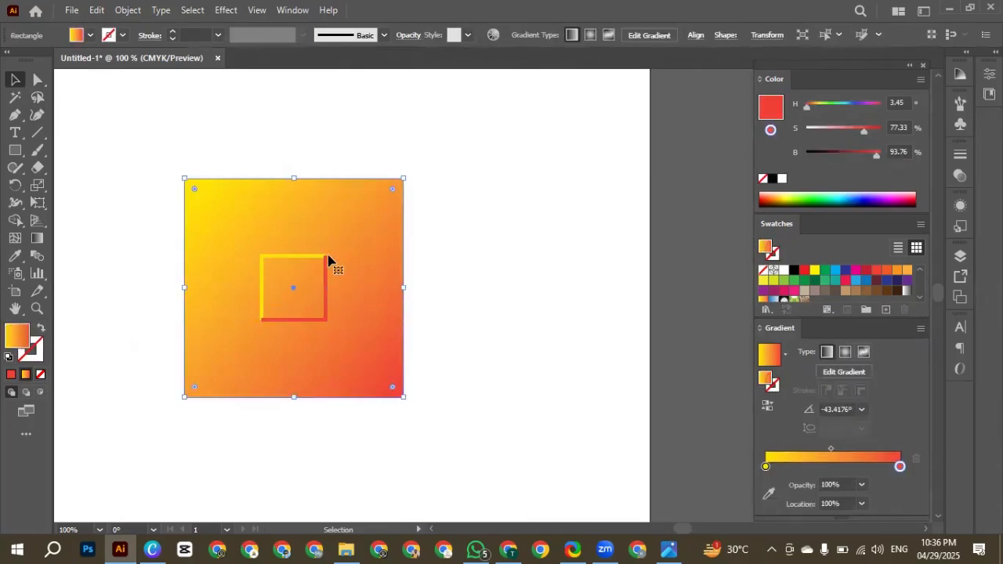
{"action": "left_click", "coordinate": [325, 255]}
{"action": "left_click_drag", "start_coordinate": [340, 280], "coordinate": [265, 351]}
{"action": "left_click", "coordinate": [461, 276]}
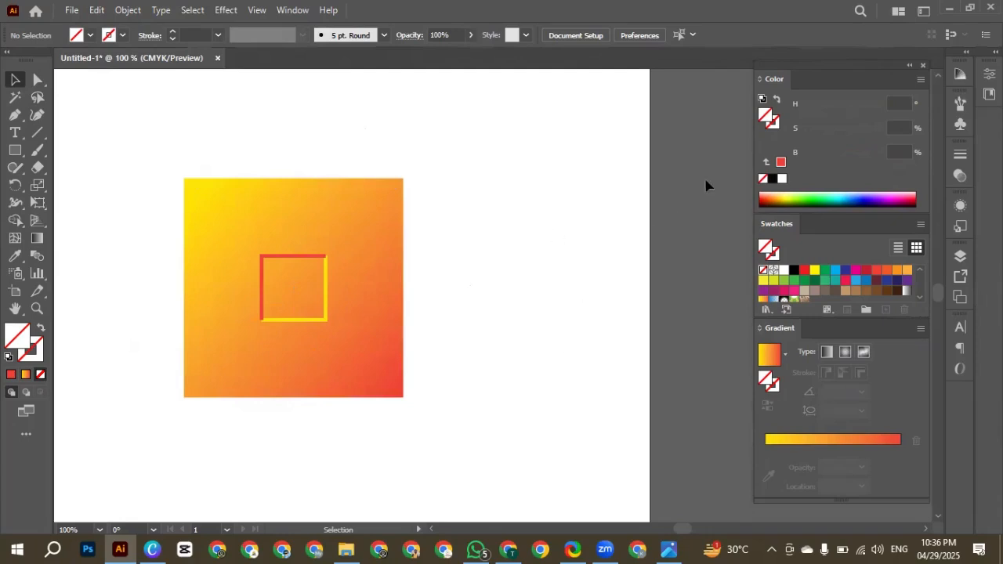
Step: Annotate the artwork with red freehand arrows tracing how light travels toward the small outline's edges
{"action": "left_click_drag", "start_coordinate": [141, 100], "coordinate": [267, 235]}
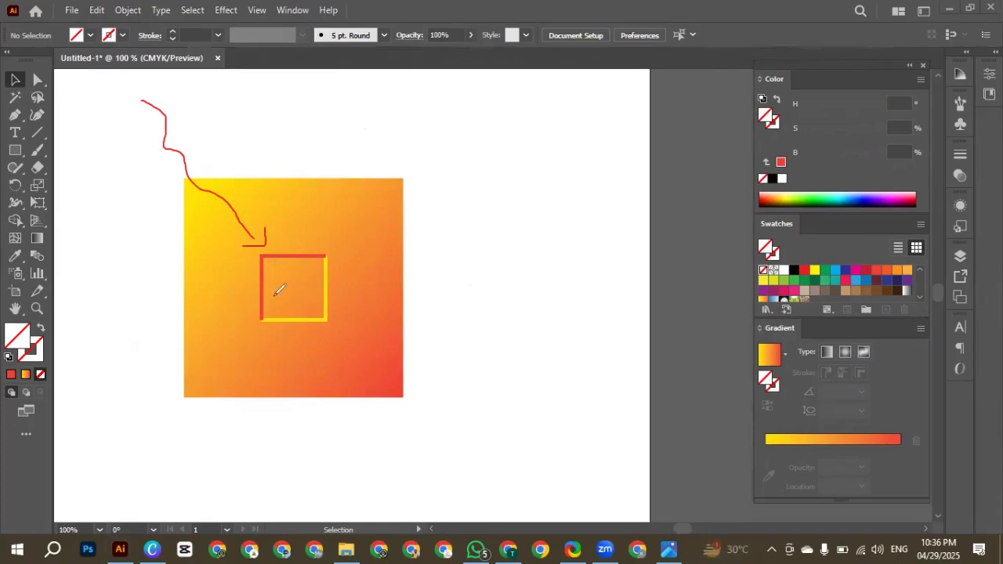
{"action": "left_click_drag", "start_coordinate": [265, 306], "coordinate": [306, 256]}
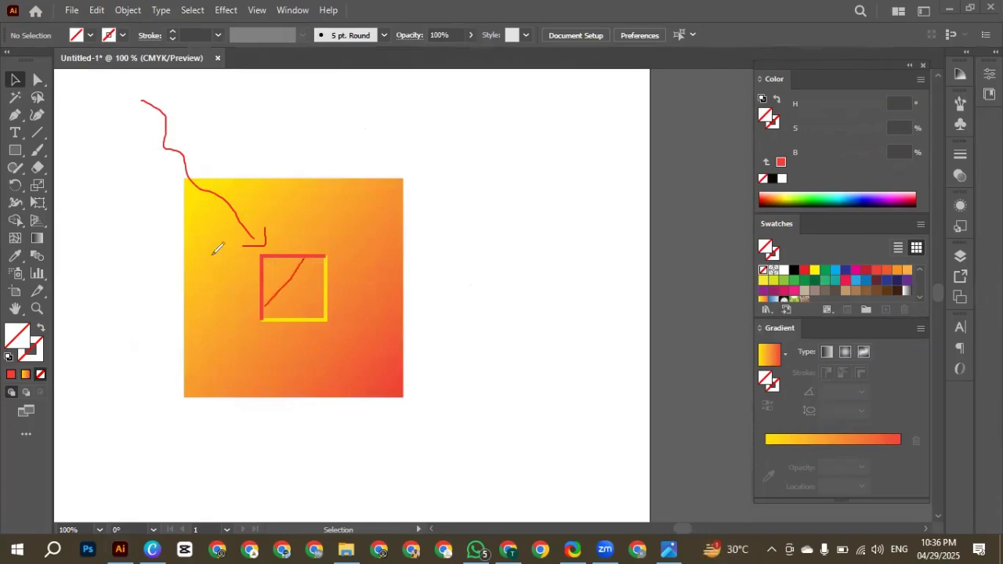
{"action": "mouse_move", "coordinate": [198, 229]}
{"action": "left_mouse_down"}
{"action": "mouse_move", "coordinate": [230, 288]}
{"action": "mouse_move", "coordinate": [272, 294]}
{"action": "left_mouse_up"}
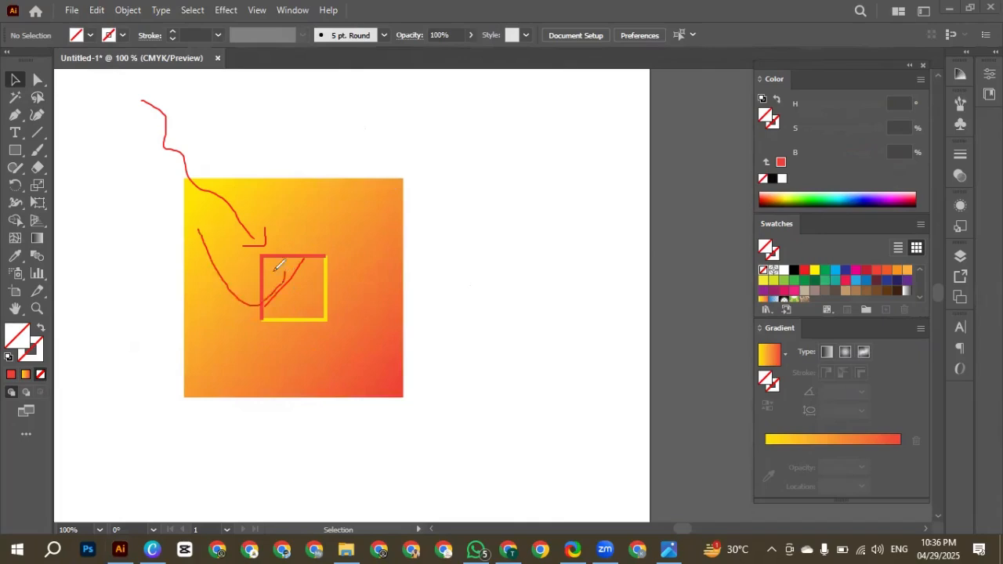
{"action": "mouse_move", "coordinate": [167, 257]}
{"action": "left_mouse_down"}
{"action": "mouse_move", "coordinate": [279, 322]}
{"action": "mouse_move", "coordinate": [326, 308]}
{"action": "left_mouse_up"}
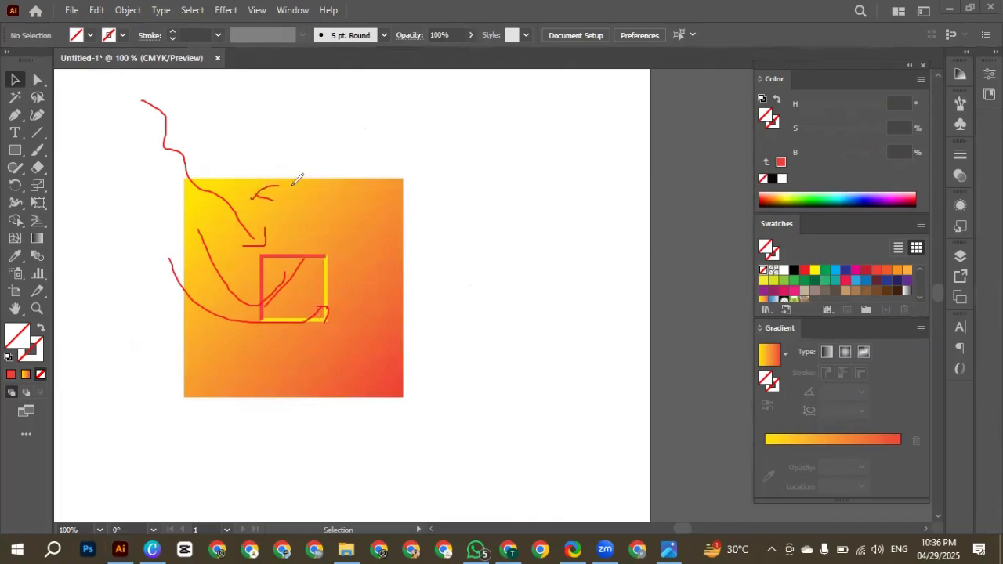
{"action": "mouse_move", "coordinate": [293, 185]}
{"action": "left_mouse_down"}
{"action": "mouse_move", "coordinate": [316, 202]}
{"action": "mouse_move", "coordinate": [361, 289]}
{"action": "mouse_move", "coordinate": [330, 313]}
{"action": "left_mouse_up"}
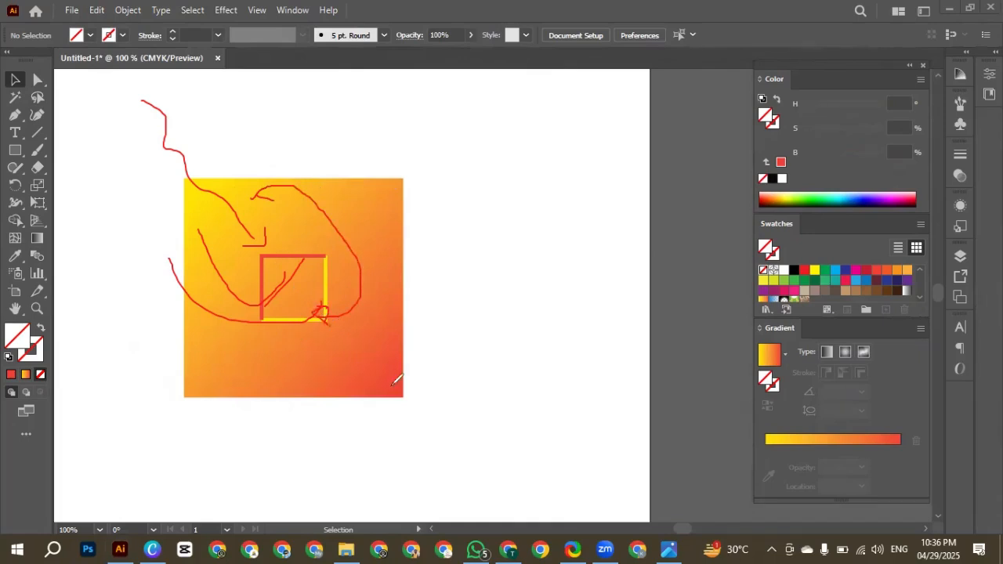
{"action": "mouse_move", "coordinate": [395, 380]}
{"action": "left_mouse_down"}
{"action": "mouse_move", "coordinate": [335, 397]}
{"action": "mouse_move", "coordinate": [259, 332]}
{"action": "mouse_move", "coordinate": [274, 253]}
{"action": "left_mouse_up"}
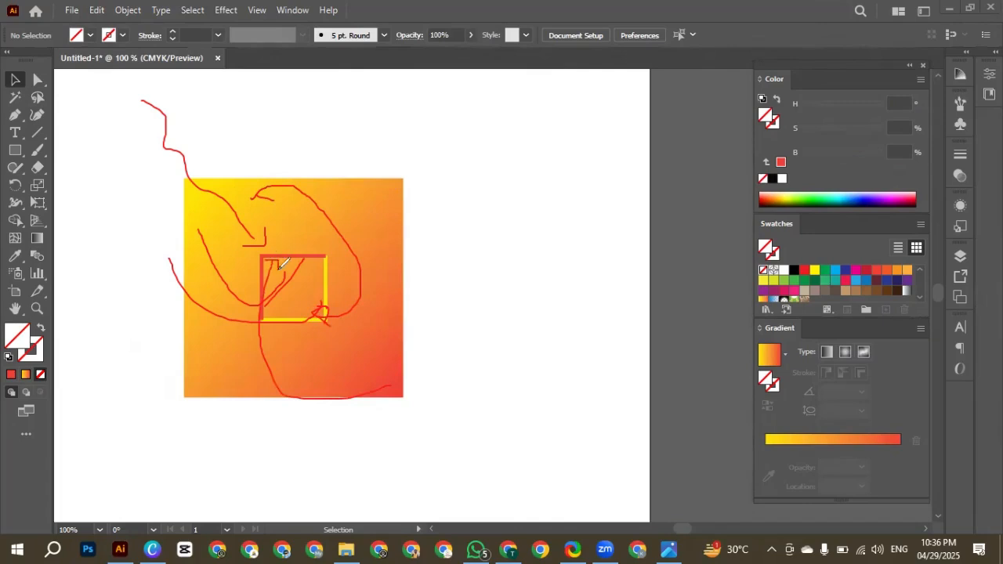
Step: Delete all the red freehand arrow annotations and return to the Selection tool
{"action": "key", "text": "ctrl+a"}
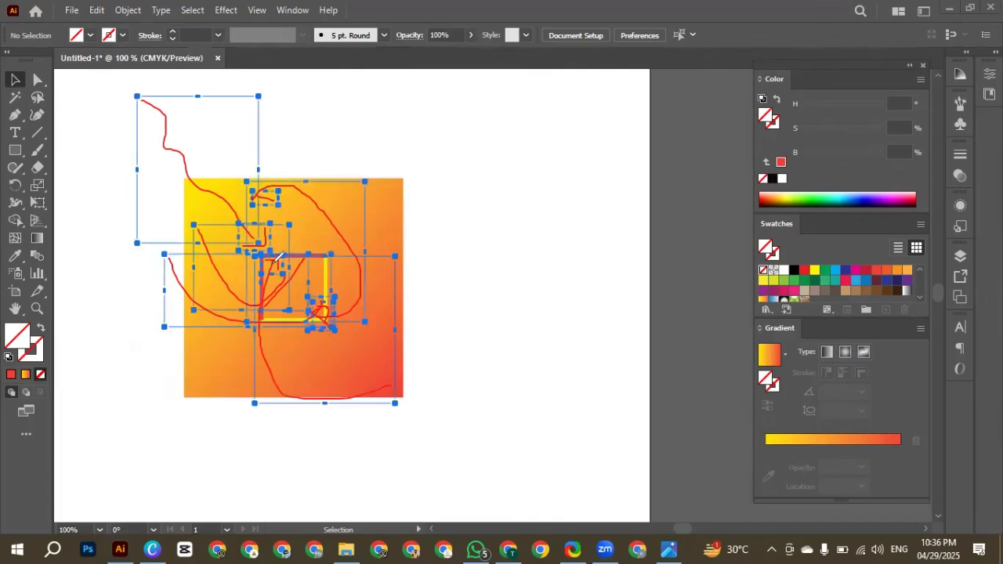
{"action": "key", "text": "Delete"}
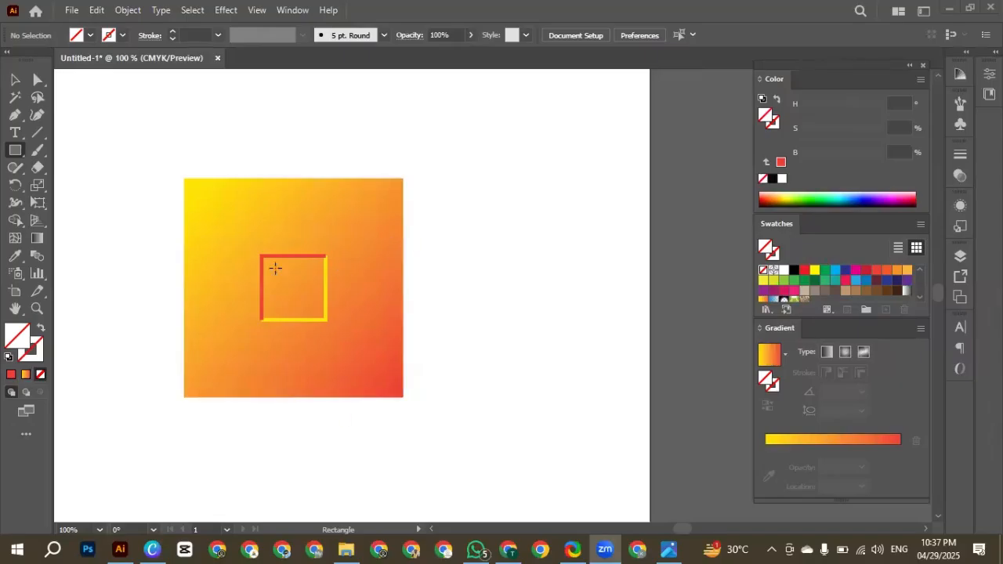
{"action": "left_click", "coordinate": [15, 79]}
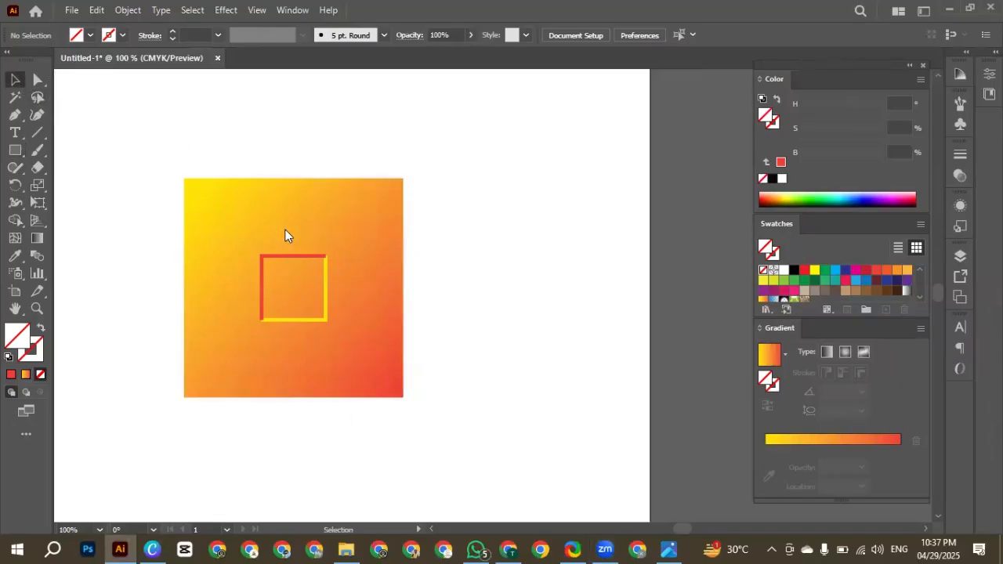
Step: Duplicate the grouped red-and-yellow outline in place and scale the copy down so it nests concentrically inside the original
{"action": "scroll", "coordinate": [324, 284], "scroll_direction": "down", "scroll_amount": 3}
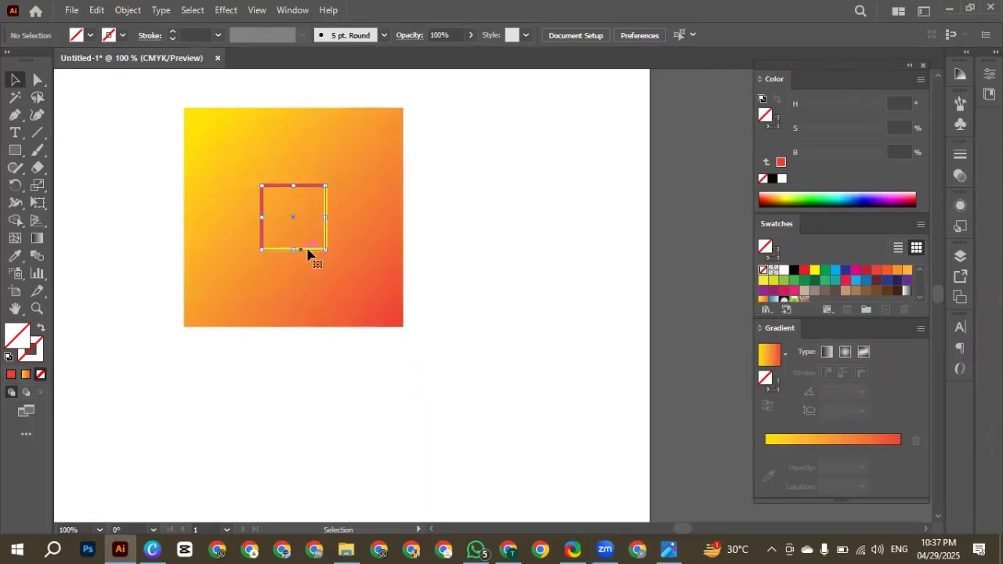
{"action": "left_click", "coordinate": [305, 250]}
{"action": "key", "text": "ctrl+plus"}
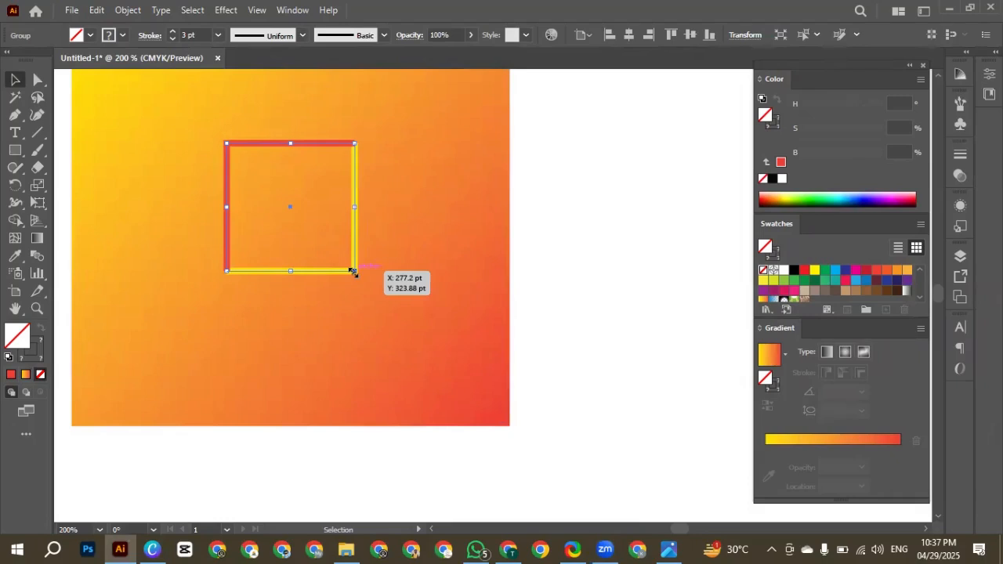
{"action": "left_click_drag", "start_coordinate": [338, 269], "coordinate": [337, 261], "text": "alt"}
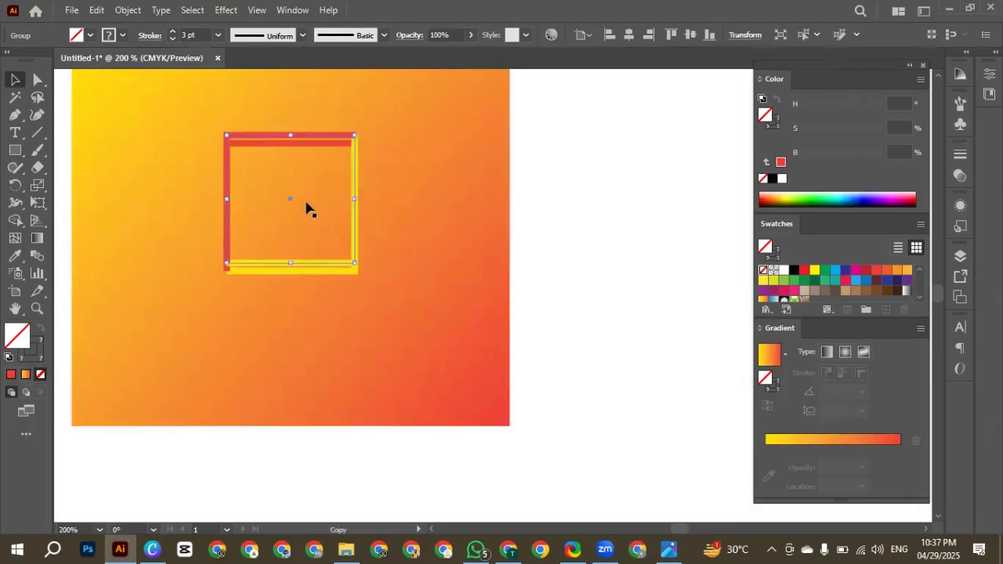
{"action": "left_click_drag", "start_coordinate": [292, 204], "coordinate": [291, 213]}
{"action": "left_click_drag", "start_coordinate": [353, 273], "coordinate": [340, 262]}
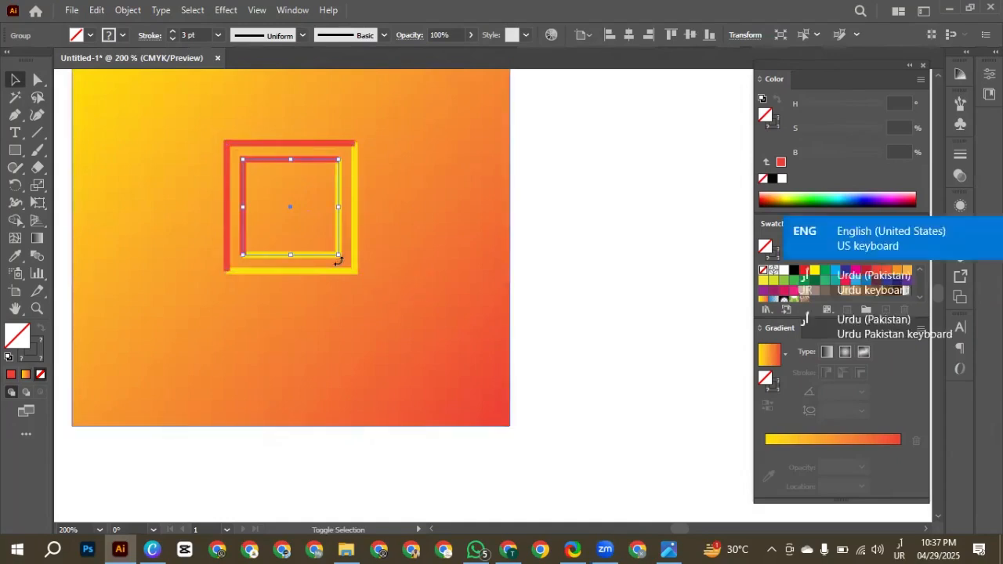
{"action": "left_click", "coordinate": [520, 227]}
{"action": "scroll", "coordinate": [488, 244], "scroll_direction": "down", "scroll_amount": 2}
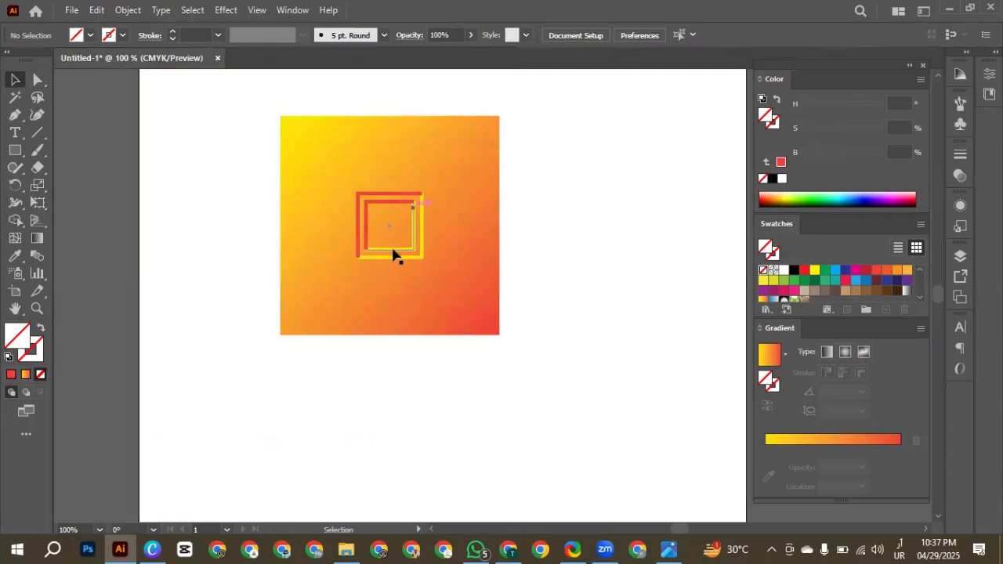
{"action": "scroll", "coordinate": [395, 229], "scroll_direction": "up", "scroll_amount": 2}
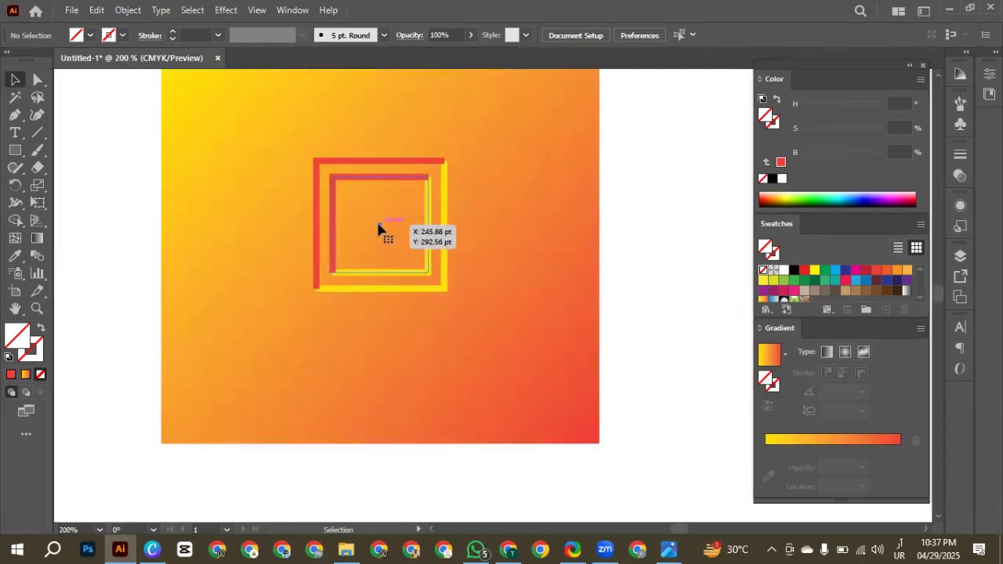
Step: Try adding a third, smaller copy of the outline centered inside the inner one
{"action": "left_click", "coordinate": [428, 272]}
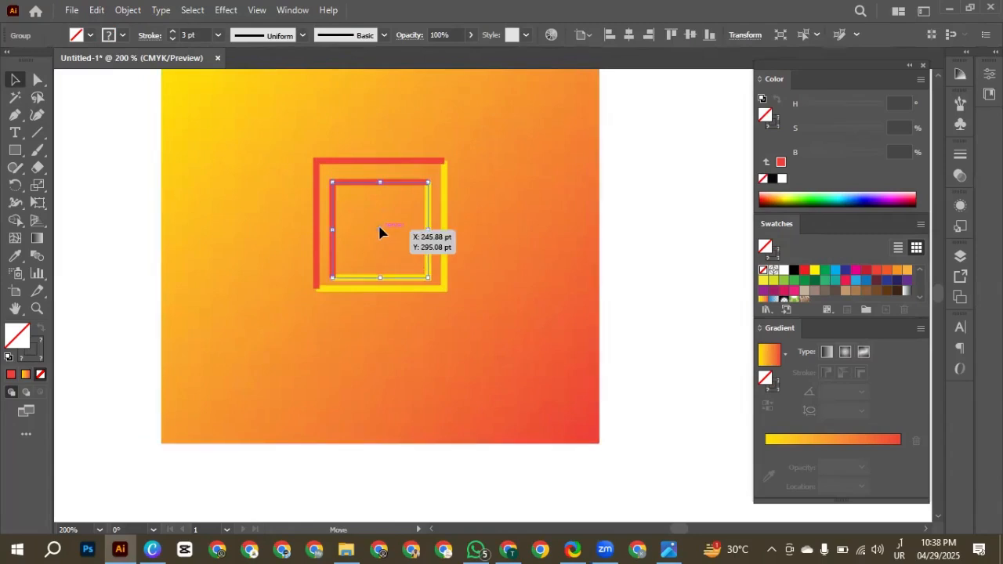
{"action": "left_click_drag", "start_coordinate": [382, 234], "coordinate": [380, 229]}
{"action": "mouse_move", "coordinate": [427, 274]}
{"action": "left_mouse_down"}
{"action": "mouse_move", "coordinate": [417, 261]}
{"action": "mouse_move", "coordinate": [430, 274]}
{"action": "left_mouse_up"}
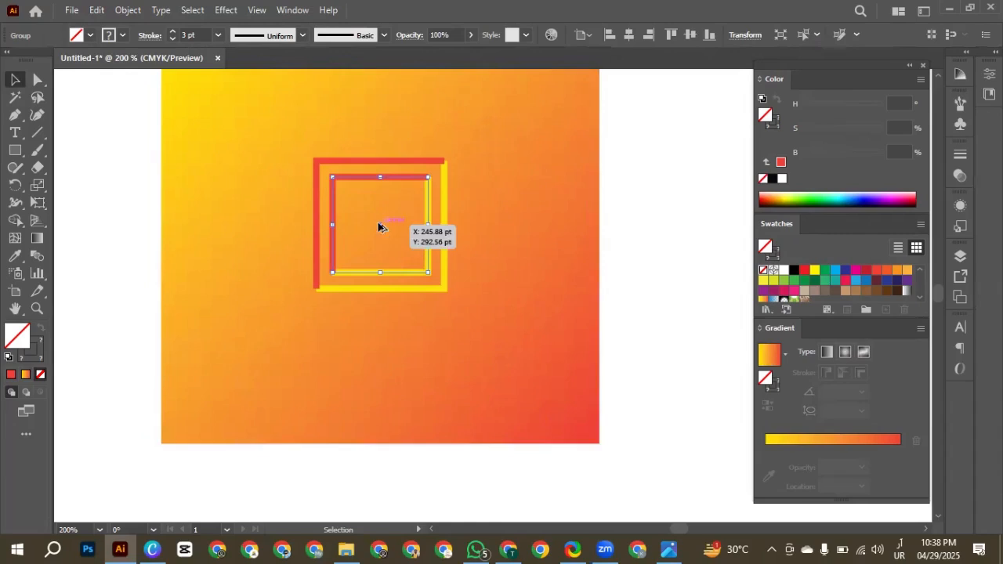
{"action": "left_click_drag", "start_coordinate": [382, 230], "coordinate": [380, 228]}
{"action": "mouse_move", "coordinate": [424, 273]}
{"action": "left_mouse_down"}
{"action": "mouse_move", "coordinate": [413, 248]}
{"action": "mouse_move", "coordinate": [419, 260]}
{"action": "left_mouse_up"}
{"action": "left_click", "coordinate": [486, 249]}
{"action": "key", "text": "ctrl+minus"}
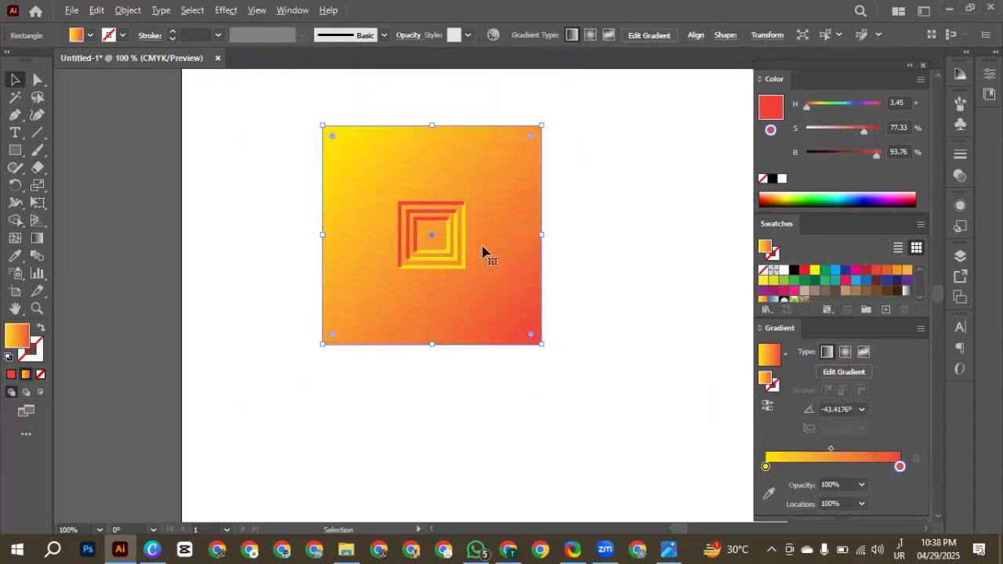
Step: Undo the third outline copy, going back to two nested outlines on the gradient square
{"action": "scroll", "coordinate": [455, 251], "scroll_direction": "up", "scroll_amount": 3}
{"action": "left_click", "coordinate": [452, 244]}
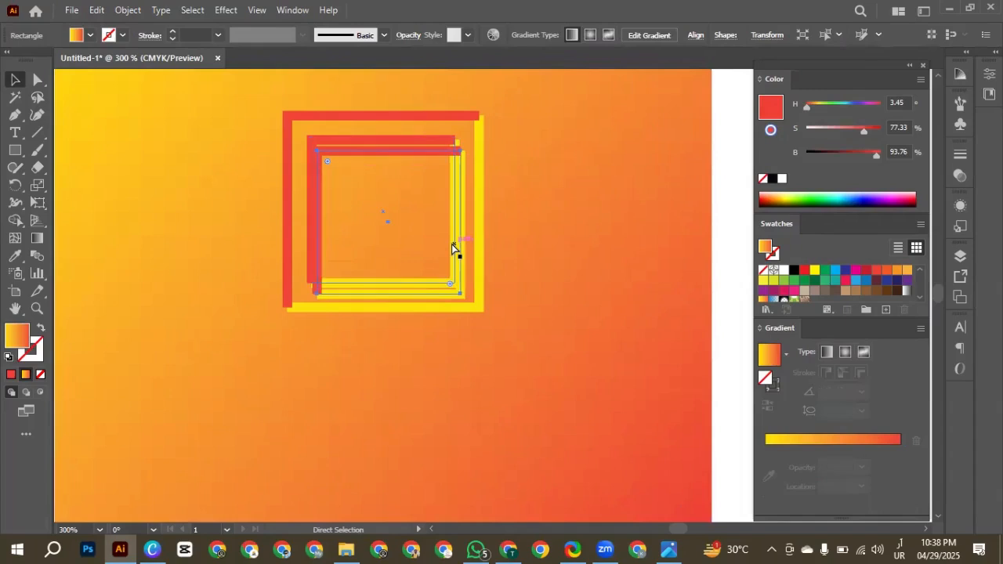
{"action": "key", "text": "ctrl+z"}
{"action": "key", "text": "ctrl+z"}
{"action": "key", "text": "ctrl+z"}
{"action": "key", "text": "ctrl+z"}
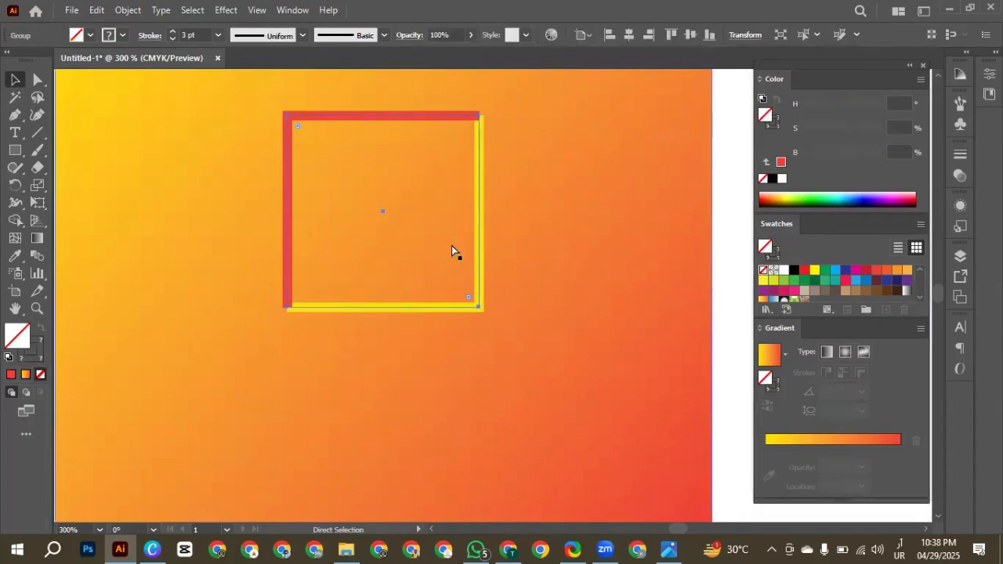
{"action": "key", "text": "ctrl+d"}
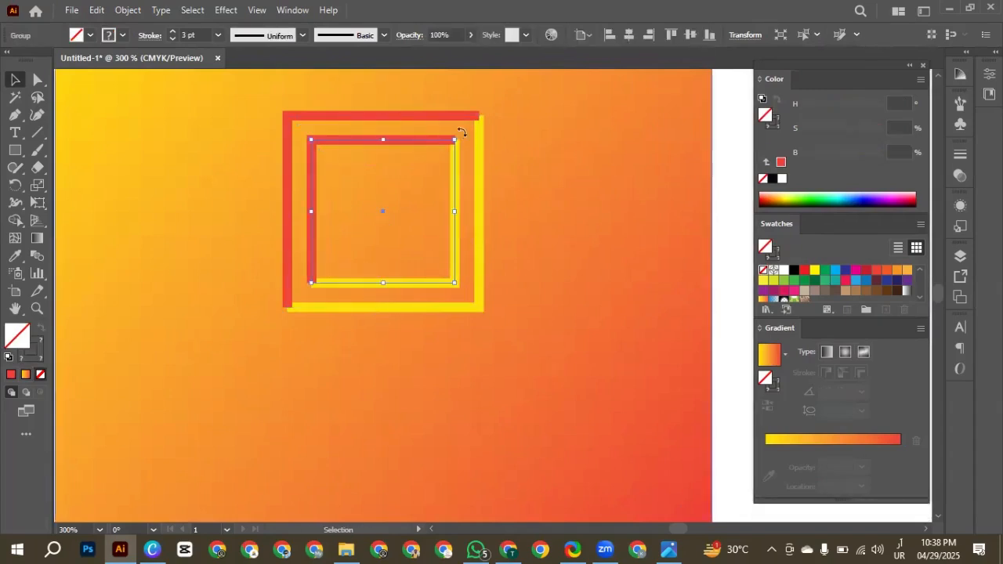
Step: Rotate the inner outline 180° so its yellow edges face the upper left and its red edges the lower right
{"action": "left_click_drag", "start_coordinate": [458, 135], "coordinate": [311, 327]}
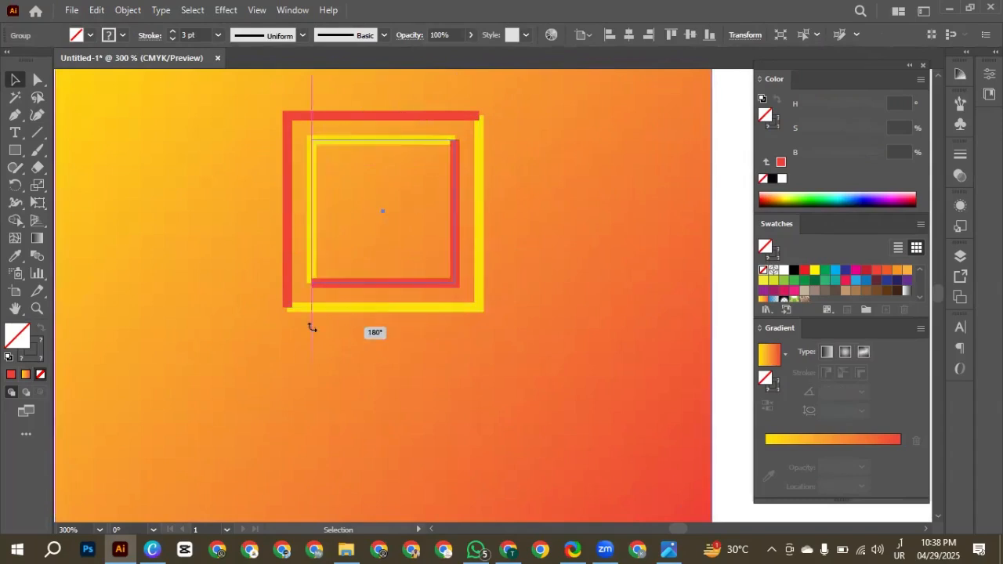
{"action": "left_click", "coordinate": [524, 259]}
{"action": "scroll", "coordinate": [524, 260], "scroll_direction": "down", "scroll_amount": 2, "text": "alt"}
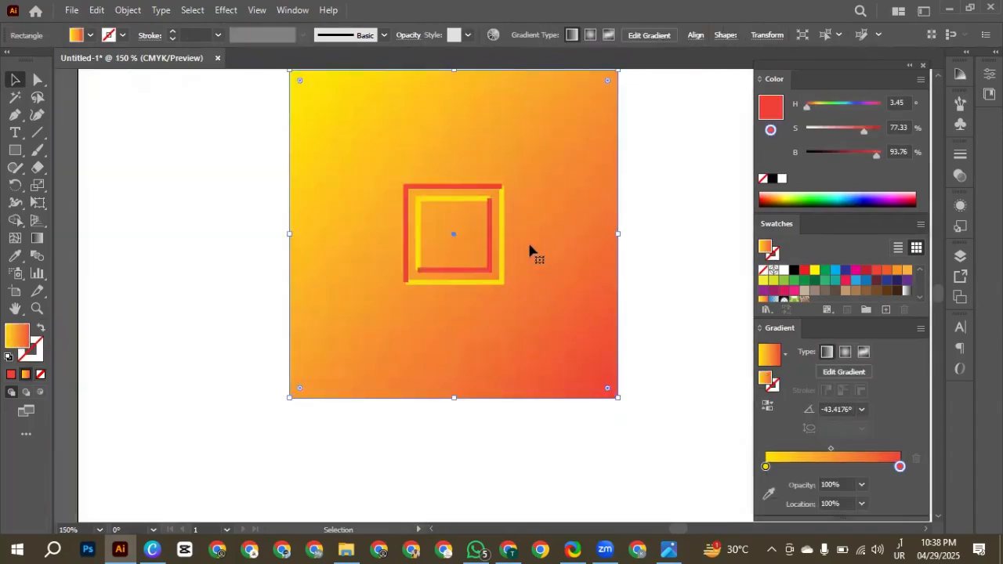
{"action": "scroll", "coordinate": [531, 245], "scroll_direction": "down", "scroll_amount": 1, "text": "alt"}
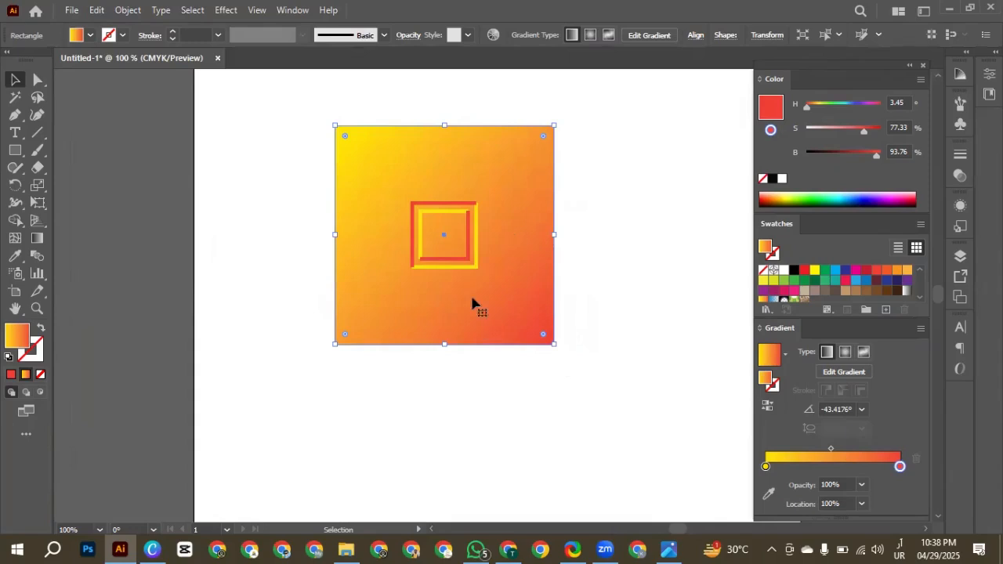
{"action": "scroll", "coordinate": [462, 228], "scroll_direction": "up", "scroll_amount": 1, "text": "alt"}
{"action": "scroll", "coordinate": [460, 221], "scroll_direction": "up", "scroll_amount": 1, "text": "alt"}
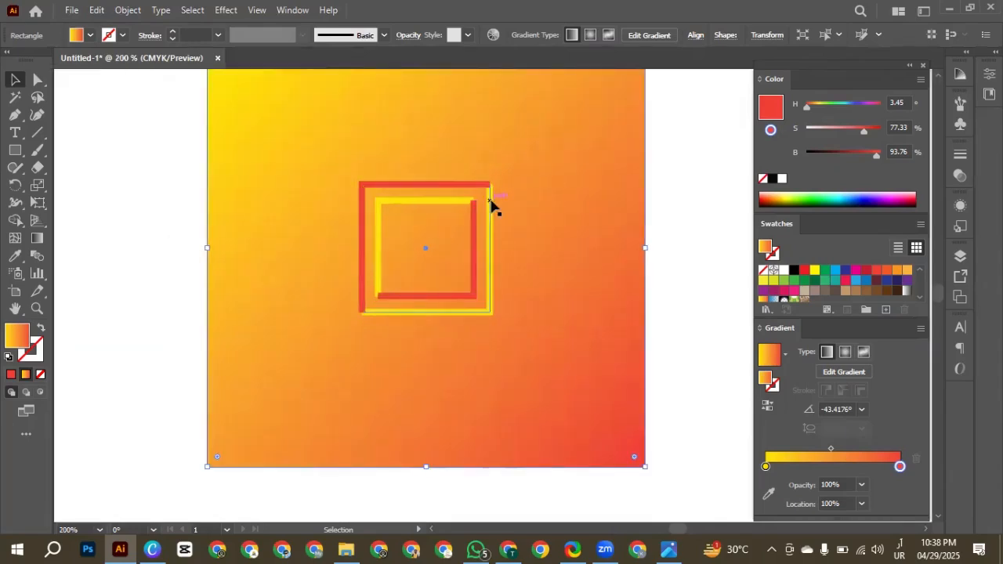
Step: Rotate the outer outline 180° so its yellow edges face the upper left and its red edges the lower right
{"action": "left_click", "coordinate": [489, 198]}
{"action": "left_click_drag", "start_coordinate": [492, 180], "coordinate": [506, 324]}
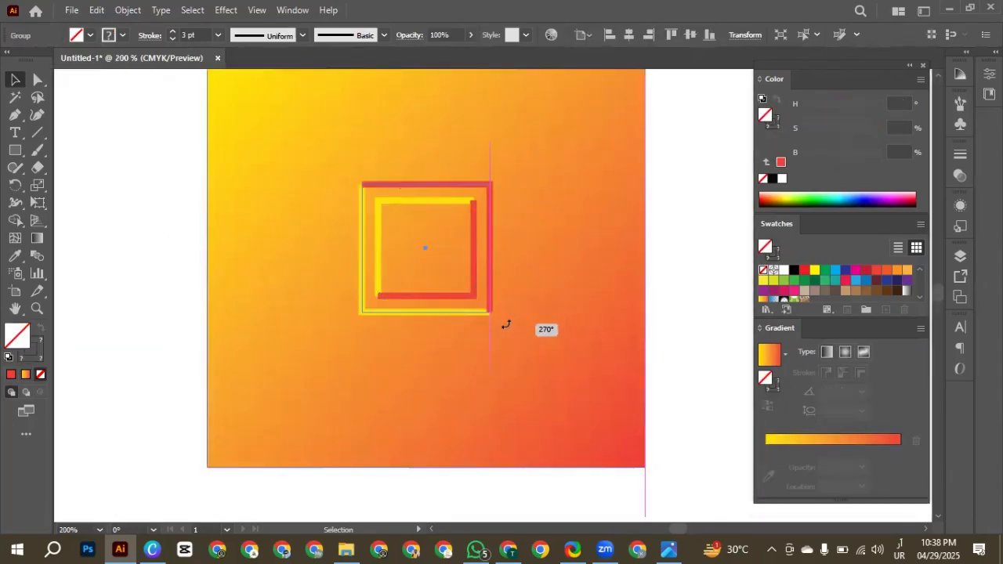
{"action": "left_click_drag", "start_coordinate": [478, 362], "coordinate": [358, 380]}
{"action": "left_click", "coordinate": [421, 359]}
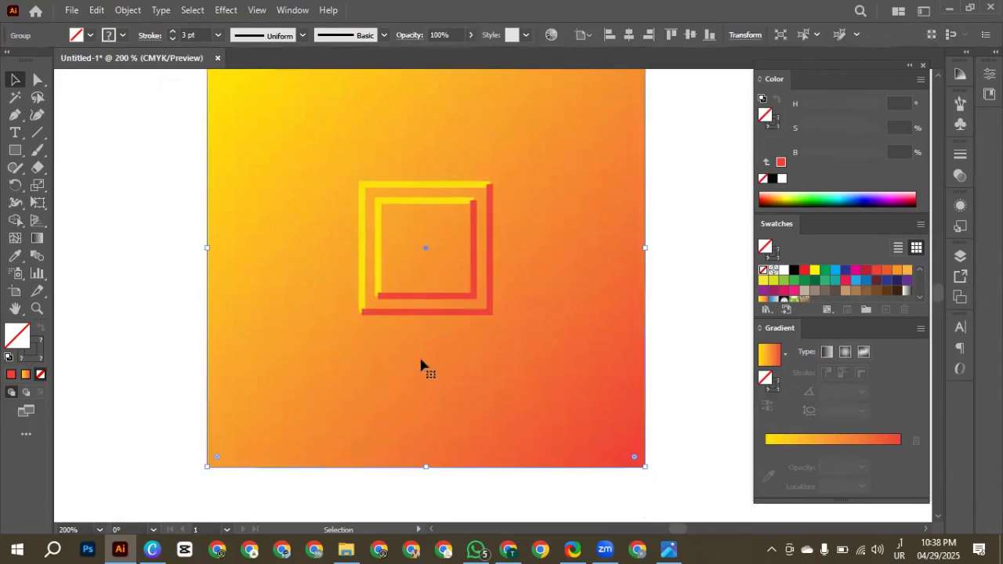
{"action": "scroll", "coordinate": [444, 339], "scroll_direction": "down", "scroll_amount": 2, "text": "alt"}
{"action": "scroll", "coordinate": [444, 337], "scroll_direction": "down", "scroll_amount": 1}
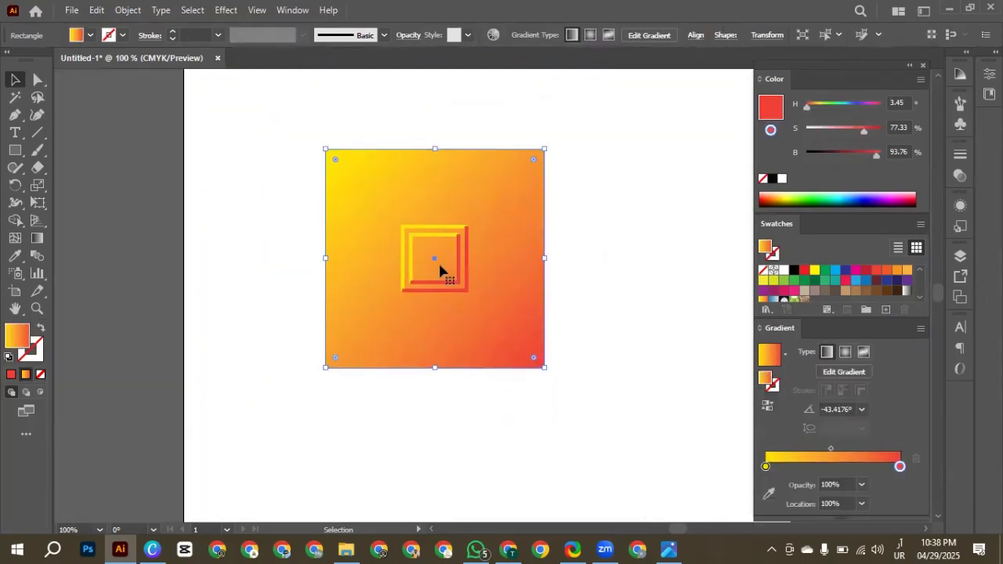
{"action": "scroll", "coordinate": [446, 278], "scroll_direction": "up", "scroll_amount": 2, "text": "alt"}
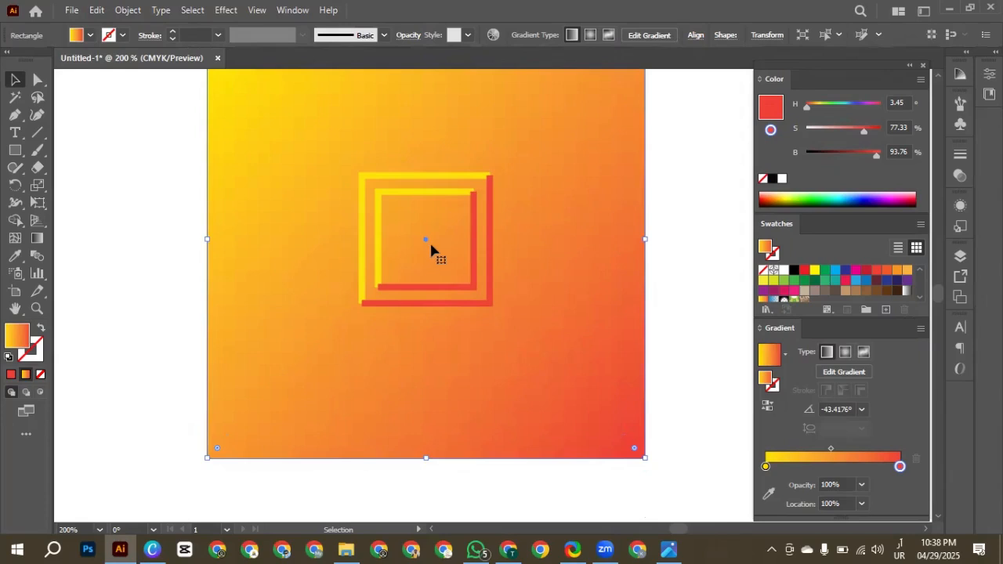
Step: Rotate the inner outline 180° so its red edges face the upper left, opposite to the outer outline
{"action": "left_click", "coordinate": [427, 286]}
{"action": "left_click_drag", "start_coordinate": [480, 182], "coordinate": [345, 311]}
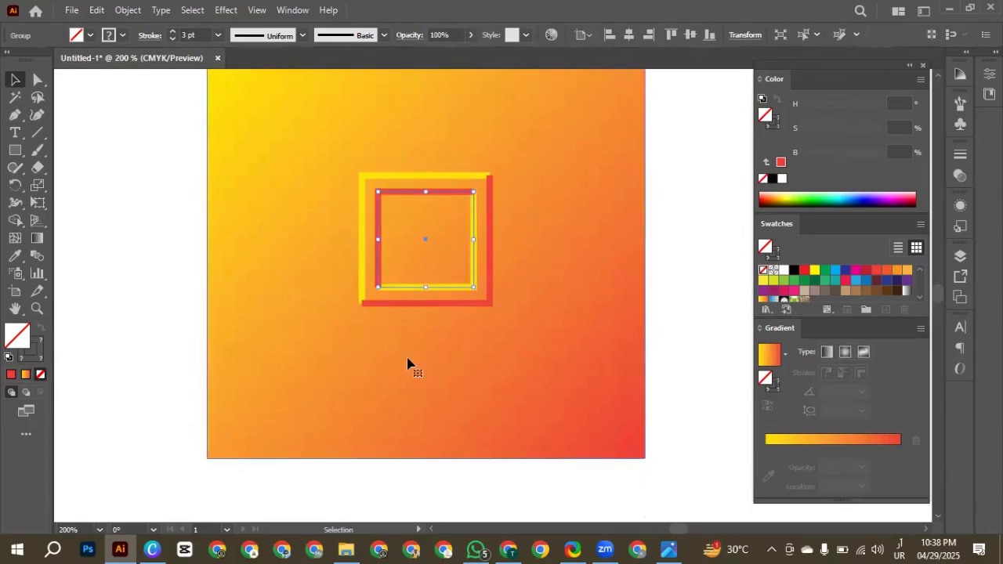
{"action": "left_click", "coordinate": [425, 346]}
{"action": "scroll", "coordinate": [426, 345], "scroll_direction": "down", "scroll_amount": 2}
{"action": "left_click", "coordinate": [588, 304]}
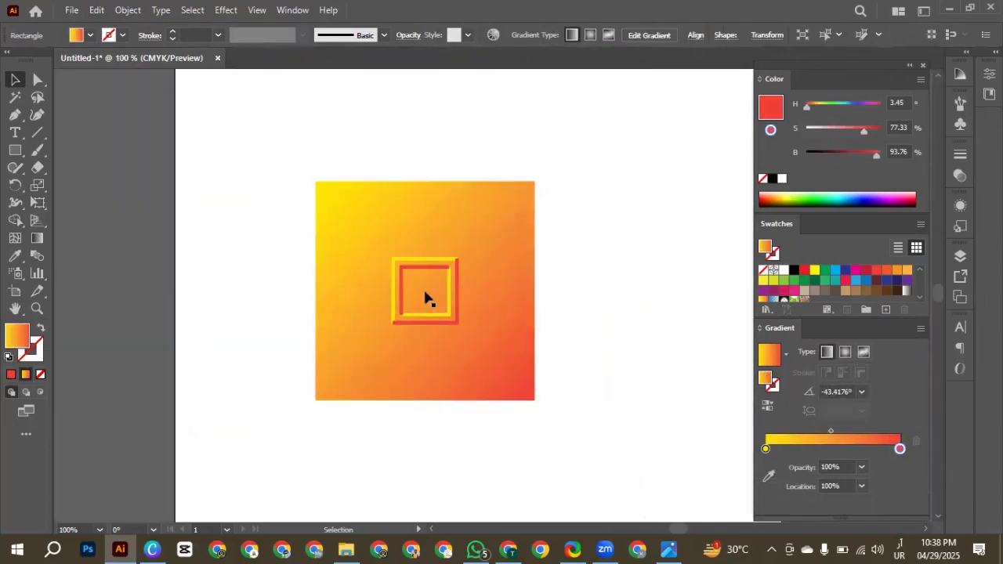
Step: Delete the gradient square together with its nested yellow-and-red outlines
{"action": "scroll", "coordinate": [426, 298], "scroll_direction": "up", "scroll_amount": 2}
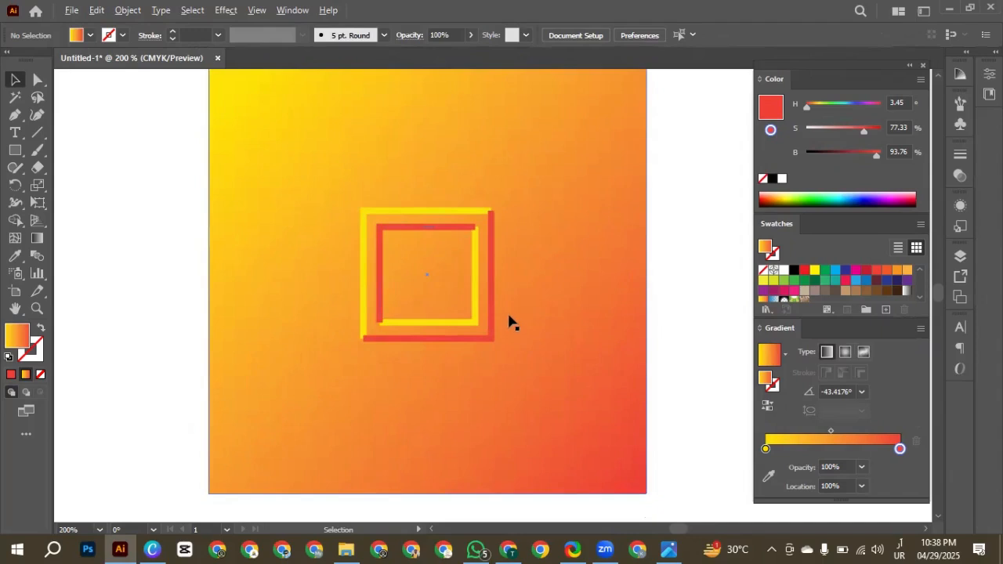
{"action": "scroll", "coordinate": [509, 322], "scroll_direction": "down", "scroll_amount": 1}
{"action": "scroll", "coordinate": [494, 329], "scroll_direction": "down", "scroll_amount": 1}
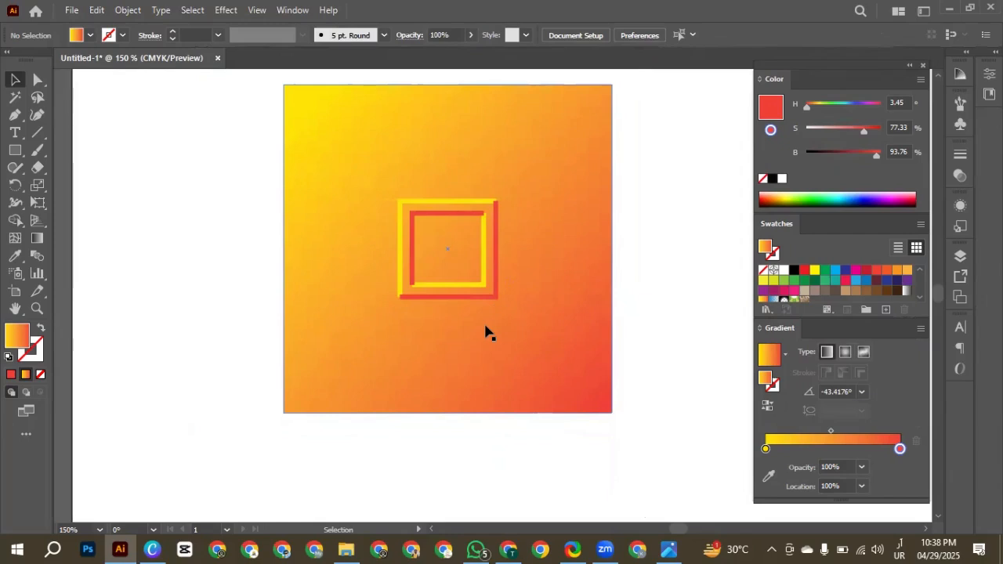
{"action": "scroll", "coordinate": [419, 321], "scroll_direction": "down", "scroll_amount": 1}
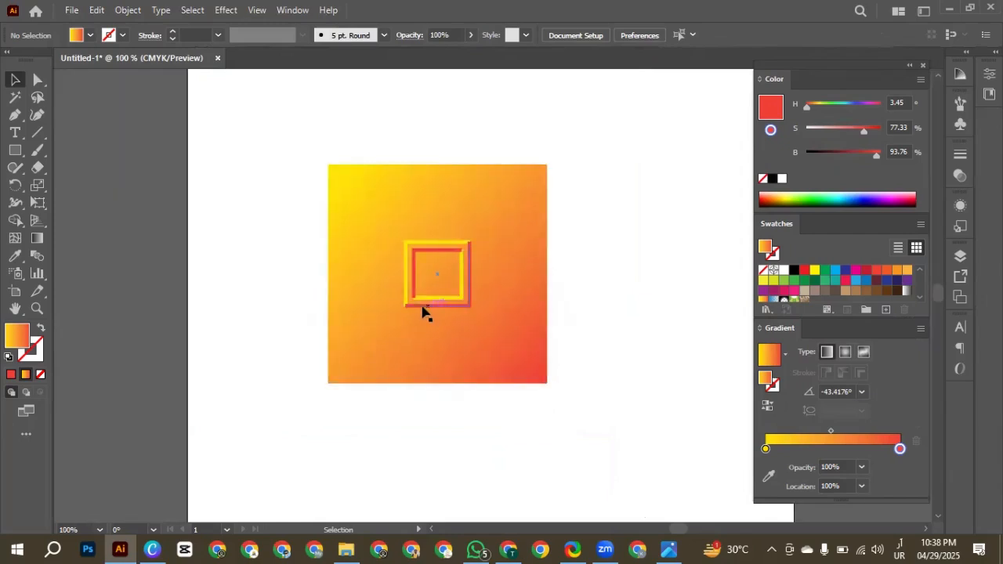
{"action": "left_click_drag", "start_coordinate": [502, 385], "coordinate": [551, 382]}
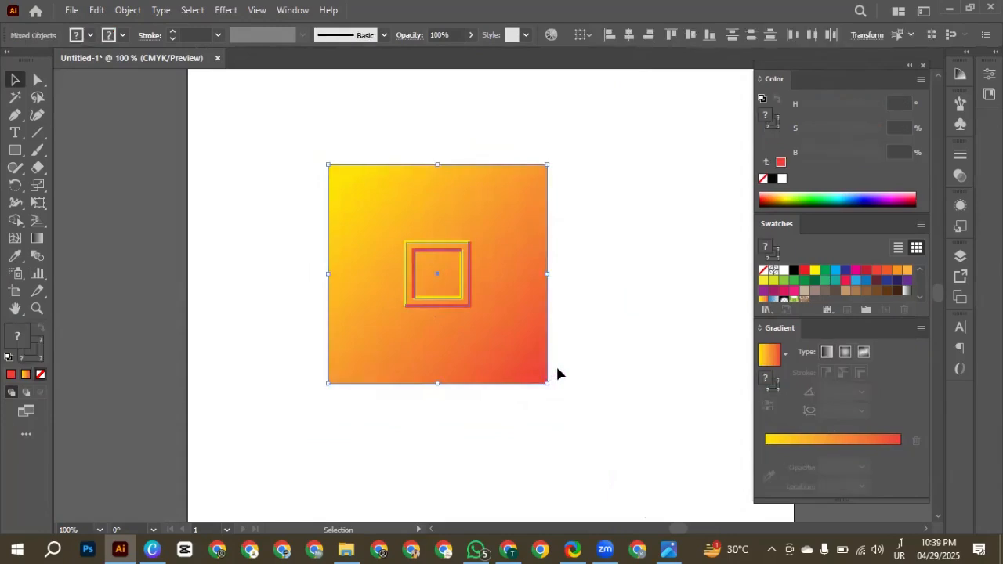
{"action": "key", "text": "Delete"}
Step: Draw a circle about 46 pt wide near the artboard's upper-left corner, with a purple fill and the default 1 pt black stroke
{"action": "left_click_drag", "start_coordinate": [15, 149], "coordinate": [63, 185]}
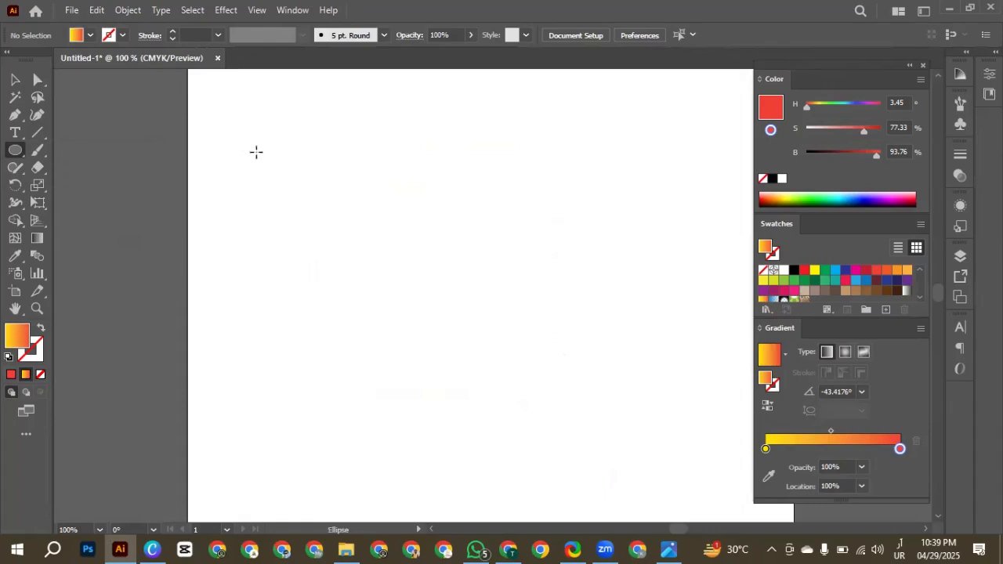
{"action": "left_click_drag", "start_coordinate": [230, 118], "coordinate": [278, 165]}
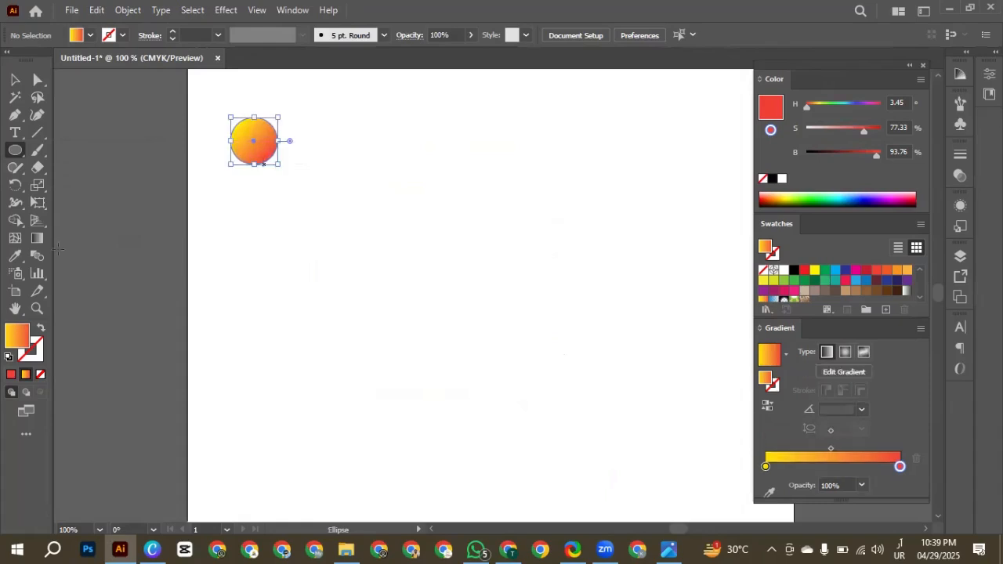
{"action": "left_click", "coordinate": [8, 356]}
{"action": "double_click", "coordinate": [22, 341]}
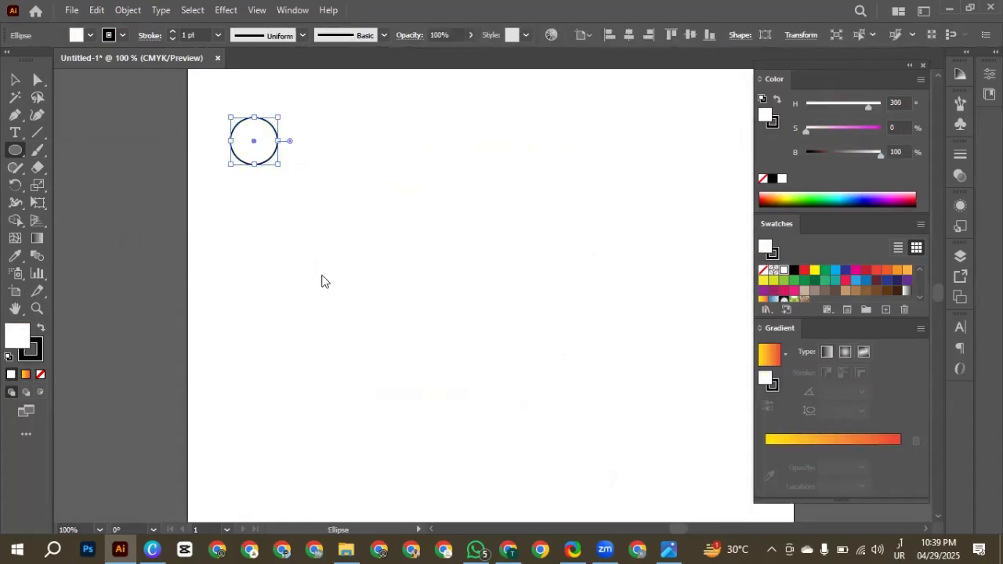
{"action": "left_click_drag", "start_coordinate": [600, 298], "coordinate": [652, 246]}
{"action": "left_click", "coordinate": [807, 255]}
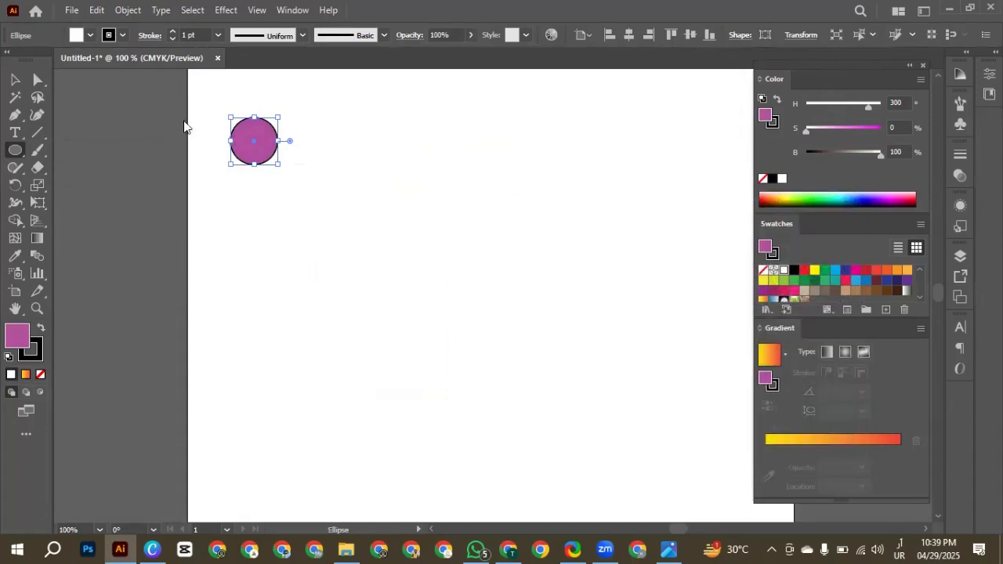
Step: Duplicate the purple circle sideways at equal spacing to make a row of seven circles
{"action": "left_click", "coordinate": [15, 80]}
{"action": "left_click_drag", "start_coordinate": [264, 143], "coordinate": [324, 147]}
{"action": "key", "text": "ctrl+d"}
{"action": "key", "text": "ctrl+d"}
{"action": "key", "text": "ctrl+d"}
{"action": "key", "text": "ctrl+d"}
{"action": "key", "text": "ctrl+d"}
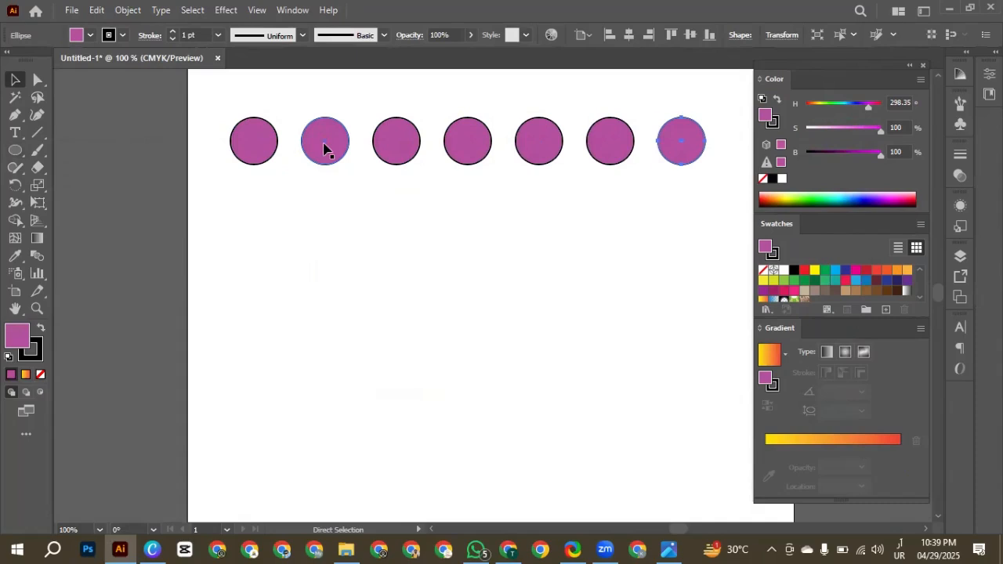
Step: Duplicate the whole row of circles downward twice at equal spacing to form a grid of three rows
{"action": "key", "text": "ctrl+a"}
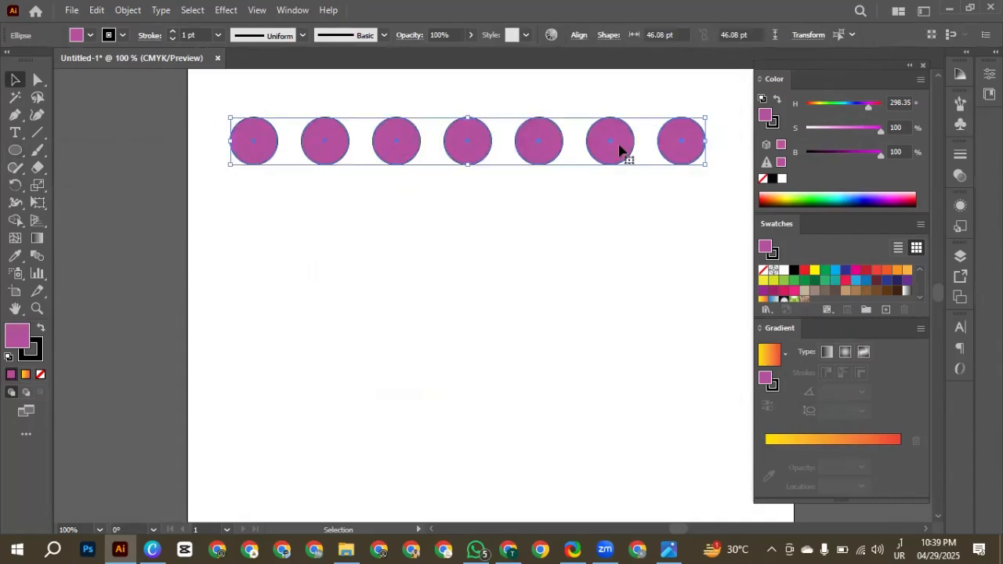
{"action": "left_click_drag", "start_coordinate": [609, 210], "coordinate": [599, 141]}
{"action": "scroll", "coordinate": [293, 161], "scroll_direction": "right", "scroll_amount": 1}
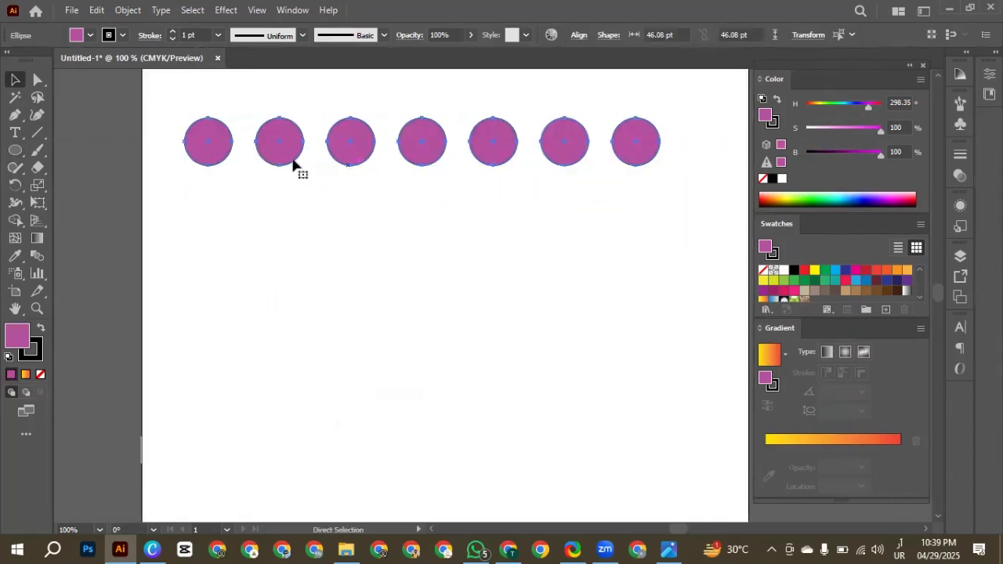
{"action": "key", "text": "space"}
{"action": "left_click_drag", "start_coordinate": [350, 143], "coordinate": [358, 195]}
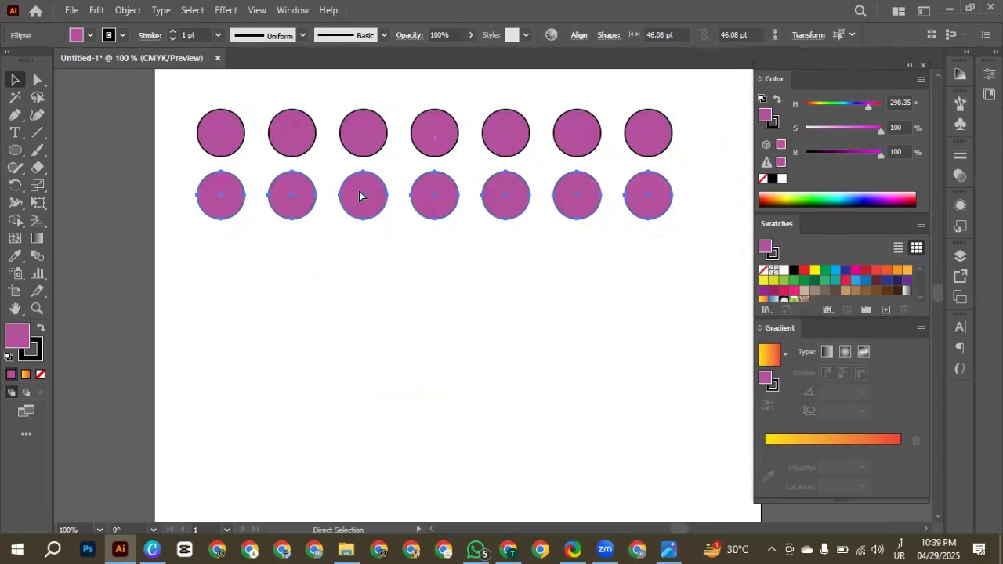
{"action": "key", "text": "ctrl+d"}
{"action": "left_click", "coordinate": [340, 345]}
Step: Fill the lower two circles of the third column red and the upper four circles of the last two columns dark red
{"action": "left_click_drag", "start_coordinate": [365, 268], "coordinate": [387, 206]}
{"action": "left_click", "coordinate": [804, 271]}
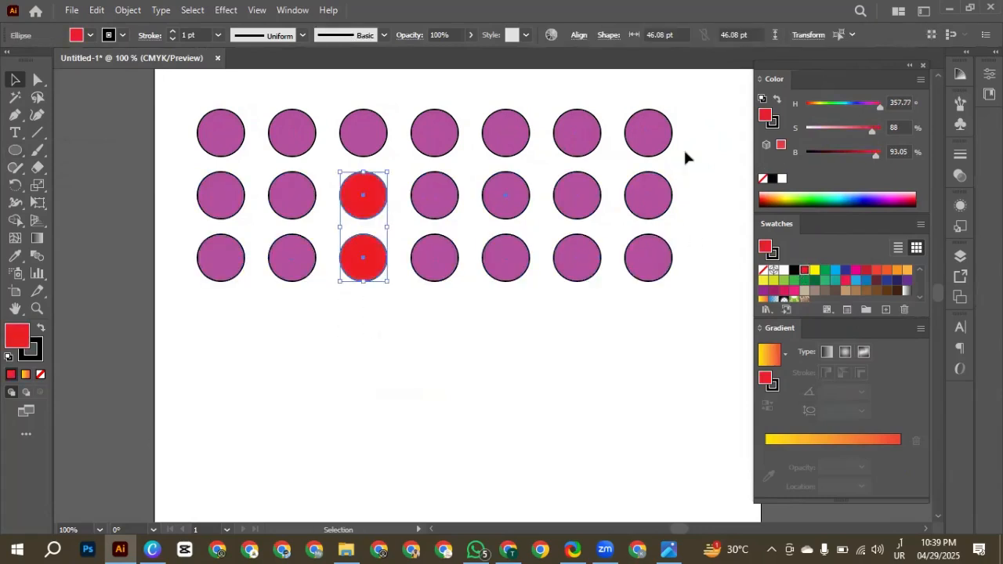
{"action": "left_click", "coordinate": [683, 148]}
{"action": "left_click_drag", "start_coordinate": [687, 223], "coordinate": [685, 224]}
{"action": "left_click", "coordinate": [865, 276]}
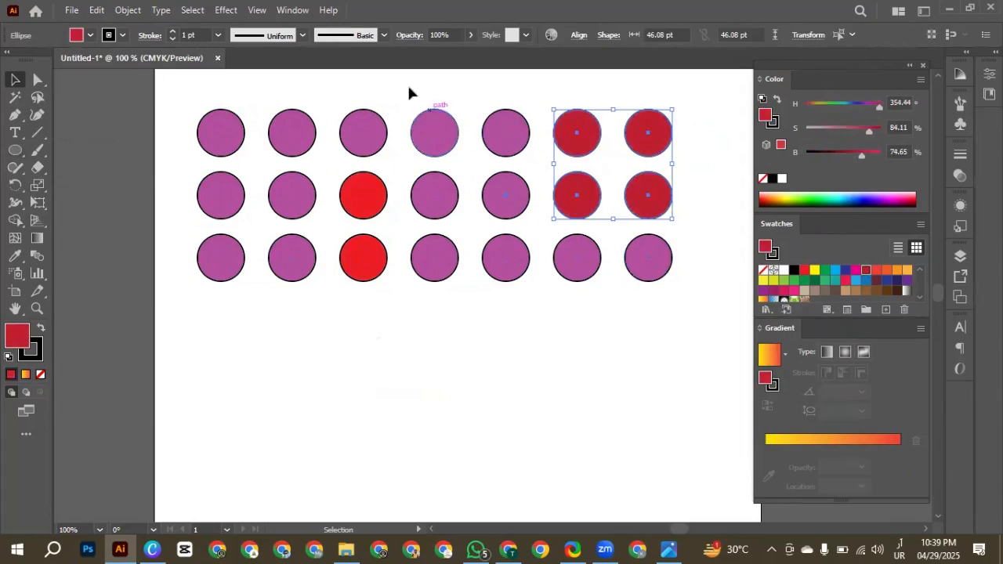
Step: Fill the upper two circles of the fourth column yellow and all three circles of the first column beige
{"action": "left_click_drag", "start_coordinate": [409, 91], "coordinate": [470, 180]}
{"action": "left_click", "coordinate": [815, 270]}
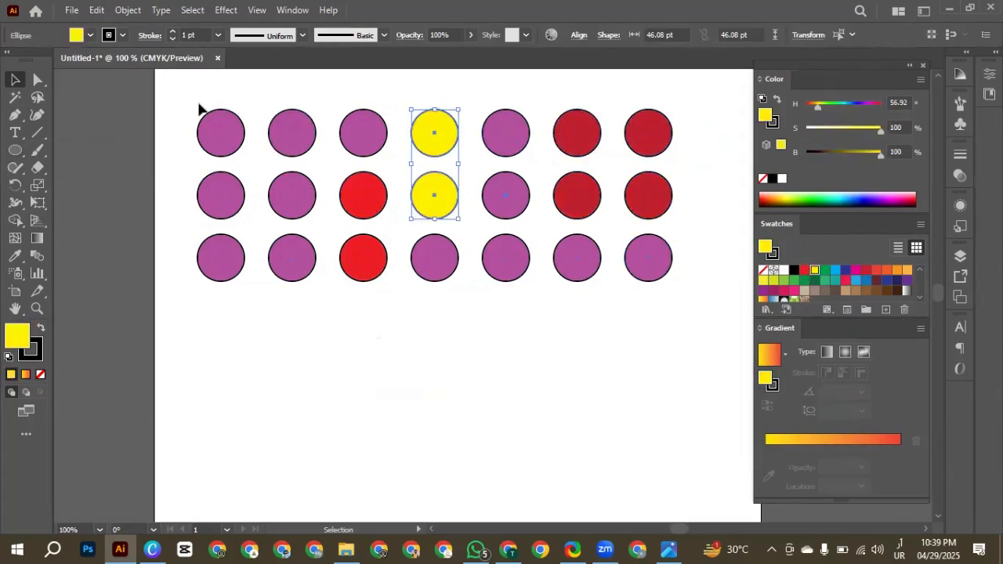
{"action": "left_click_drag", "start_coordinate": [190, 104], "coordinate": [260, 316]}
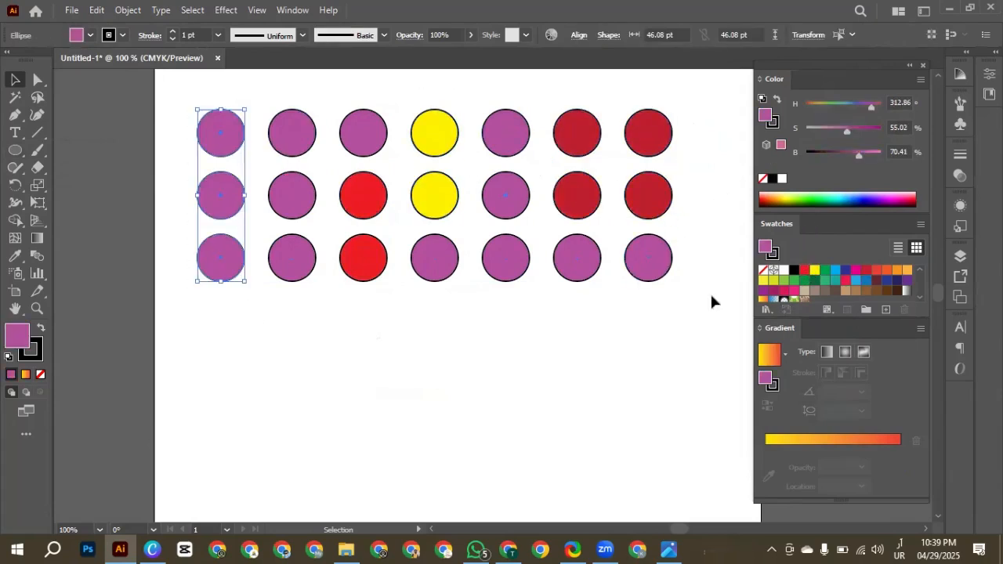
{"action": "left_click", "coordinate": [803, 290]}
Step: Fill the last two circles of the third row brown and the lower two circles of the fifth column magenta
{"action": "left_click_drag", "start_coordinate": [619, 271], "coordinate": [623, 268]}
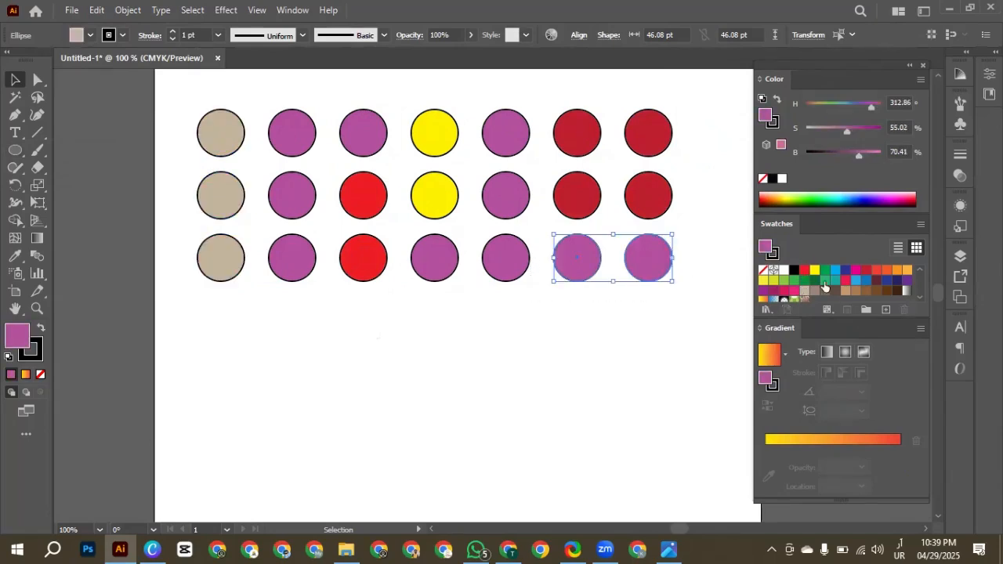
{"action": "left_click", "coordinate": [874, 292]}
{"action": "left_click_drag", "start_coordinate": [508, 233], "coordinate": [514, 204]}
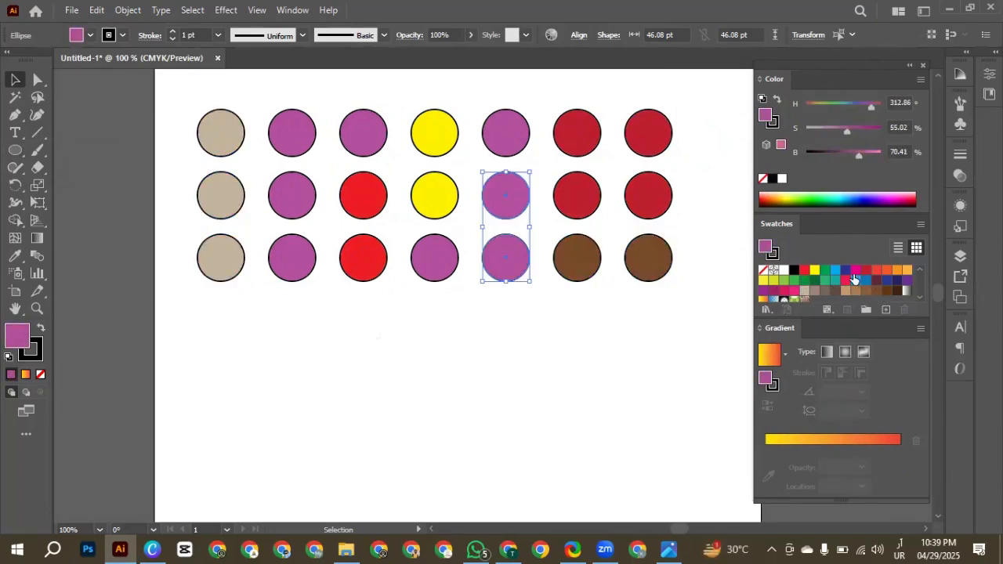
{"action": "left_click", "coordinate": [855, 271]}
{"action": "left_click", "coordinate": [502, 327]}
Step: Use the Magic Wand to select circles by matching colour: first dark red, then magenta, and finally purple
{"action": "scroll", "coordinate": [490, 310], "scroll_direction": "down", "scroll_amount": 1}
{"action": "scroll", "coordinate": [486, 303], "scroll_direction": "down", "scroll_amount": 1}
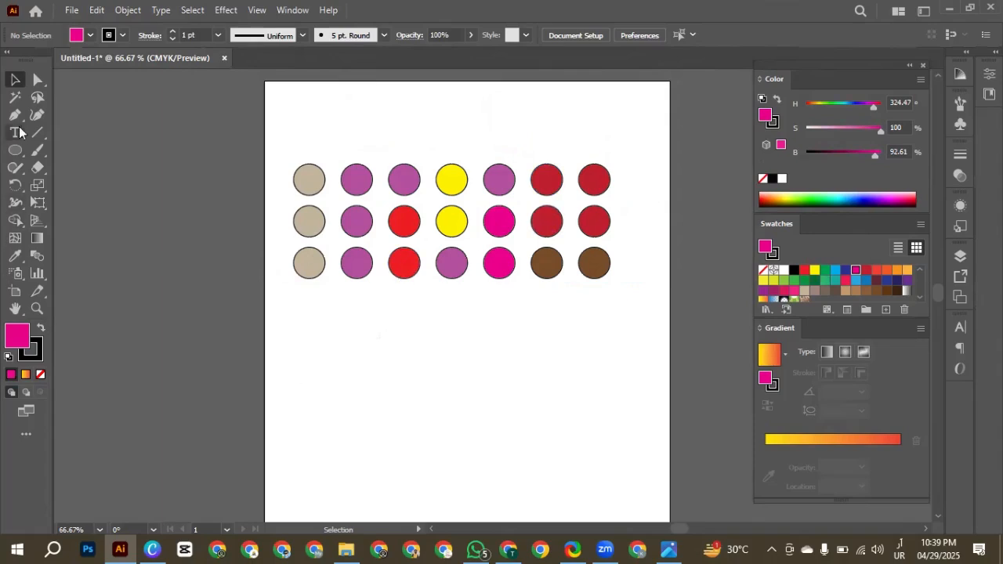
{"action": "left_click", "coordinate": [14, 97]}
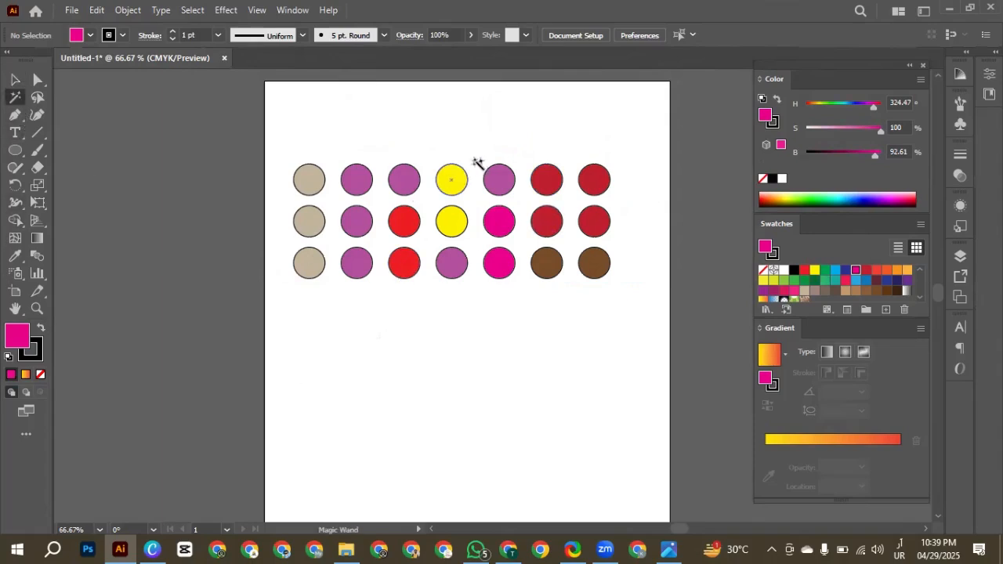
{"action": "left_click", "coordinate": [548, 180]}
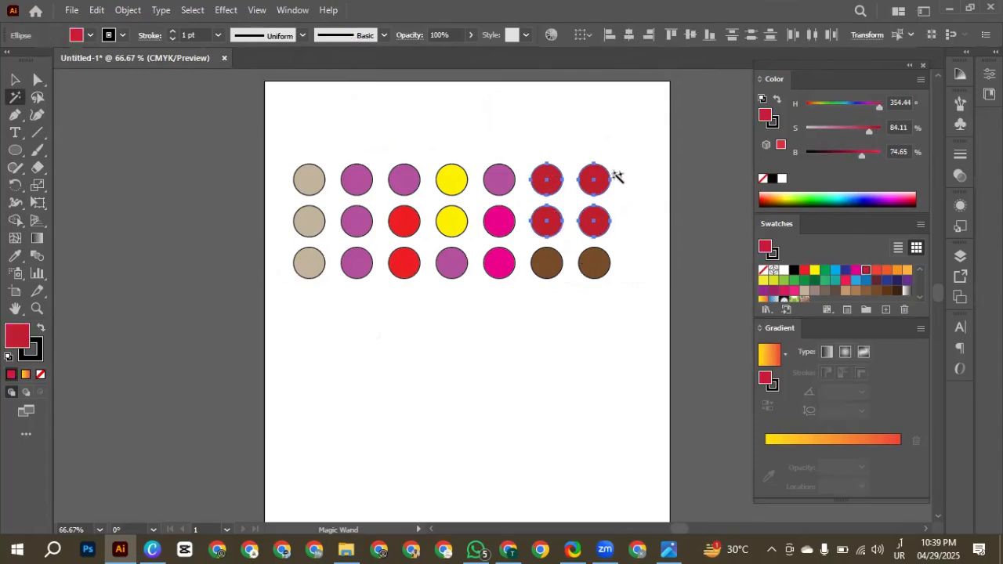
{"action": "left_click", "coordinate": [503, 224]}
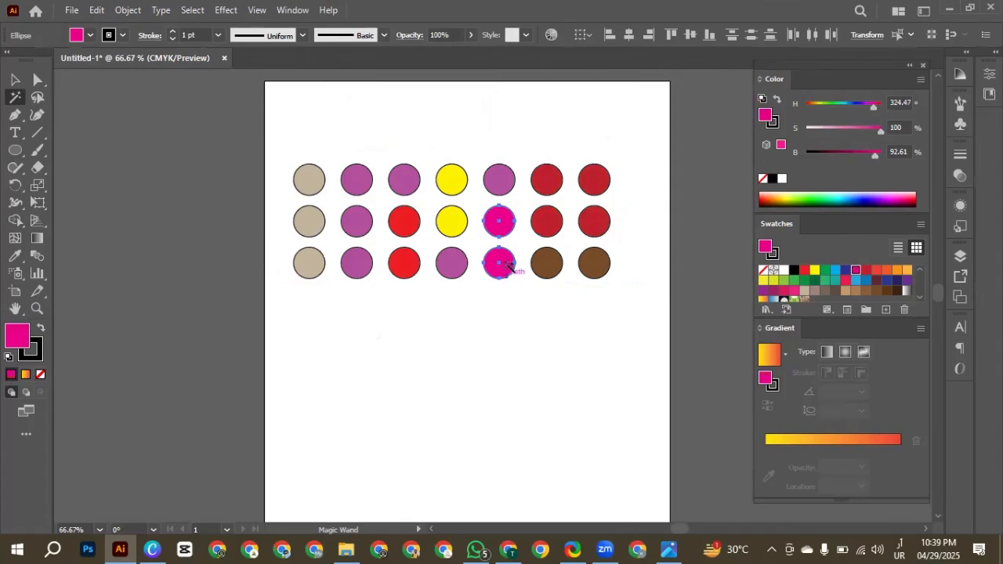
{"action": "left_click", "coordinate": [354, 269]}
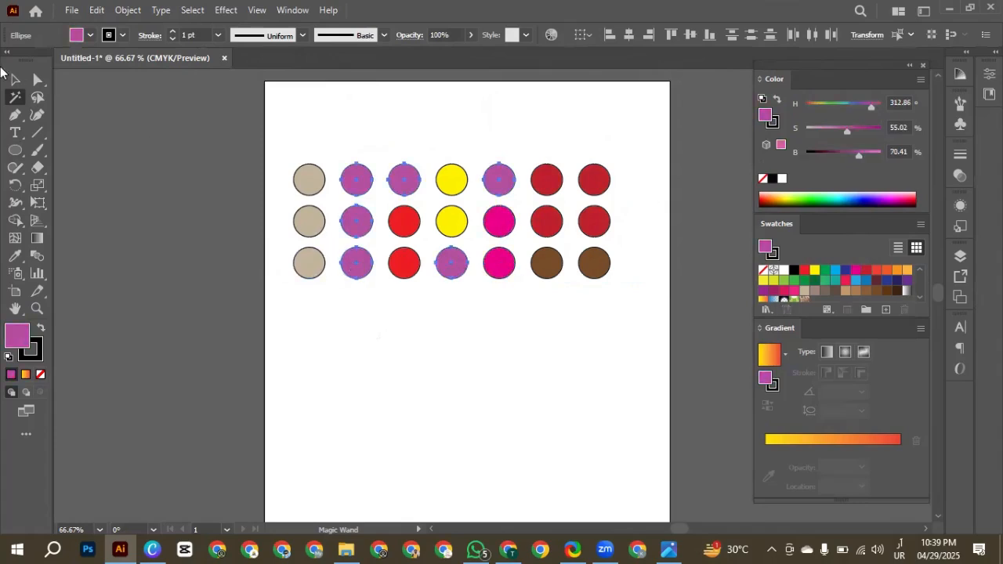
Step: Try moving the selected purple circles down below the grid, undo the move and clear the selection
{"action": "left_click", "coordinate": [15, 80]}
{"action": "left_click_drag", "start_coordinate": [357, 229], "coordinate": [363, 351]}
{"action": "key", "text": "ctrl+z"}
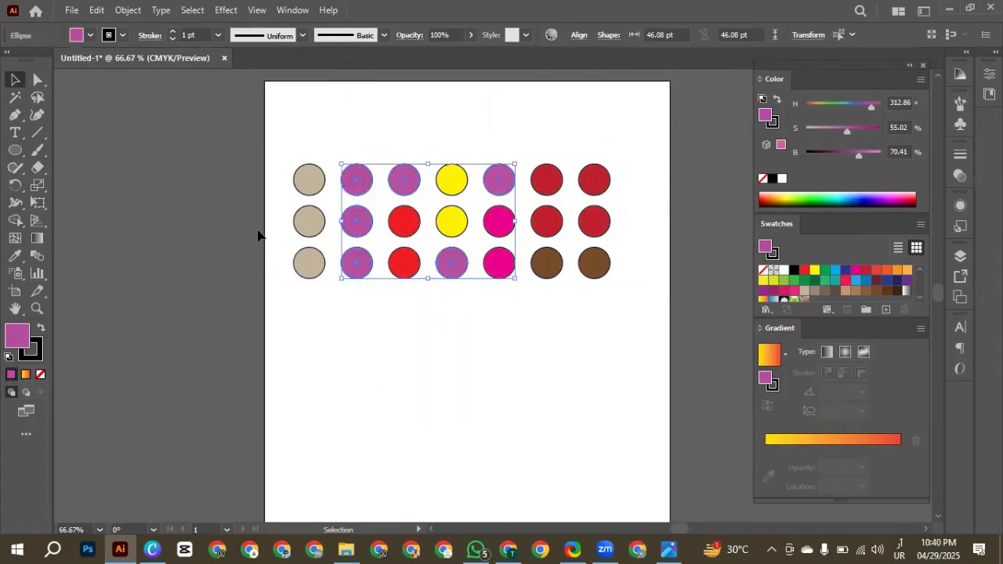
{"action": "left_click", "coordinate": [257, 235]}
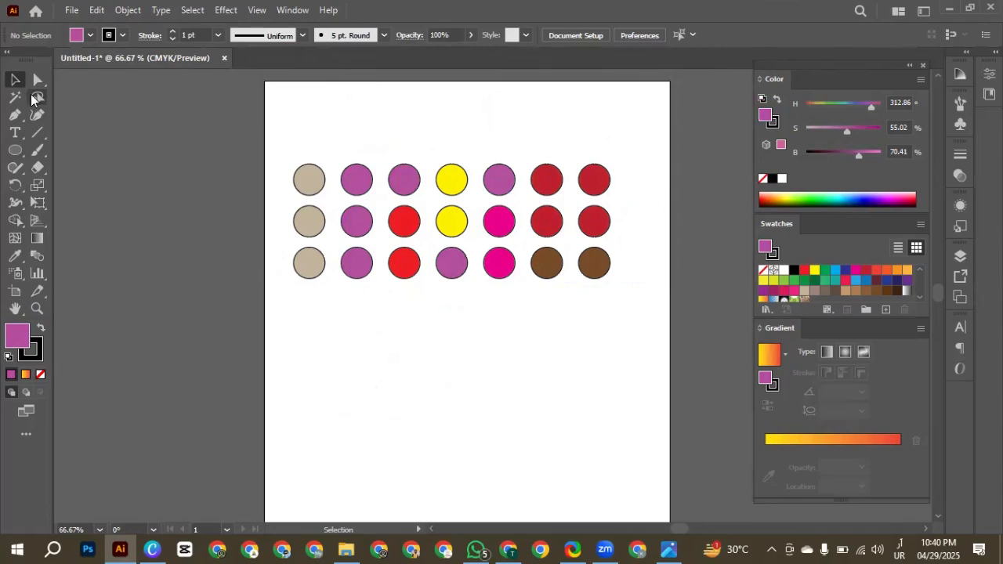
Step: Use the Lasso to select the first two circles of the top row and the first circle of the second row
{"action": "left_click", "coordinate": [33, 96]}
{"action": "mouse_move", "coordinate": [292, 139]}
{"action": "left_mouse_down"}
{"action": "mouse_move", "coordinate": [284, 237]}
{"action": "mouse_move", "coordinate": [368, 244]}
{"action": "mouse_move", "coordinate": [395, 203]}
{"action": "mouse_move", "coordinate": [426, 206]}
{"action": "mouse_move", "coordinate": [427, 165]}
{"action": "mouse_move", "coordinate": [320, 144]}
{"action": "mouse_move", "coordinate": [317, 176]}
{"action": "left_mouse_up"}
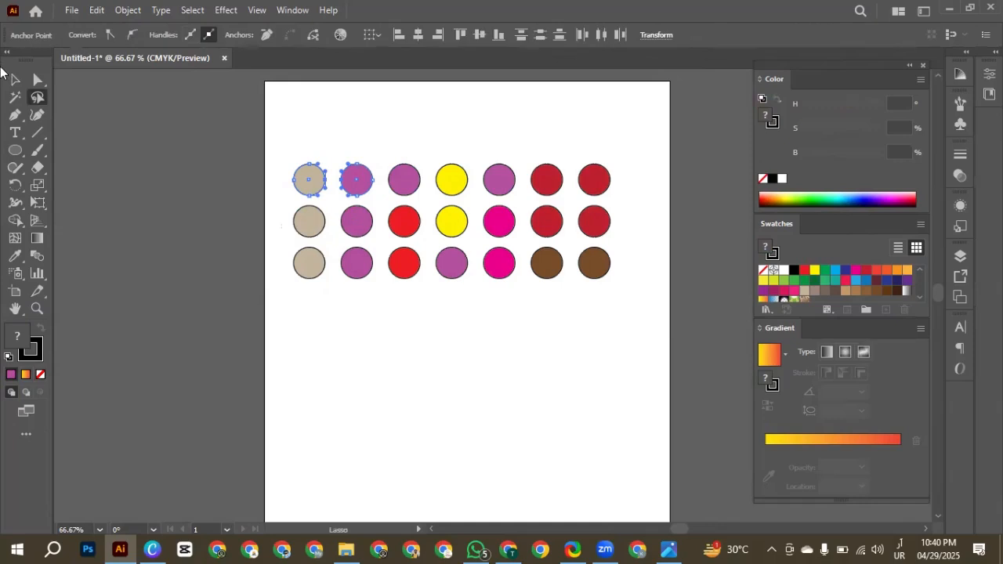
{"action": "left_click", "coordinate": [292, 159]}
{"action": "mouse_move", "coordinate": [289, 246]}
{"action": "left_mouse_down"}
{"action": "mouse_move", "coordinate": [329, 253]}
{"action": "mouse_move", "coordinate": [352, 210]}
{"action": "mouse_move", "coordinate": [389, 189]}
{"action": "mouse_move", "coordinate": [372, 161]}
{"action": "mouse_move", "coordinate": [320, 165]}
{"action": "left_mouse_up"}
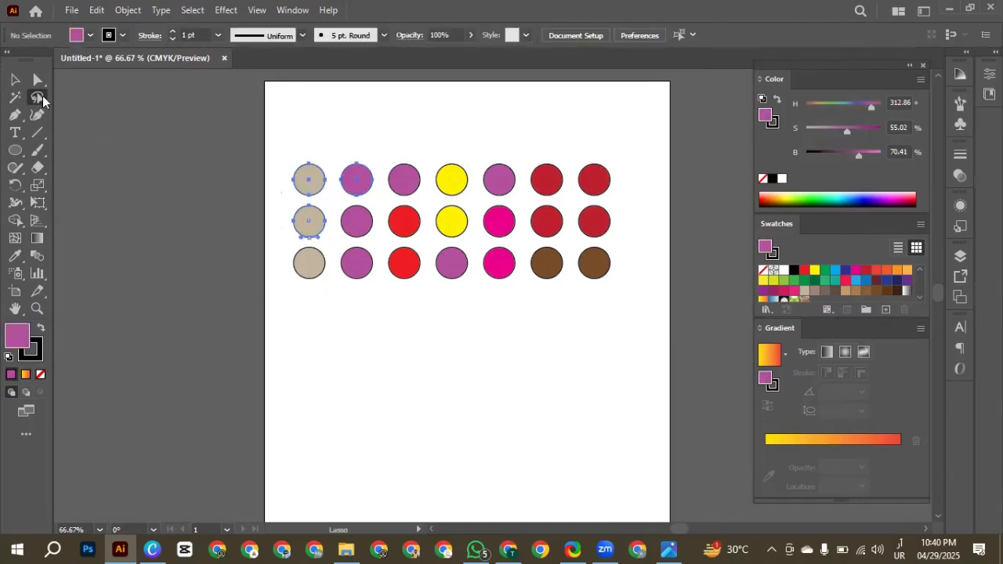
Step: Try moving the lassoed circles, undo the move and clear the selection
{"action": "key", "text": "v"}
{"action": "left_click_drag", "start_coordinate": [398, 122], "coordinate": [417, 119]}
{"action": "key", "text": "ctrl+z"}
{"action": "left_click", "coordinate": [207, 197]}
{"action": "scroll", "coordinate": [208, 197], "scroll_direction": "down", "scroll_amount": 1}
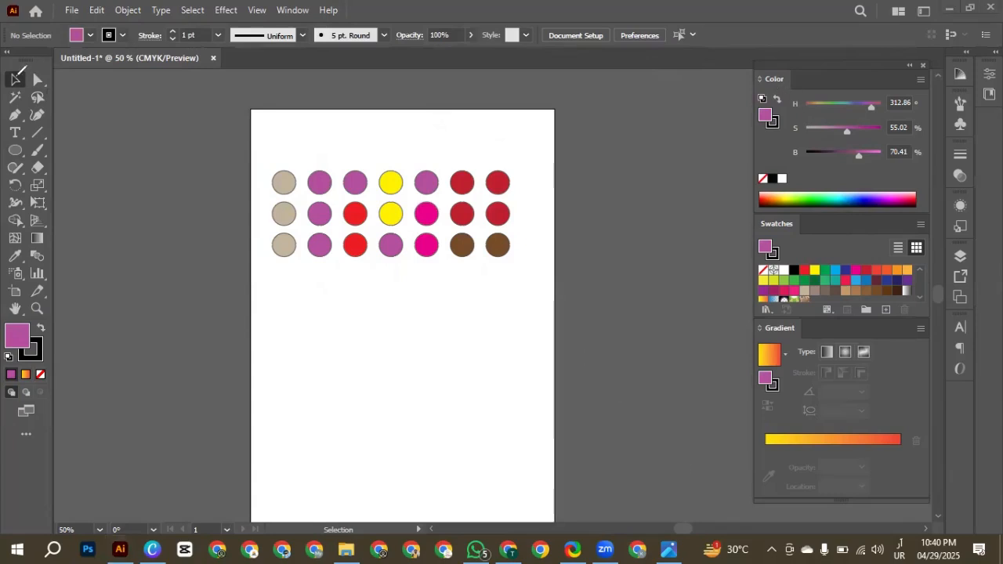
{"action": "mouse_move", "coordinate": [5, 94]}
{"action": "left_mouse_down"}
{"action": "mouse_move", "coordinate": [25, 84]}
{"action": "mouse_move", "coordinate": [39, 110]}
{"action": "mouse_move", "coordinate": [73, 85]}
{"action": "left_mouse_up"}
{"action": "left_click_drag", "start_coordinate": [4, 120], "coordinate": [31, 107]}
{"action": "left_click_drag", "start_coordinate": [31, 171], "coordinate": [67, 149]}
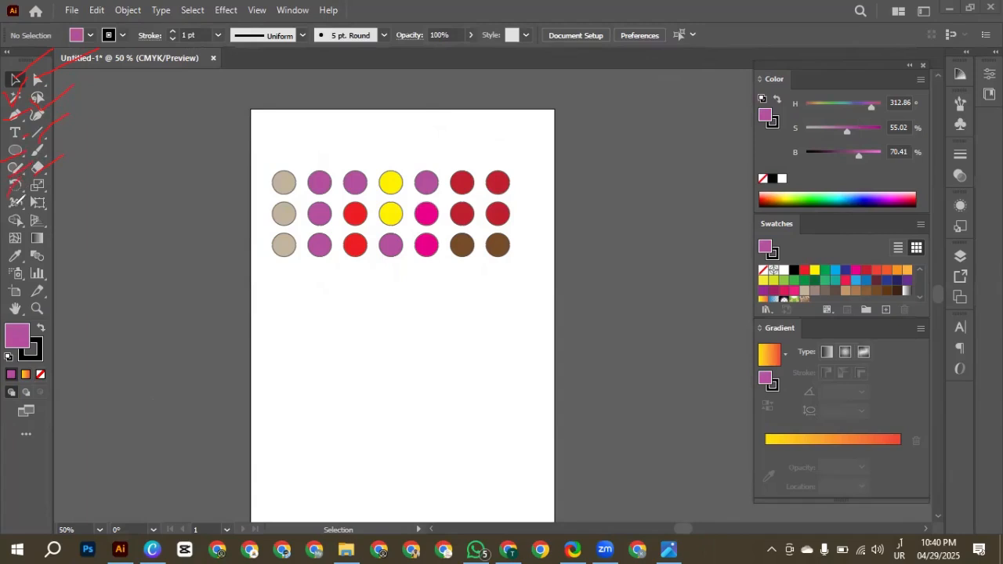
{"action": "left_click_drag", "start_coordinate": [31, 239], "coordinate": [56, 229]}
{"action": "left_click_drag", "start_coordinate": [7, 264], "coordinate": [25, 251]}
{"action": "left_click_drag", "start_coordinate": [9, 312], "coordinate": [61, 292]}
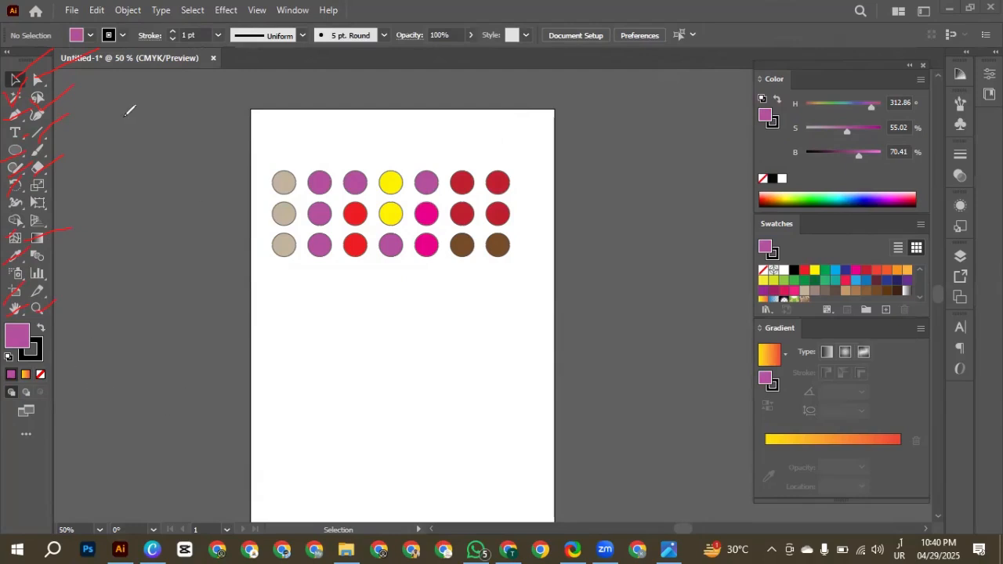
{"action": "key", "text": "ctrl+a"}
{"action": "key", "text": "Delete"}
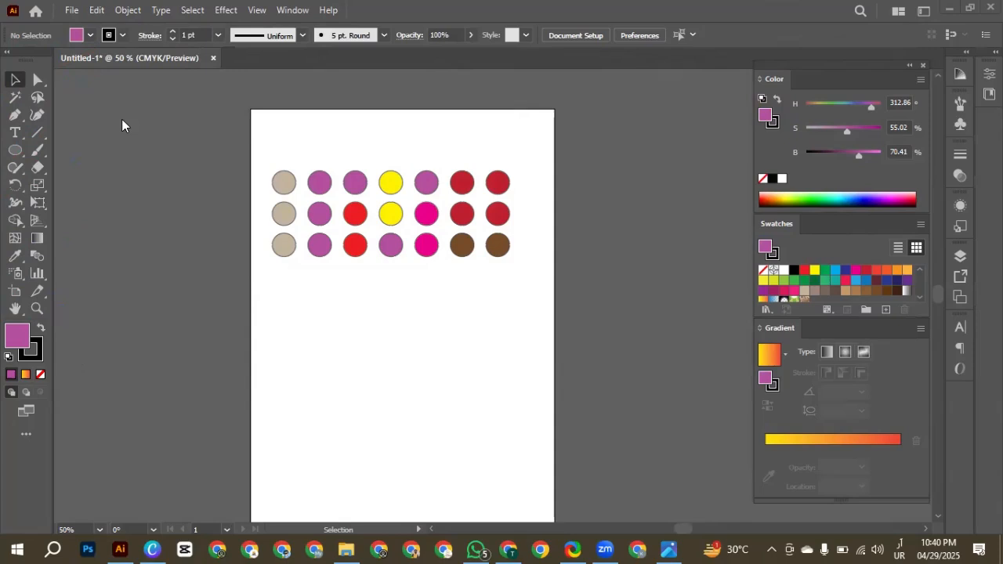